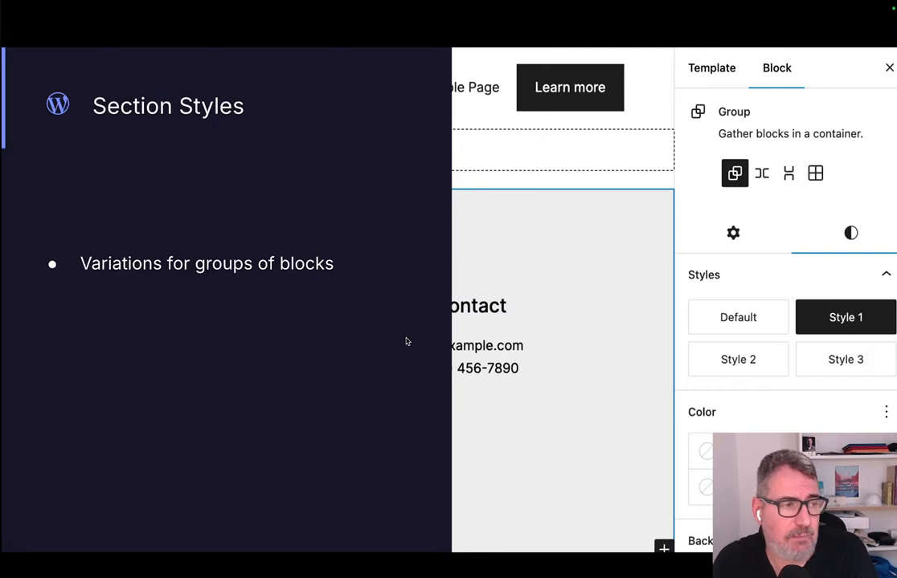
Advance the presentation to the Section Styles slide about .json registration and leave the slideshow.
key("Right")
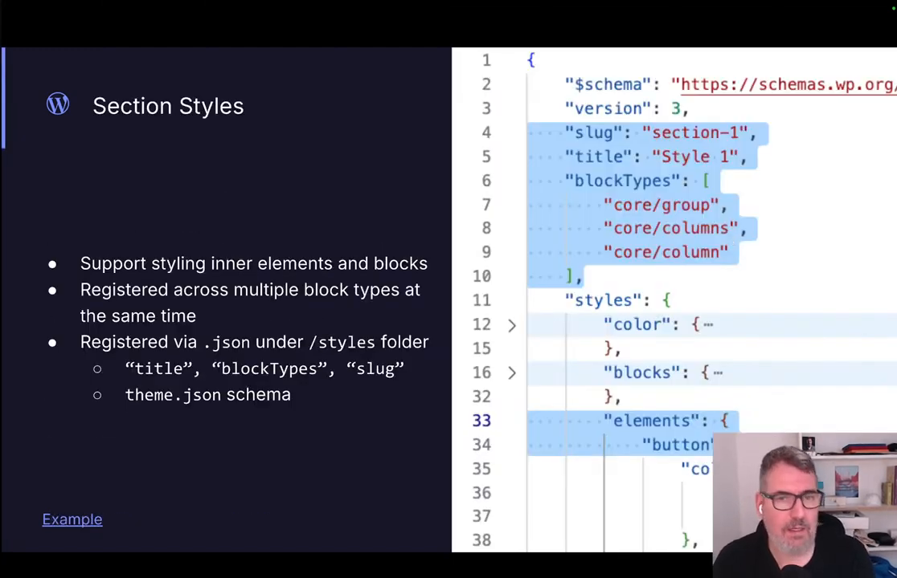
key("Right")
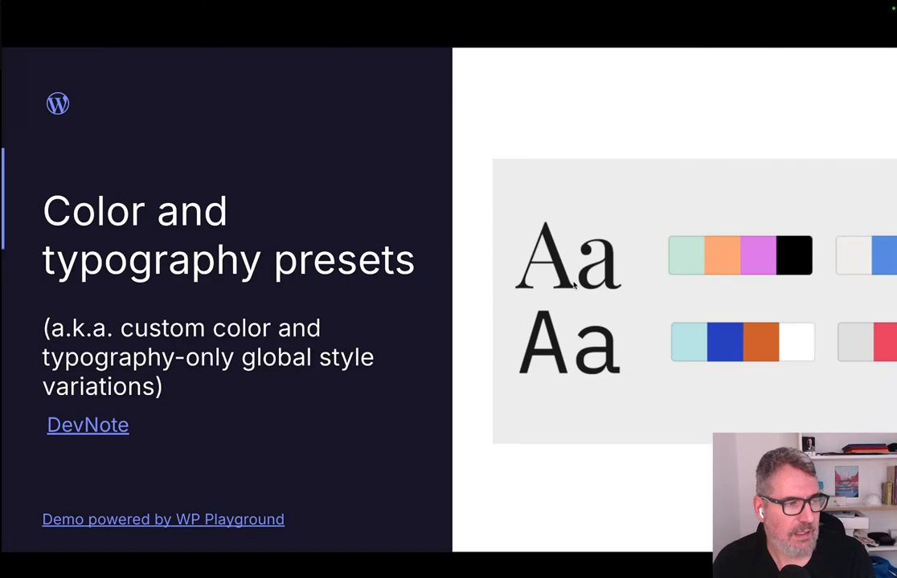
key("Left")
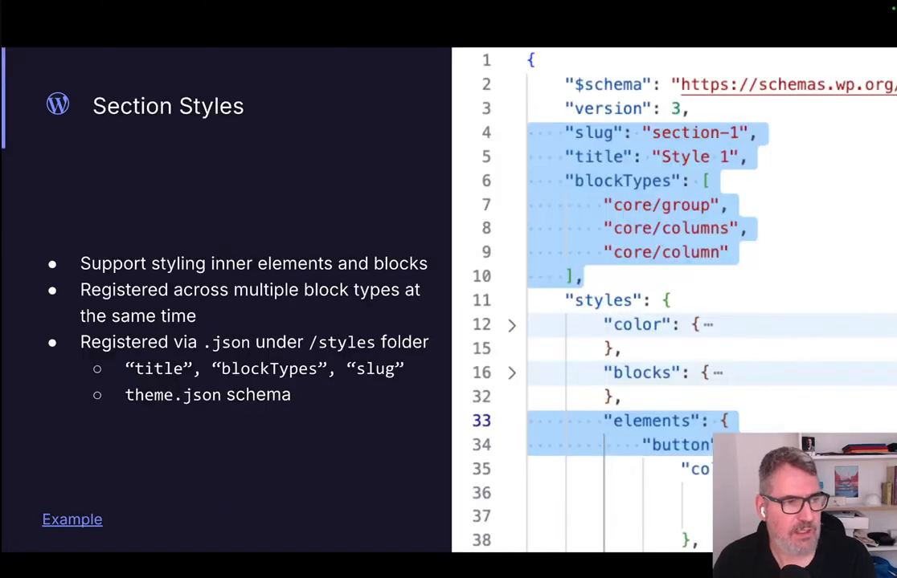
key("Escape")
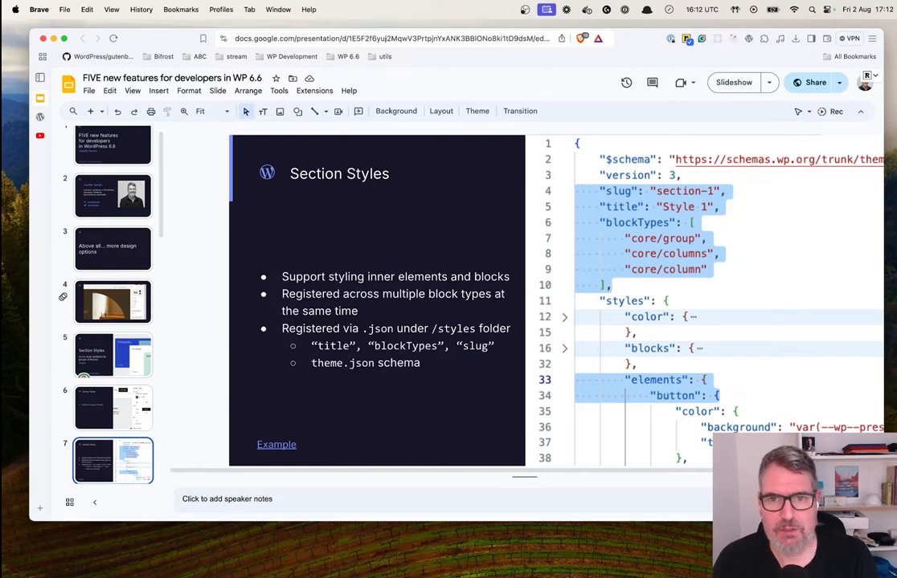
Switch to VS Code, collapse the slotfill-2fb190 plugin folder and bring the plugins and themes folders into view.
key("ctrl+Right")
left_click(288, 487)
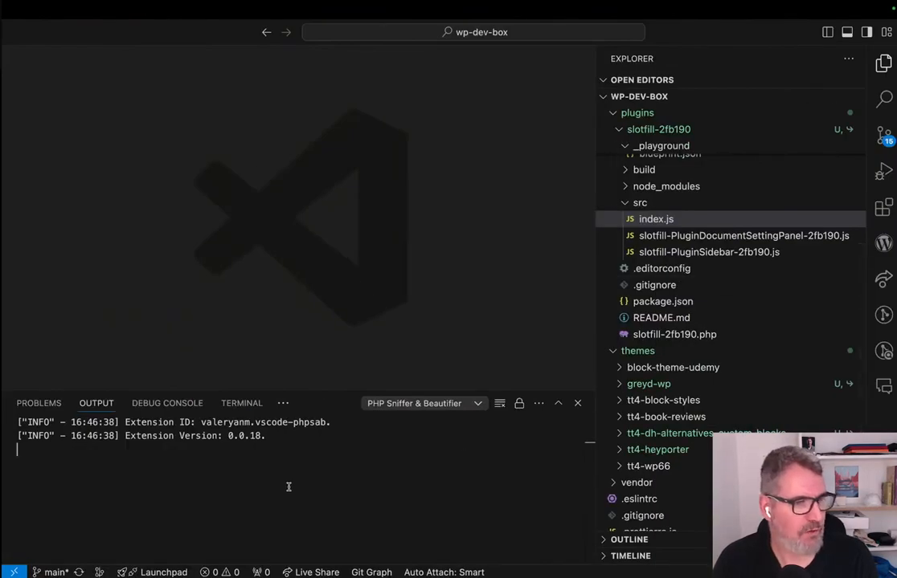
left_click(627, 129)
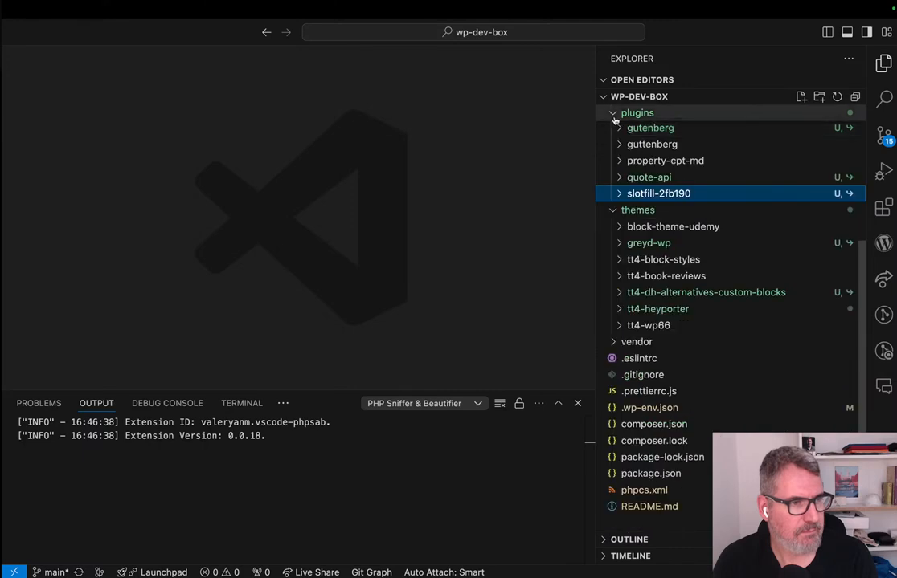
scroll(615, 119, "up", 3)
left_click(344, 445)
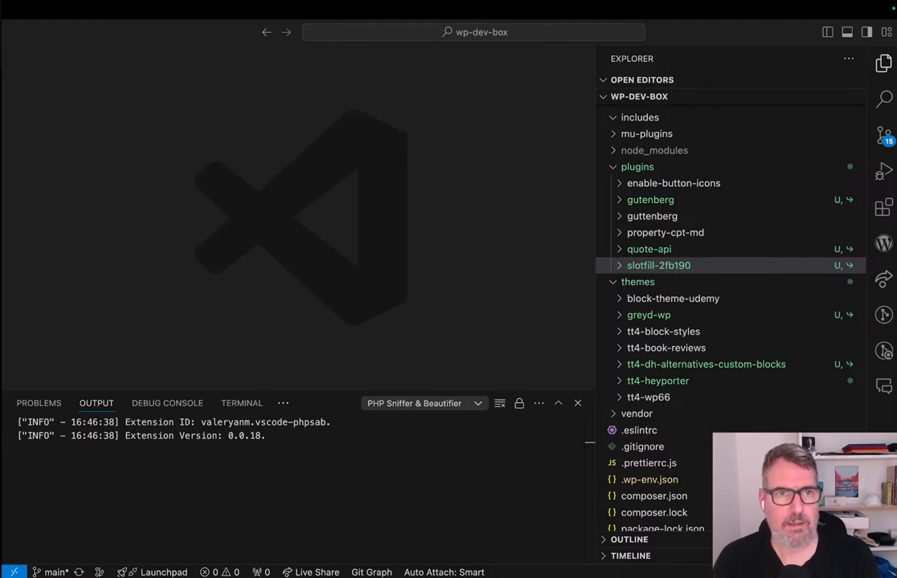
Switch to the Brave window with the assembler theme on GitHub, checking back briefly on the Section Styles slide.
key("ctrl+Up")
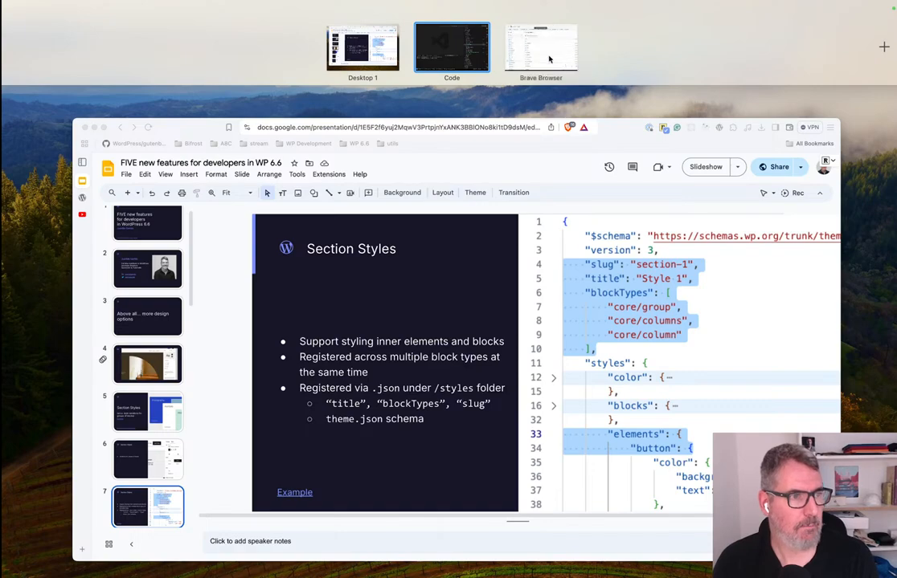
left_click(546, 48)
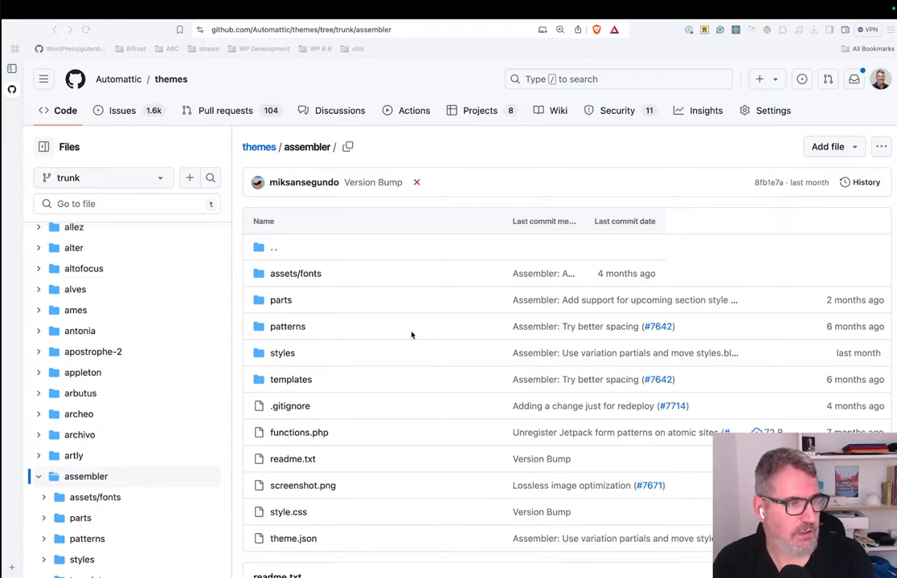
key("ctrl+Left")
key("ctrl+Left")
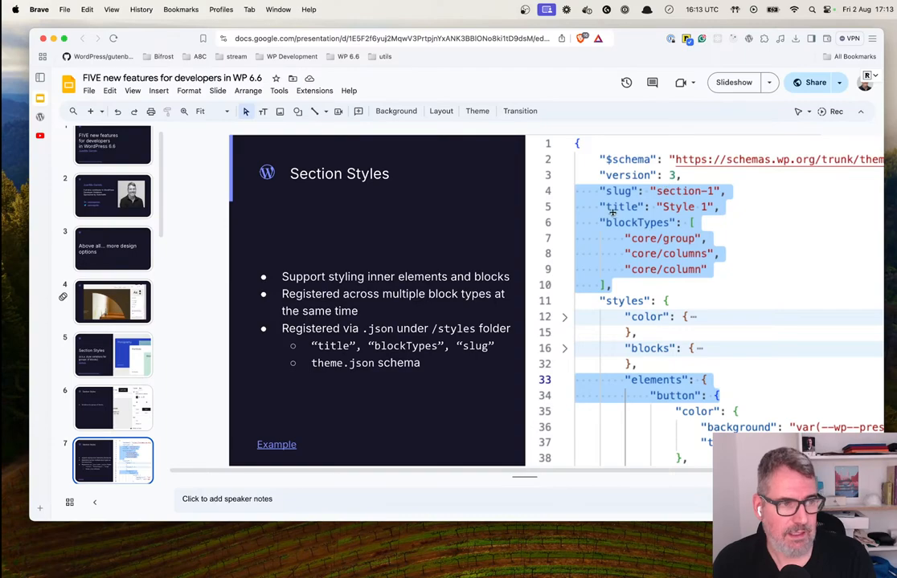
key("ctrl+Right")
key("ctrl+Right")
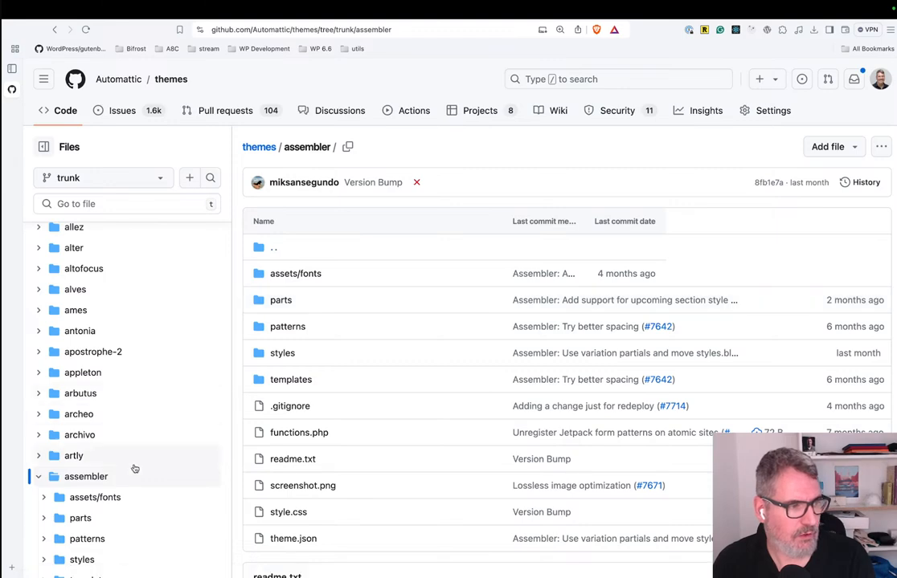
Examine the assembler theme's styles folder and its block subfolder on GitHub, and return to the styles folder.
scroll(126, 484, "down", 1)
scroll(126, 485, "up", 5)
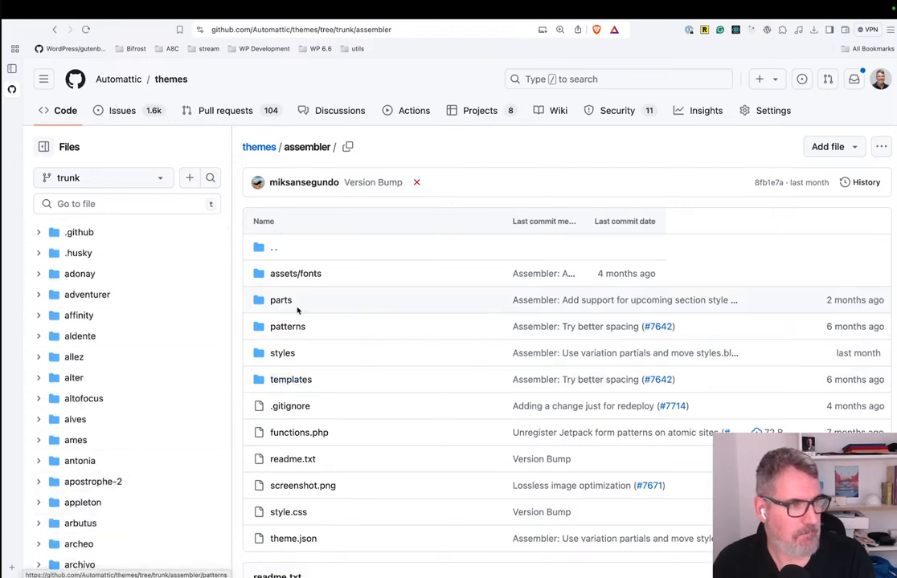
scroll(306, 345, "down", 1)
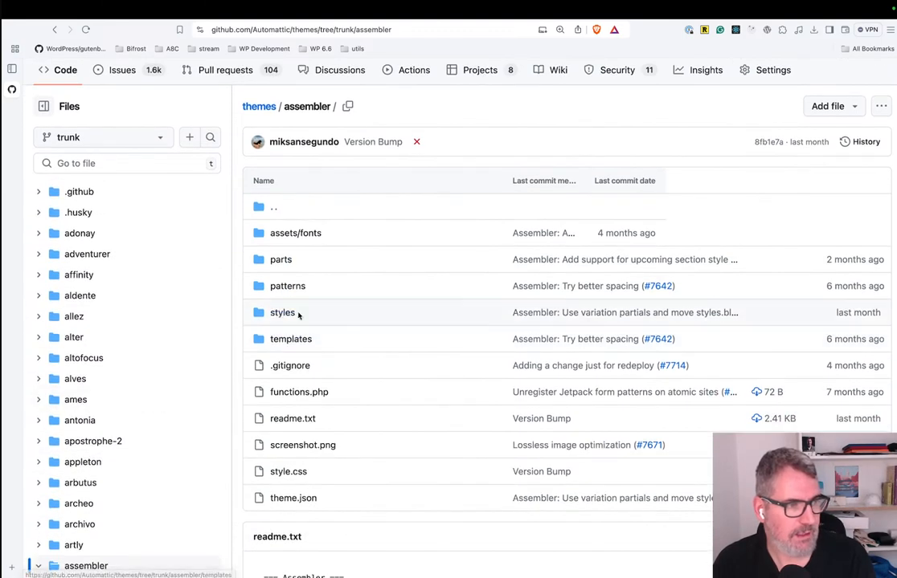
scroll(300, 317, "up", 1)
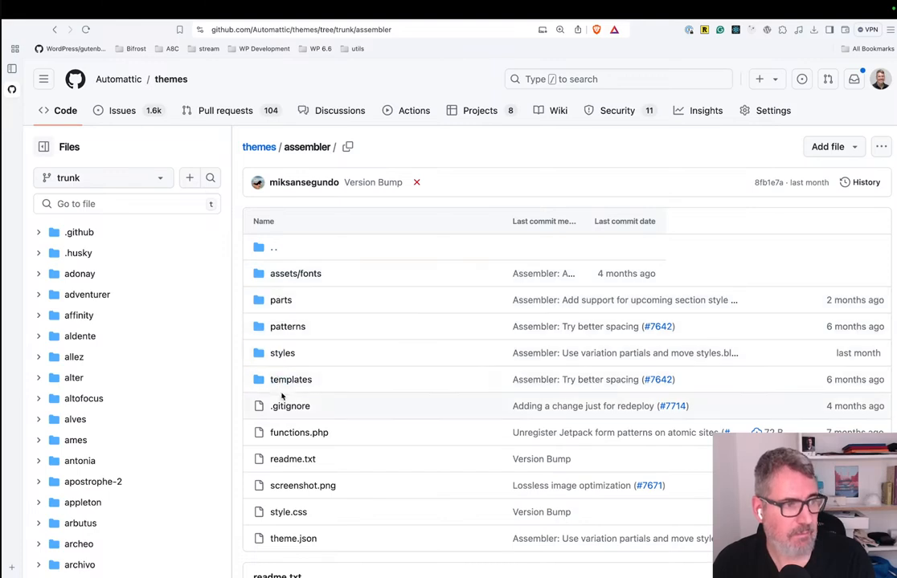
scroll(306, 440, "down", 2)
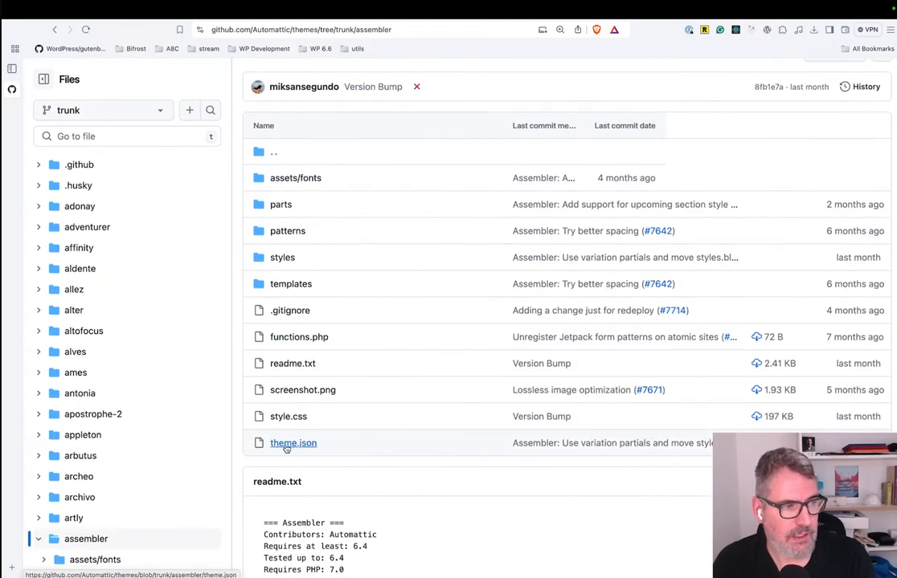
left_click(278, 259)
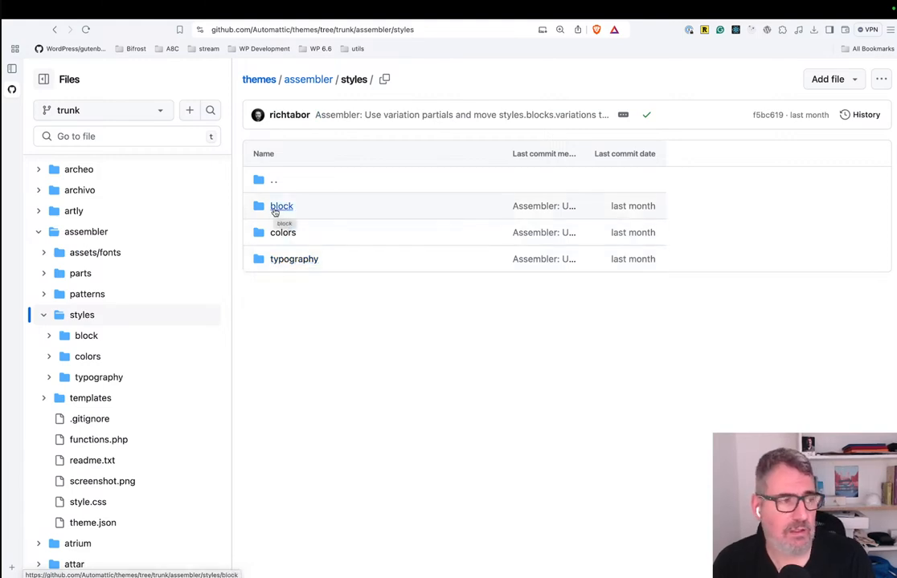
left_click(283, 209)
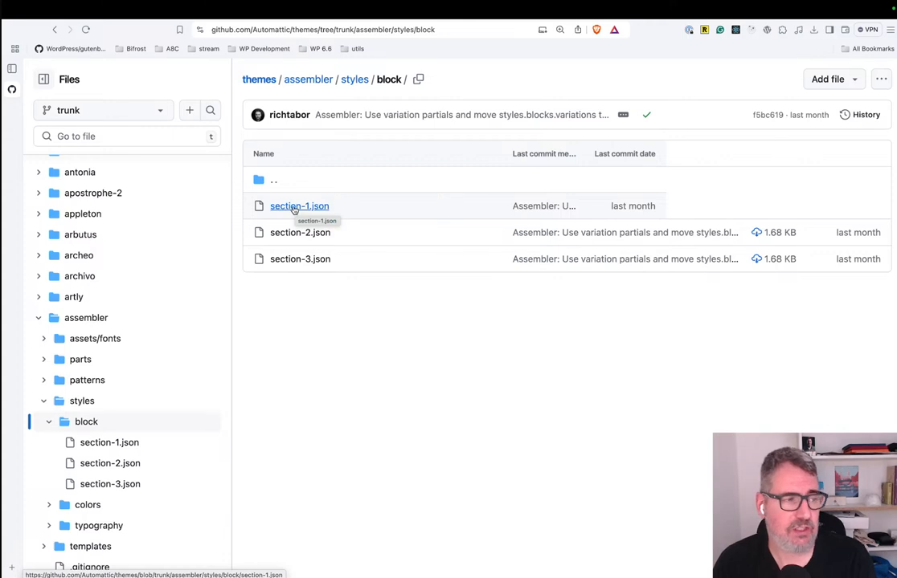
left_click(54, 29)
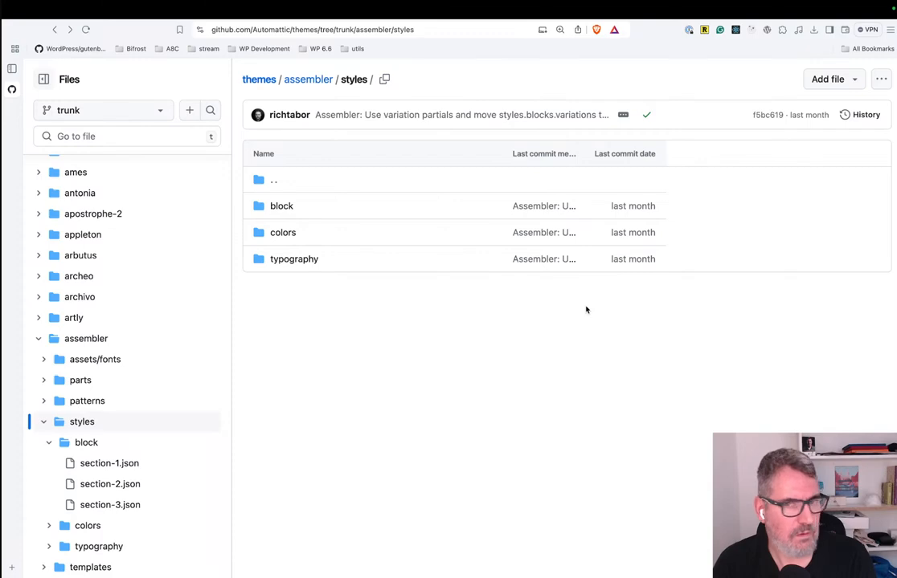
Switch to VS Code, show the terminal and make its panel taller.
key("ctrl+Left")
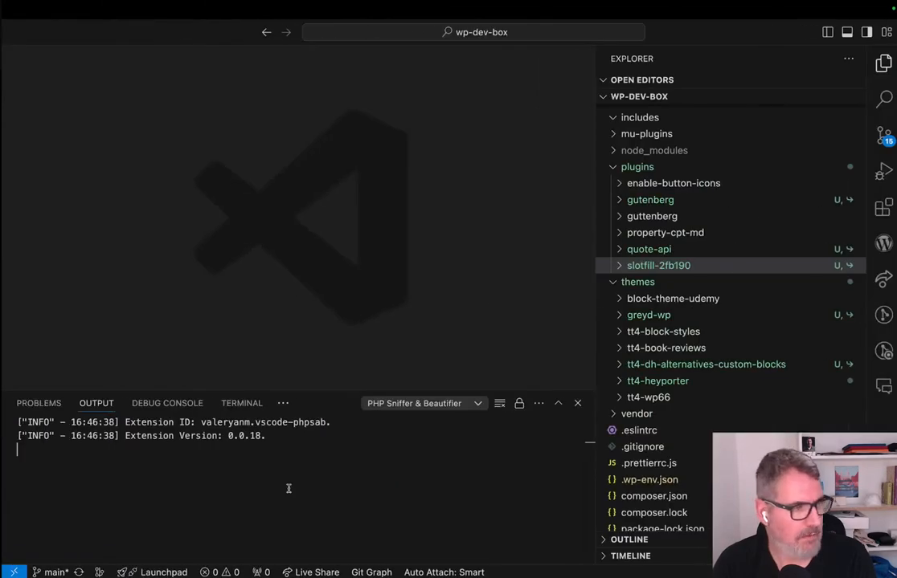
left_click(245, 403)
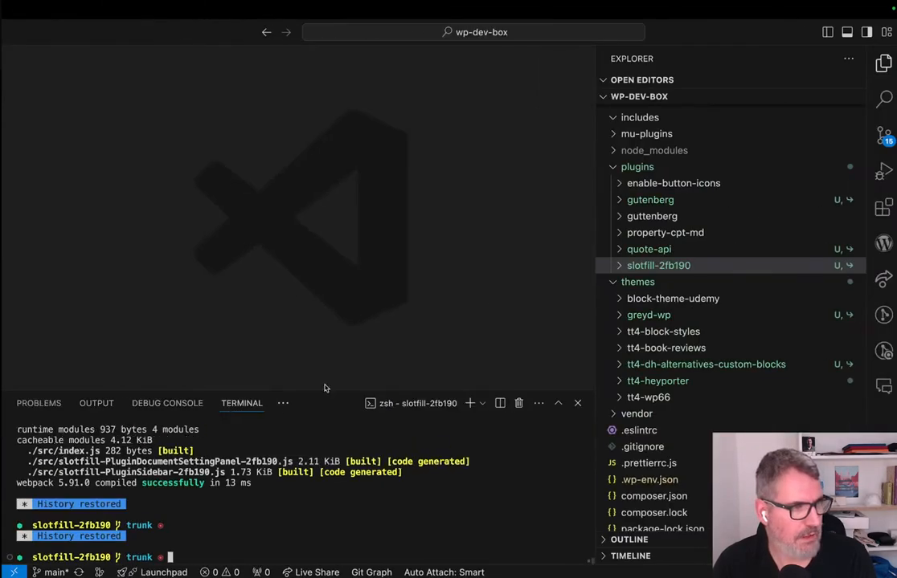
left_click_drag(324, 389, 324, 327)
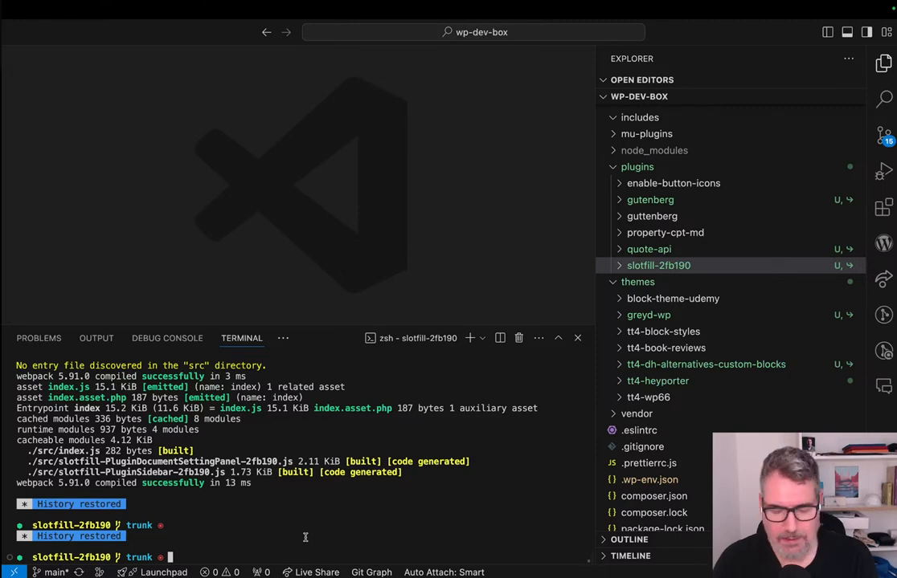
Move the terminal up three directory levels from slotfill-2fb190 to the 2024 directory.
type("..")
key("Return")
type("..")
key("Return")
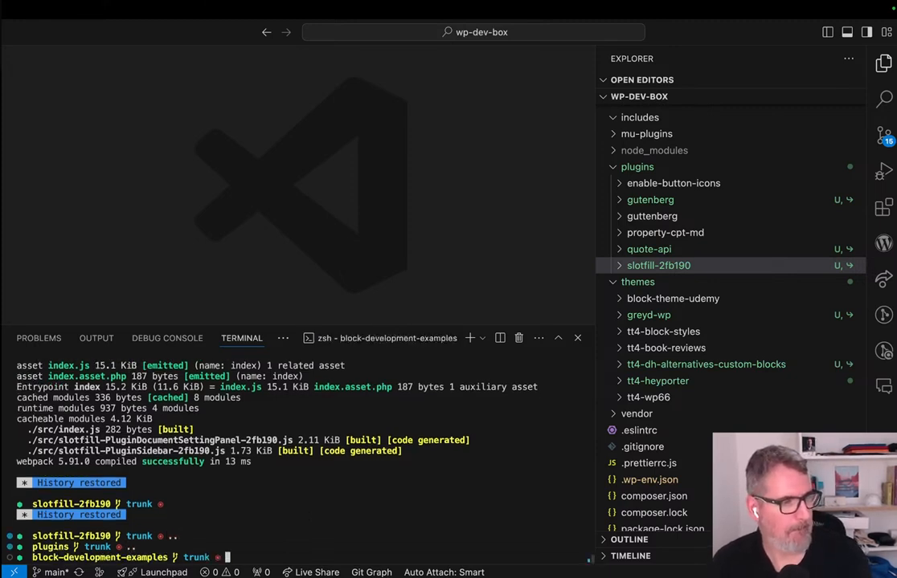
type("..")
key("Return")
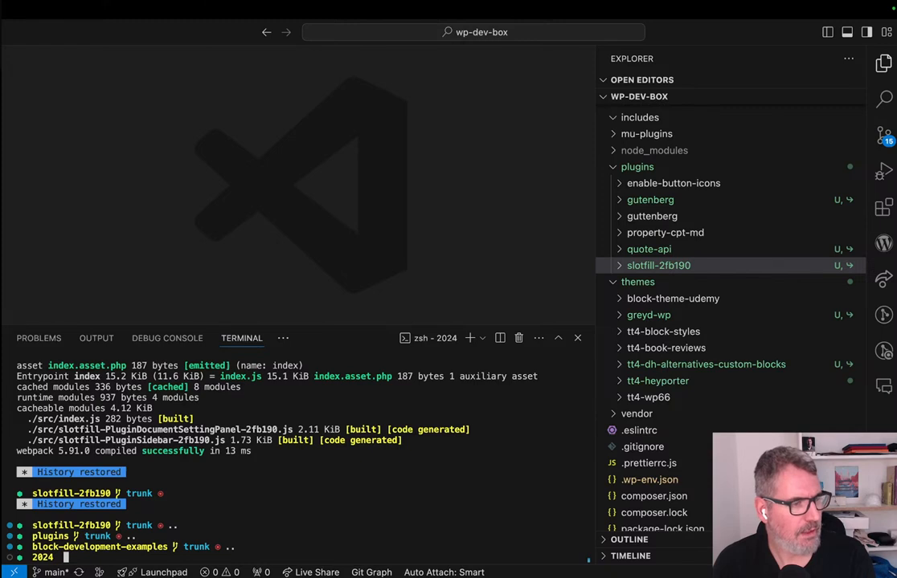
Change into the wp-dev-box directory and clear the terminal output.
type("cd wp")
key("Tab")
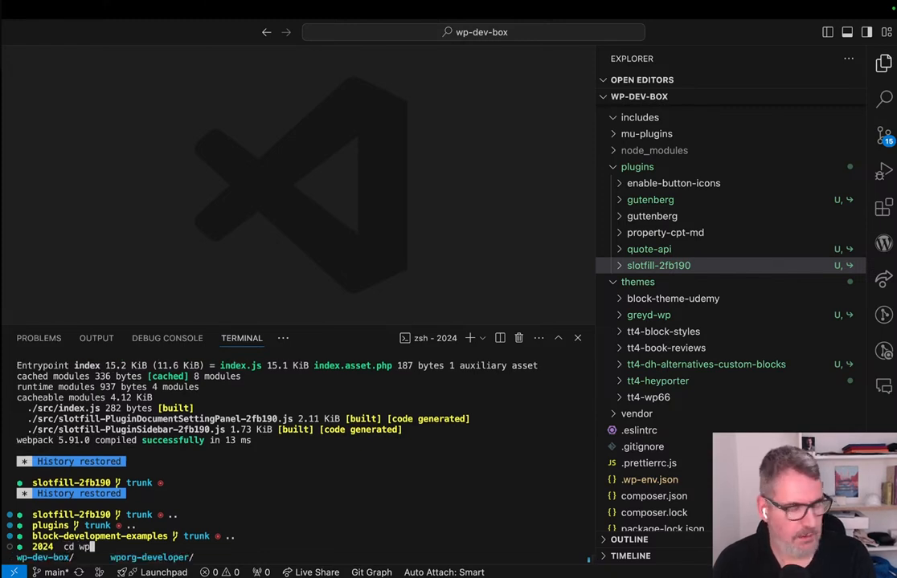
type("-de")
key("Tab")
key("Return")
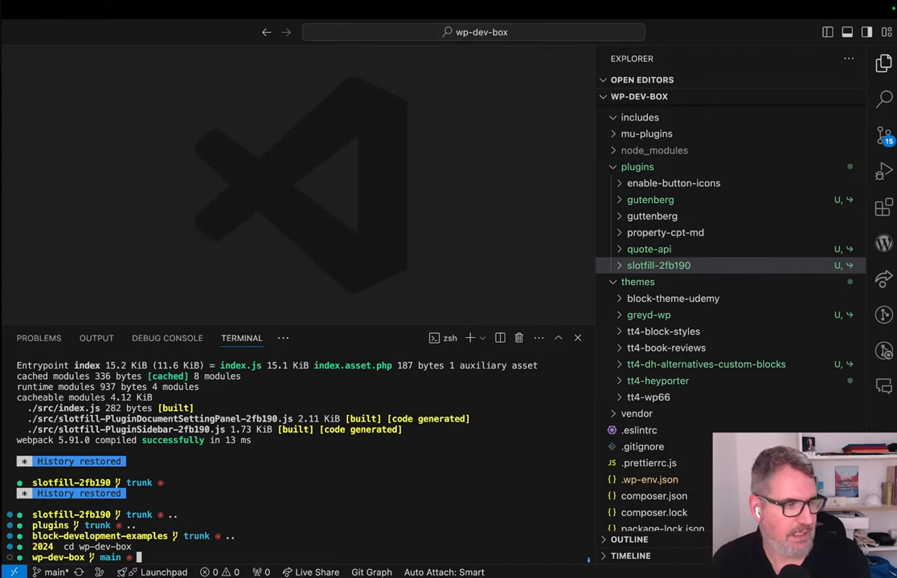
key("super+k")
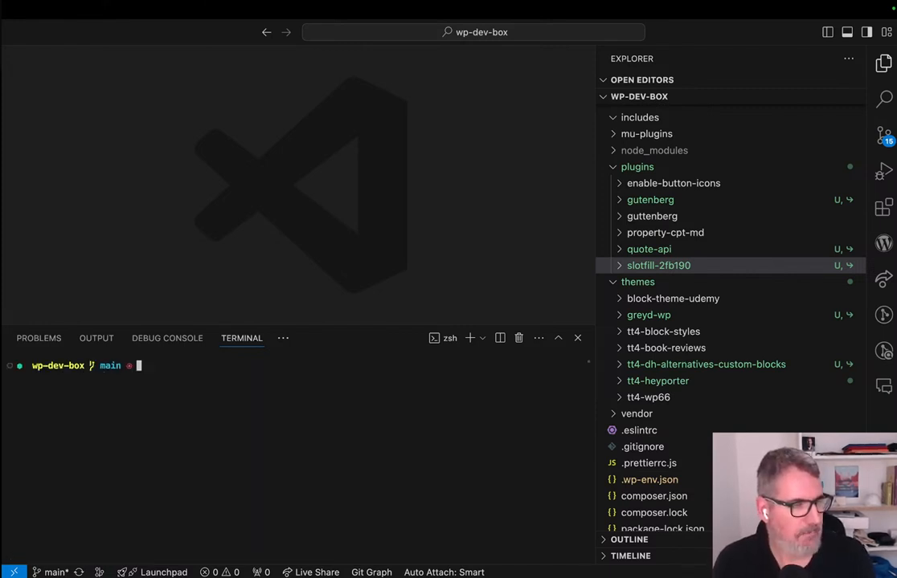
Return the terminal to the parent 2024 directory and list the contents of themes/.
type("..")
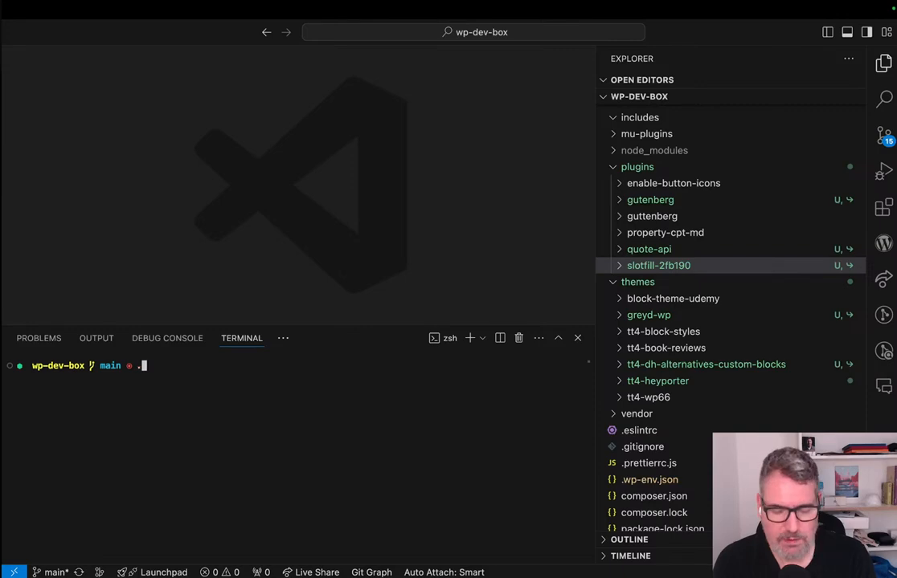
key("Return")
key("ctrl+Right")
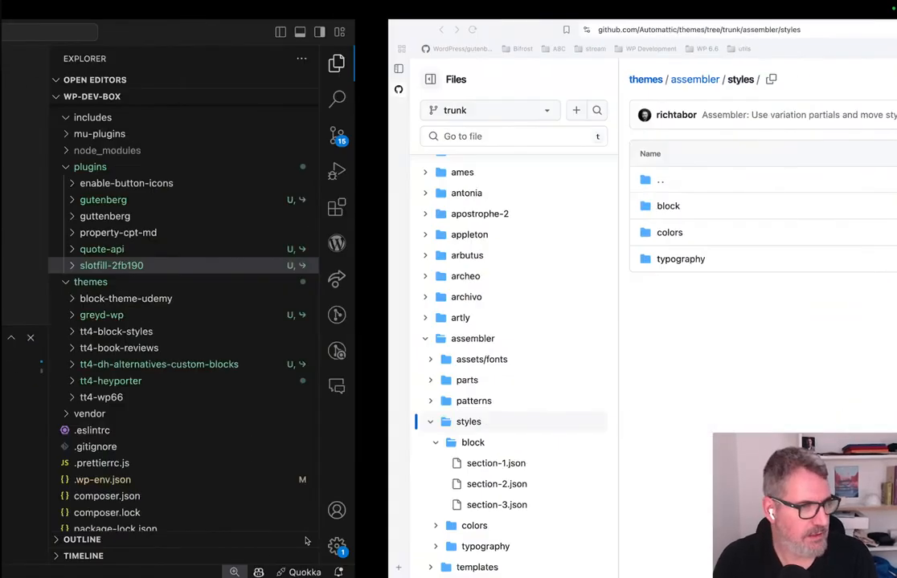
key("ctrl+Left")
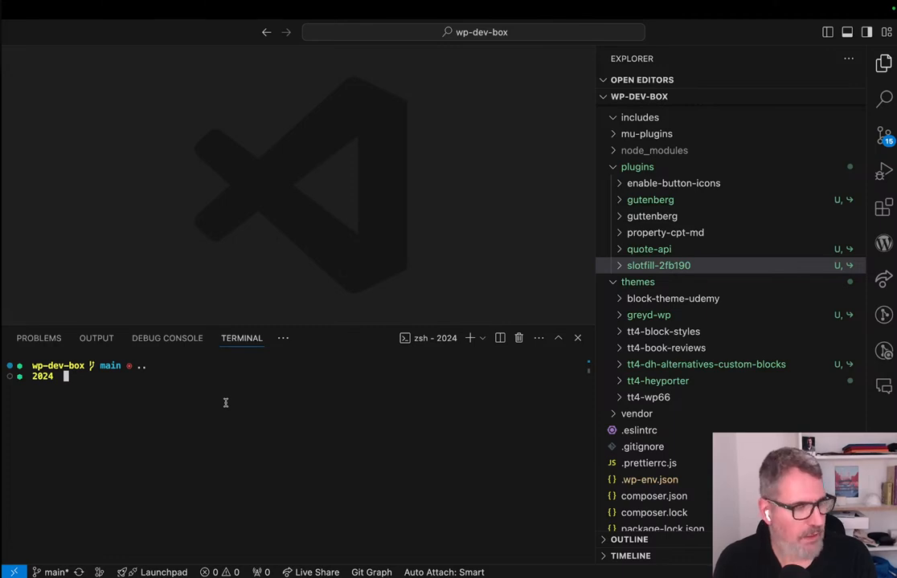
type("ls themes/")
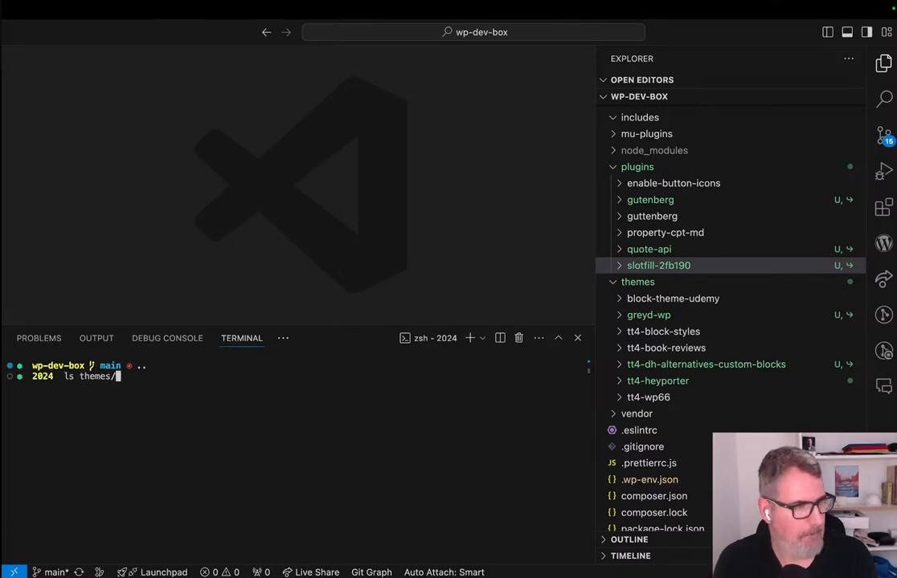
key("Return")
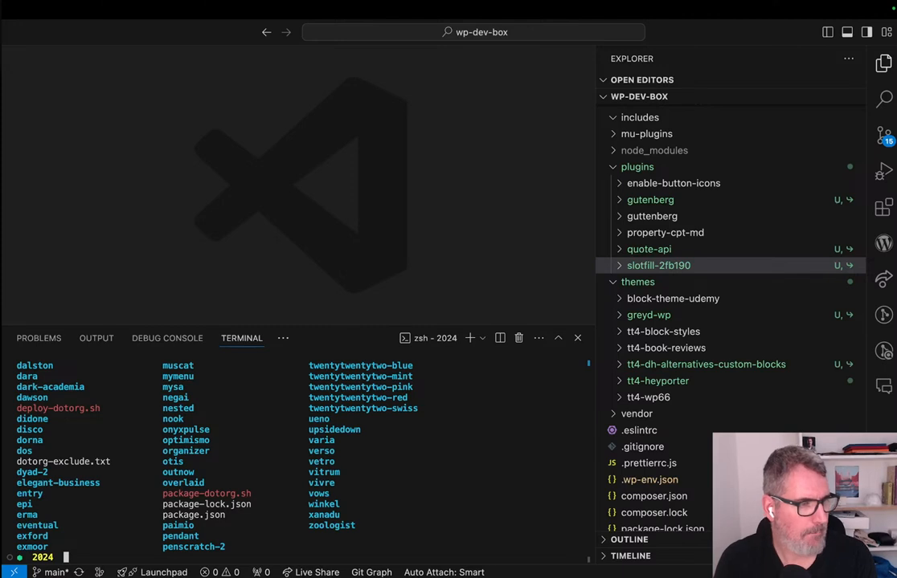
type("..")
key("Return")
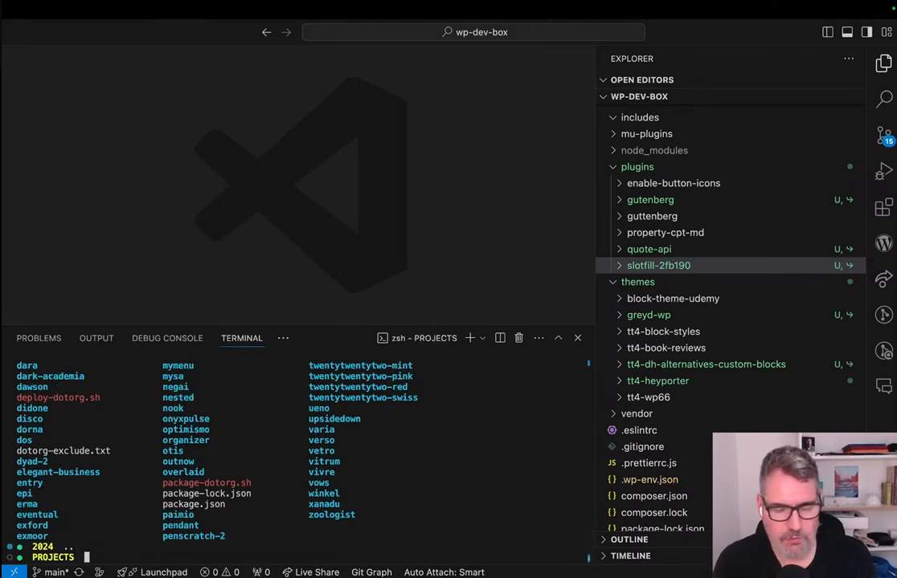
type("cd")
key("BackSpace")
key("BackSpace")
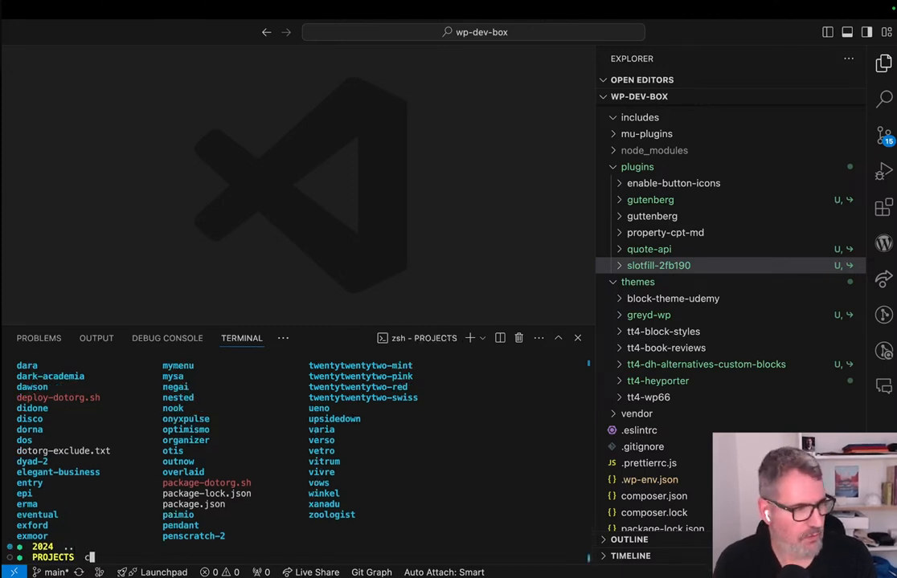
key("BackSpace")
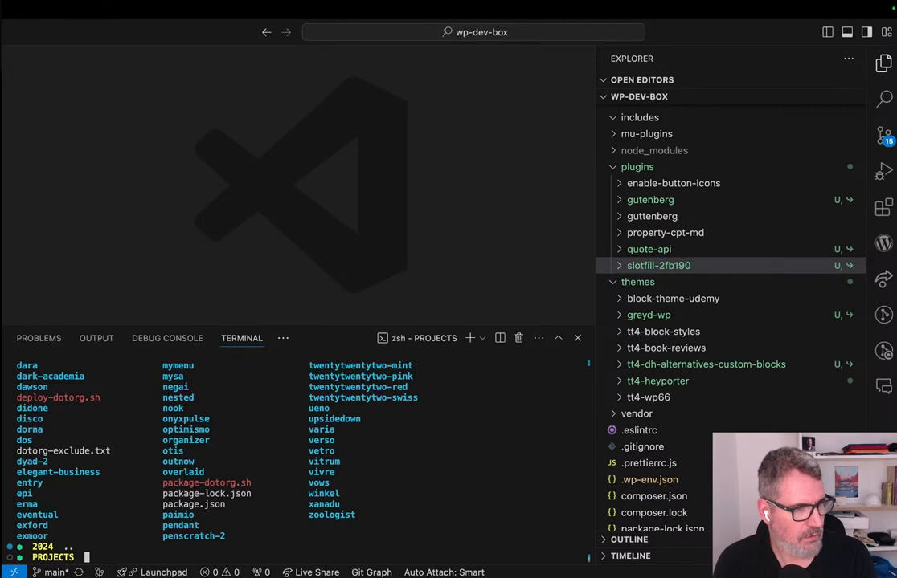
type("cd 2024")
key("Return")
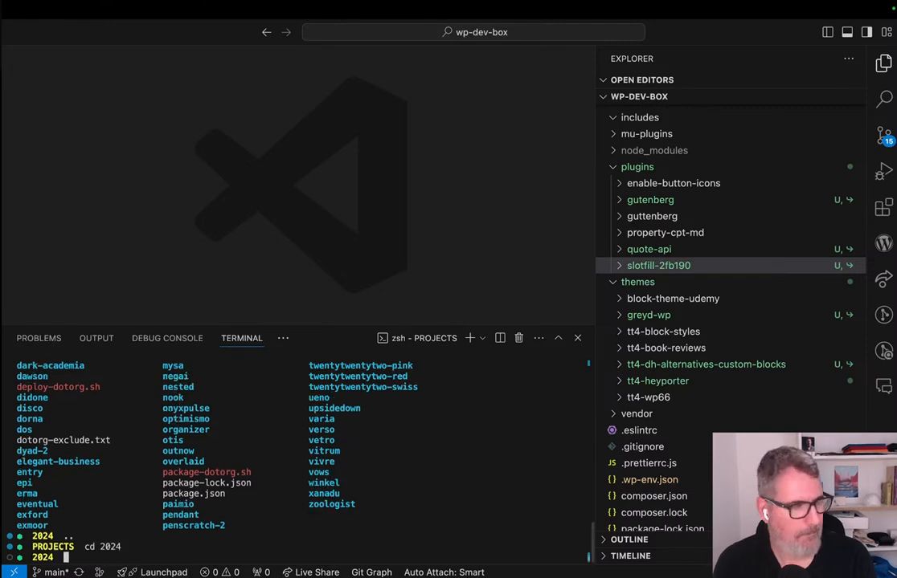
List the contents of the 2024 directory and change into the themes folder inside wp-dev-box.
type("ls")
key("Return")
type("cd wp")
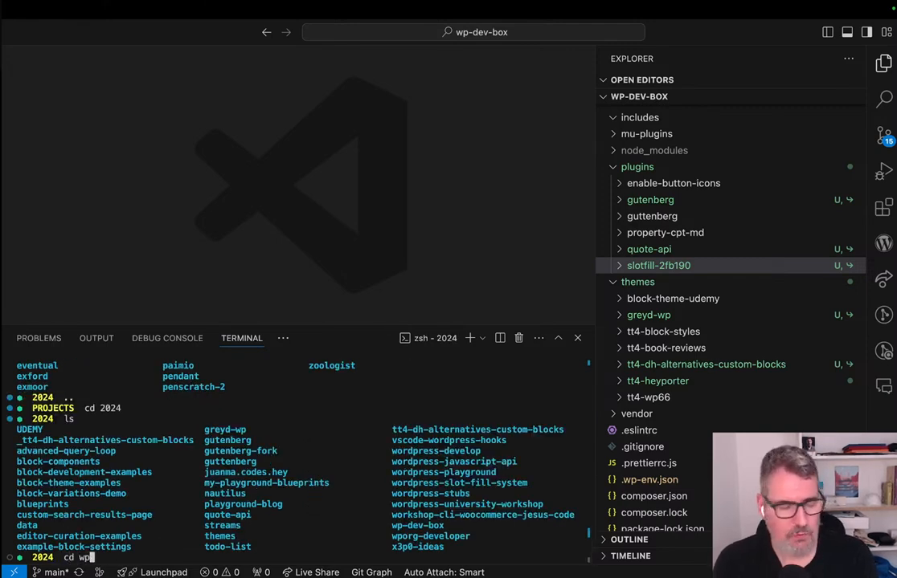
key("Tab")
type("-")
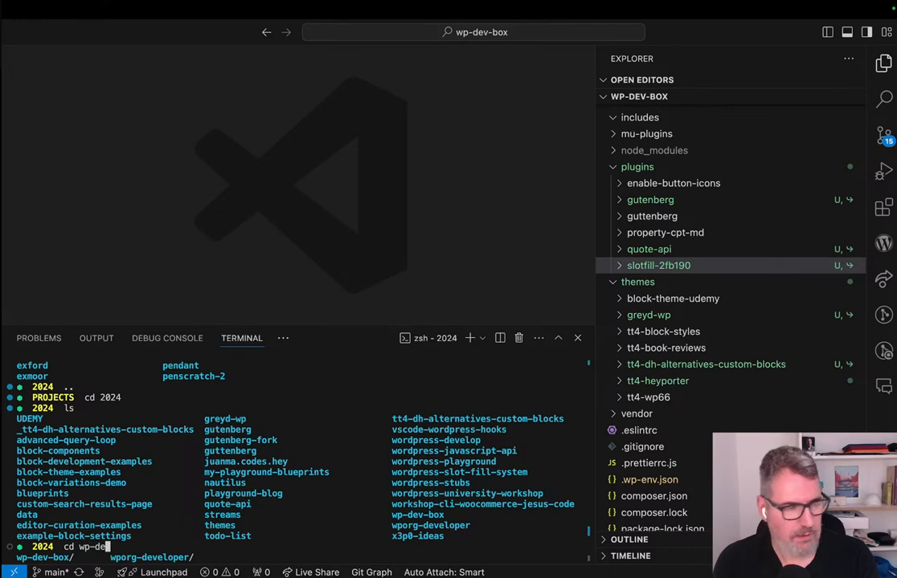
key("Tab")
key("Return")
type("cd themes/")
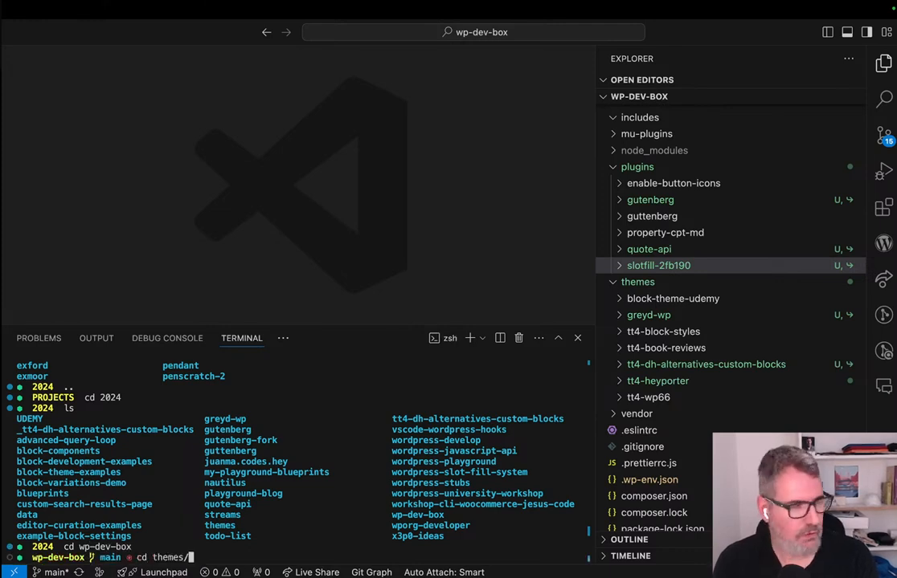
key("Return")
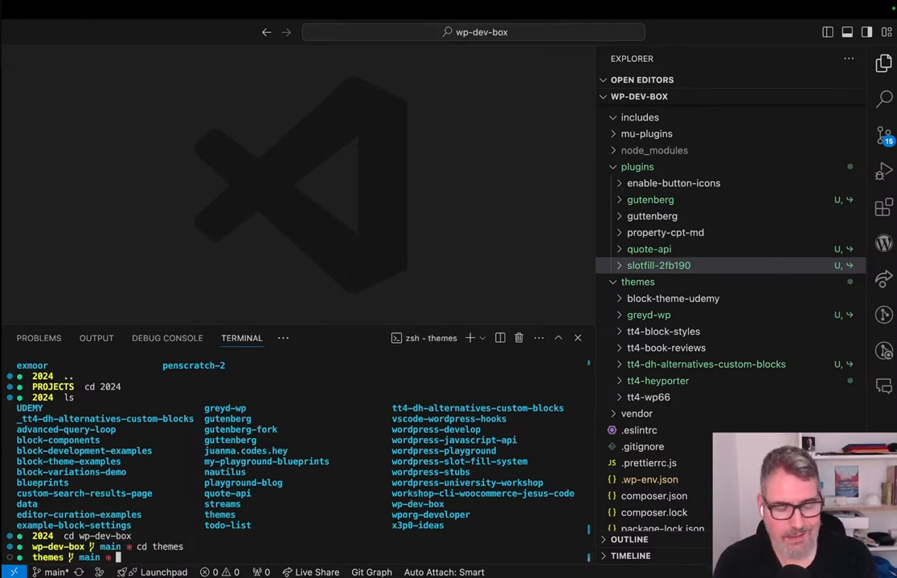
Enter a symbolic link command, ln -s, with ../../themes/assembler as its source path.
type("ln ")
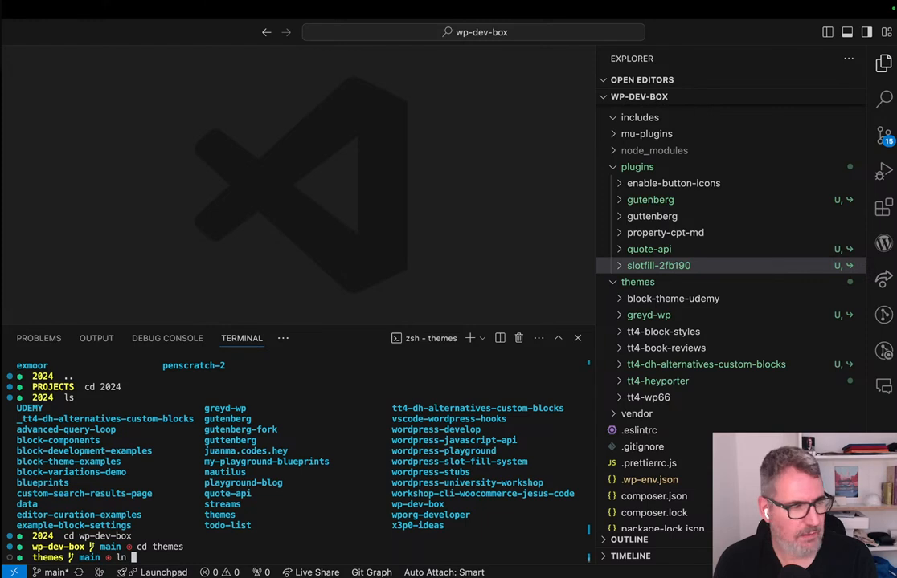
type("-d")
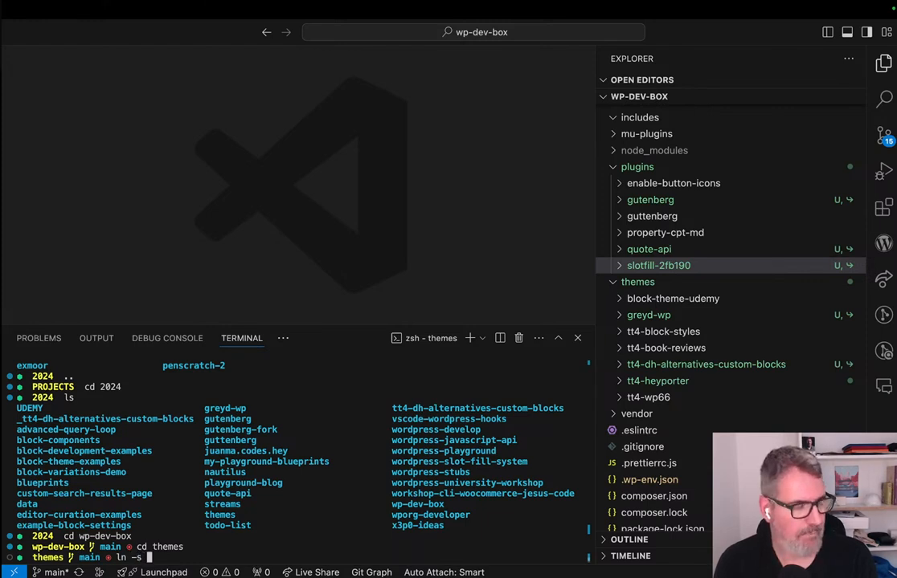
type(" ../")
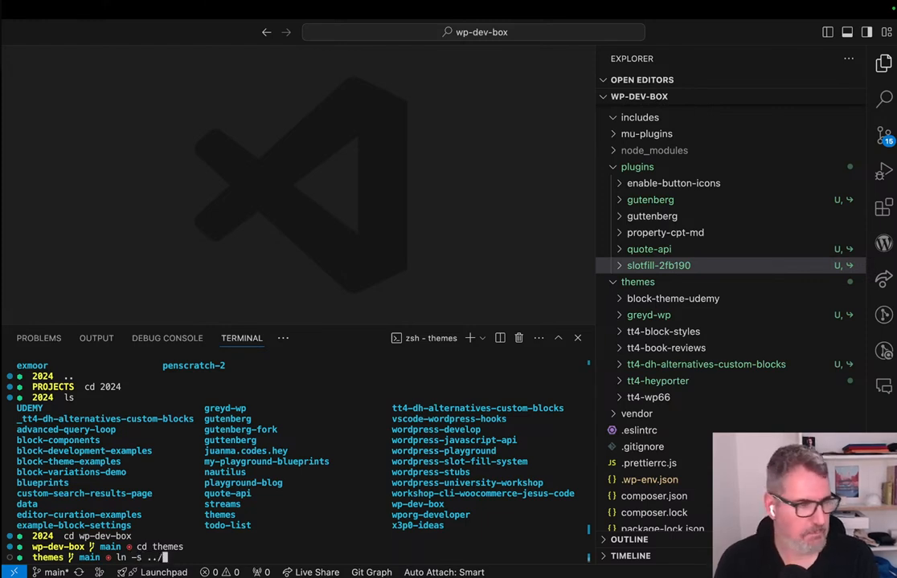
key("Tab")
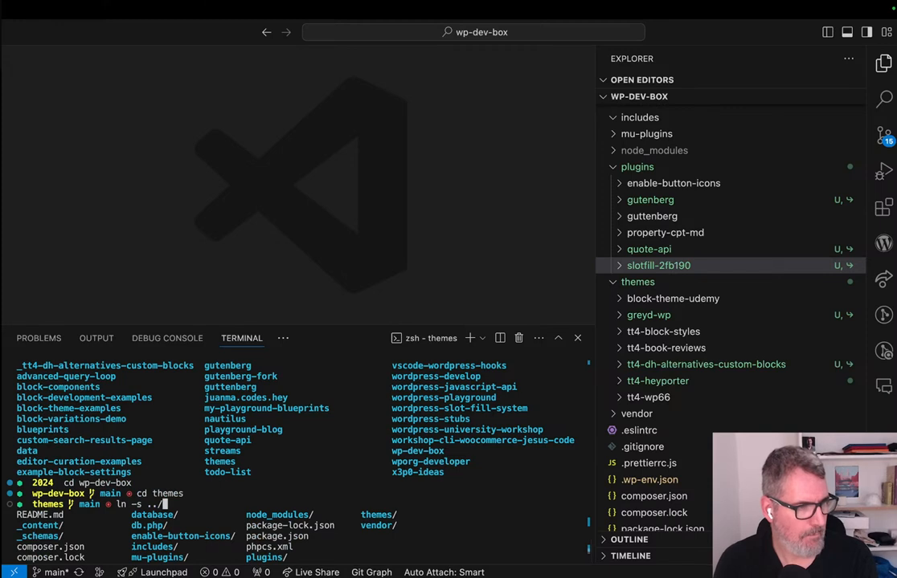
type("../")
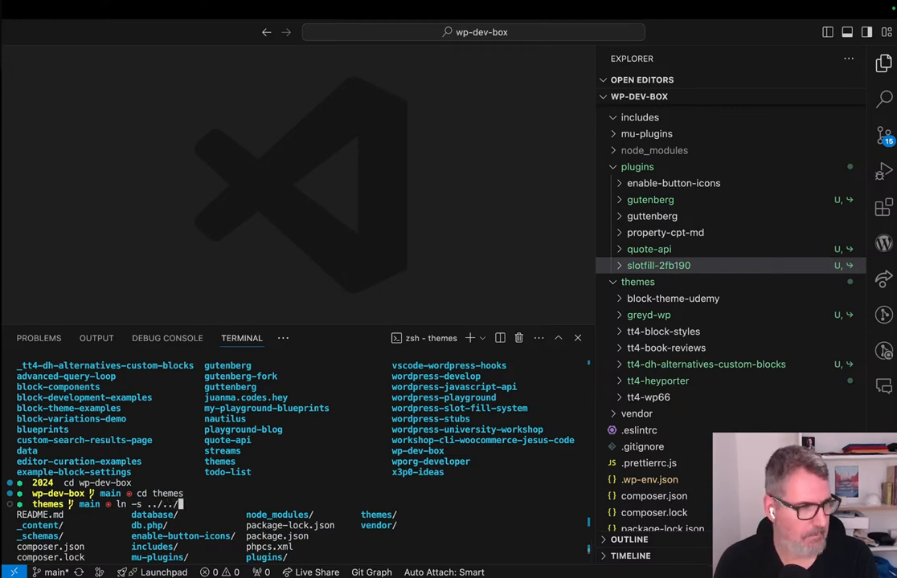
key("Tab")
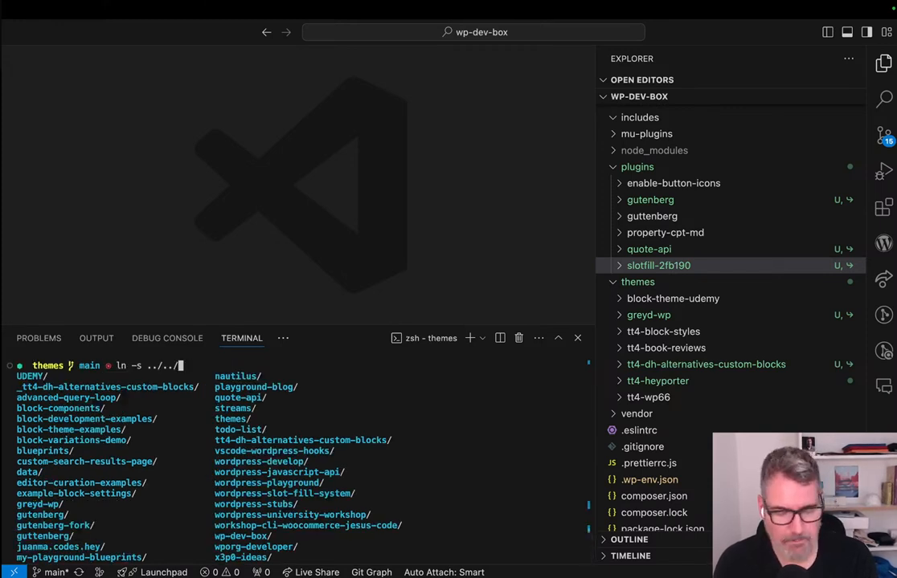
type("theme")
key("Tab")
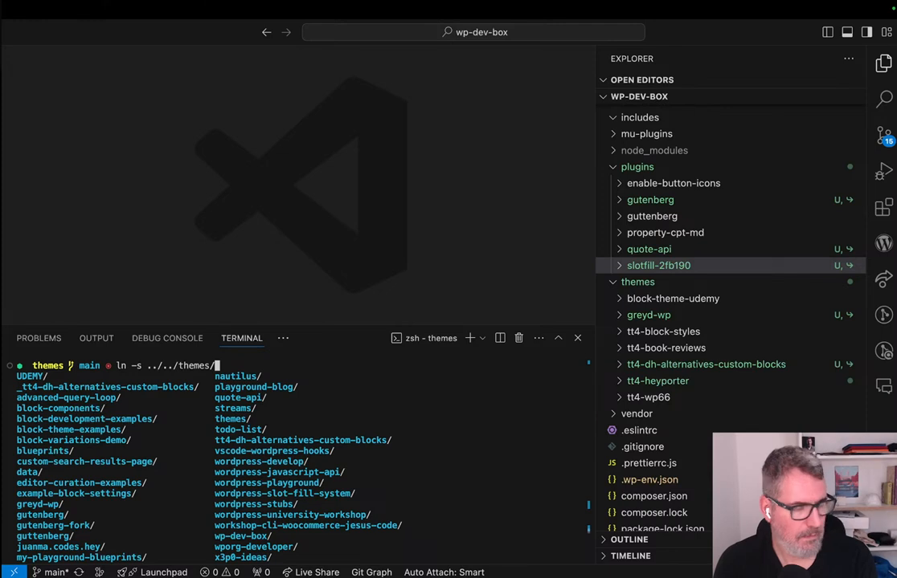
type("as")
key("Tab")
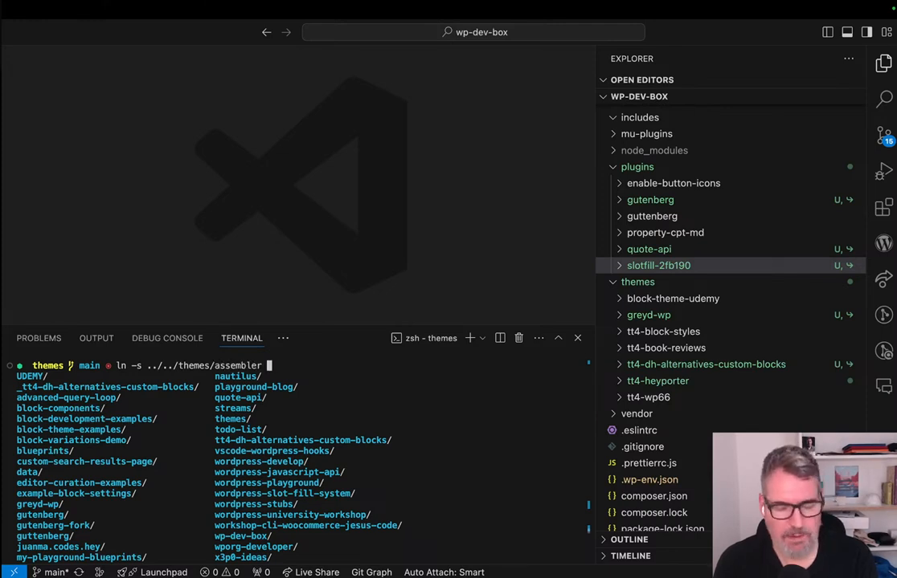
Name the symbolic link assembler and run the command to create it in the themes folder.
type("asse,bler")
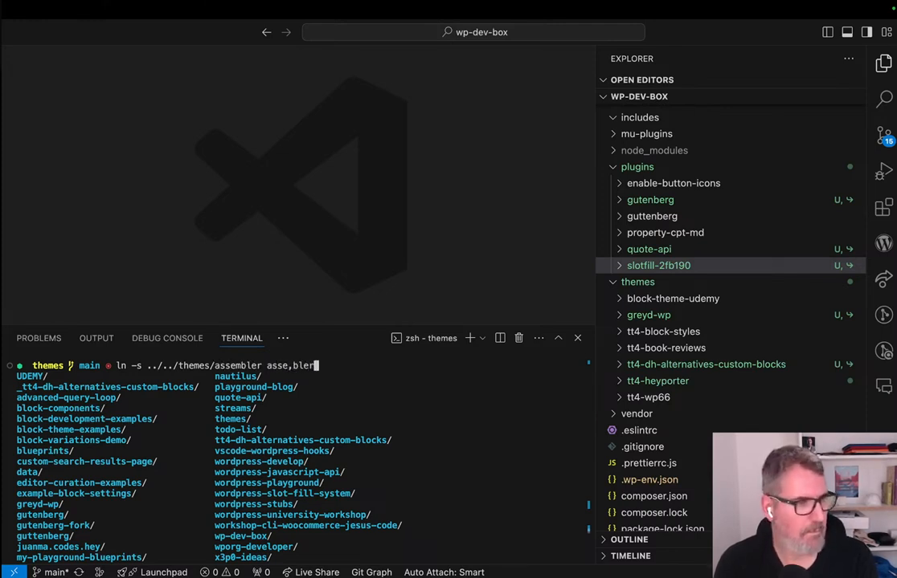
key("BackSpace")
key("BackSpace")
key("BackSpace")
key("BackSpace")
key("BackSpace")
type("mnb")
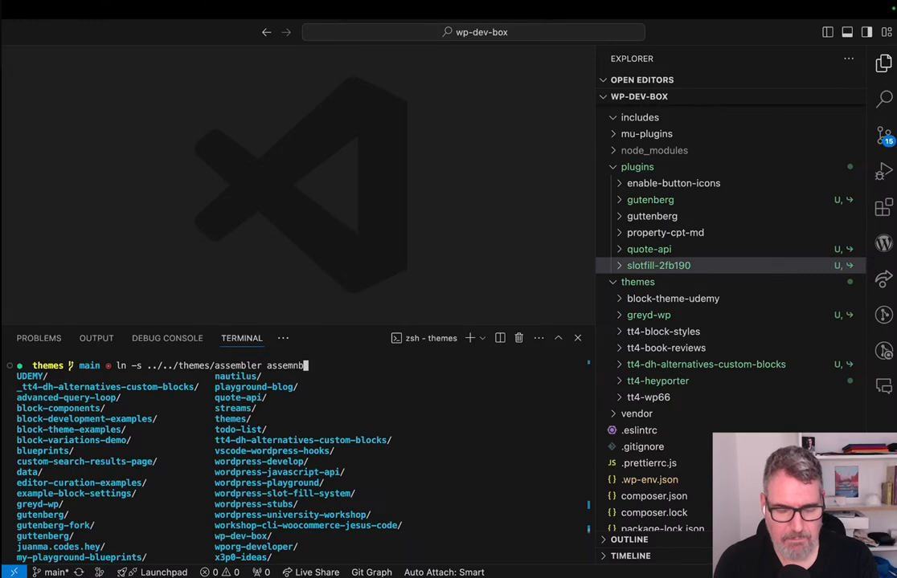
key("BackSpace")
key("BackSpace")
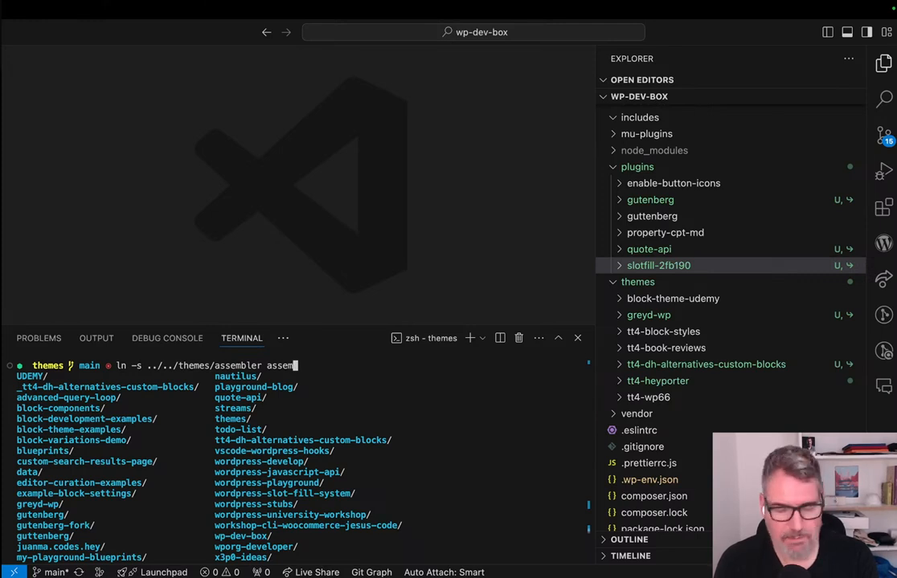
type("bler")
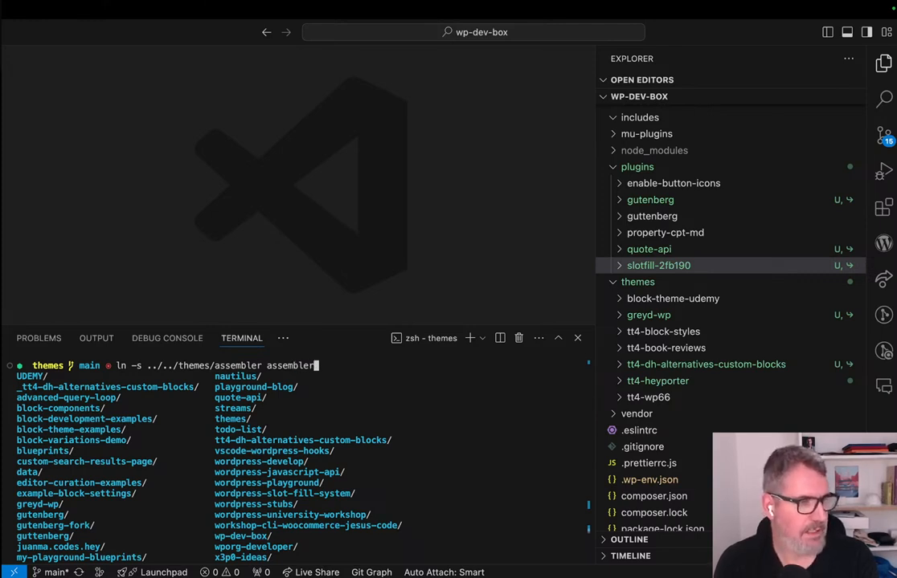
key("Return")
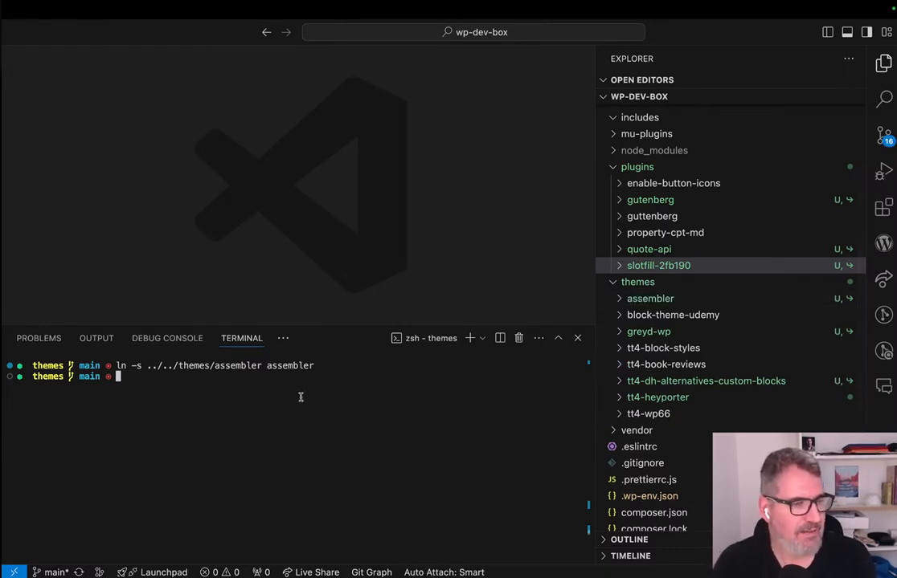
Check the contents of the linked assembler theme folder and open .wp-env.json.
left_click(654, 307)
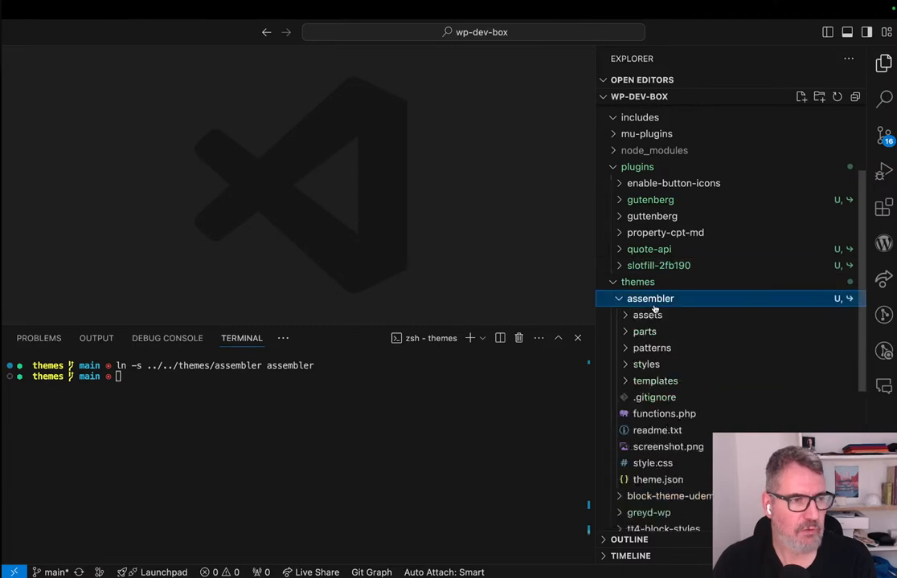
left_click(618, 298)
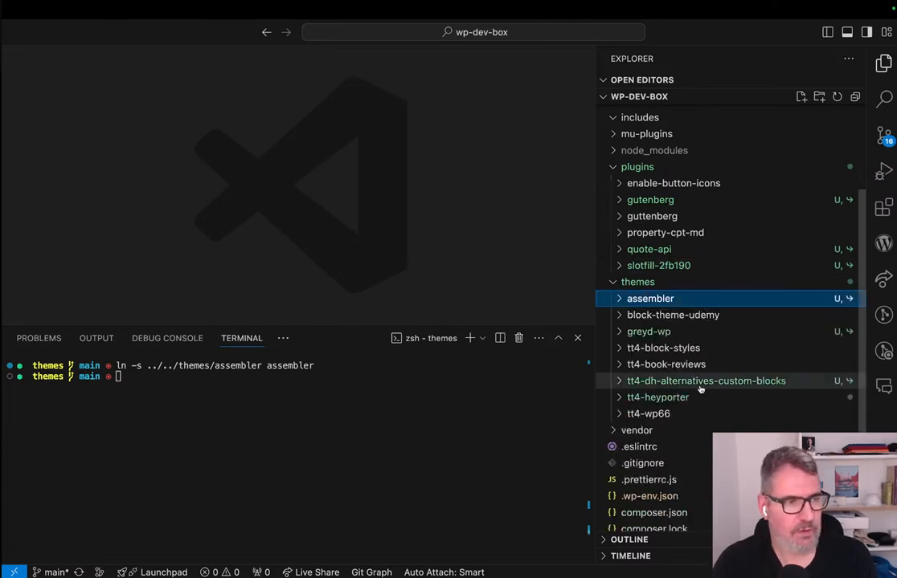
scroll(700, 388, "down", 3)
left_click(656, 408)
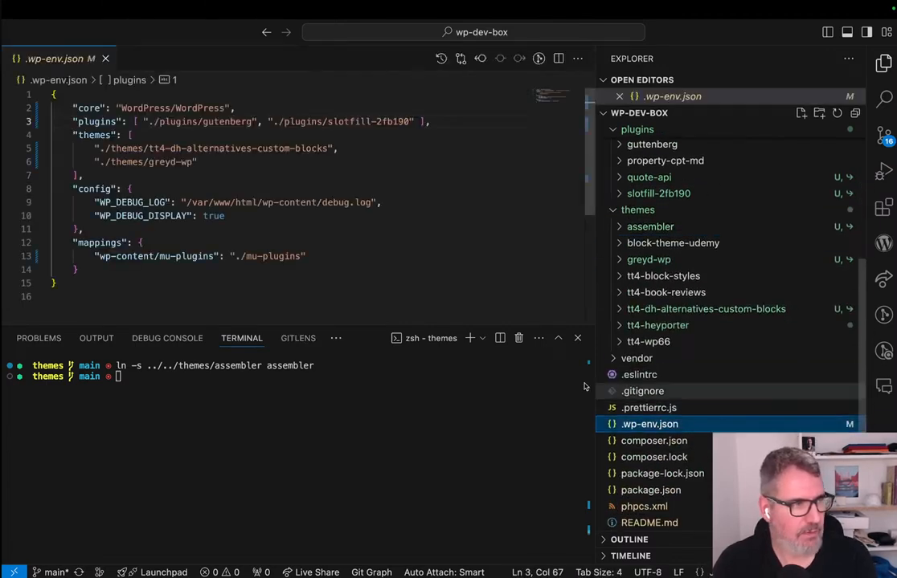
Paste assembler below the greyd-wp entry in the themes array and insert a comma-separated duplicate of that entry above it.
left_click(202, 172)
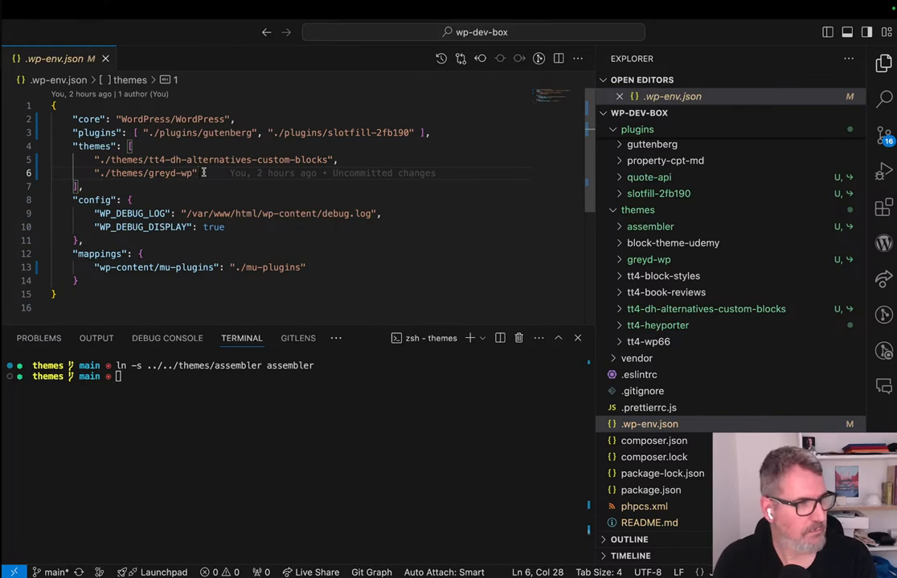
key("Return")
type("assembler")
key("Up")
key("super+Left")
key("shift+super+Right")
key("super+c")
key("Right")
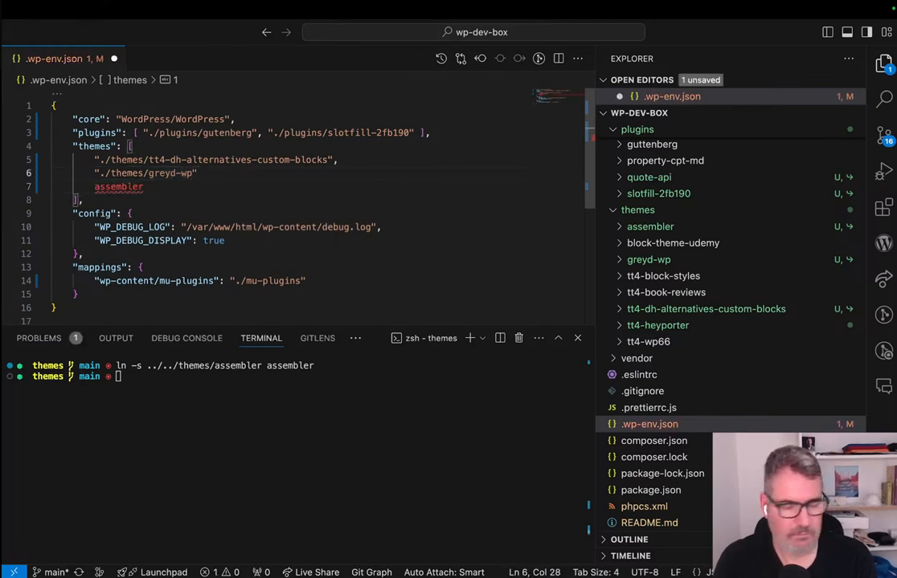
type(",")
key("Return")
key("super+v")
key("Down")
Change the duplicated theme entry to "./themes/assembler", remove the leftover blank line and save .wp-env.json.
key("shift+super+Left")
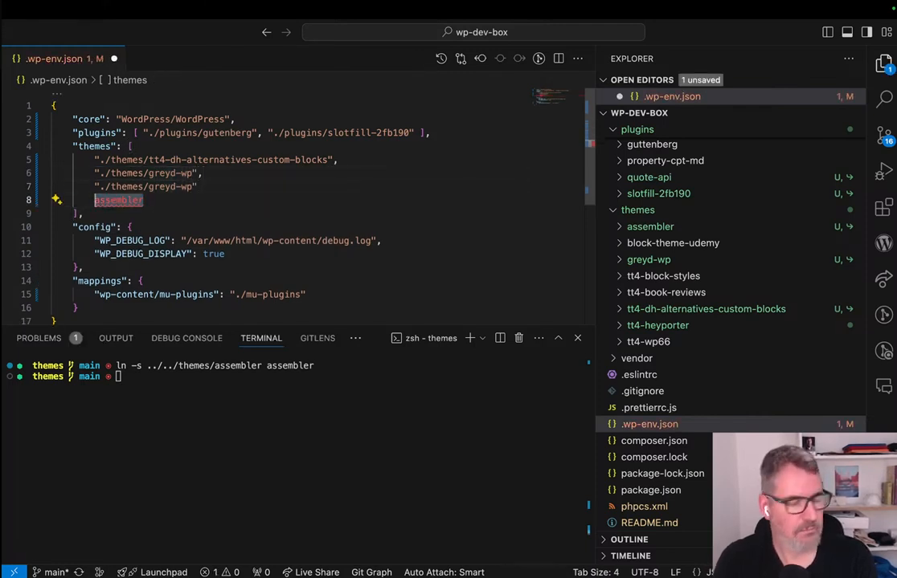
key("super+x")
key("Up")
key("super+Right")
key("Left")
key("alt+shift+Left")
key("alt+shift+Left")
key("super+v")
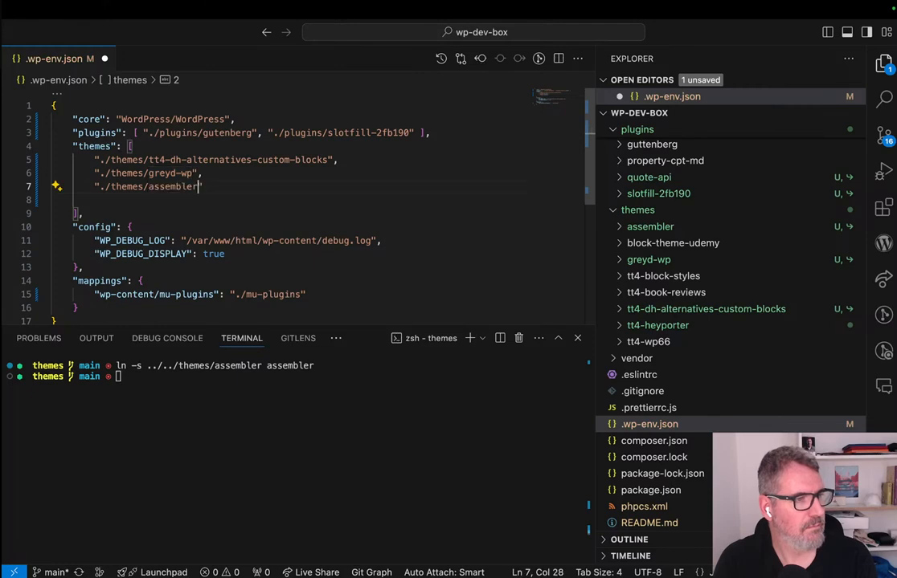
key("Down")
key("BackSpace")
key("BackSpace")
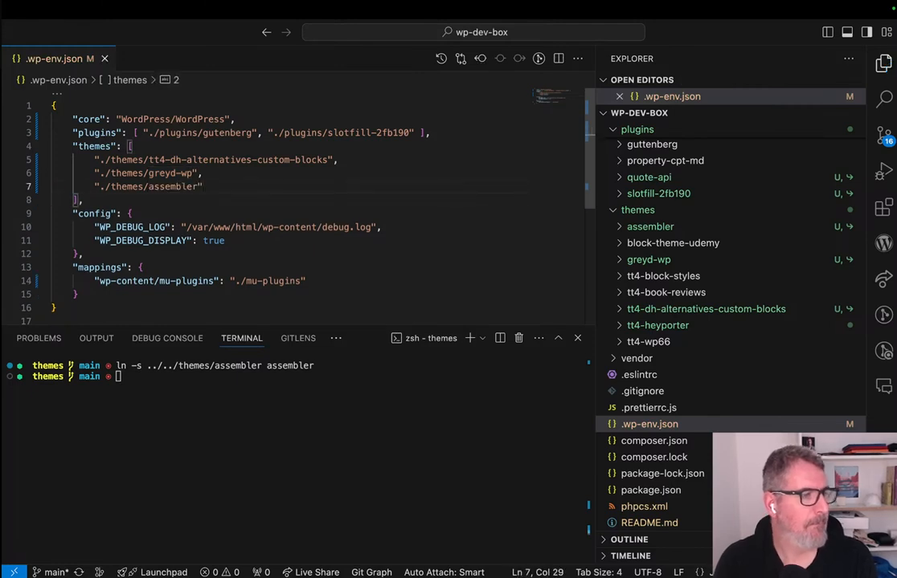
Expand the assembler theme folder and run npx wp-env start --xdebug --update in the terminal.
left_click(652, 227)
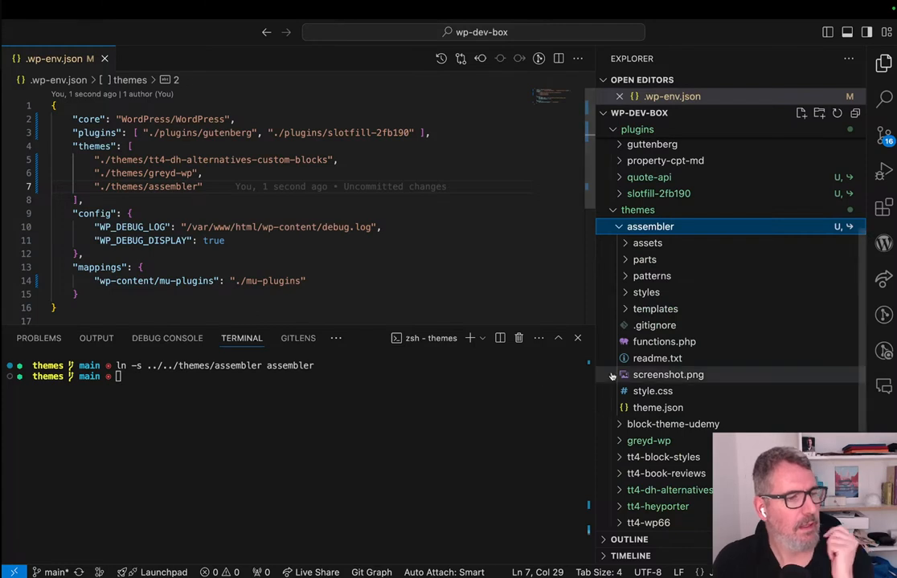
left_click(296, 396)
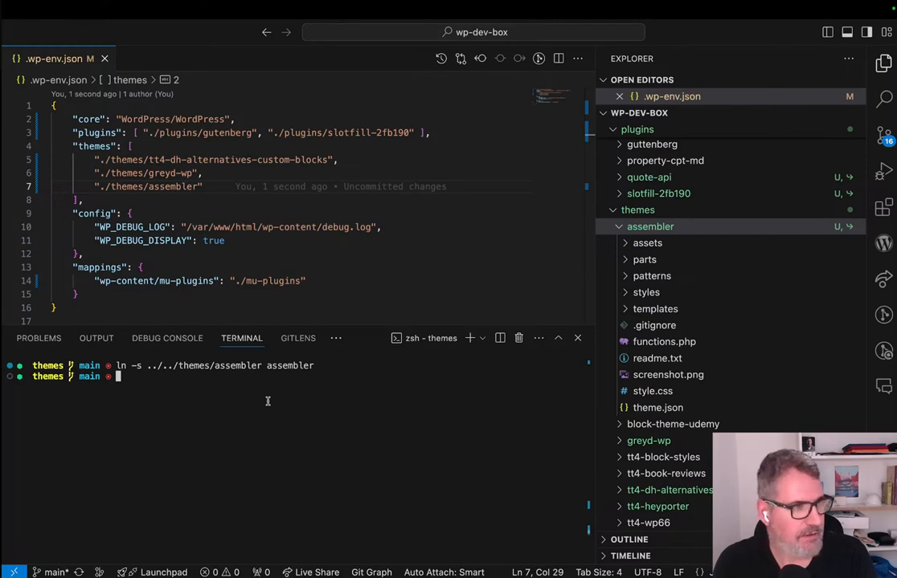
type("npx wp-env start --xdebug --update")
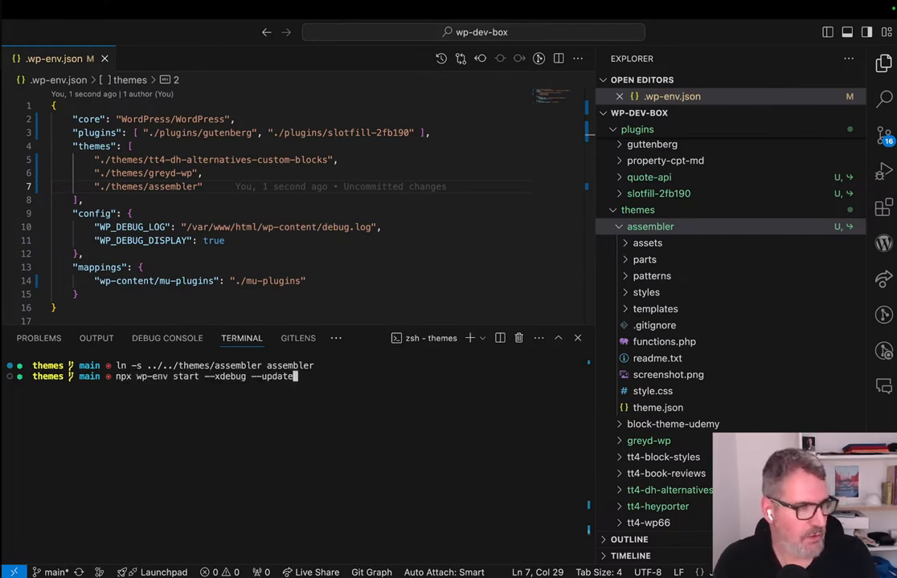
key("Return")
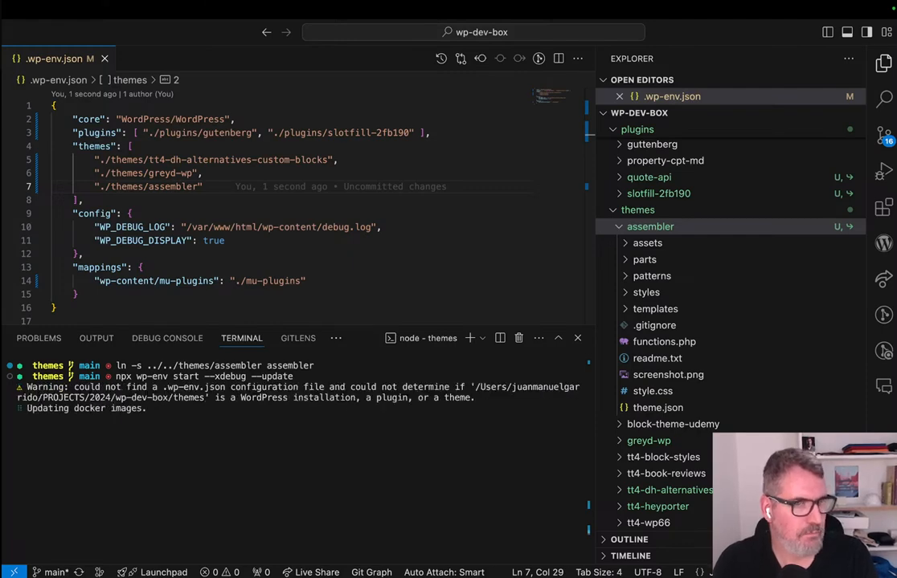
Open localhost:8888 in a new Brave tab with the vertical tab list expanded, and switch back to VS Code.
key("ctrl+Right")
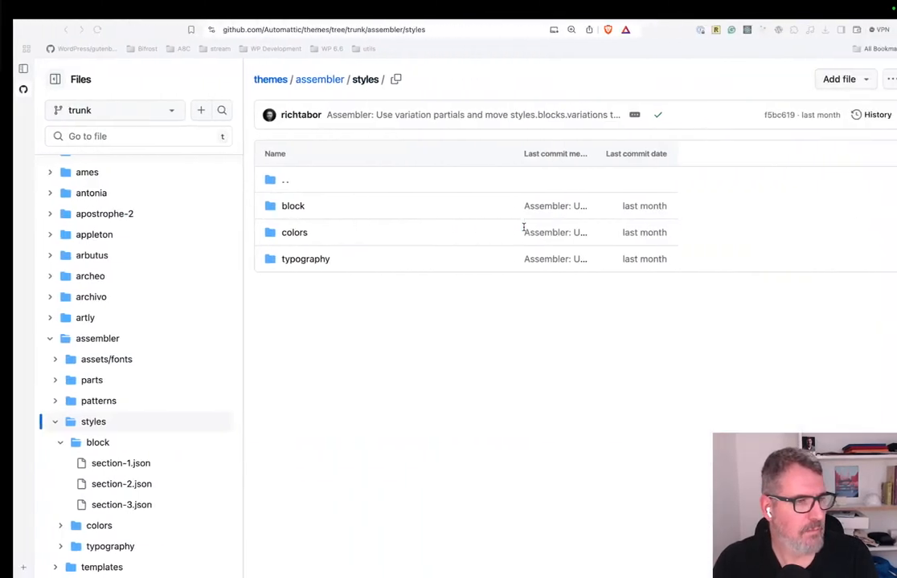
left_click(12, 569)
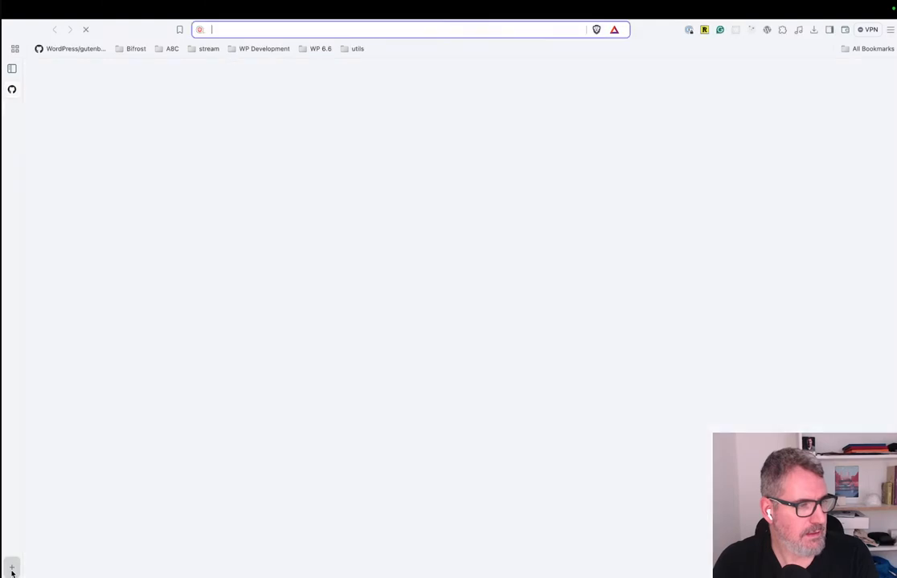
left_click(12, 69)
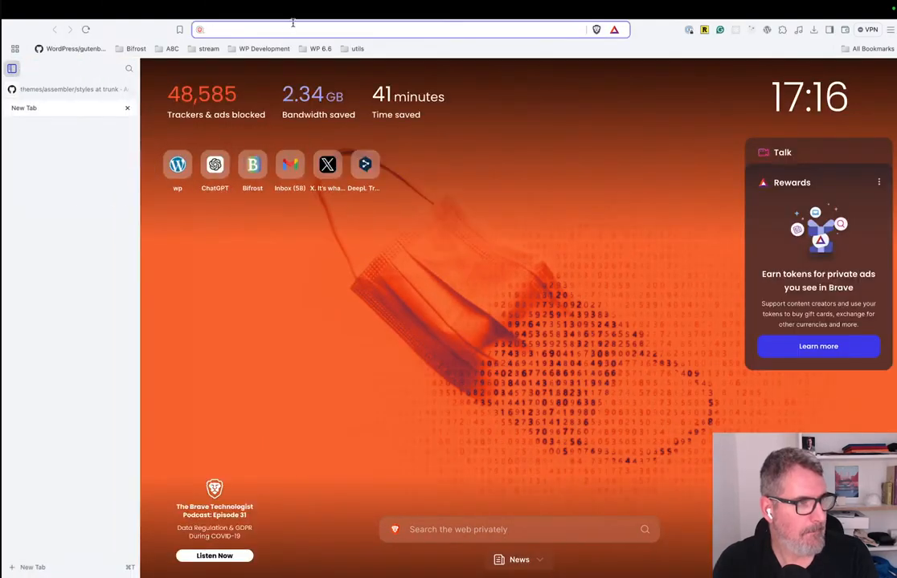
type("Ico")
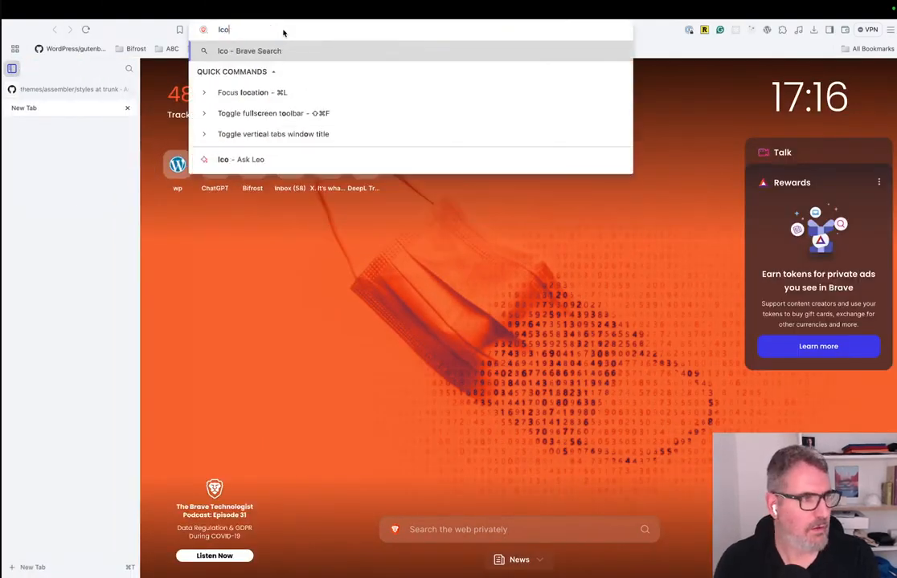
key("BackSpace")
key("BackSpace")
type("o")
key("Return")
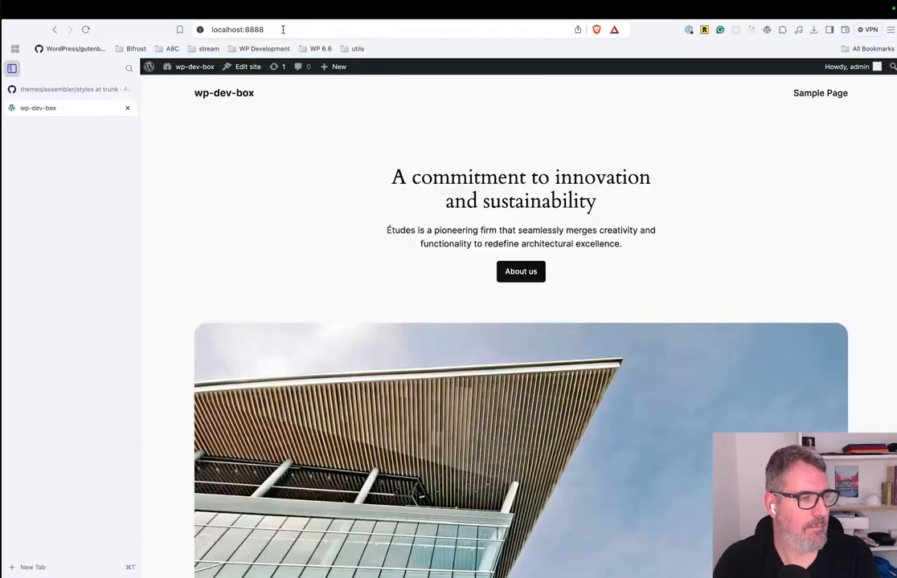
key("ctrl+Left")
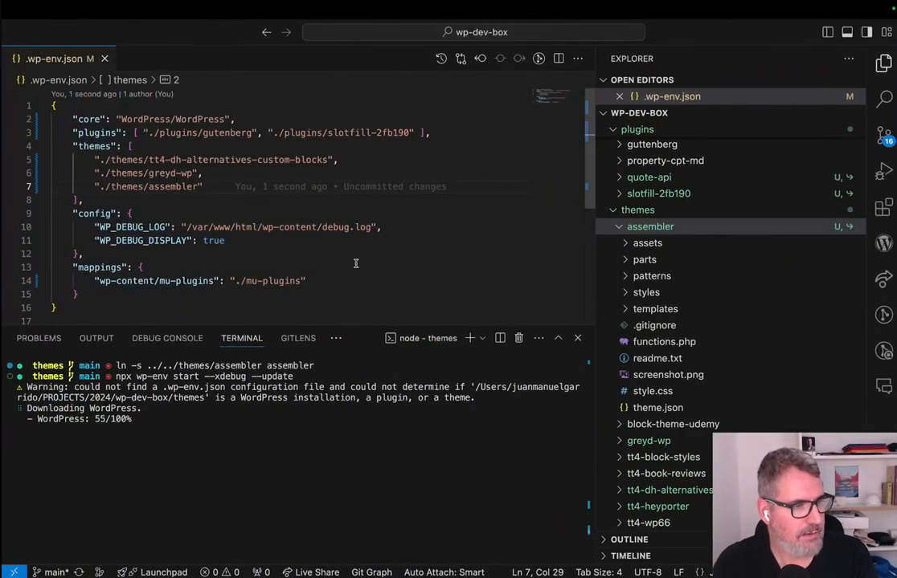
Examine the terminal output of the wp-env start run for the error that stopped it.
key("ctrl+Right")
key("ctrl+Left")
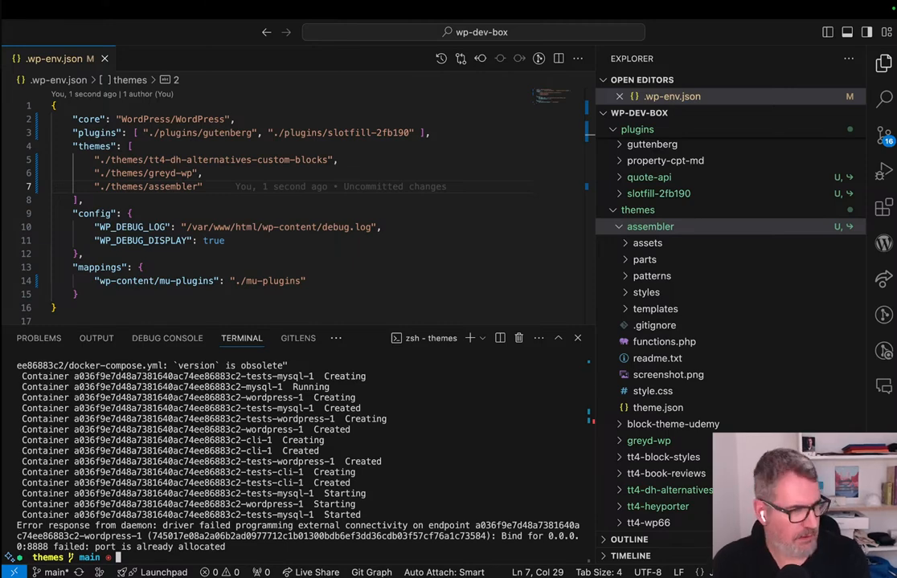
scroll(414, 464, "up", 4)
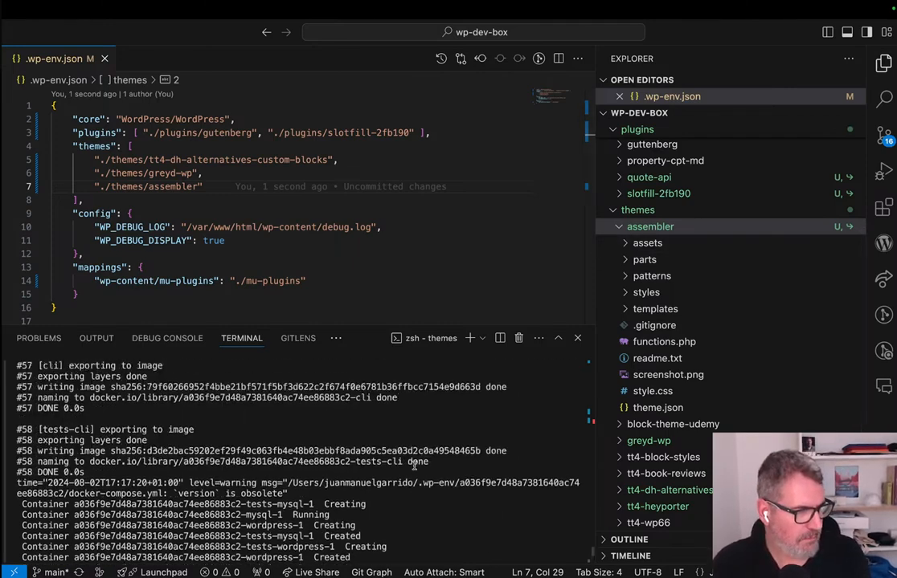
scroll(414, 465, "up", 5)
scroll(413, 465, "up", 20)
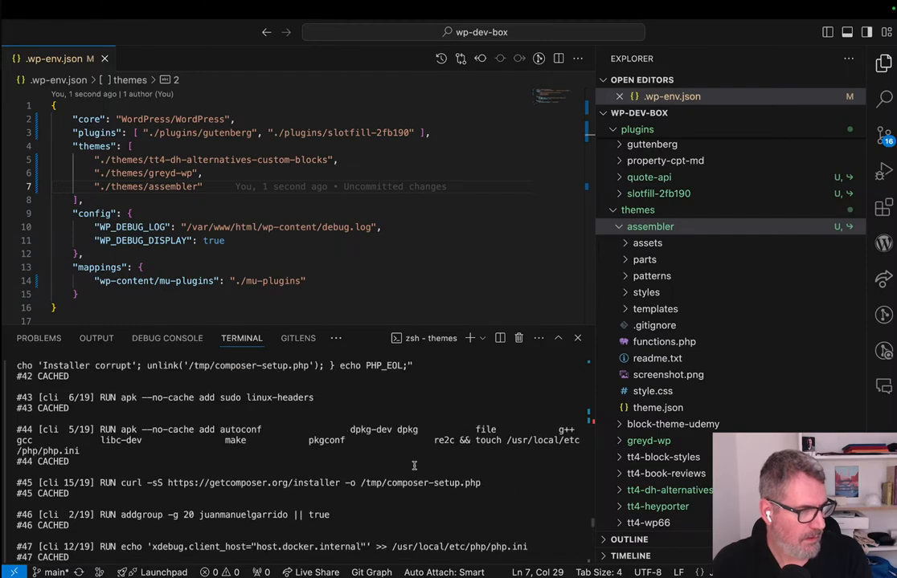
scroll(414, 465, "down", 20)
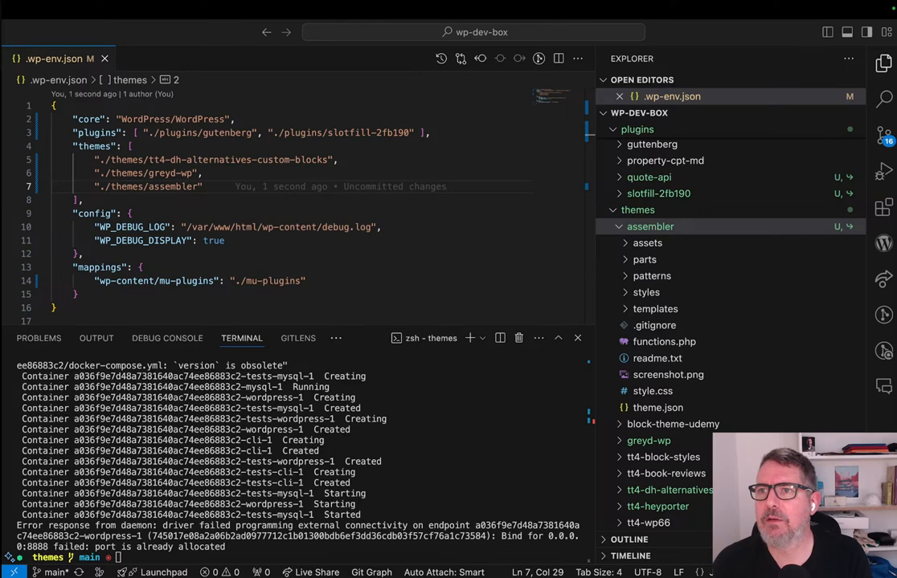
Switch to Docker Desktop and permanently delete all of the listed containers.
key("super+Tab")
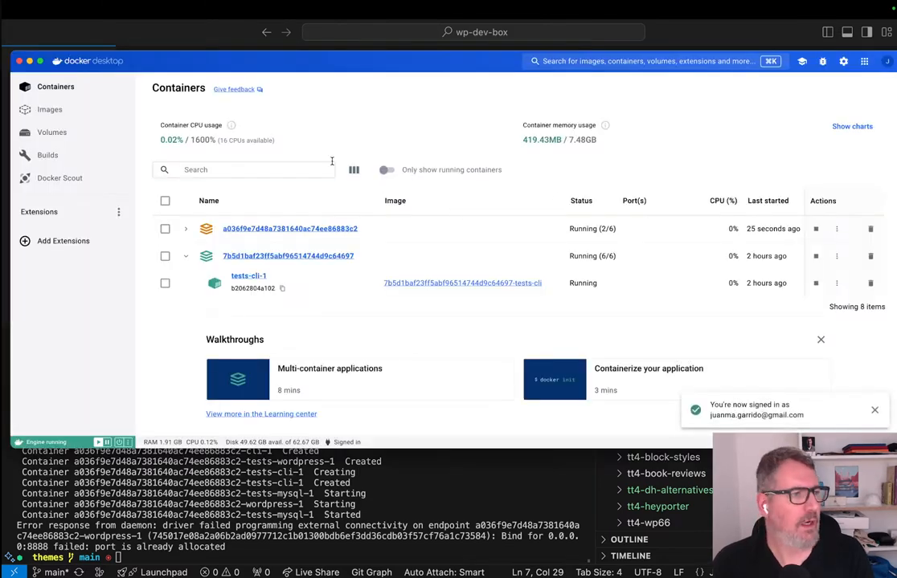
left_click(165, 200)
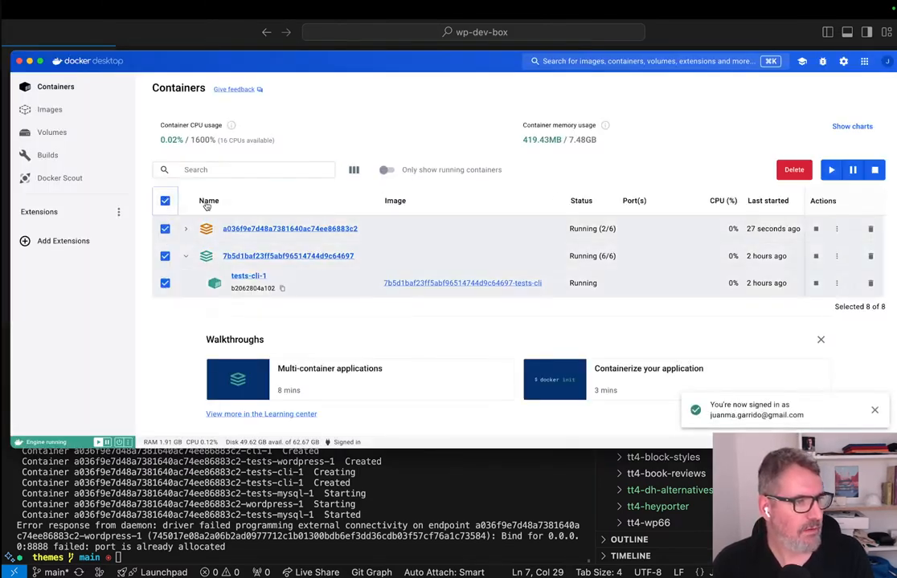
left_click(794, 170)
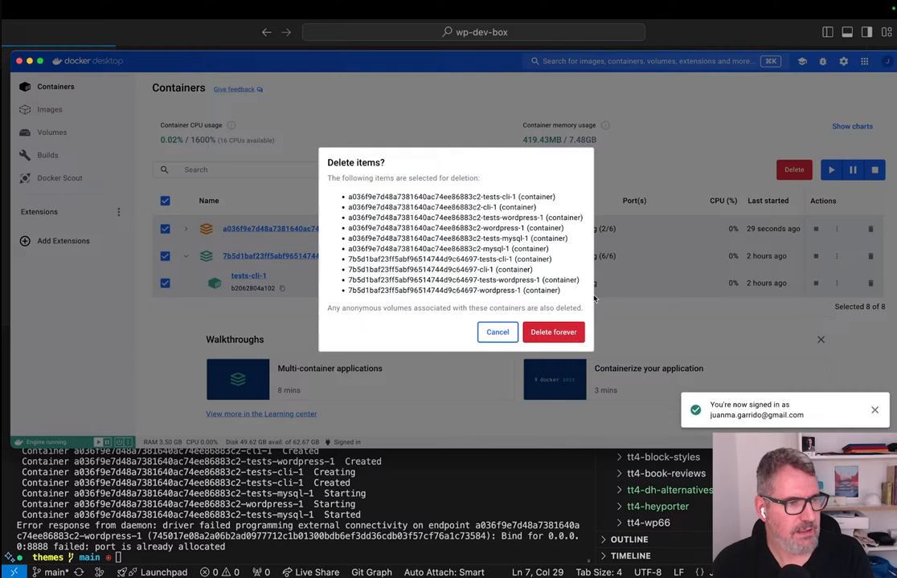
left_click(557, 333)
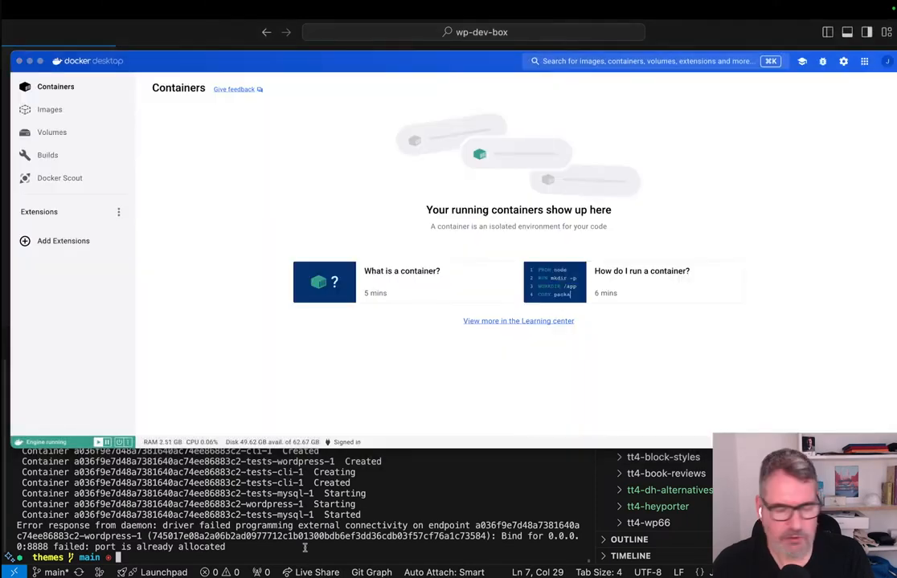
Rerun npx wp-env start --xdebug --update from the themes folder in the VS Code terminal and close the Docker Desktop window.
key("Up")
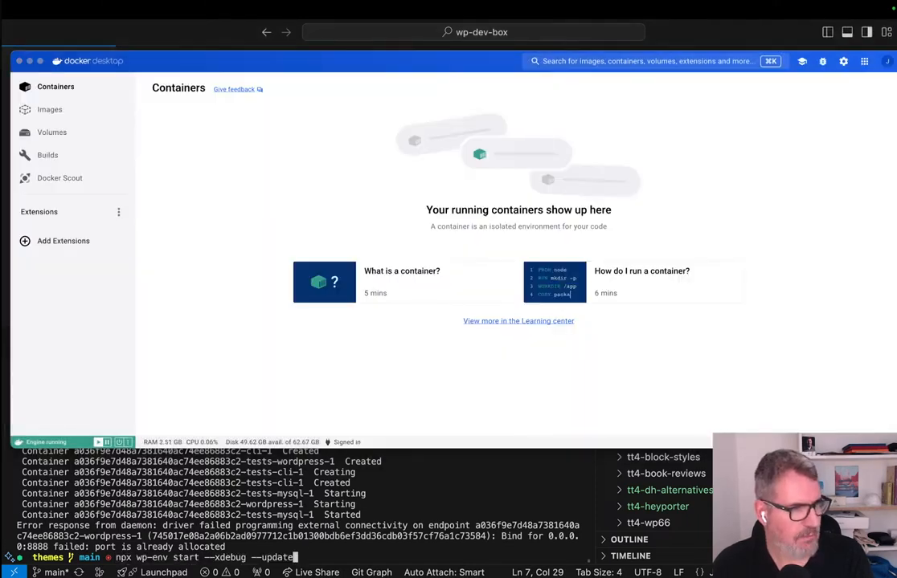
key("Return")
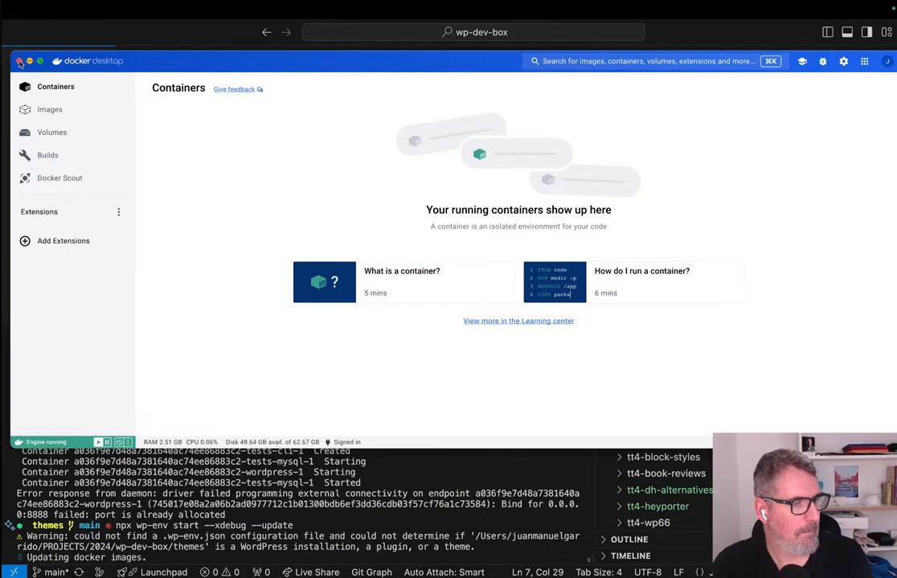
left_click(19, 63)
key("ctrl+Left")
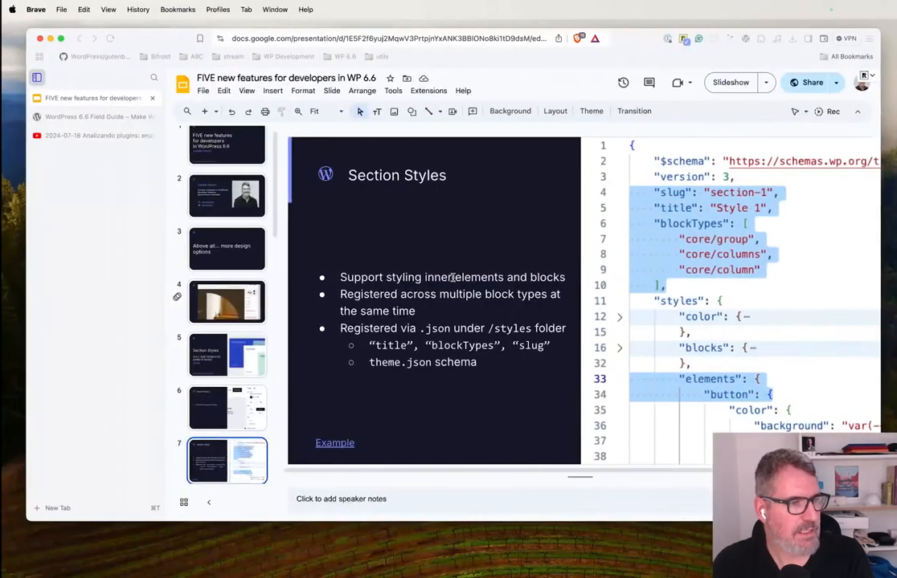
key("ctrl+Right")
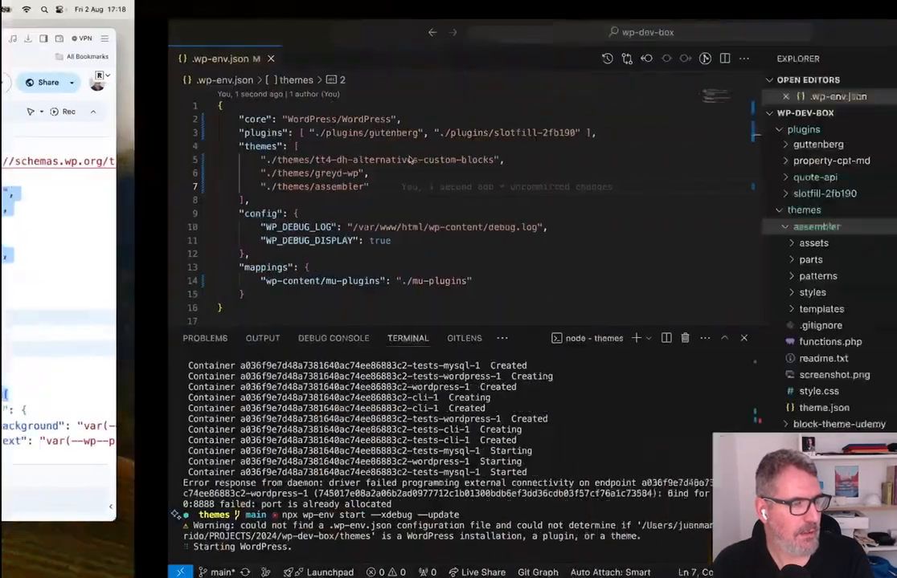
key("ctrl+Right")
key("ctrl+Left")
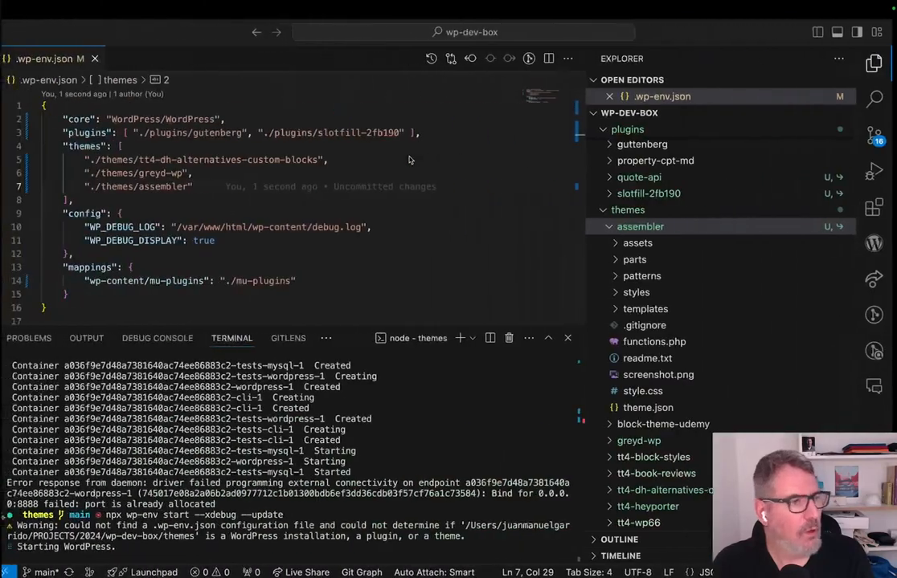
Switch to Brave and open github.com/Automattic/themes/tree/trunk/assembler in a new tab.
key("ctrl+Left")
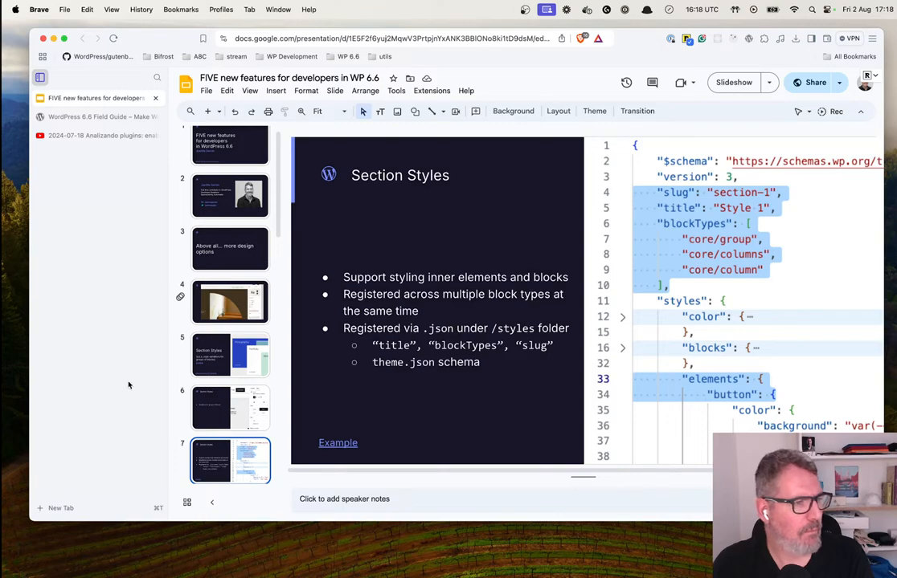
left_click(73, 508)
type("assembler")
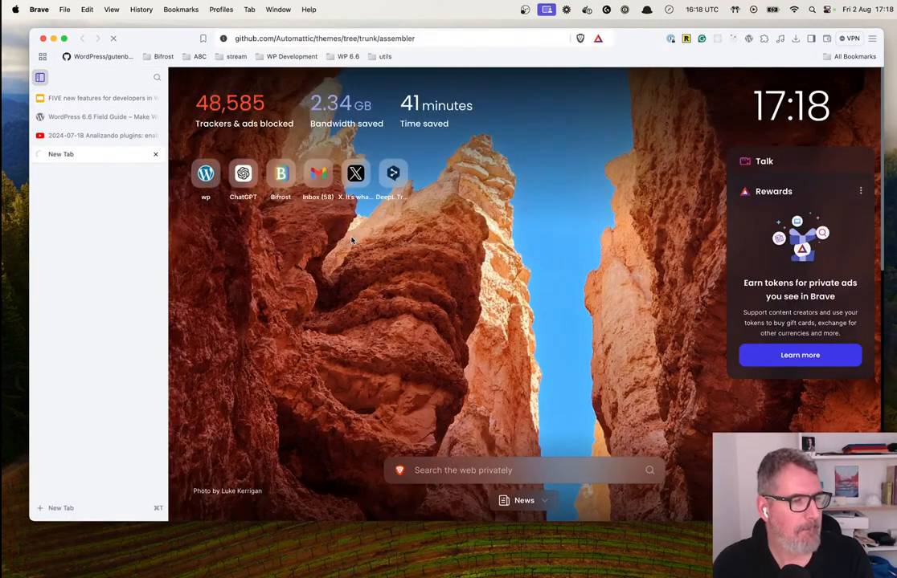
Back in the VS Code terminal, list the themes folder, go up to wp-dev-box and run npx wp-env start --xdebug --update there.
key("ctrl+Right")
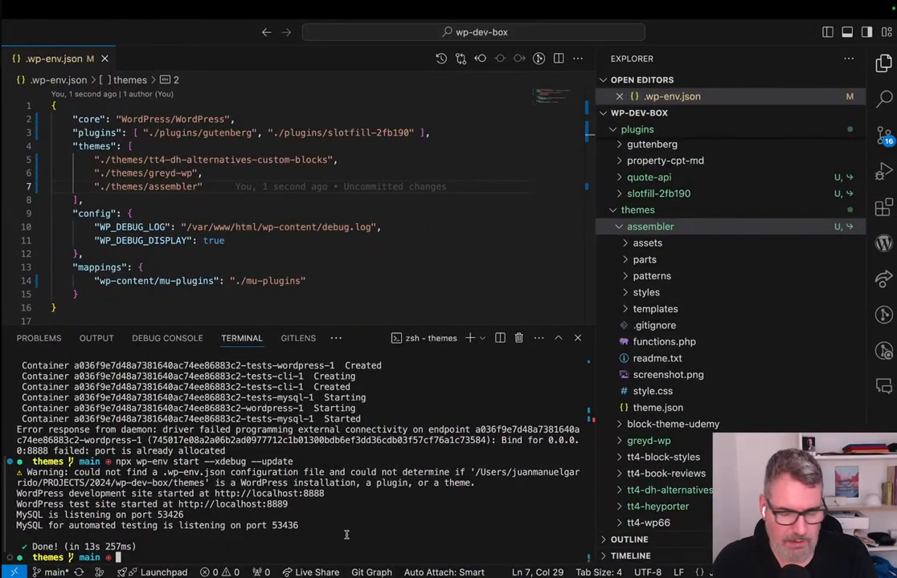
type("ls")
key("Return")
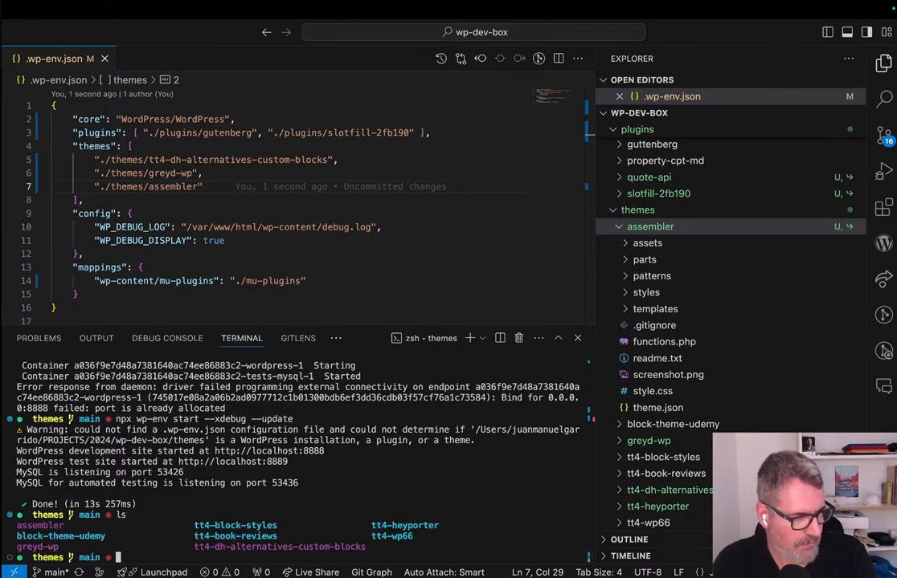
type("..")
key("Return")
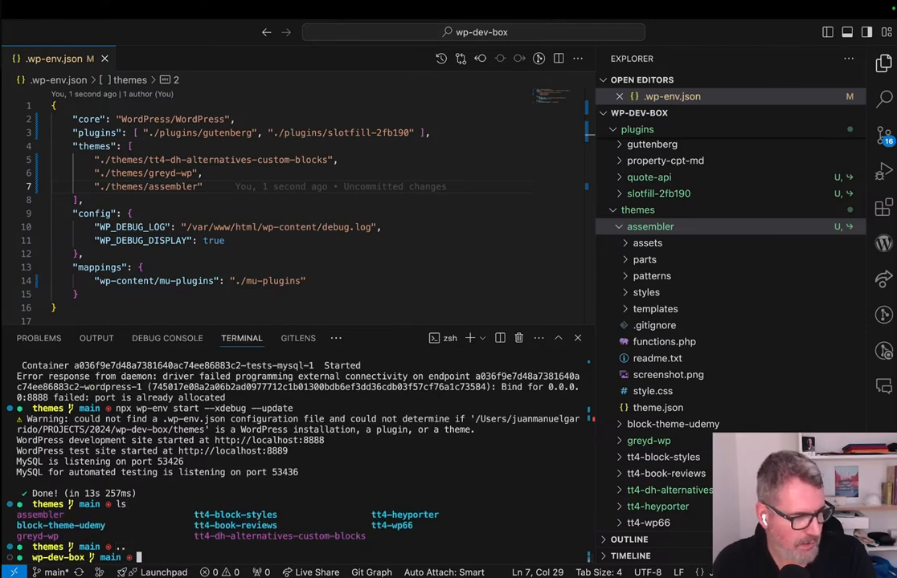
key("Up")
key("Up")
key("Up")
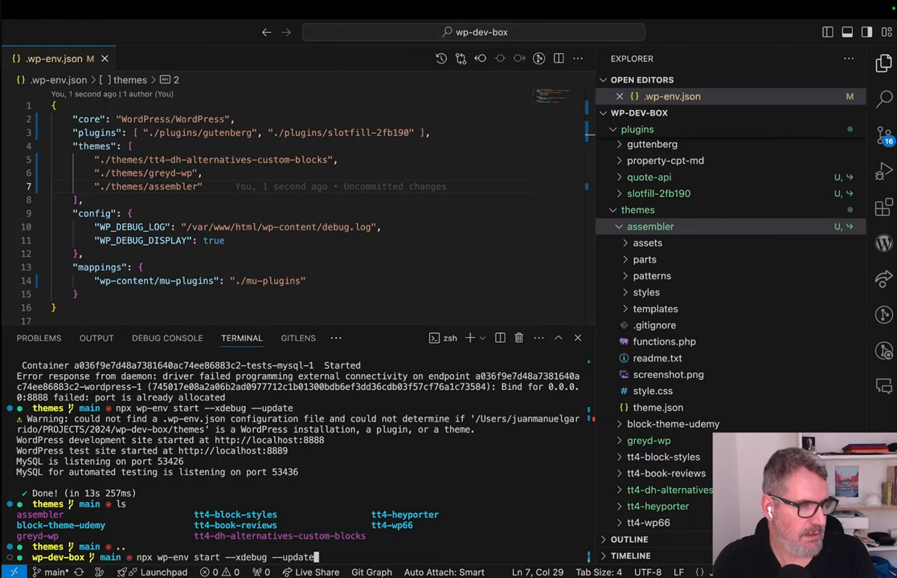
key("Return")
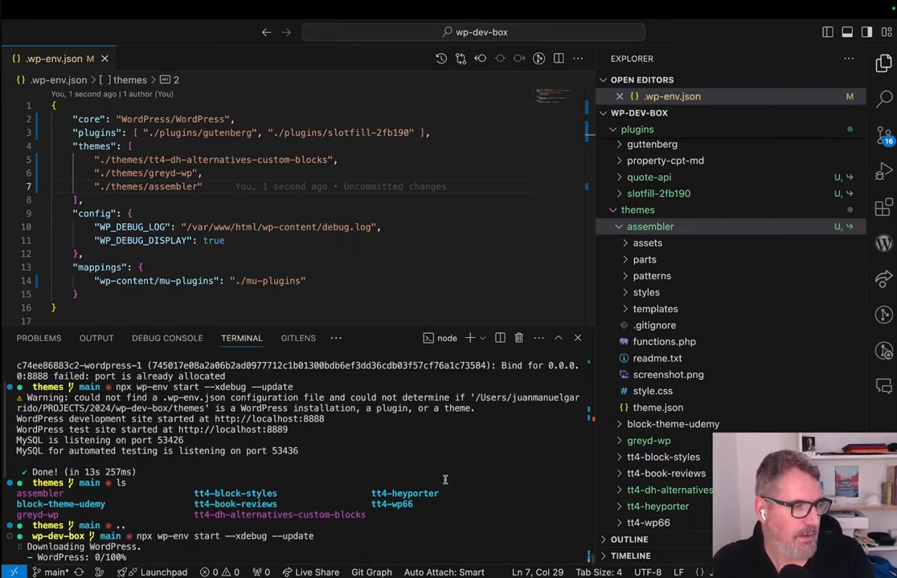
Switch to Brave, view the assembler theme's styles/block folder on GitHub, and revisit slide 6 on section styles in the presentation.
key("ctrl+Left")
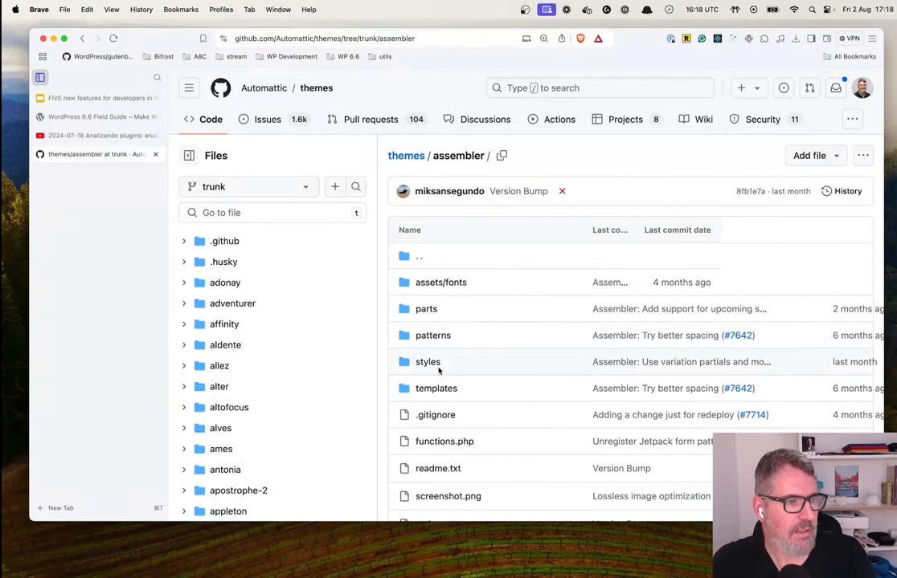
left_click(436, 363)
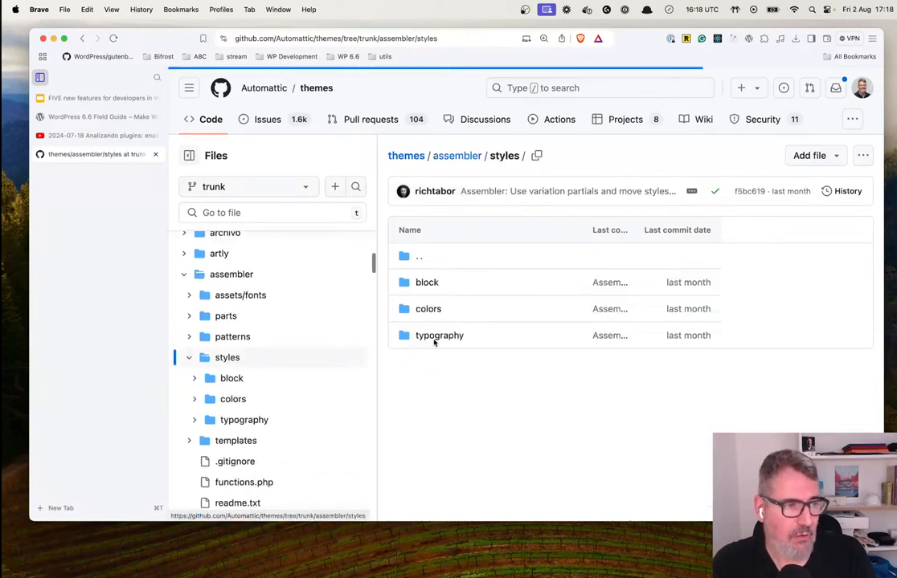
left_click(426, 283)
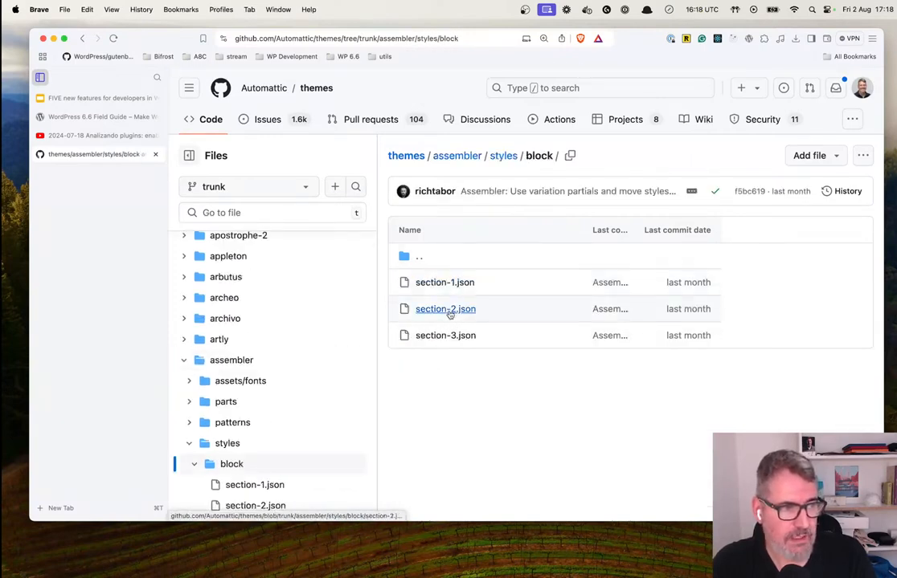
left_click(93, 98)
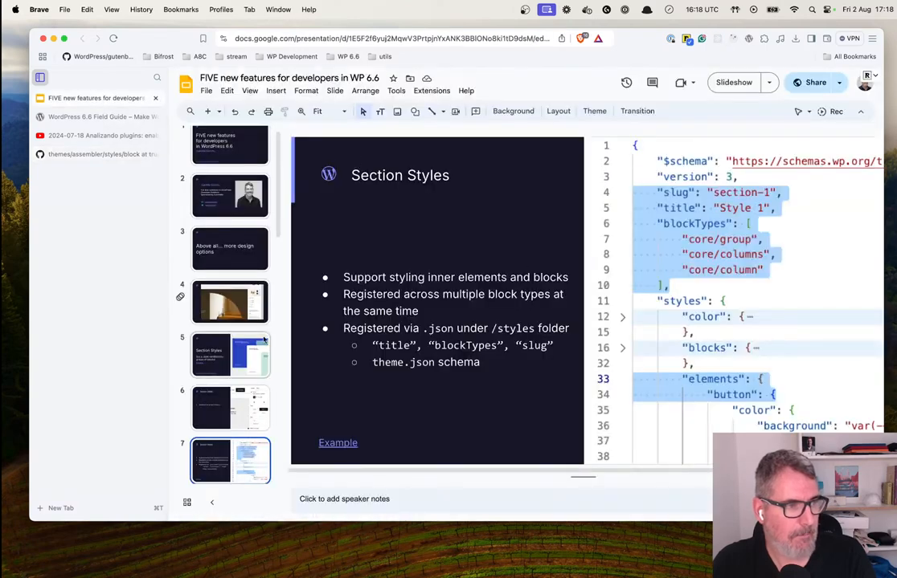
left_click(235, 428)
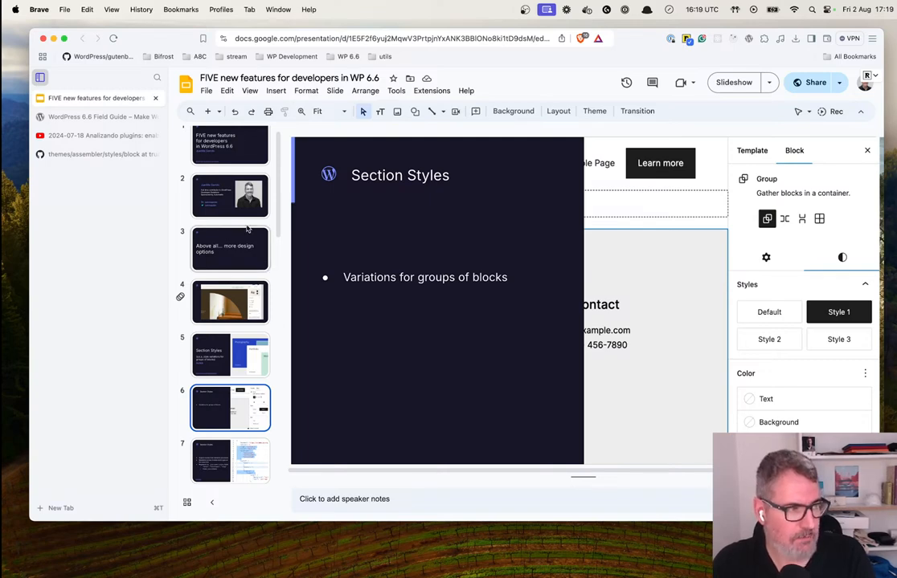
Return to the GitHub tab and browse the assembler theme's styles/colors and styles/typography folders.
left_click(89, 154)
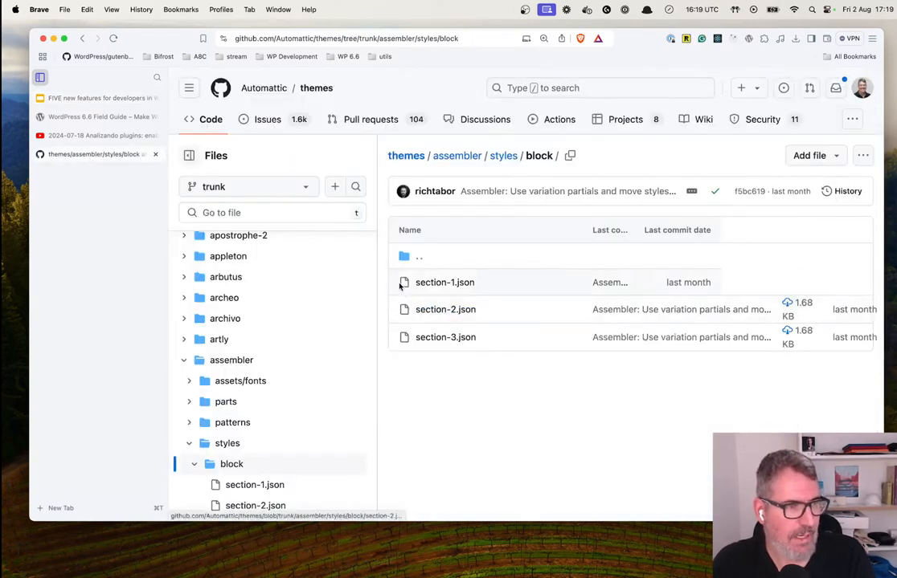
left_click(506, 159)
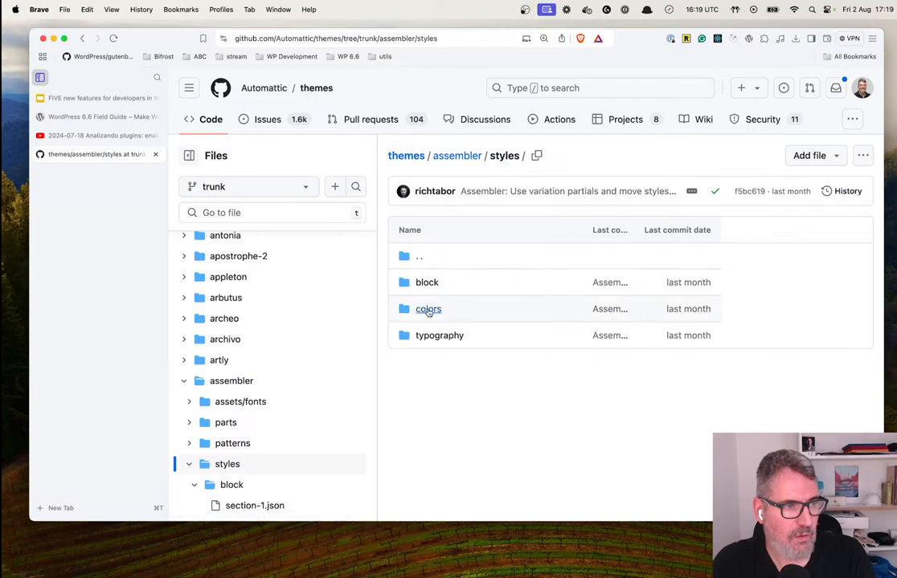
left_click(428, 311)
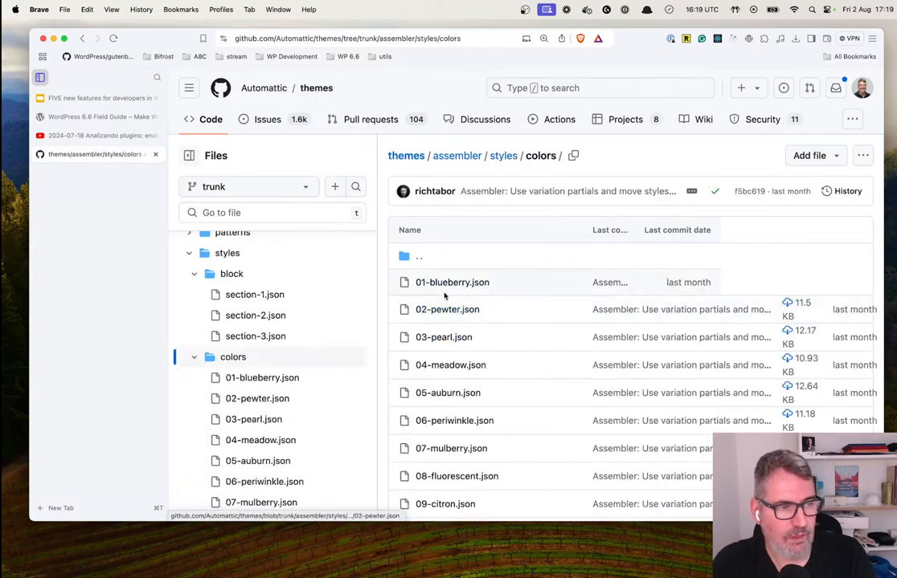
scroll(458, 400, "down", 5)
scroll(461, 401, "down", 20)
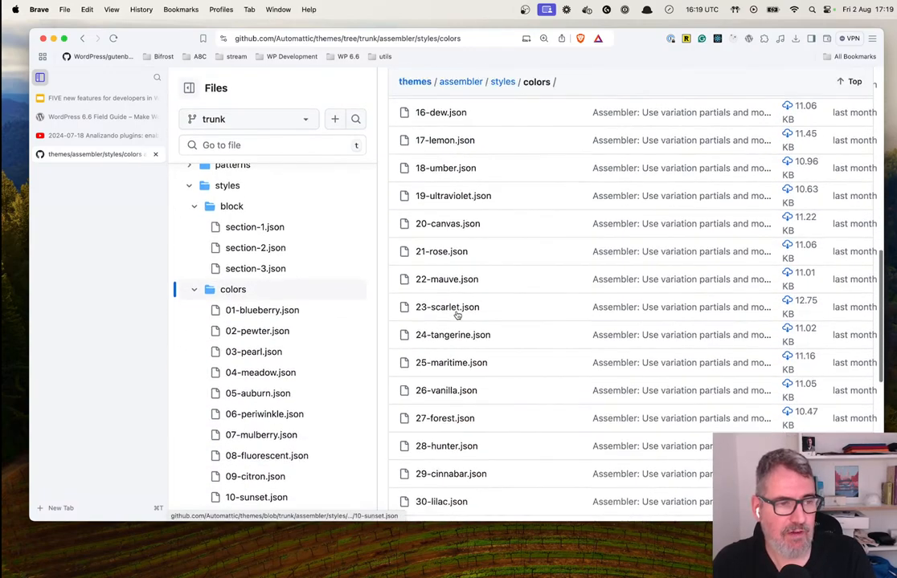
scroll(458, 314, "up", 20)
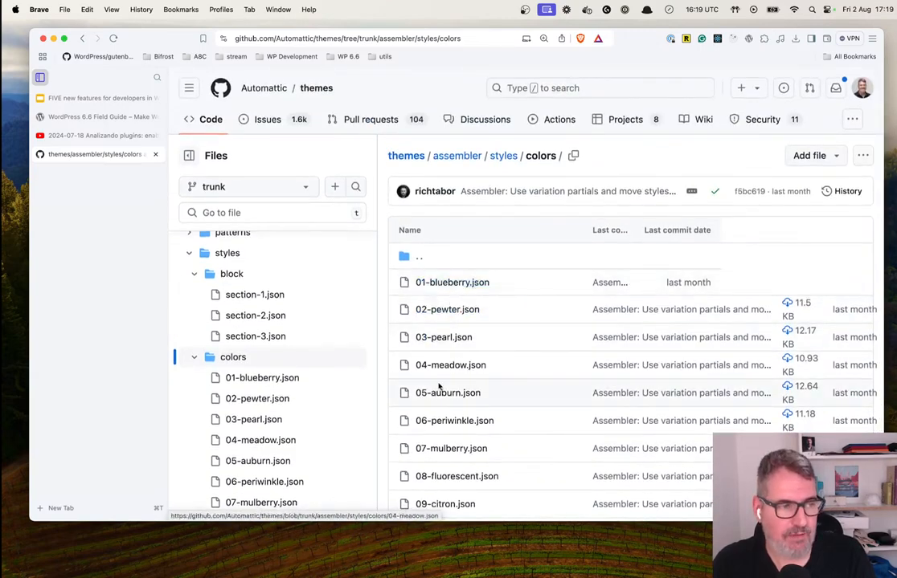
left_click(502, 155)
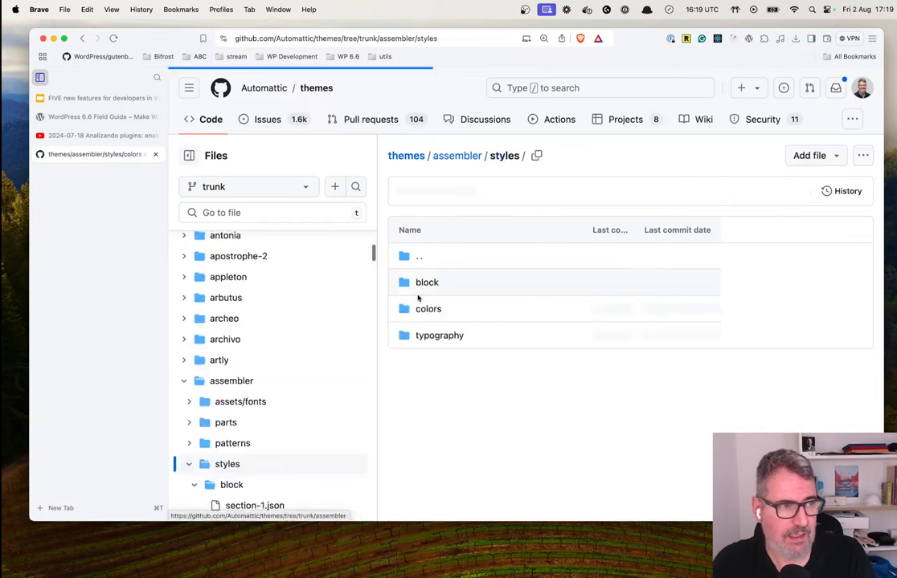
left_click(451, 338)
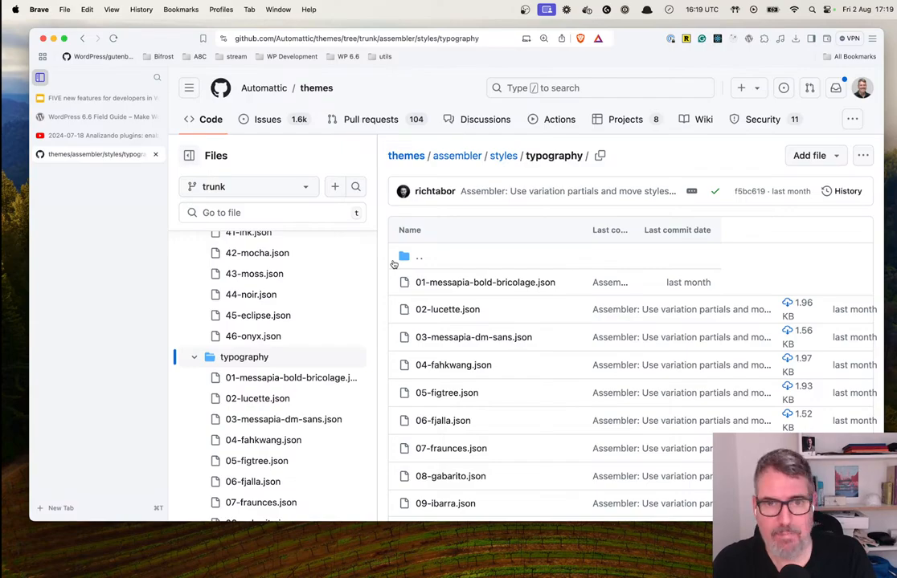
Switch to VS Code, review the wp-env start output in the terminal, and list the contents of the wp-dev-box folder.
key("ctrl+Right")
scroll(372, 463, "up", 3)
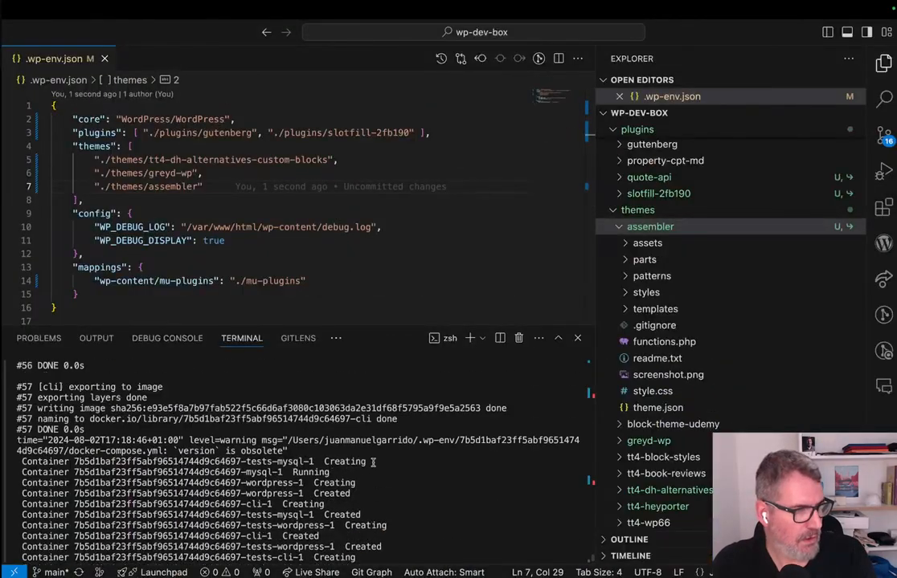
scroll(373, 463, "up", 4)
scroll(338, 514, "down", 10)
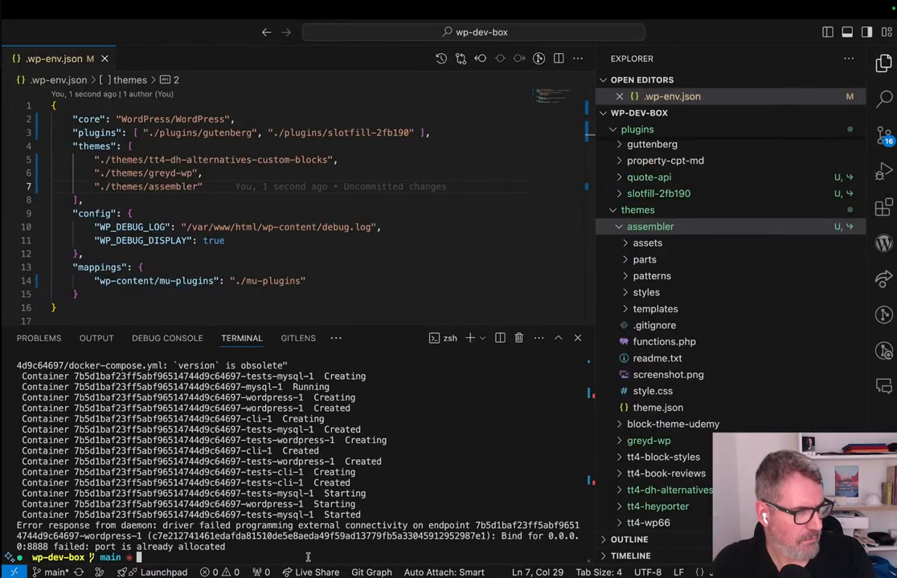
scroll(312, 514, "up", 5)
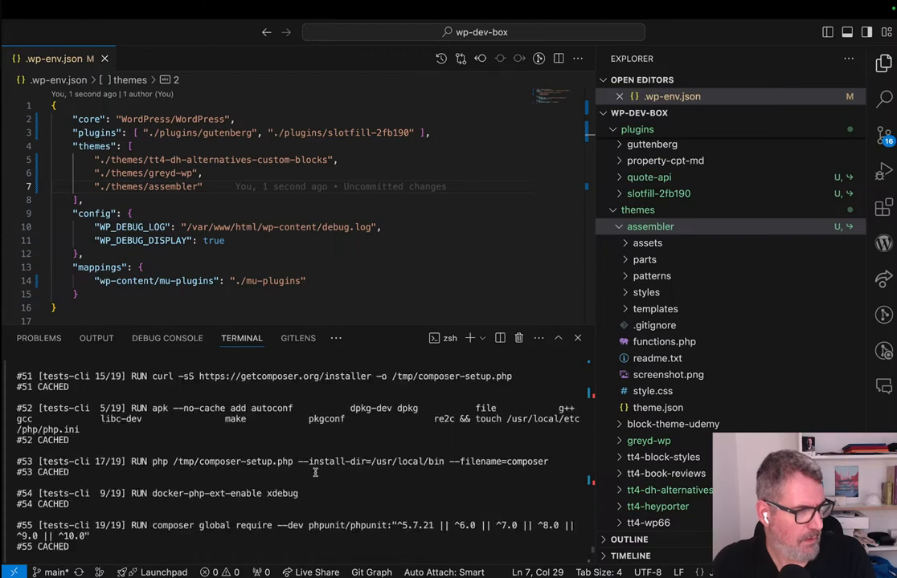
scroll(316, 473, "down", 8)
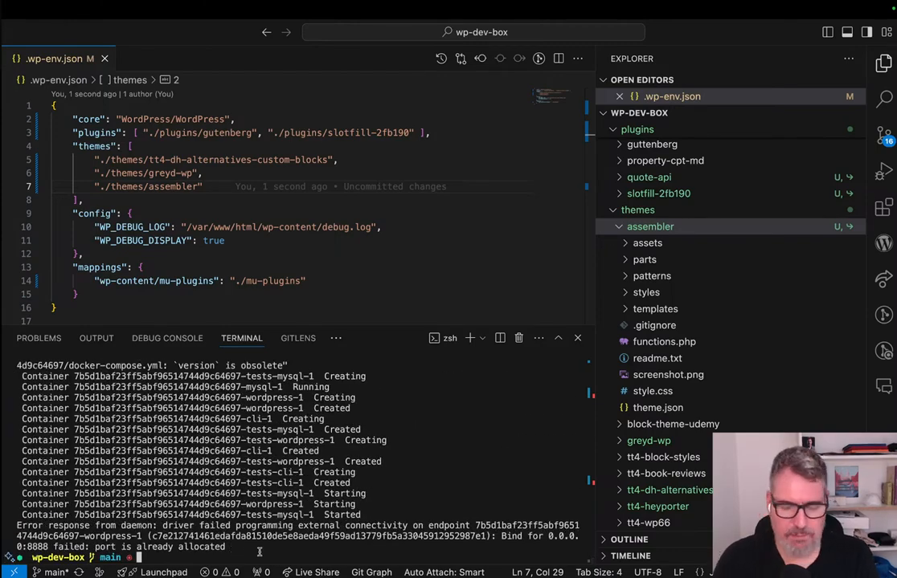
type("ls")
key("Return")
Switch to the Brave window showing localhost:8888 and reload the site, checking back briefly with the VS Code terminal.
key("ctrl+Right")
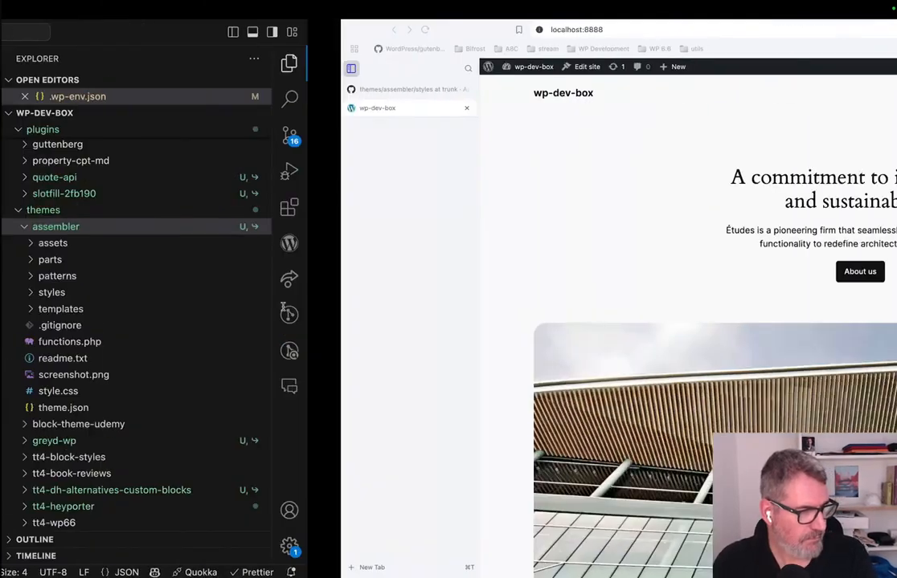
left_click(84, 29)
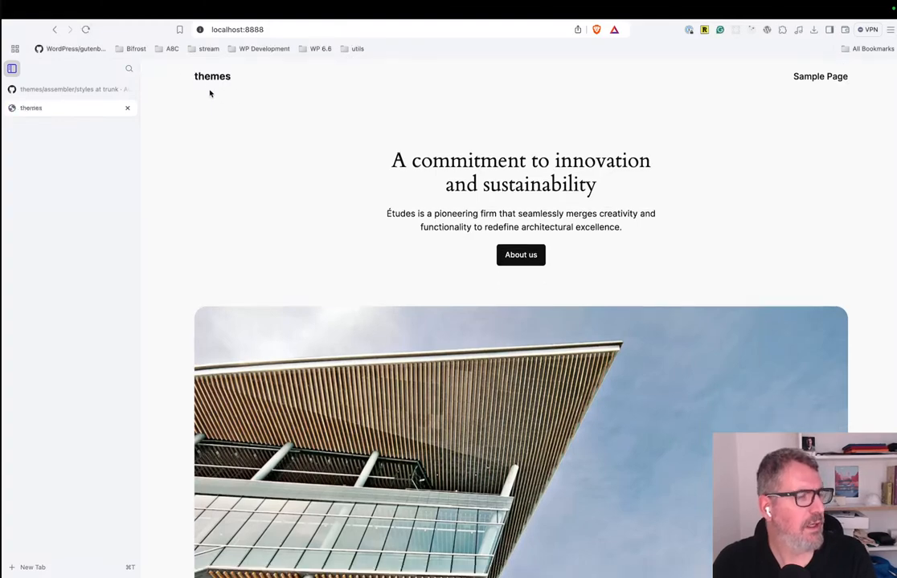
key("ctrl+Left")
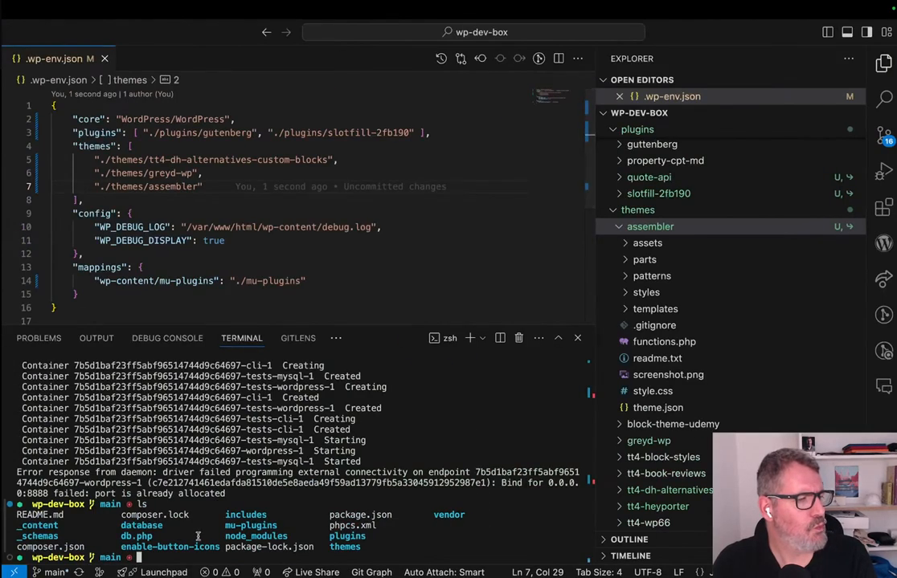
key("ctrl+Right")
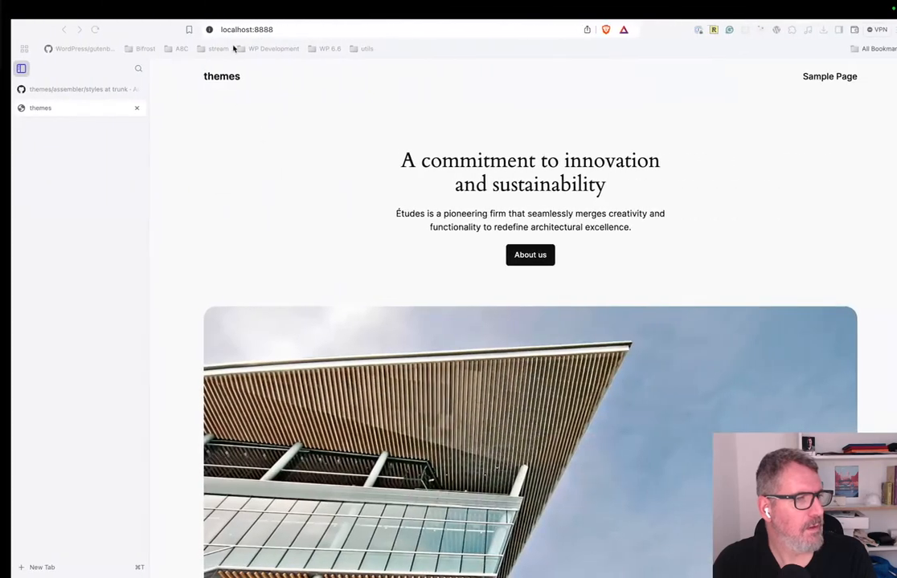
Open localhost:8888/wp-admin and log in as admin with the account password.
left_click(270, 29)
left_click(290, 27)
type("/wp")
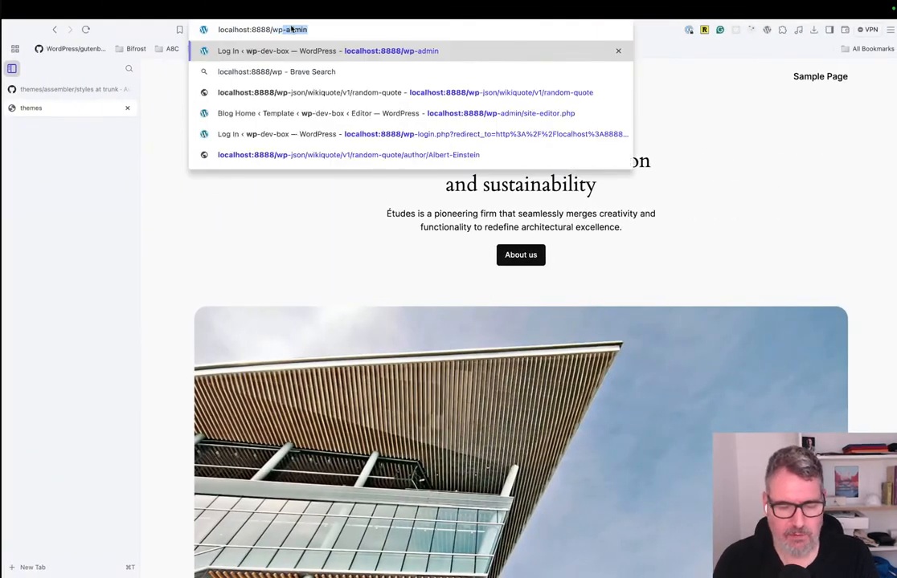
key("Return")
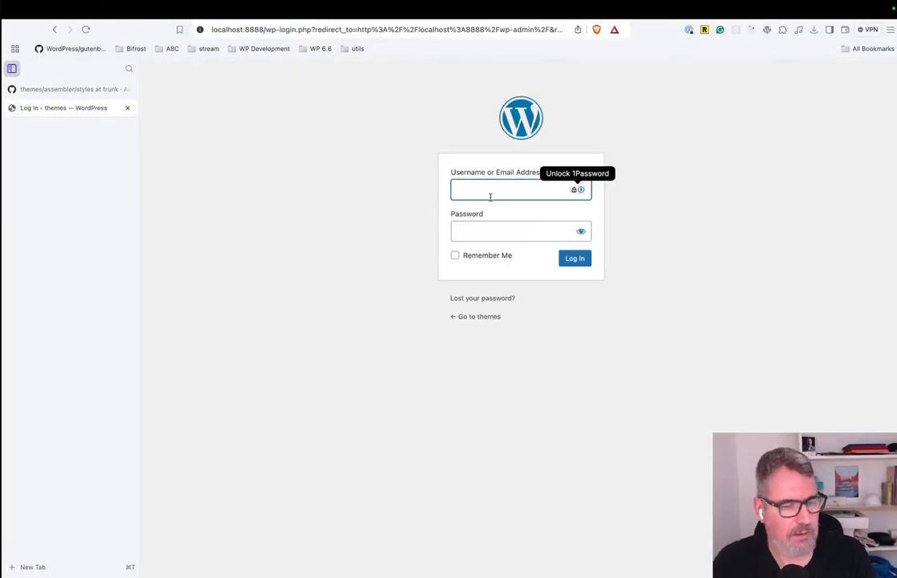
type("admin")
key("Tab")
type("password")
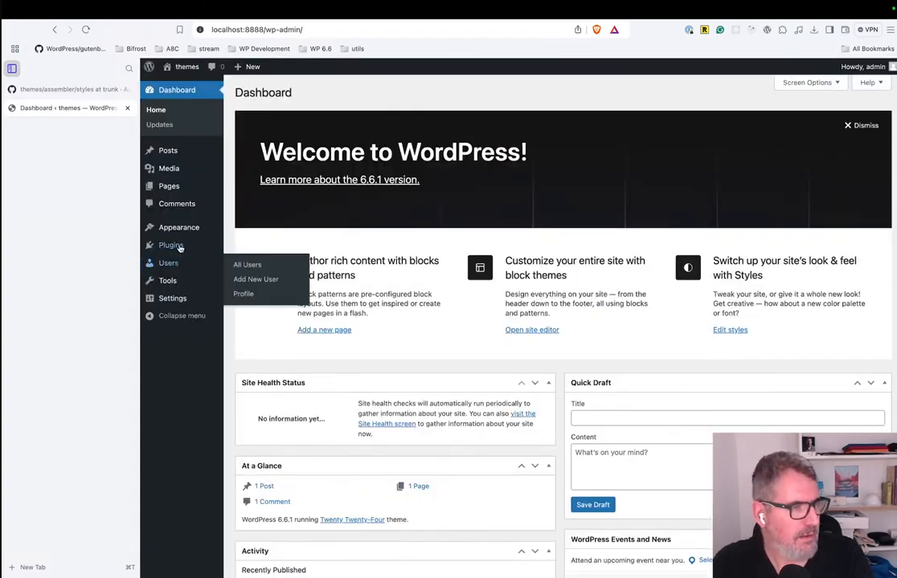
Open the site's Themes page and look through the installed themes for assembler.
left_click(237, 229)
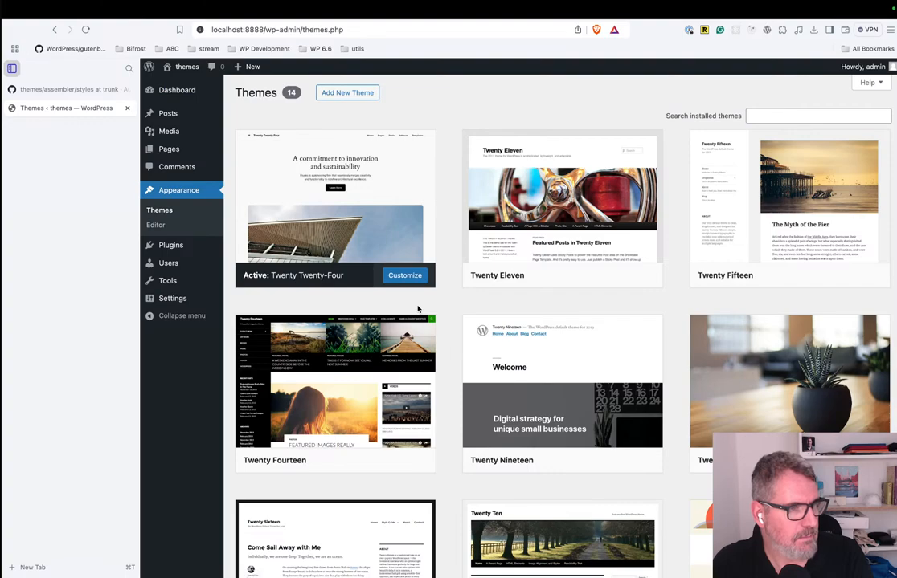
scroll(642, 385, "down", 4)
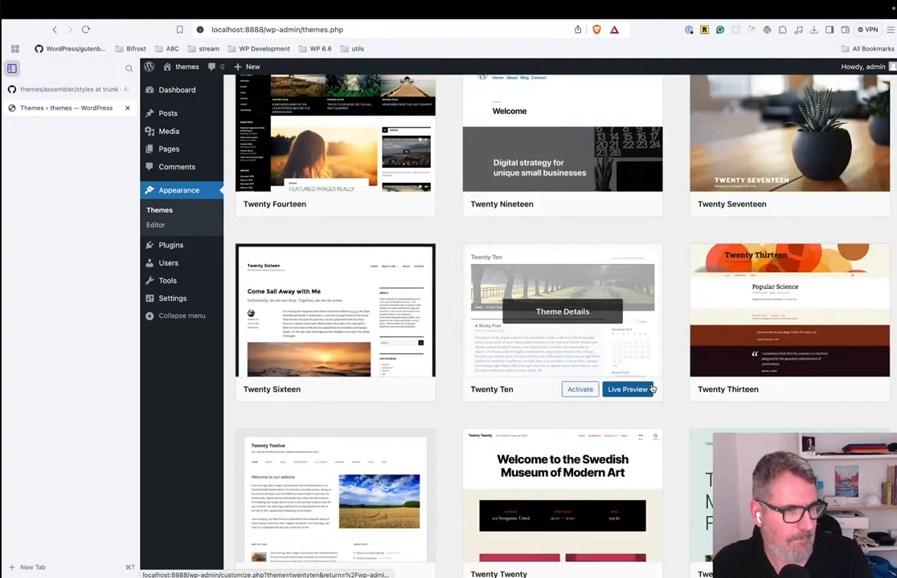
scroll(651, 389, "down", 3)
scroll(652, 389, "up", 10)
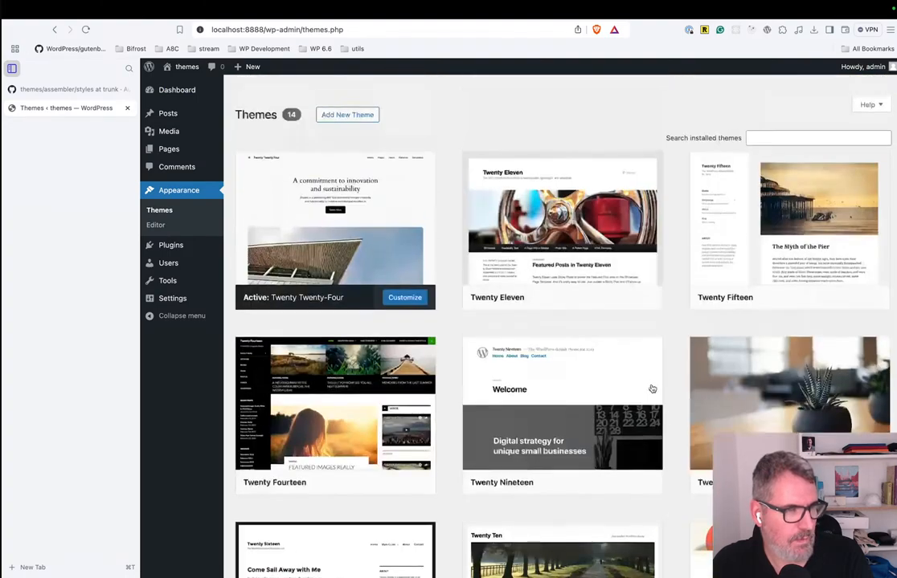
Switch back to VS Code, enlarge the terminal panel upward, and review the wp-env start output.
key("ctrl+Left")
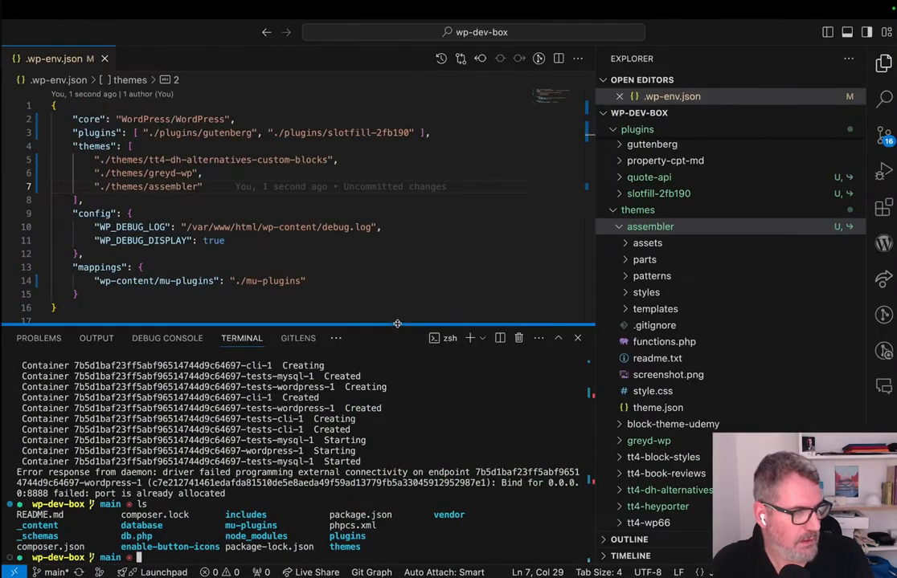
left_click_drag(399, 328, 397, 259)
scroll(396, 399, "up", 4)
scroll(396, 399, "down", 4)
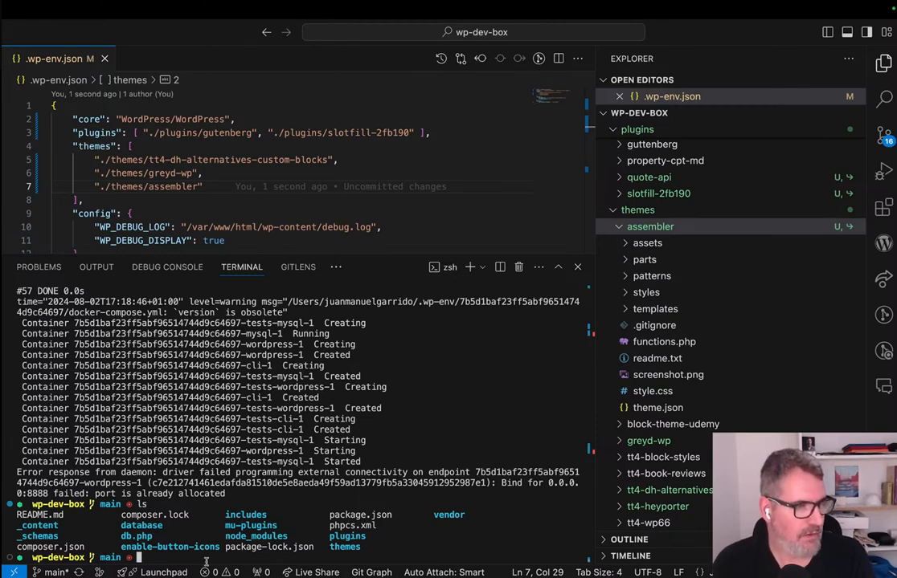
Launch Docker through the system search and move its window out of the way.
key("super+space")
type("doc")
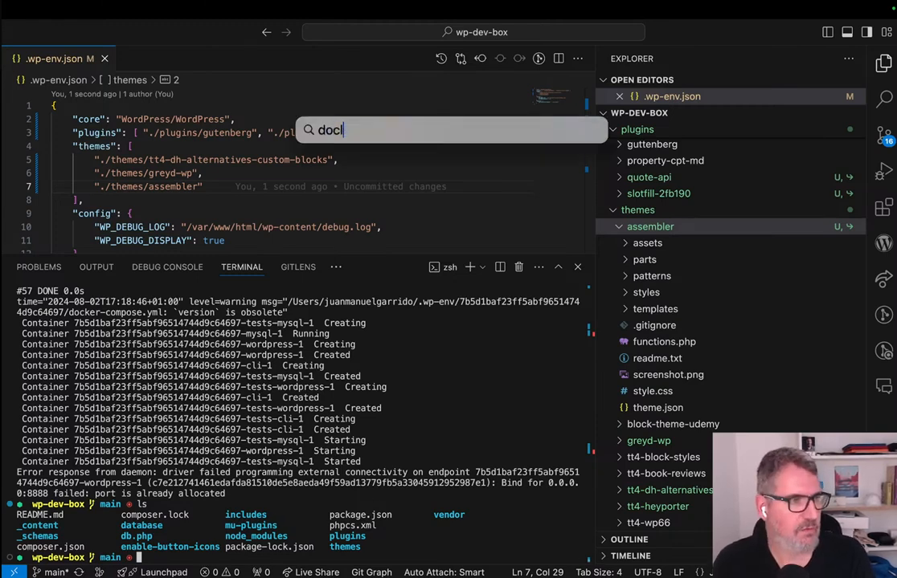
type("k")
key("Return")
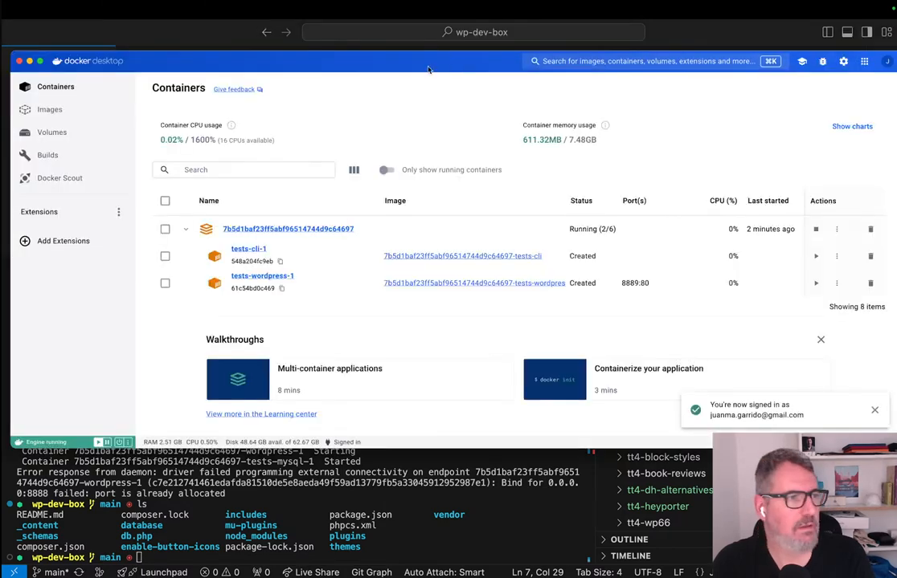
left_click_drag(381, 63, 895, 61)
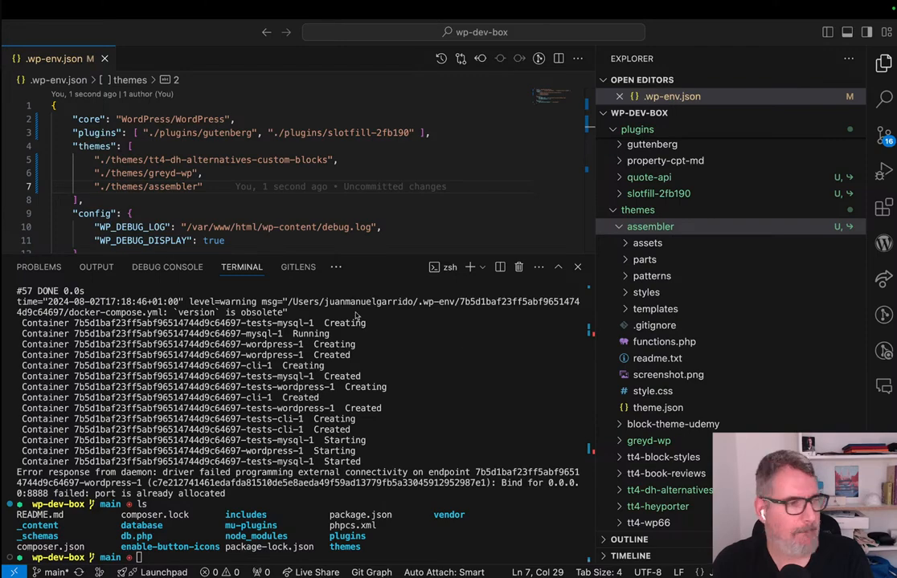
Switch to Brave, show the WP 6.6 features presentation, and make the browser window full screen.
key("ctrl+Left")
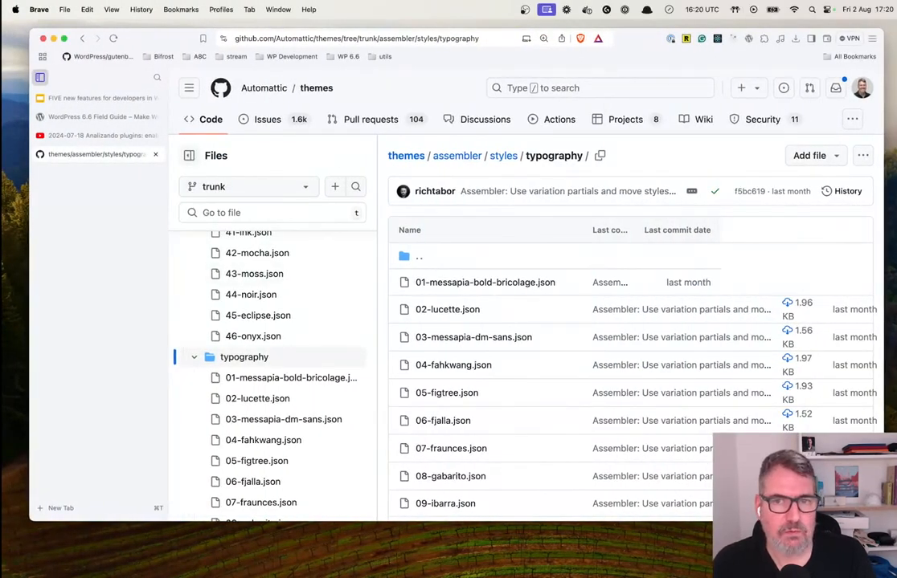
left_click(80, 98)
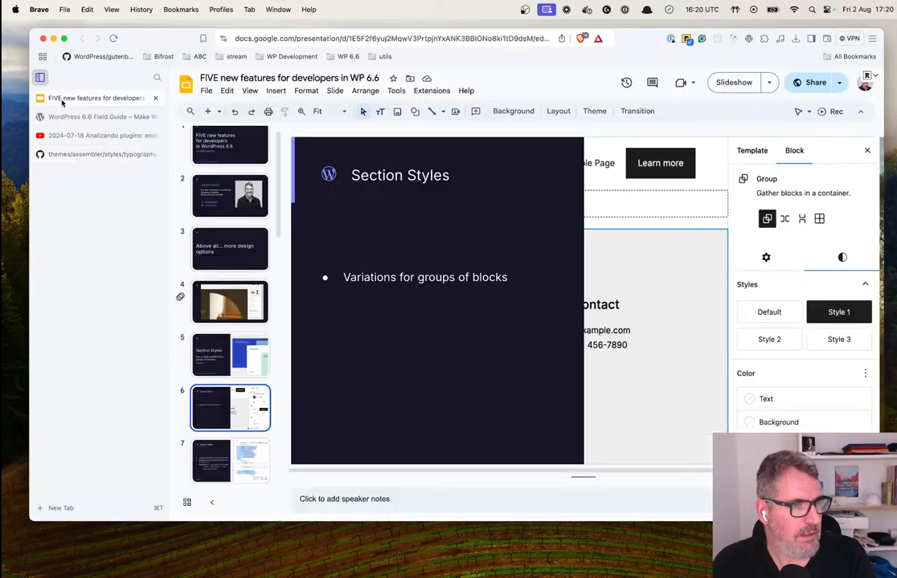
left_click(64, 39)
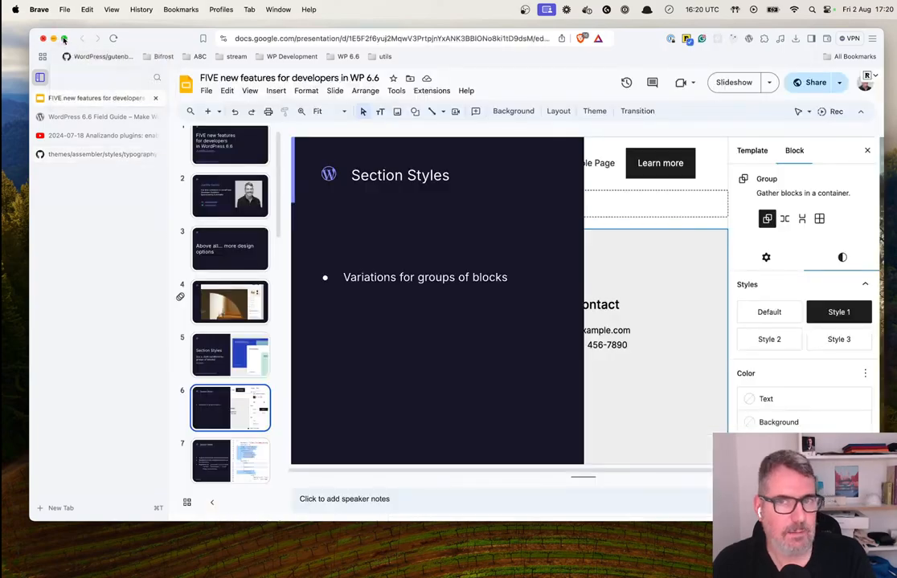
In the VS Code terminal, clear the output and rerun npx wp-env start --xdebug --update.
key("ctrl+Right")
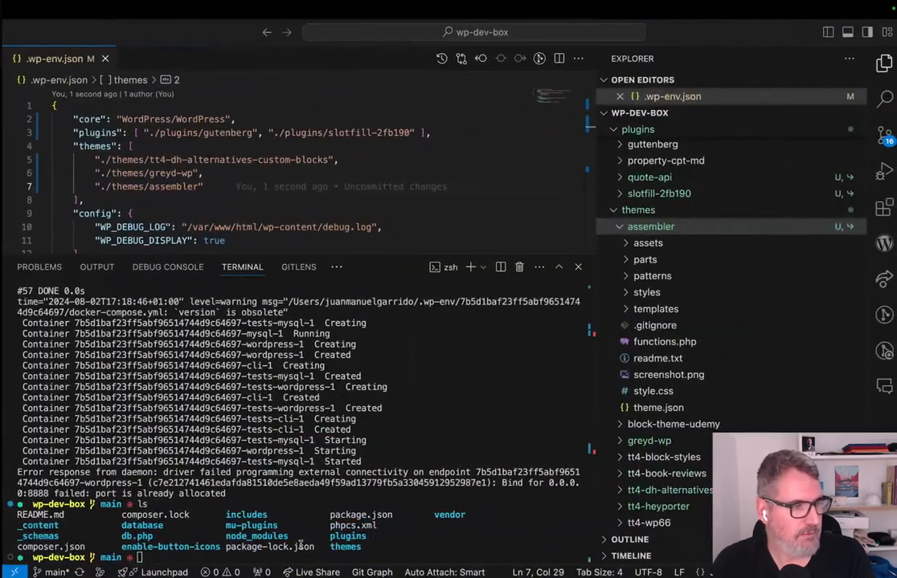
key("super+k")
key("Up")
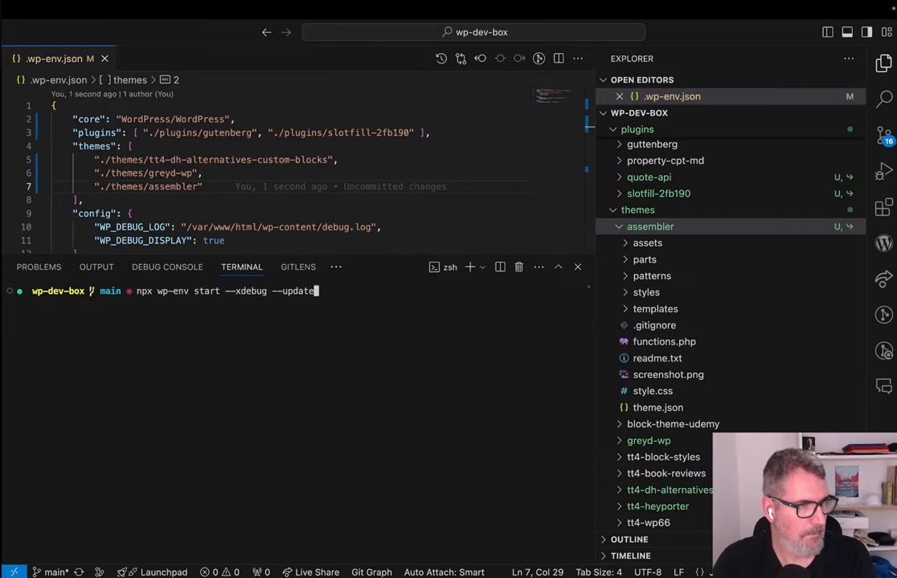
key("Return")
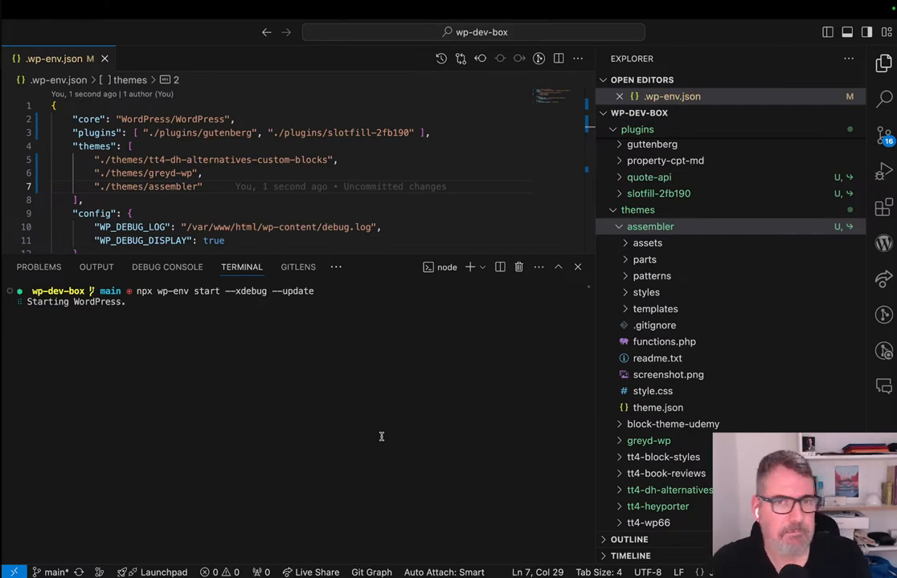
Return to the presentation in Brave and go through slides 5, 6 and 7 on section styles.
key("ctrl+Left")
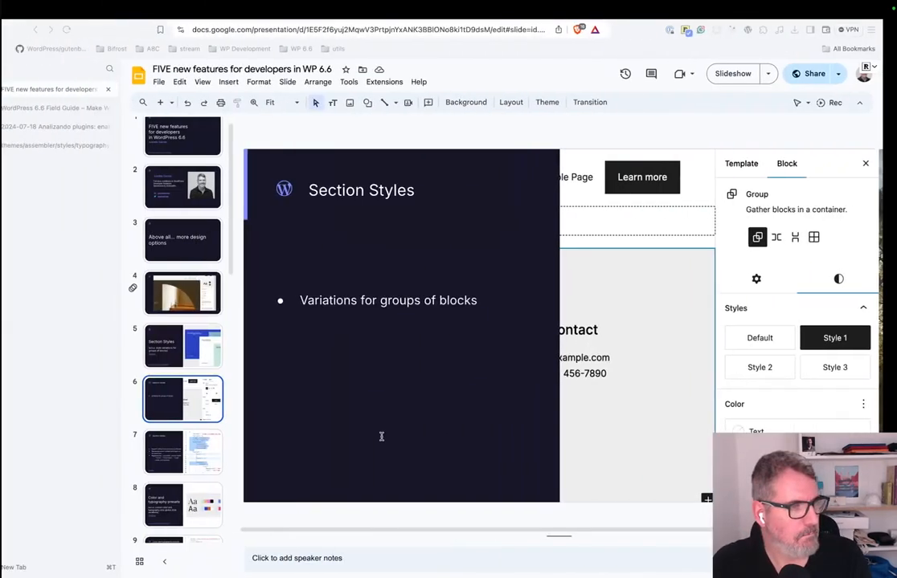
key("ctrl+Right")
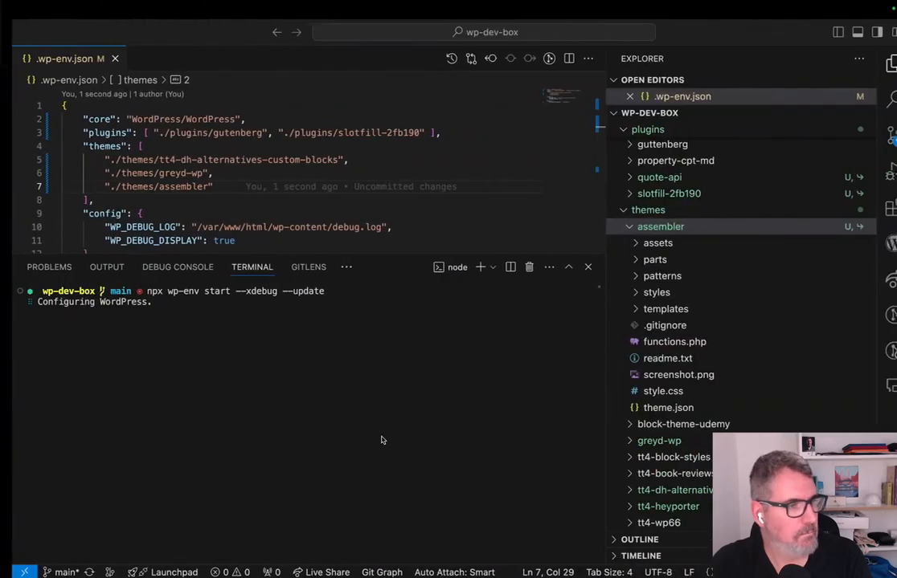
key("ctrl+Left")
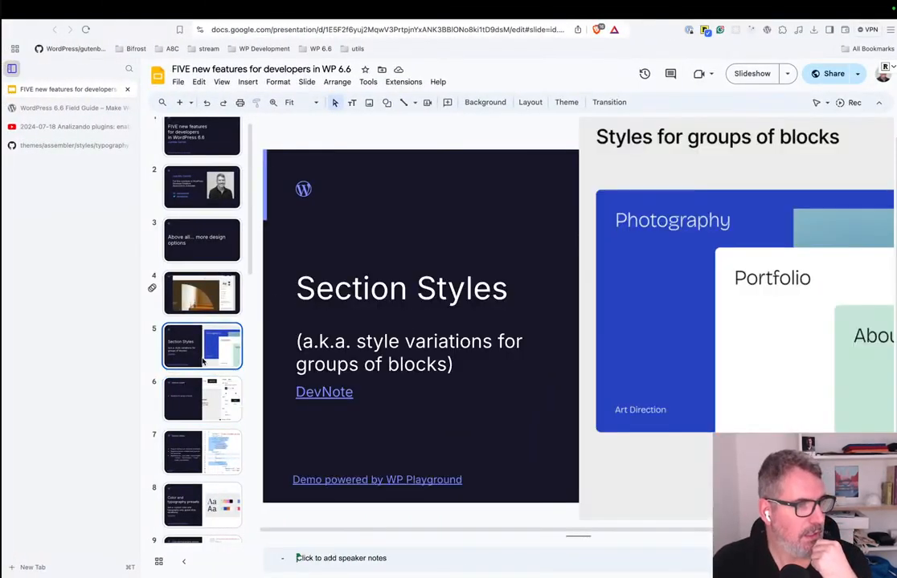
left_click(180, 328)
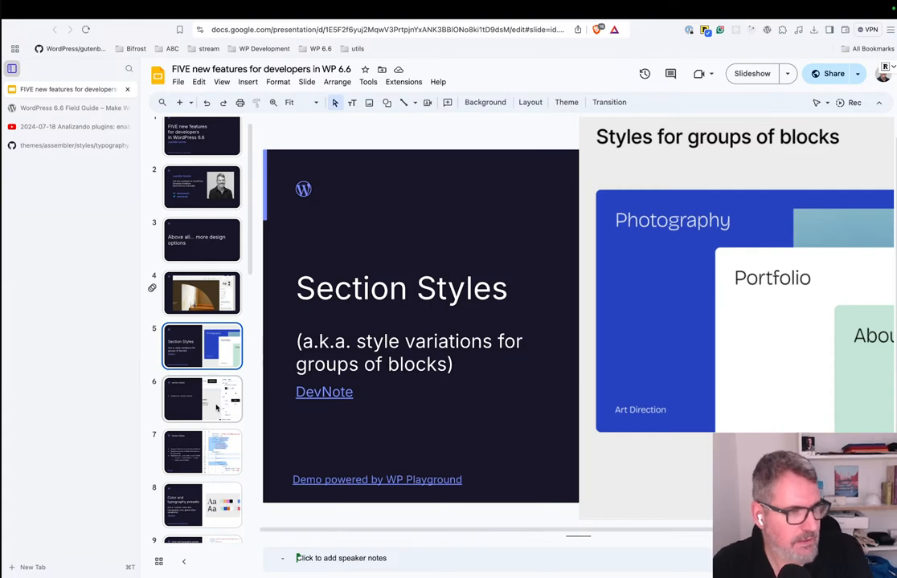
left_click(216, 408)
left_click(210, 453)
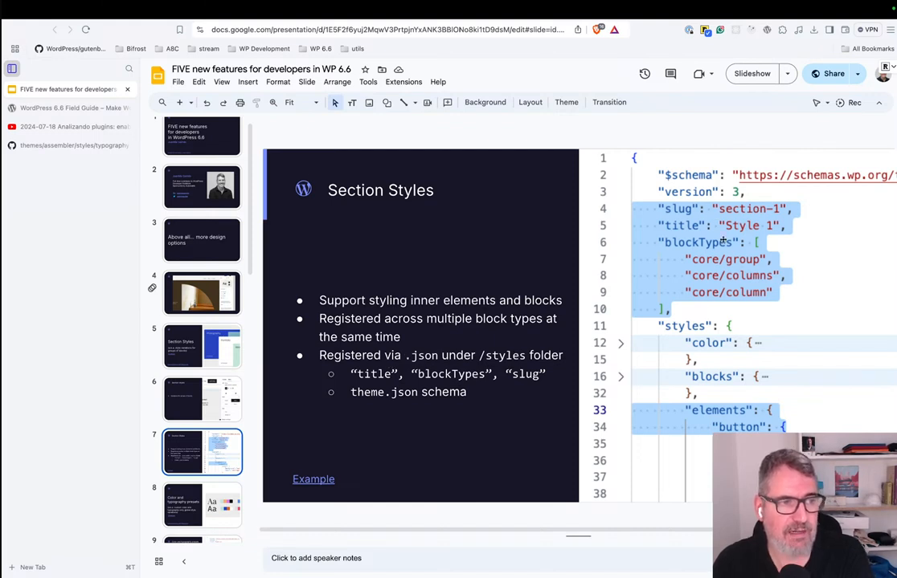
On GitHub, view section-1.json in the assembler theme's styles/block folder.
left_click(68, 146)
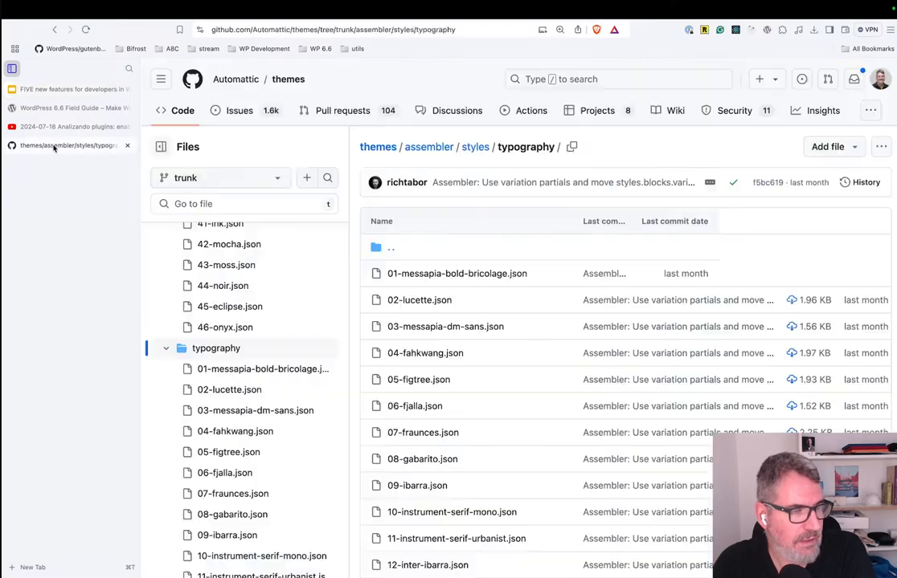
left_click(474, 147)
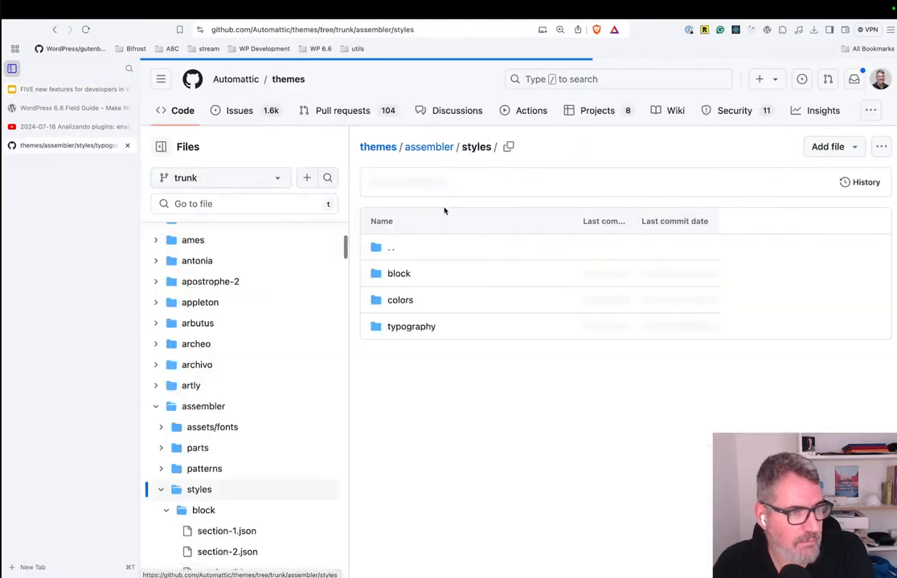
left_click(397, 273)
left_click(398, 274)
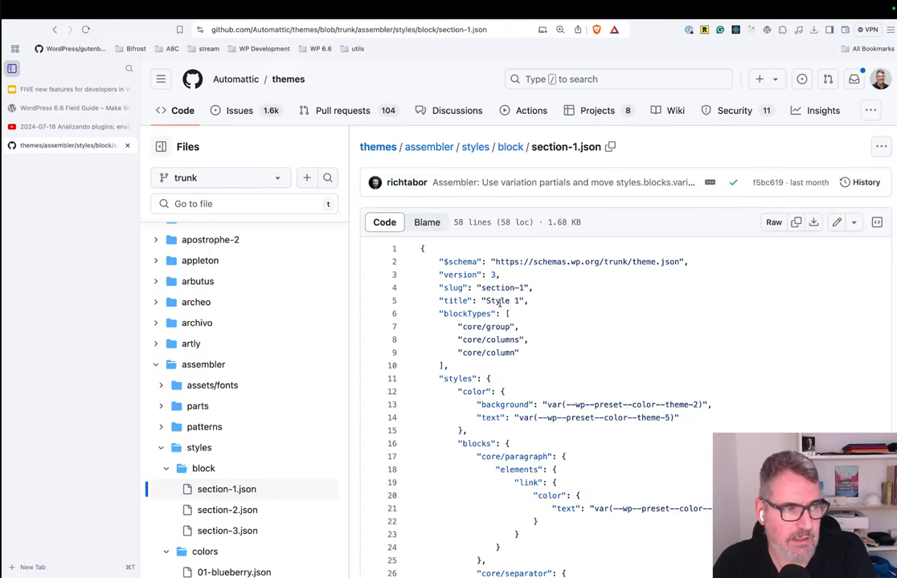
Go back to the presentation and revisit slides 5 and 6 on section styles.
left_click(57, 91)
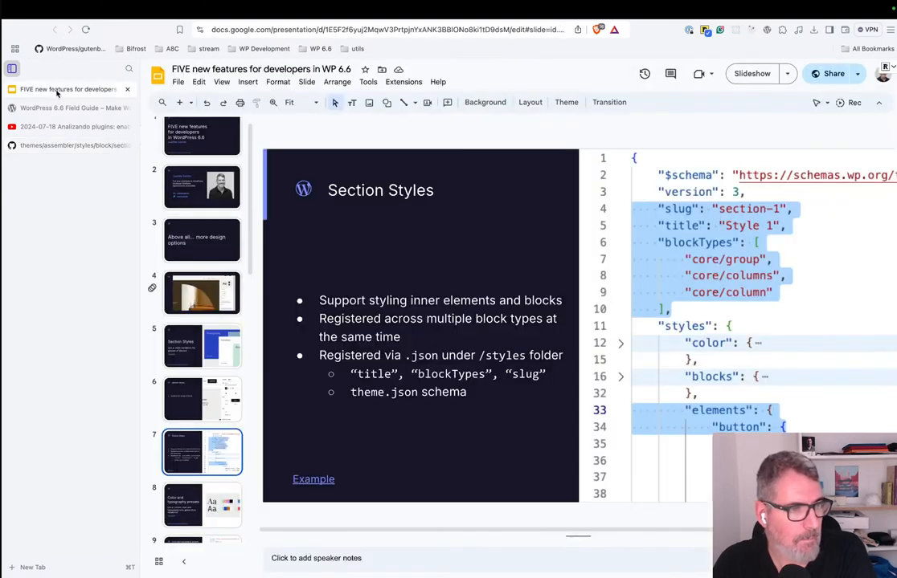
left_click(201, 346)
left_click(208, 397)
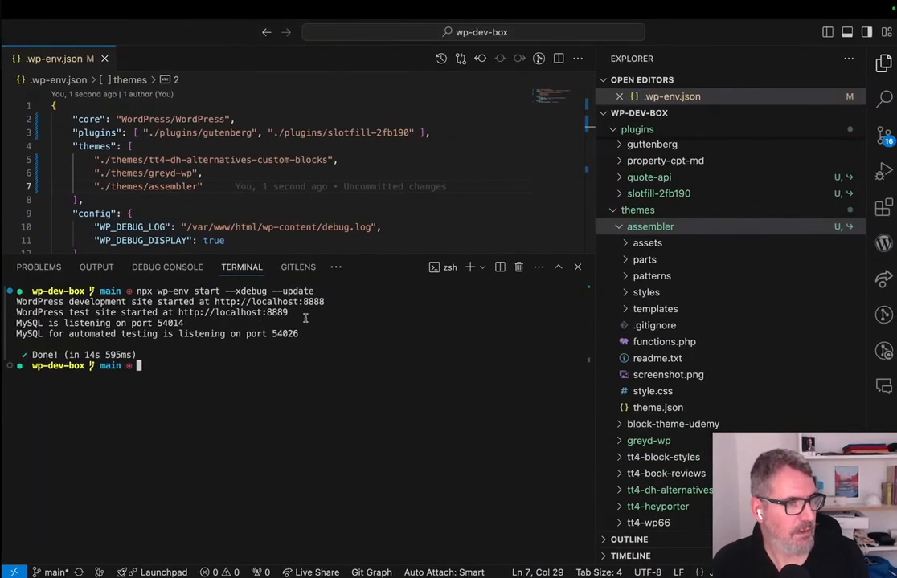
Switch to Brave and load localhost:8888/wp-admin/ in place of the expired Themes page, leaving that page without saving.
key("ctrl+Right")
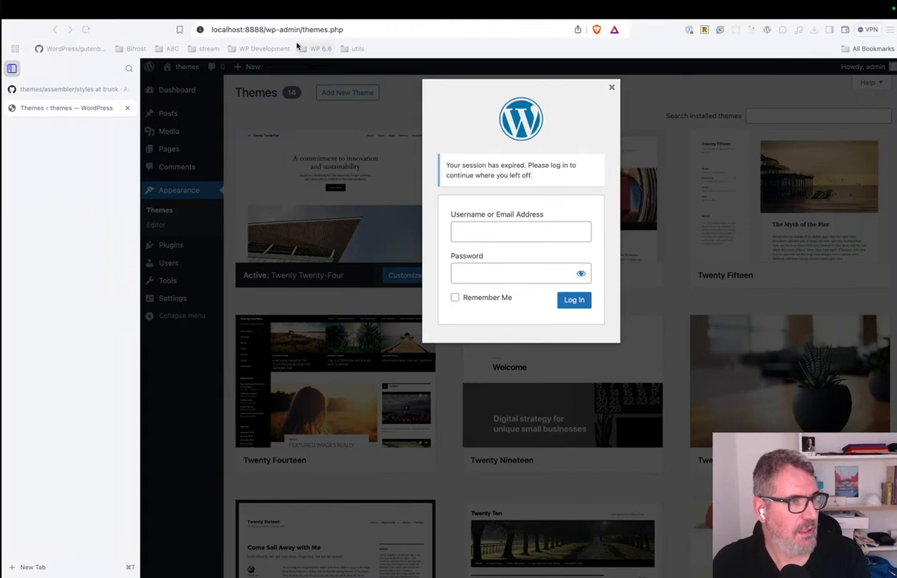
left_click(291, 30)
left_click(277, 30)
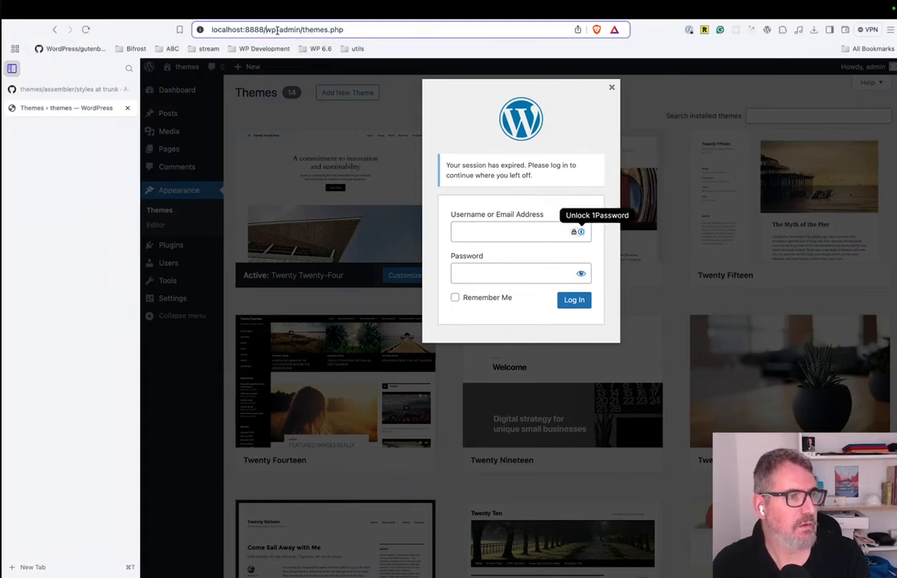
key("super+shift+Right")
key("Right")
key("alt+shift+Left")
key("BackSpace")
key("Return")
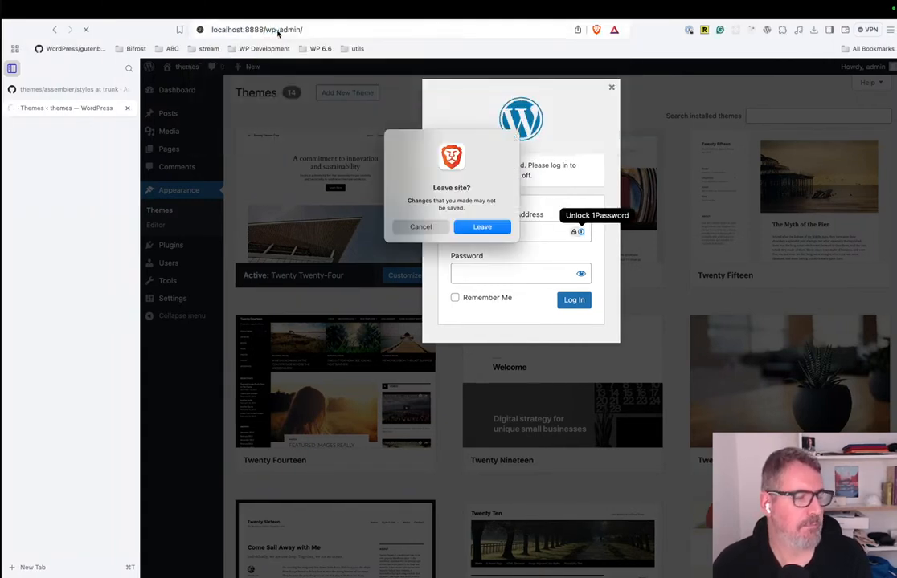
left_click(482, 226)
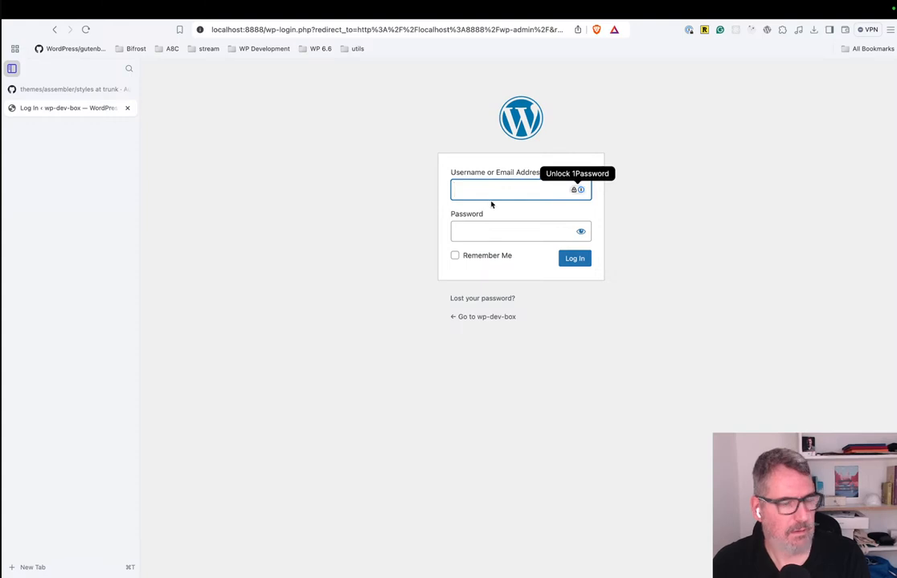
Log in to the WordPress admin with the username admin and the account password.
type("admin")
key("Tab")
type("password")
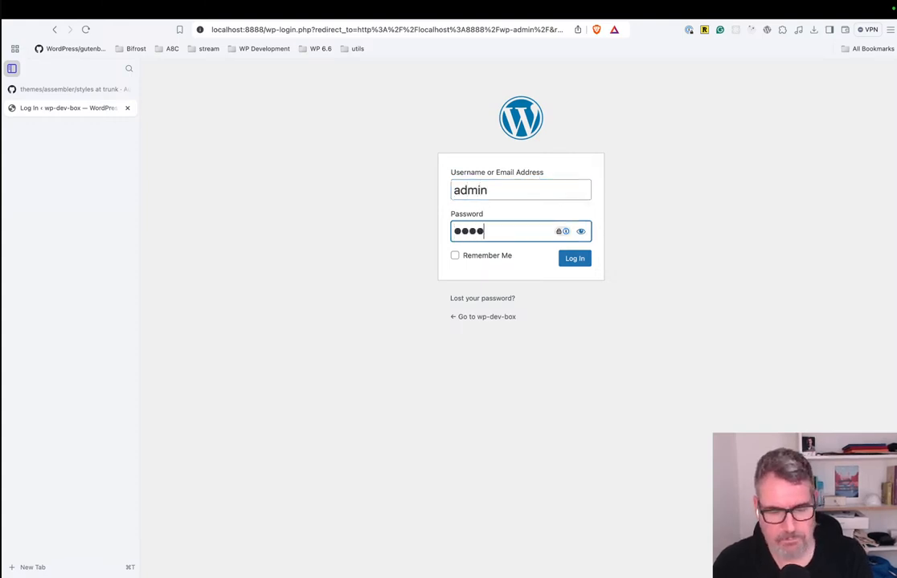
key("Return")
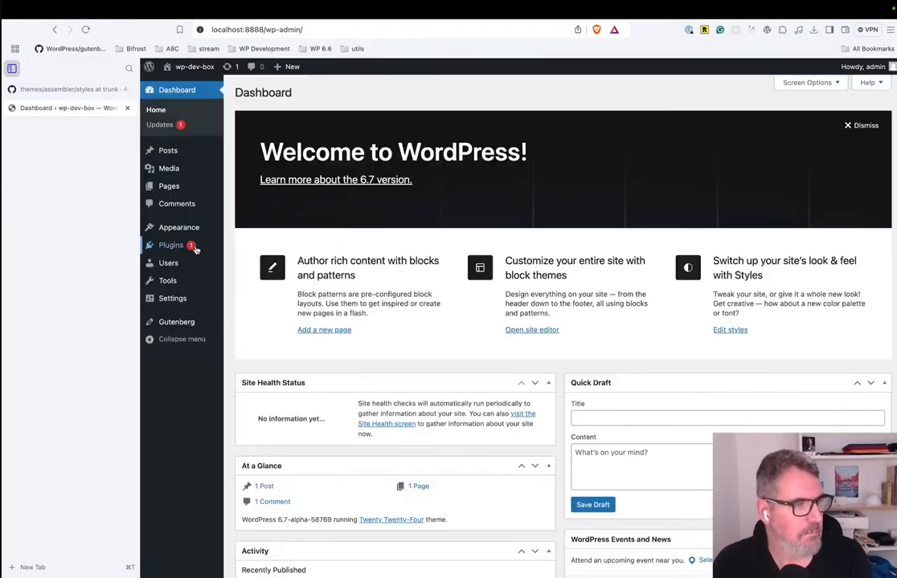
Open the live preview of the Assembler theme and look through its style palettes.
mouse_move(184, 229)
left_click(246, 231)
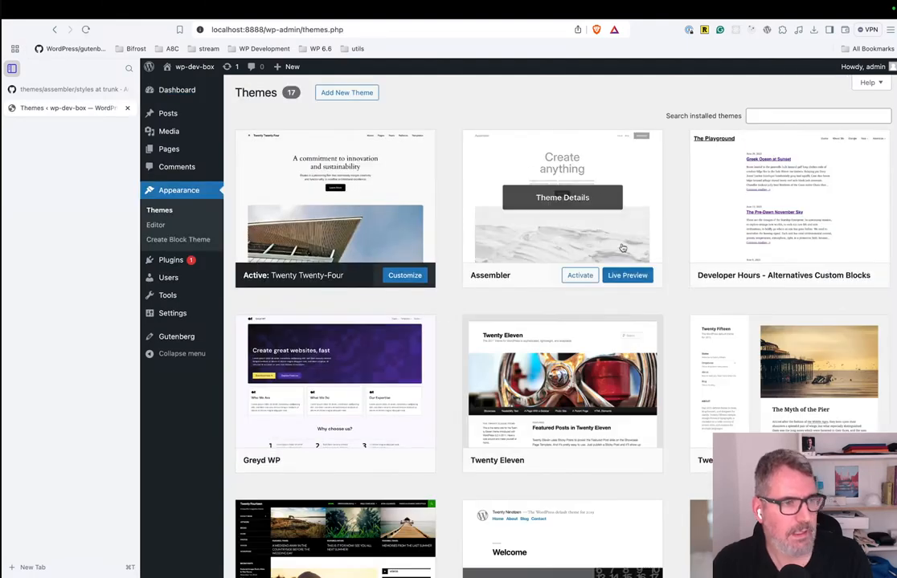
left_click(629, 276)
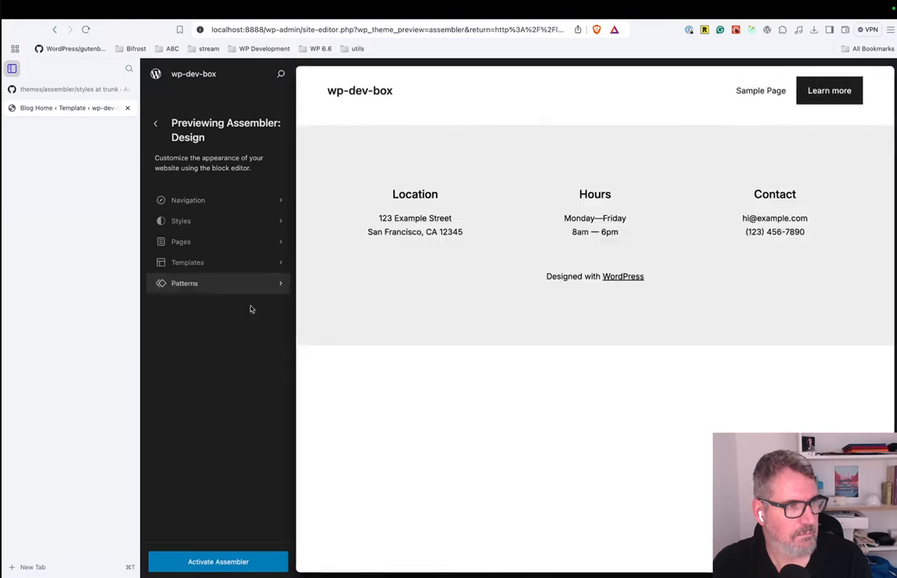
left_click(214, 221)
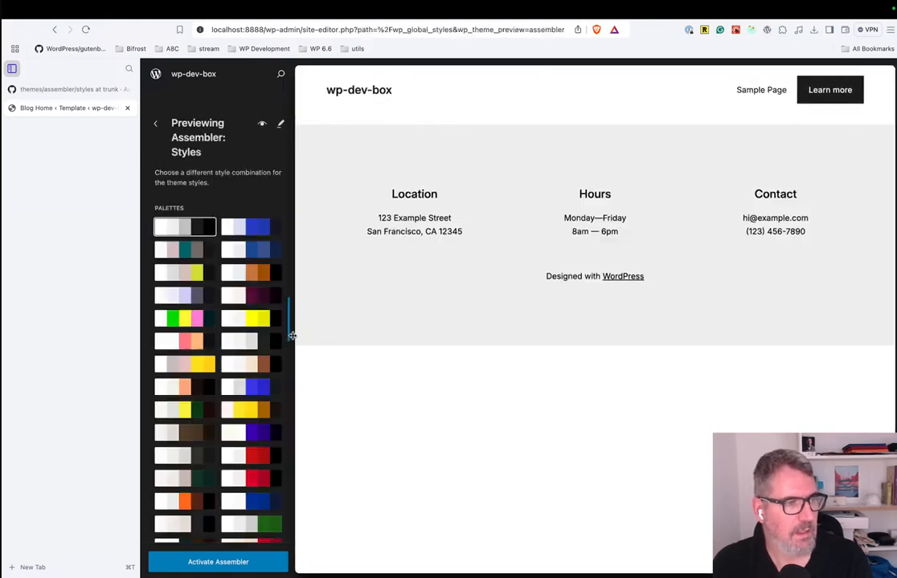
left_click(155, 124)
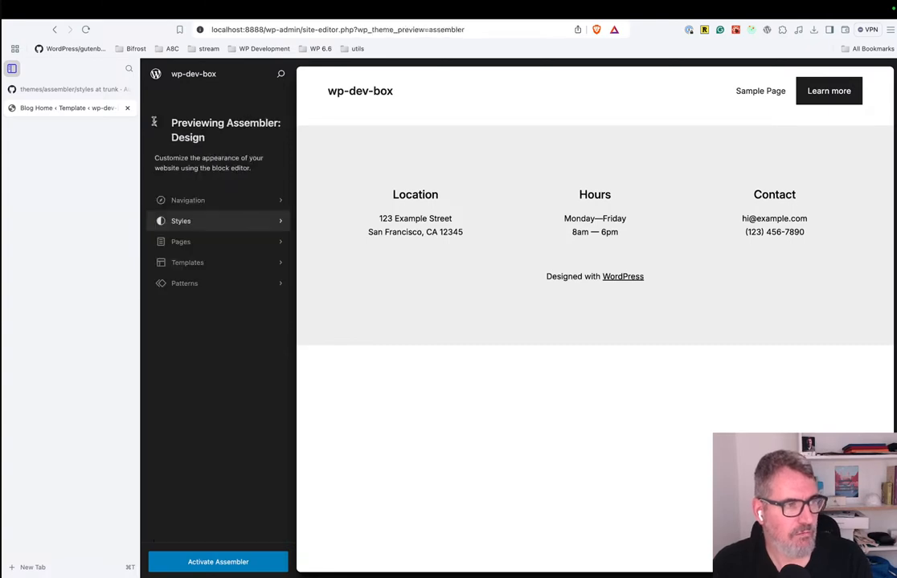
Return to the wp-dev-box dashboard through the site front end and open the existing Hello world! post for editing.
left_click(193, 78)
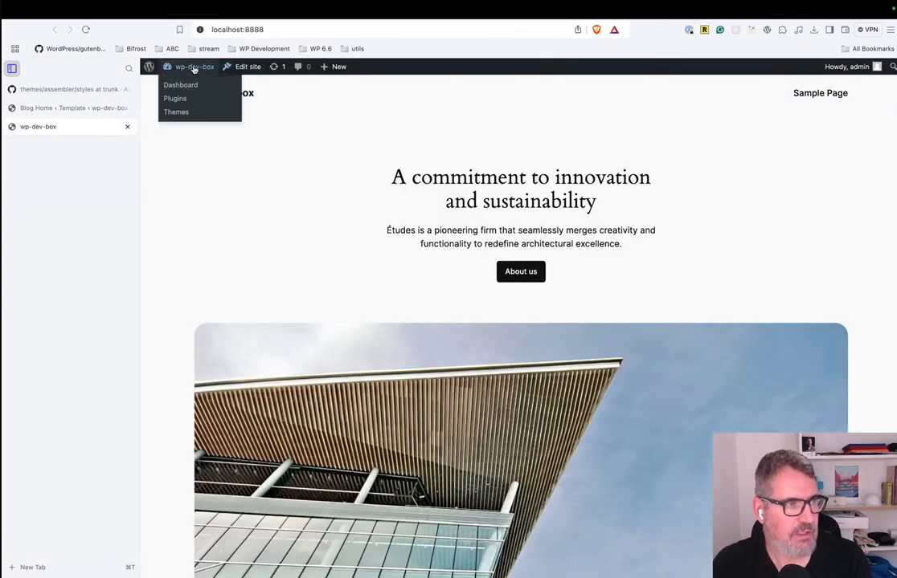
left_click(193, 83)
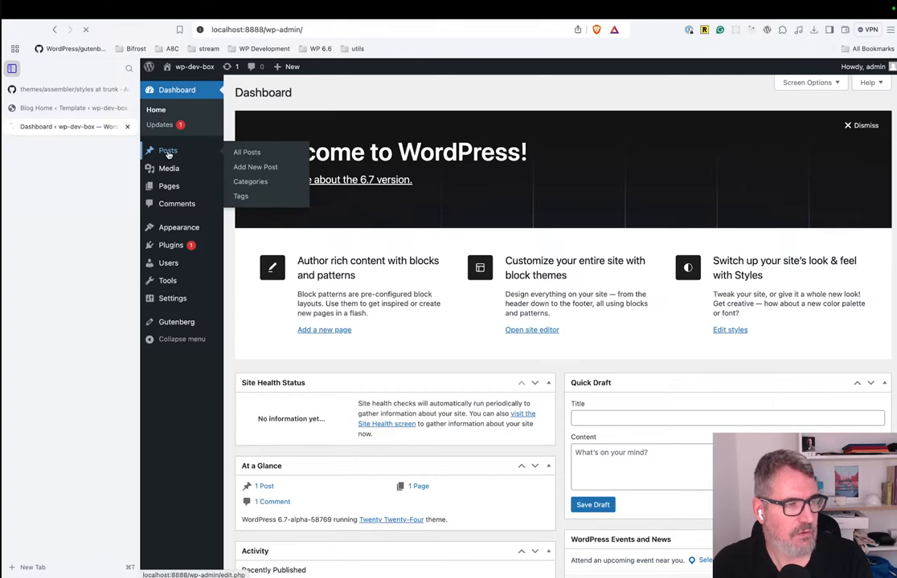
left_click(166, 152)
left_click(281, 181)
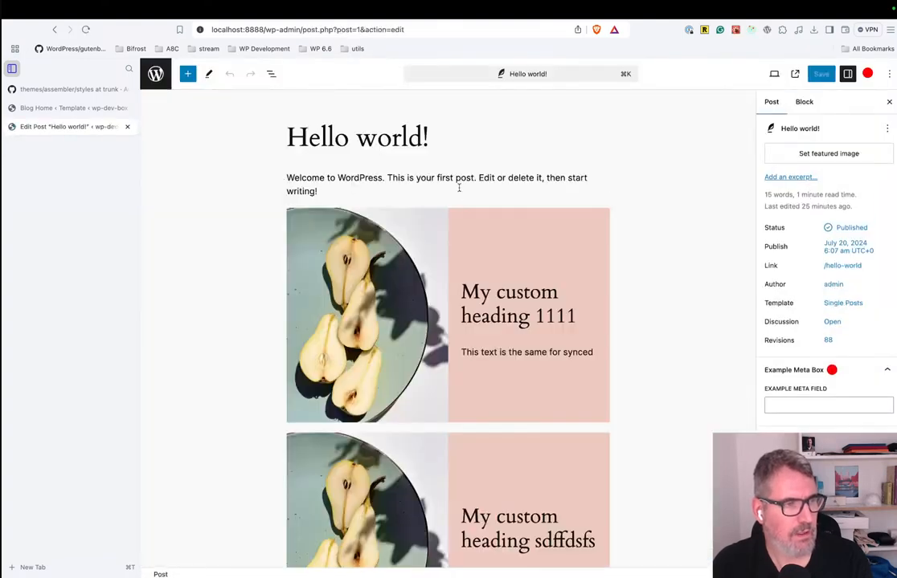
Delete both My Custom pattern blocks from the Hello world! post and add an empty paragraph below the welcome text.
left_click(458, 188)
left_click(543, 228)
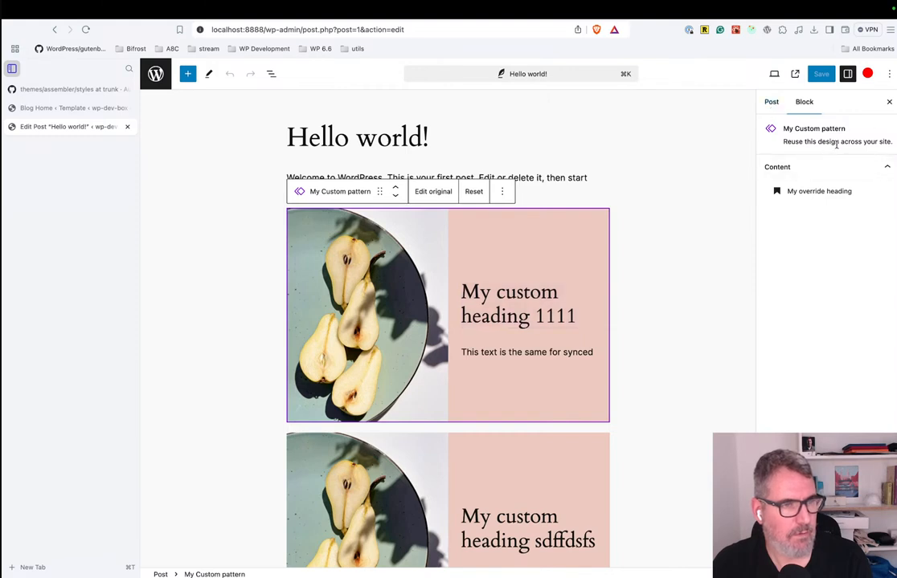
left_click(530, 184)
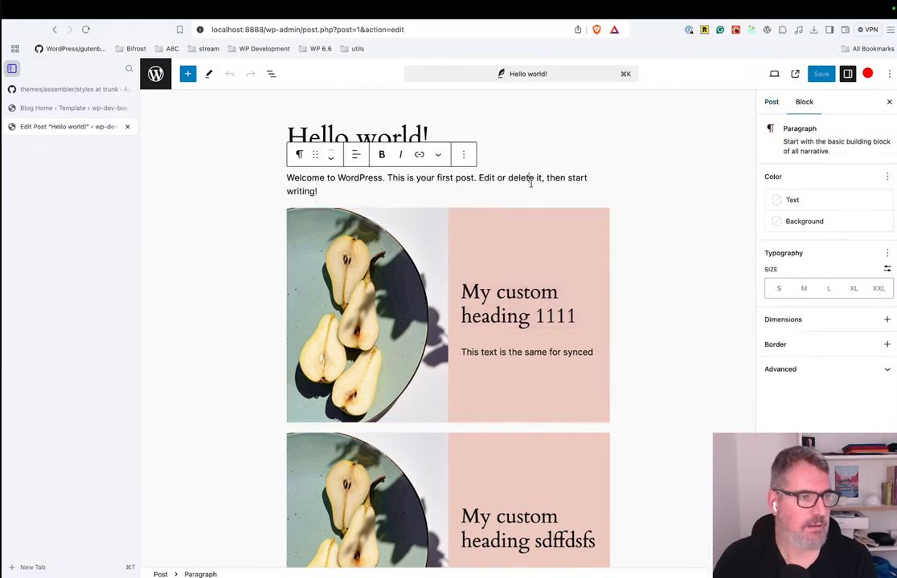
left_click(530, 223)
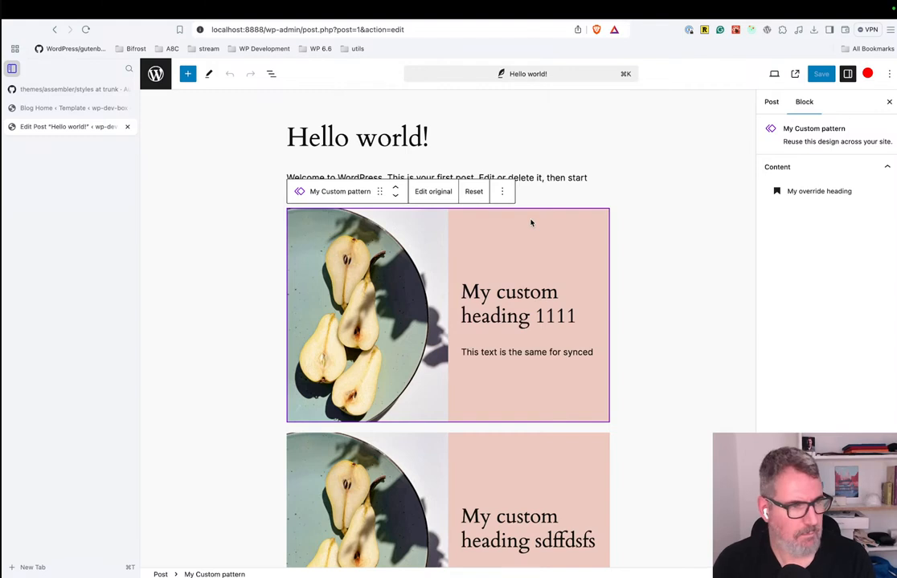
key("BackSpace")
left_click(521, 222)
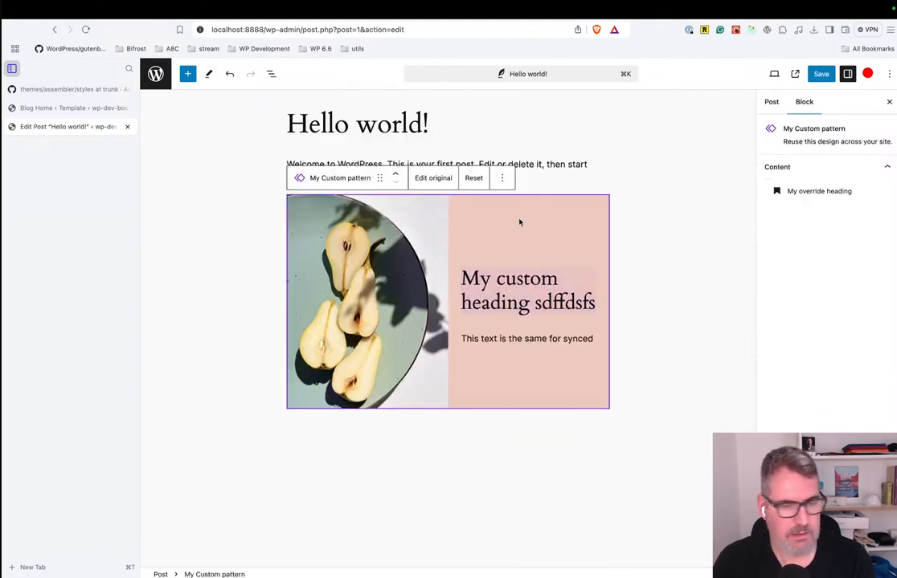
key("BackSpace")
key("Return")
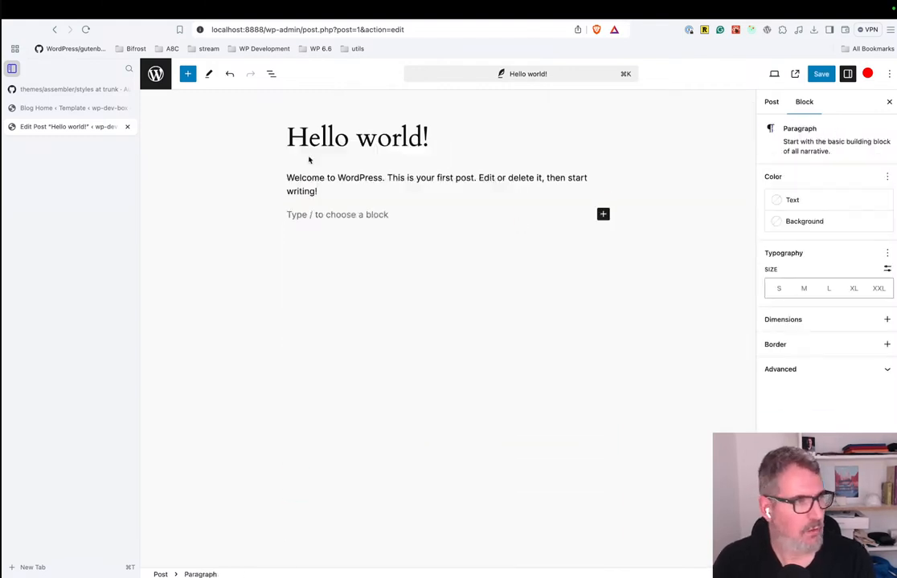
Insert the "Title text and button on left with image on right (Copy)" pattern from My patterns into the post.
left_click(272, 75)
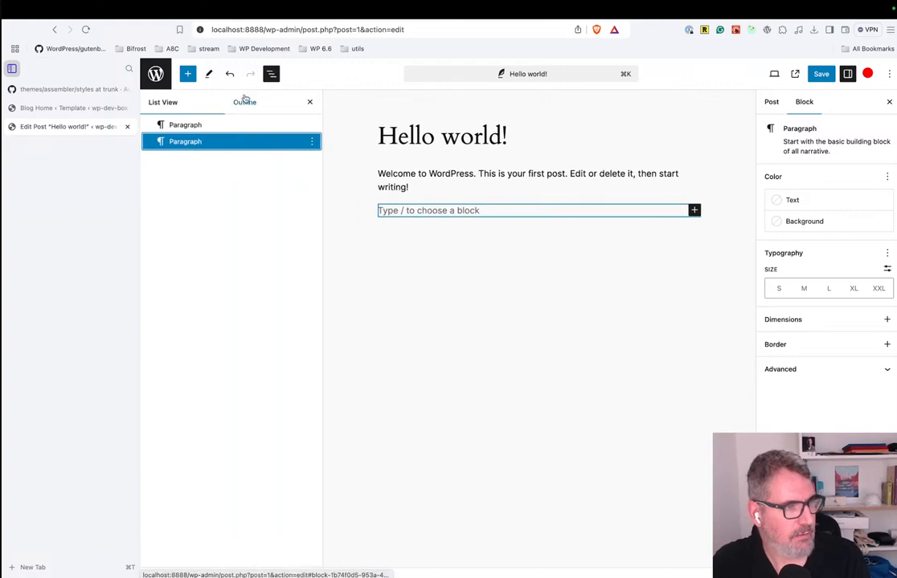
left_click(188, 73)
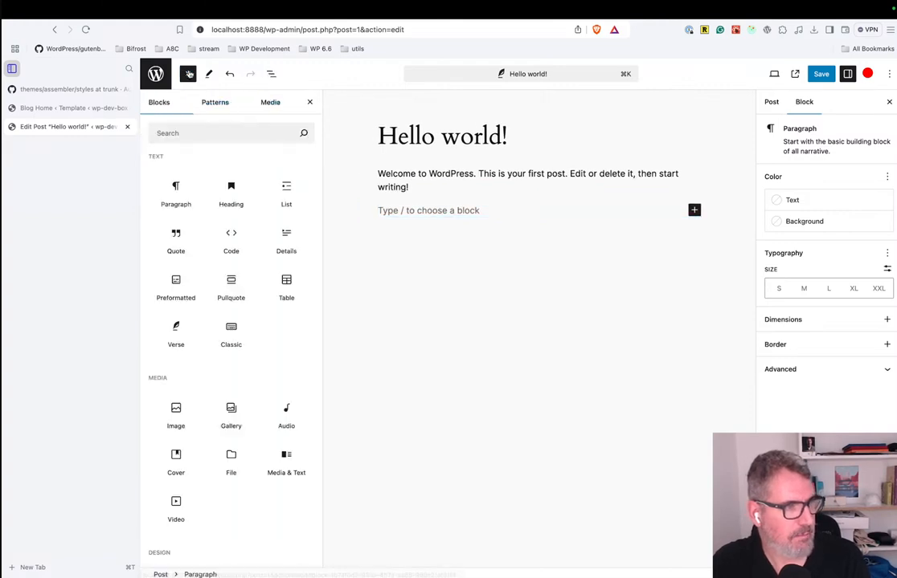
left_click(215, 103)
left_click(209, 184)
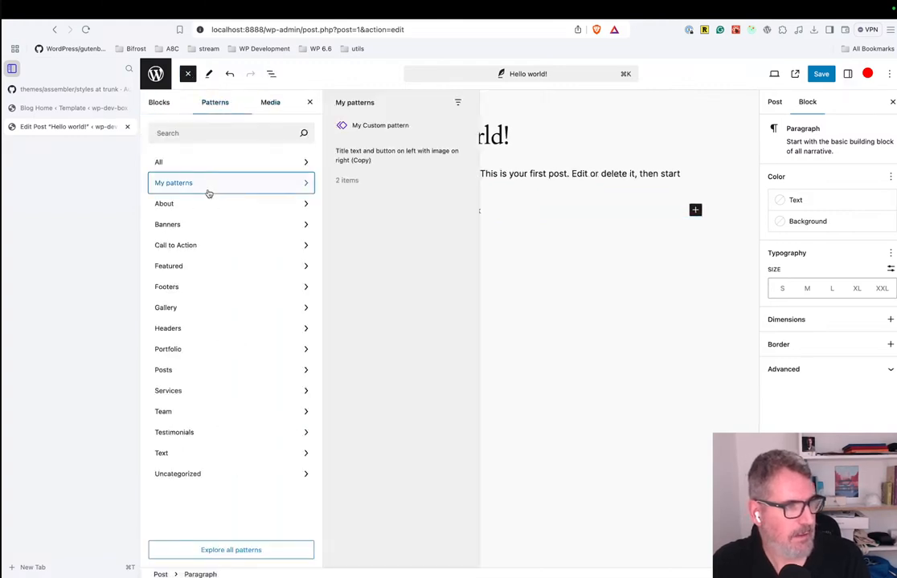
left_click(366, 256)
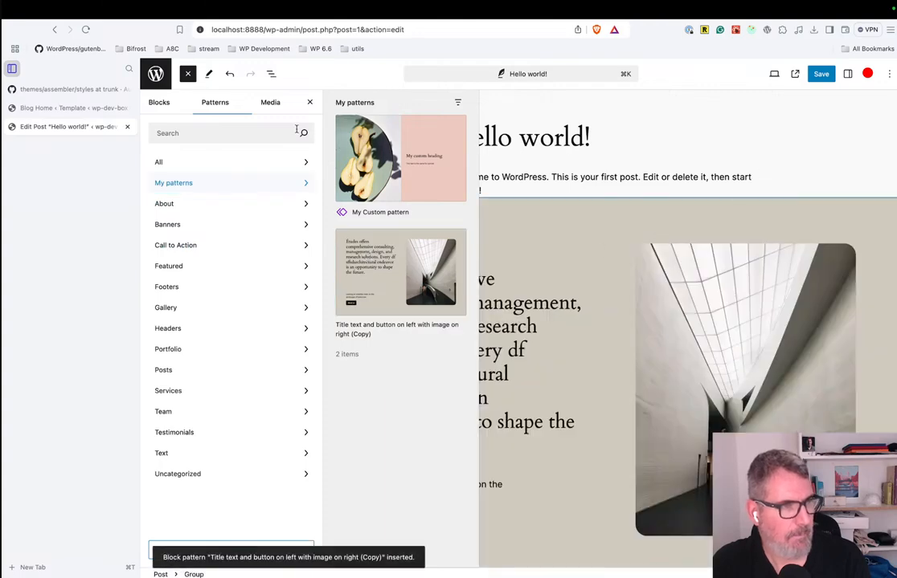
left_click(310, 101)
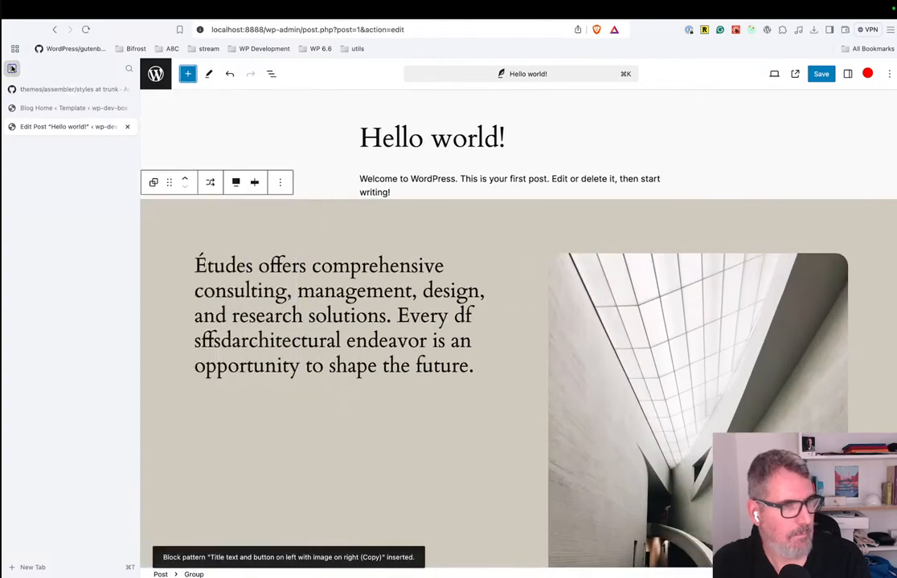
Collapse the browser's vertical tab list and show the style settings of the inserted Group block.
left_click(12, 68)
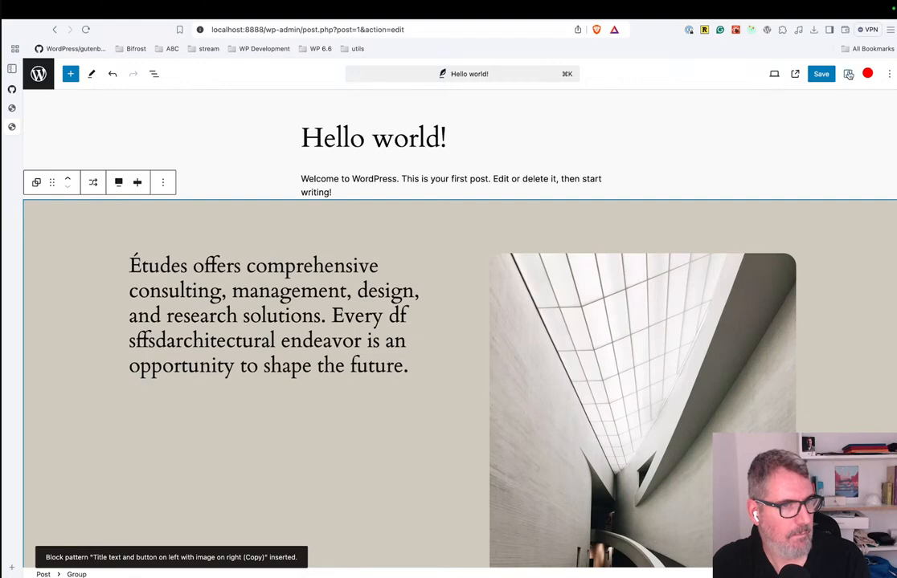
left_click(848, 75)
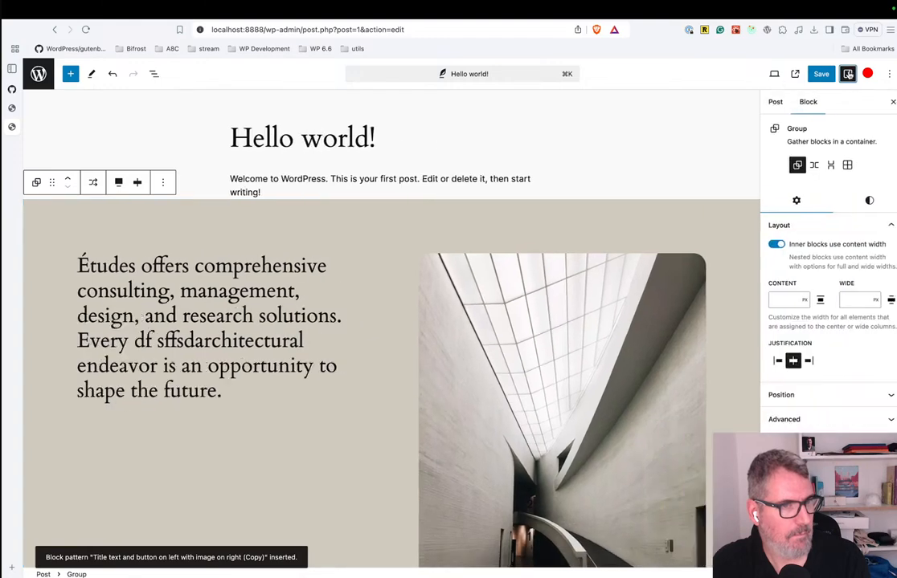
left_click(867, 201)
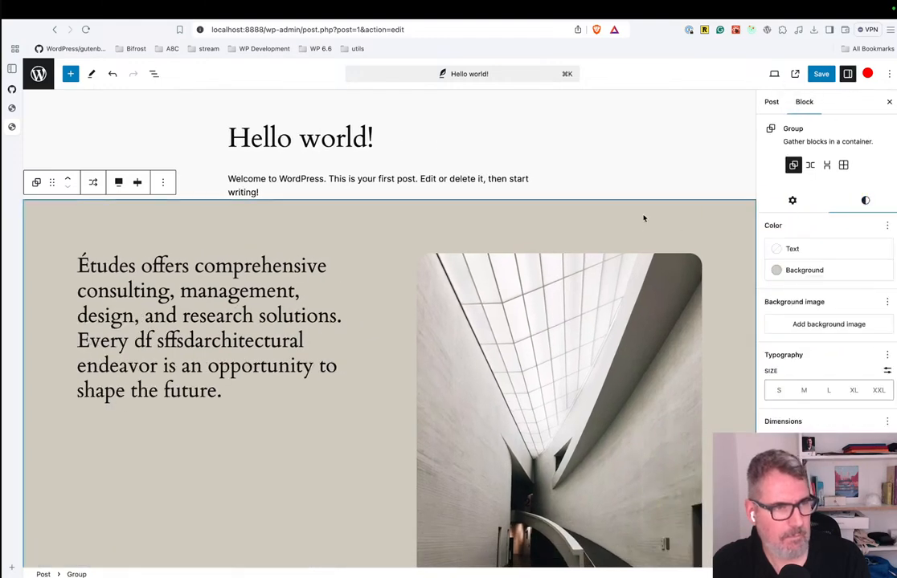
Change the inserted Group block to a Row and review its settings and styles.
left_click(810, 165)
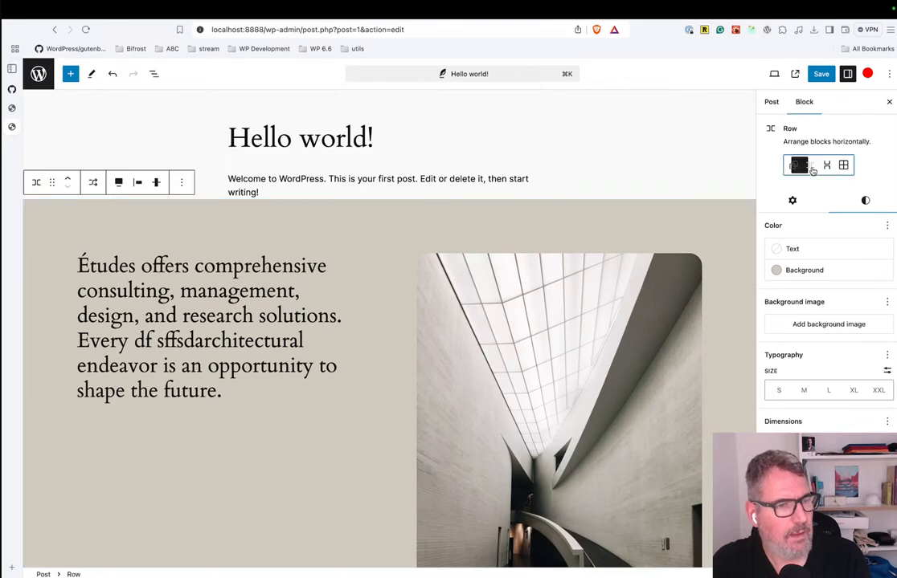
left_click(793, 205)
left_click(845, 202)
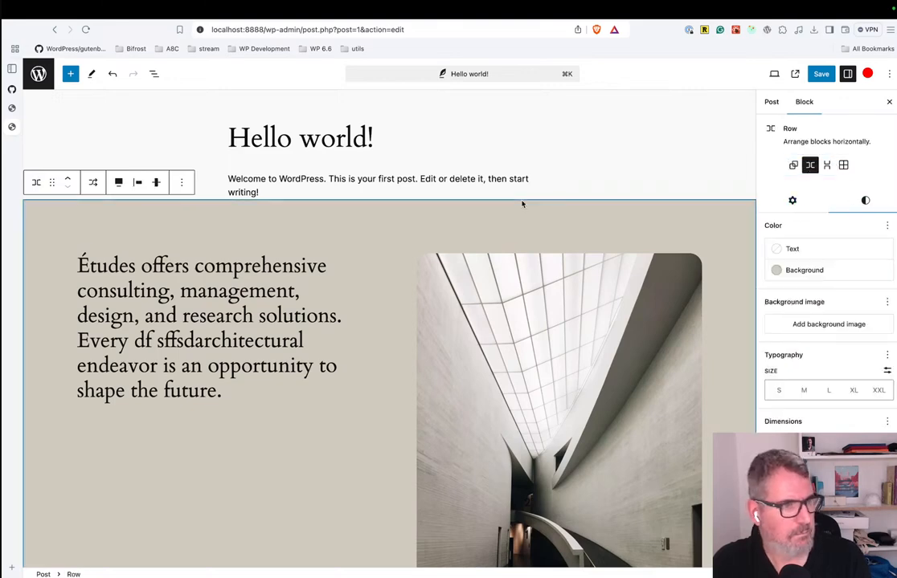
left_click(552, 170)
Switch to VS Code and open section-1.json from the assembler theme's styles/block folder.
key("ctrl+Left")
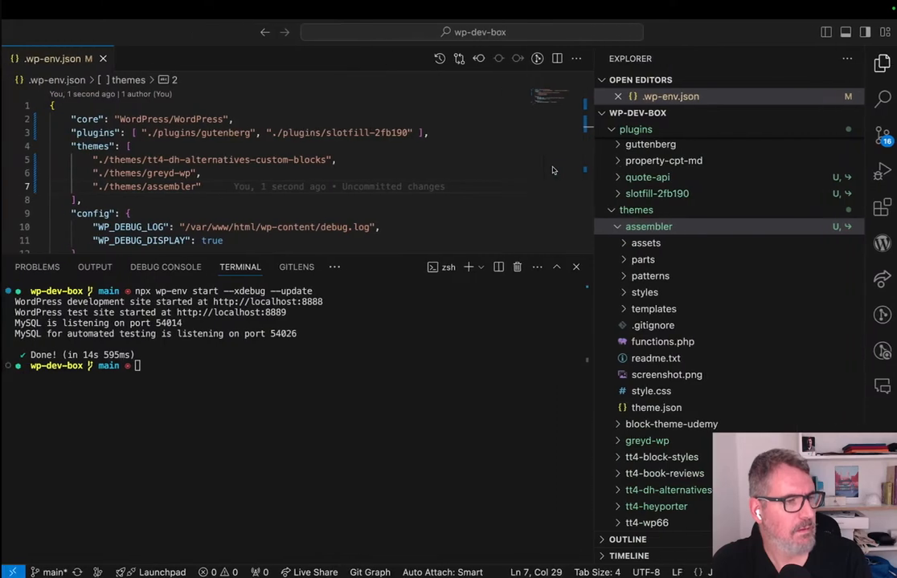
left_click(655, 293)
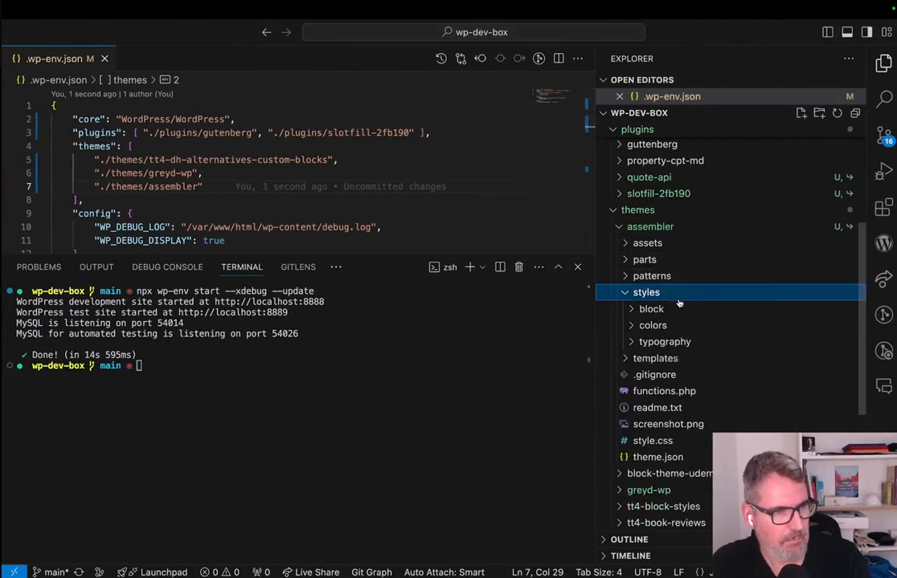
left_click(653, 310)
left_click(679, 324)
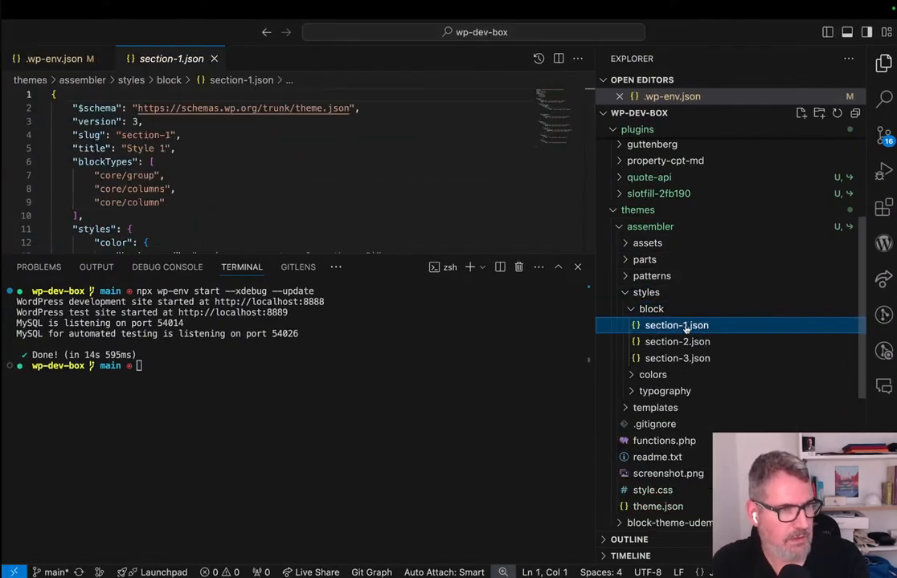
Examine the core/group, core/columns and core/column entries under blockTypes in section-1.json.
left_click(191, 202)
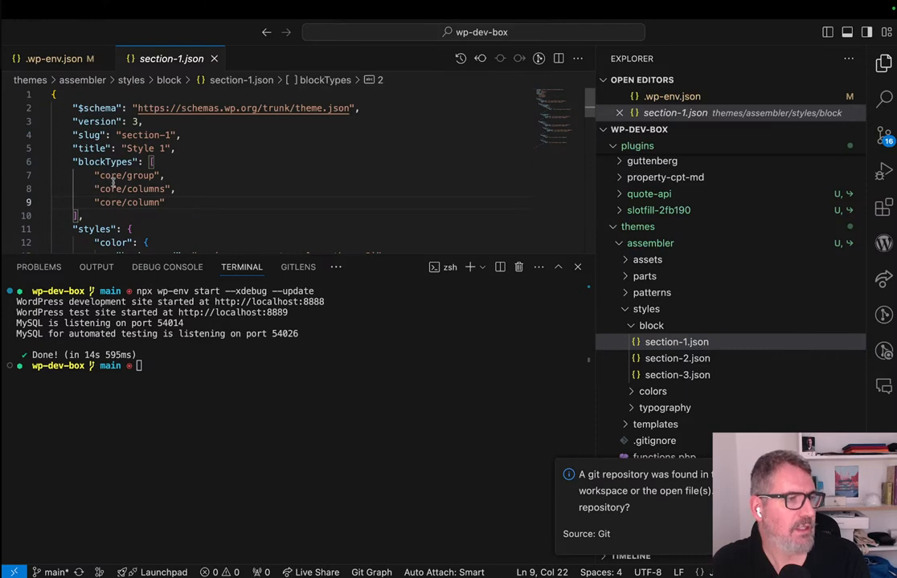
double_click(113, 188)
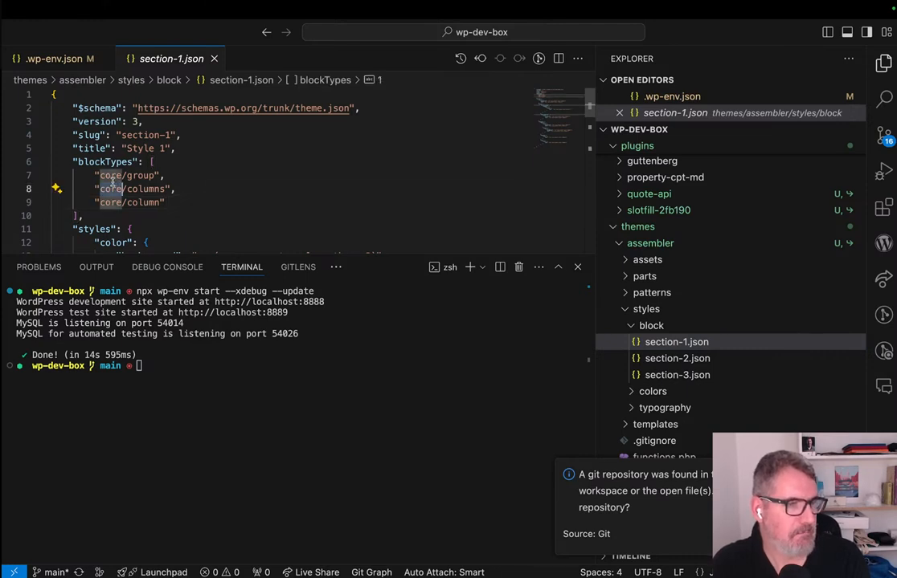
key("Up")
key("Left")
key("Right")
key("alt+shift+Right")
key("alt+shift+Right")
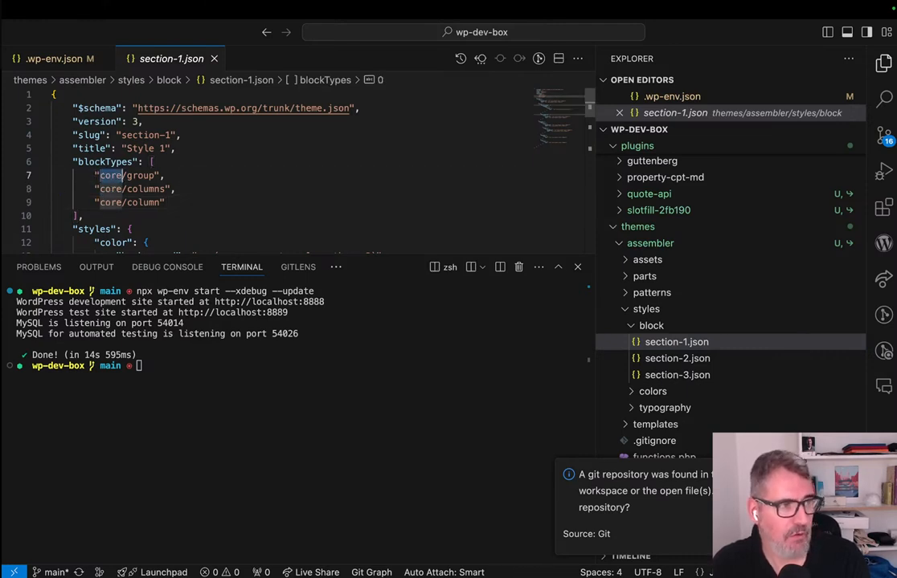
key("Down")
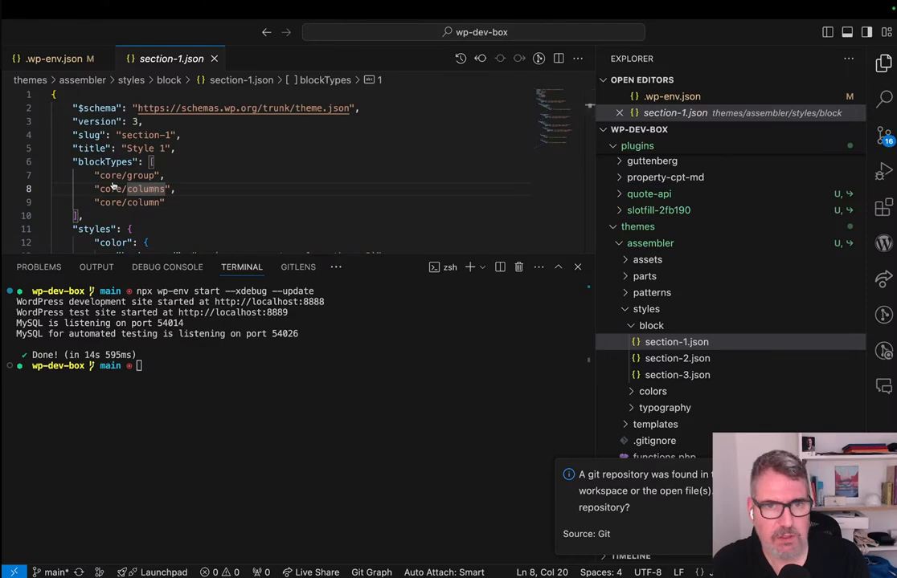
Switch to the browser and show the style settings of the Columns block nested in the post's patterned Row.
key("ctrl+Right")
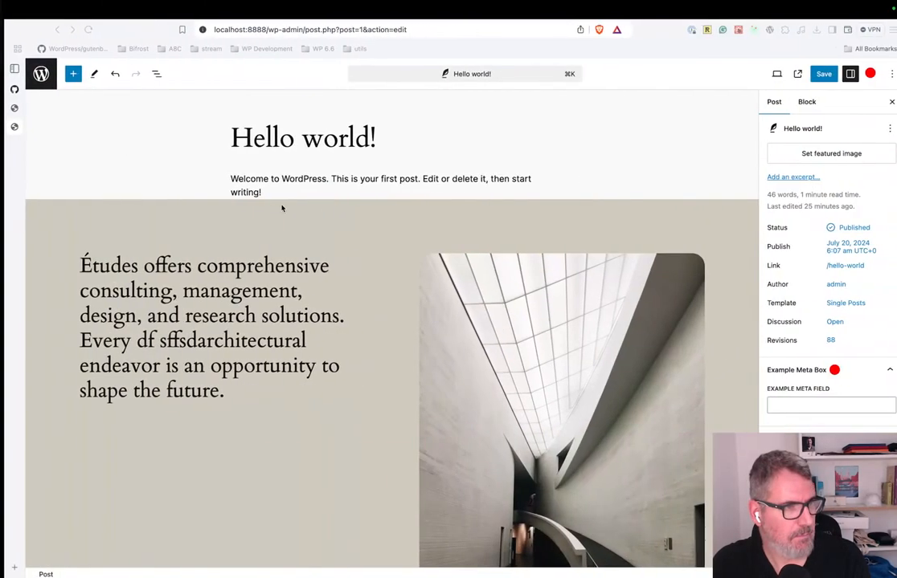
left_click(495, 223)
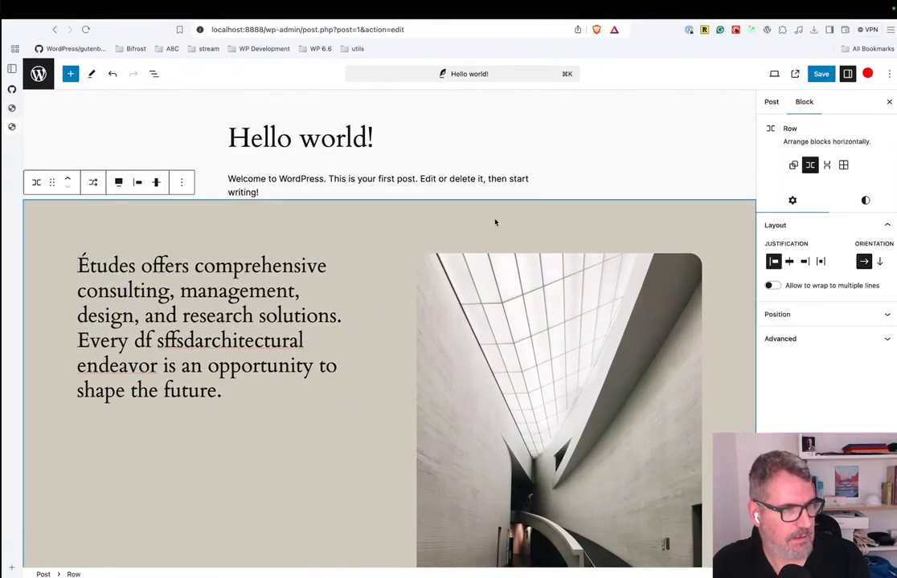
left_click(152, 73)
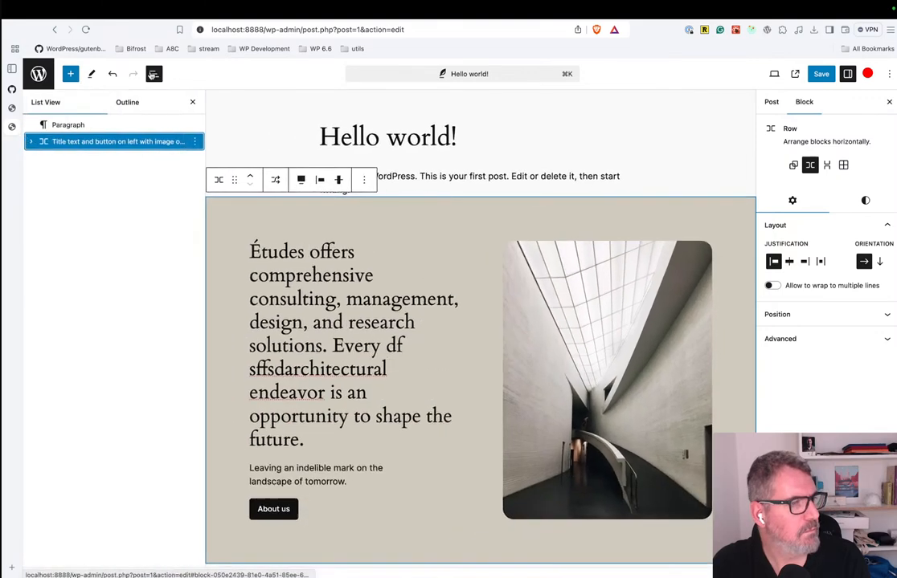
left_click(30, 142)
left_click(79, 158)
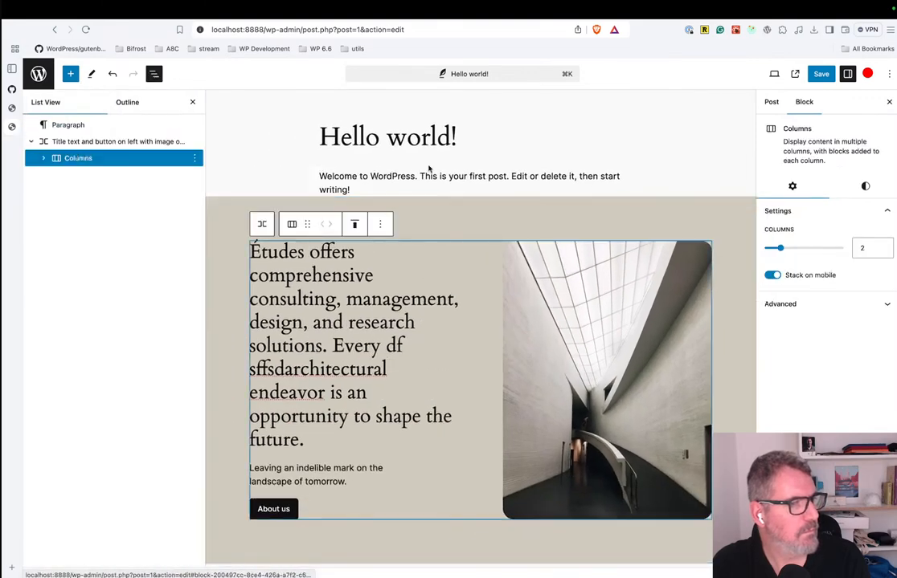
left_click(865, 188)
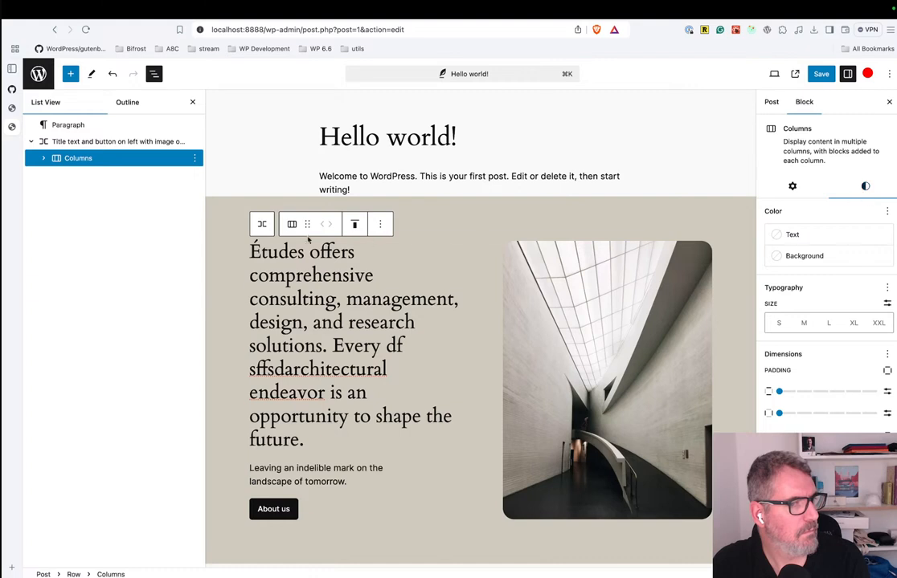
left_click(116, 159)
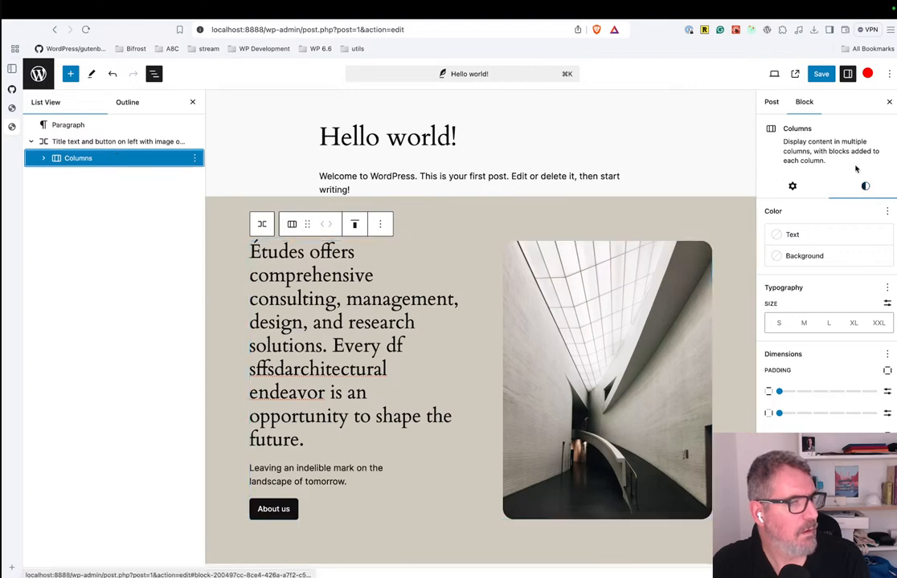
Add three empty paragraphs below the welcome paragraph and turn the first into a Group block with the Row layout.
left_click(604, 192)
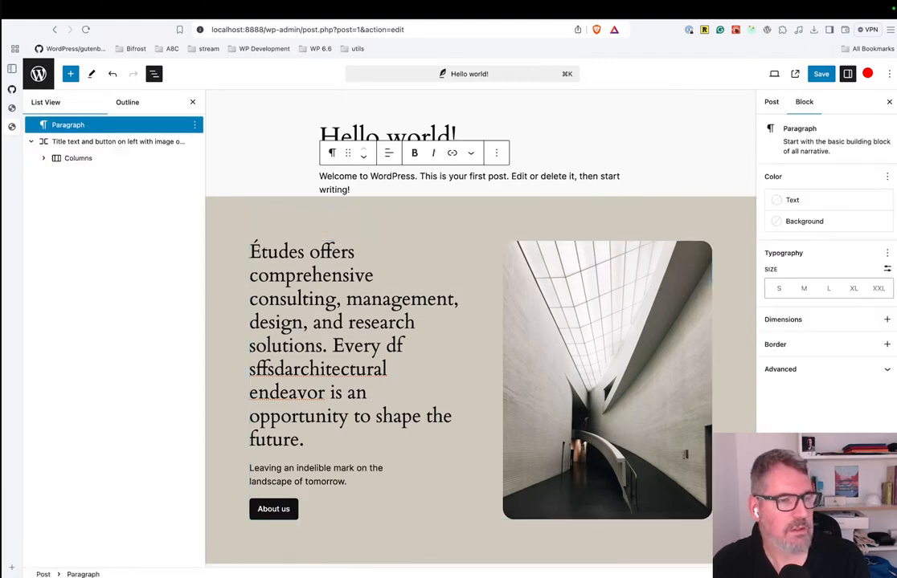
key("Return")
key("Return")
key("Return")
key("Up")
key("Up")
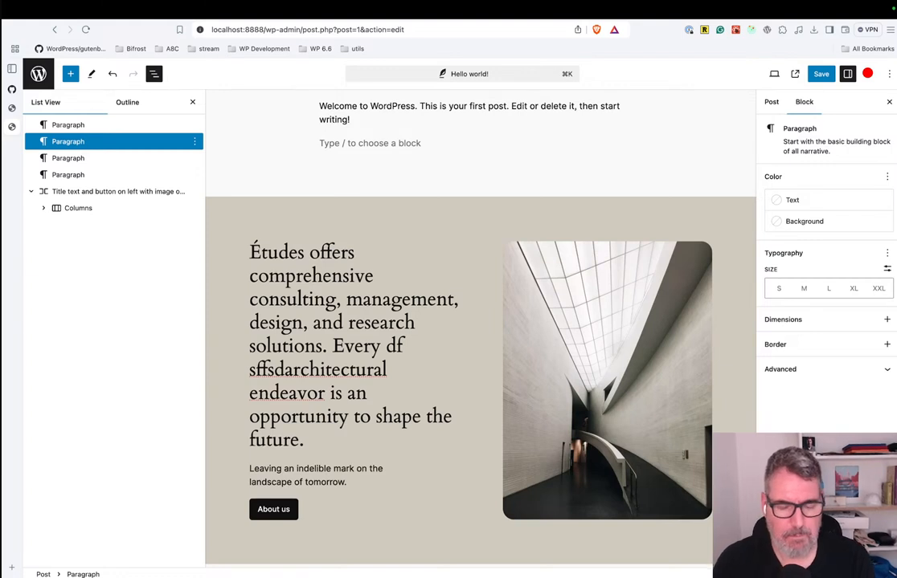
type("/")
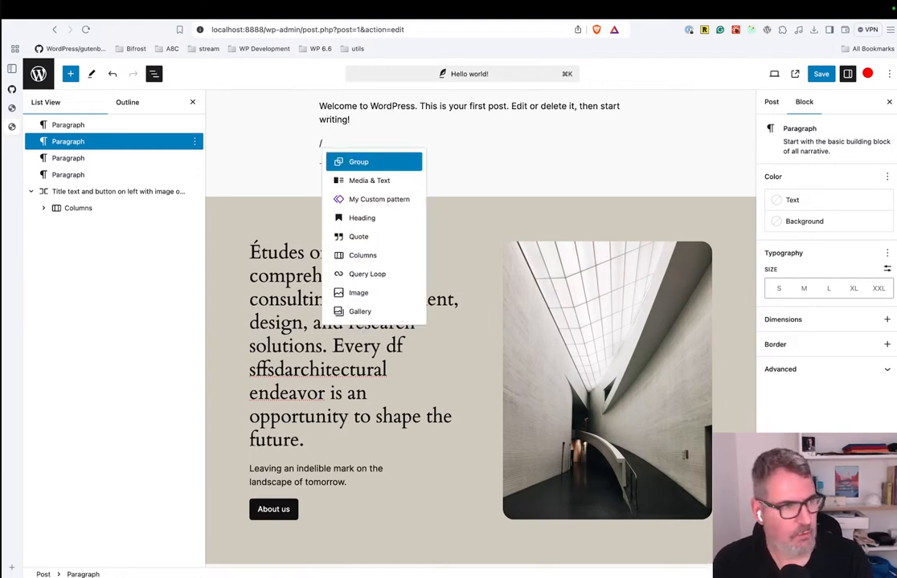
key("Return")
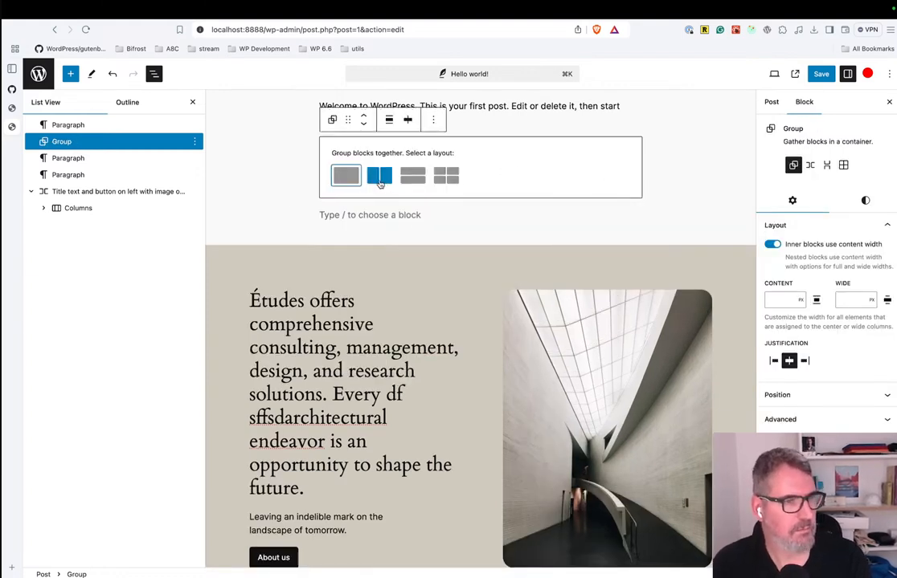
left_click(380, 176)
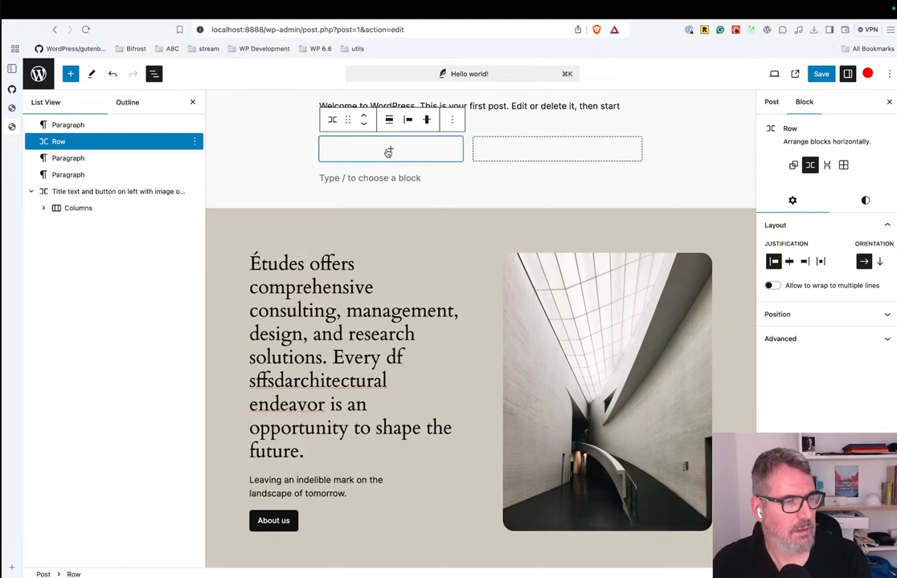
Add a paragraph reading "sdfsdfsd" inside the new Row block.
left_click(390, 149)
left_click(334, 231)
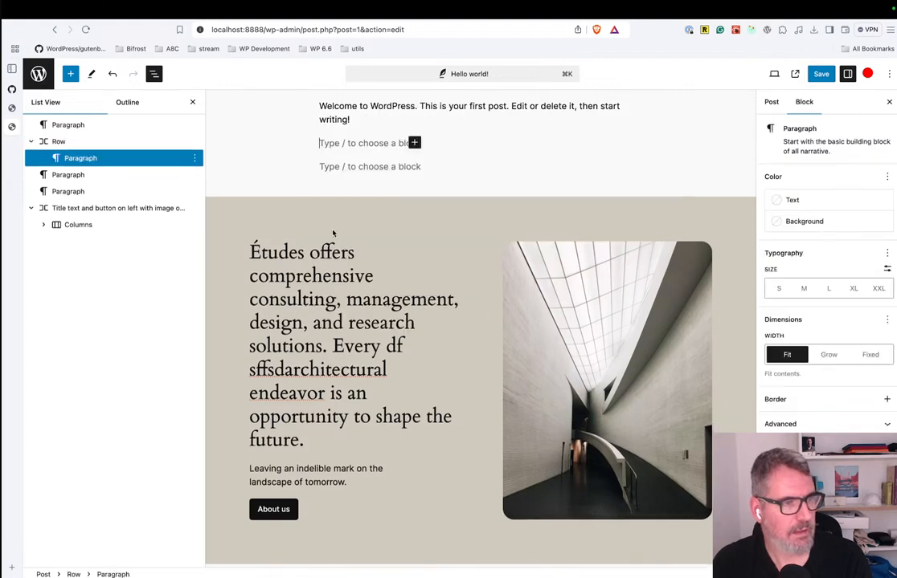
type("sdfsdfsd")
Select the new Row block around the sample paragraph and review its available style settings.
left_click(512, 151)
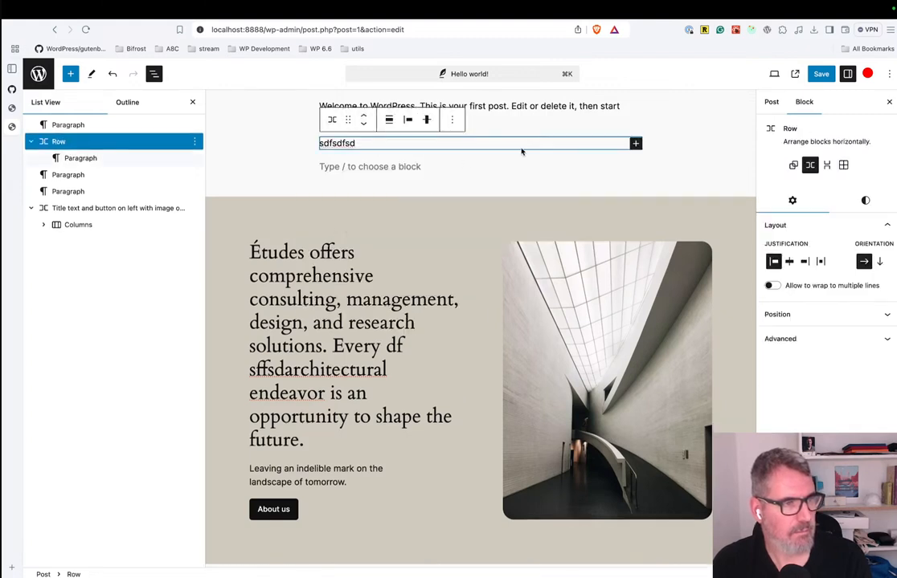
left_click(562, 168)
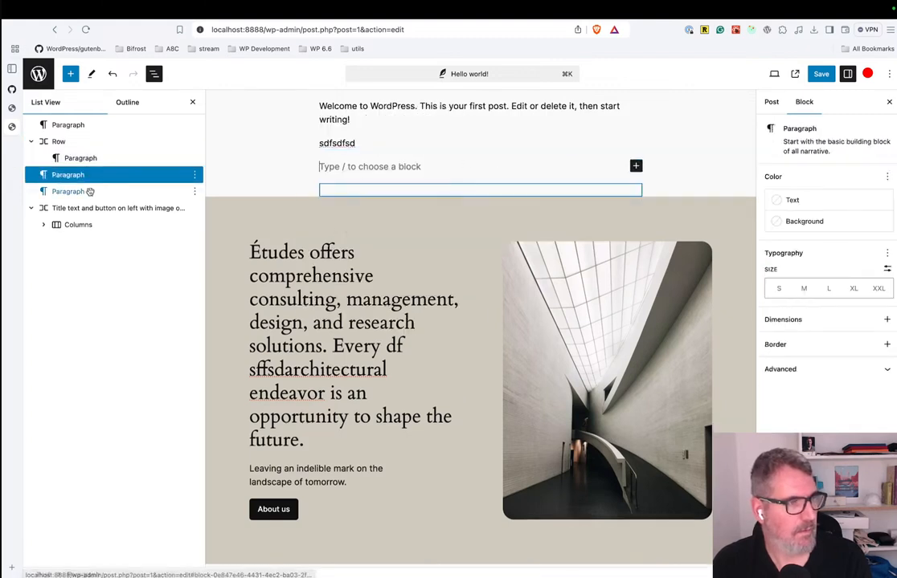
left_click(71, 143)
left_click(83, 159)
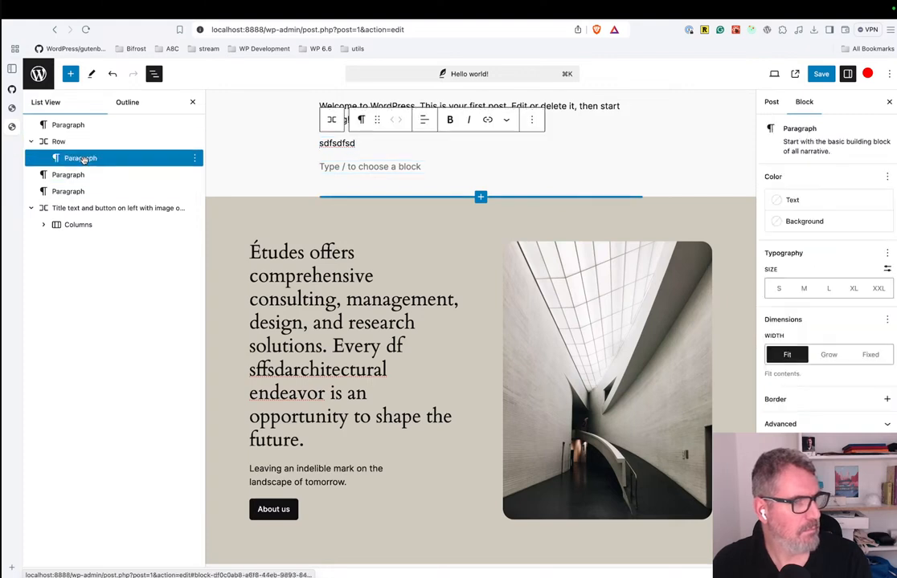
left_click(376, 180)
scroll(376, 180, "down", 1)
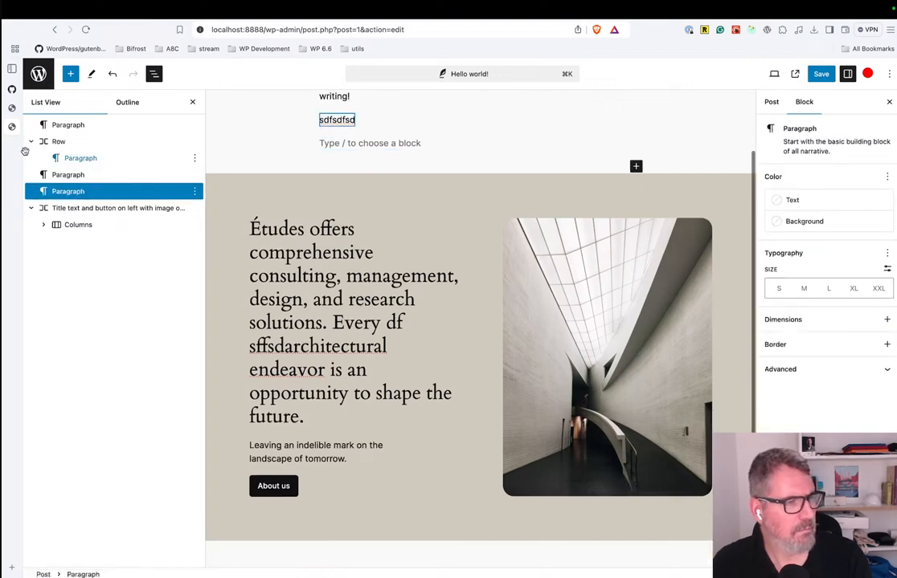
left_click(113, 152)
left_click(128, 138)
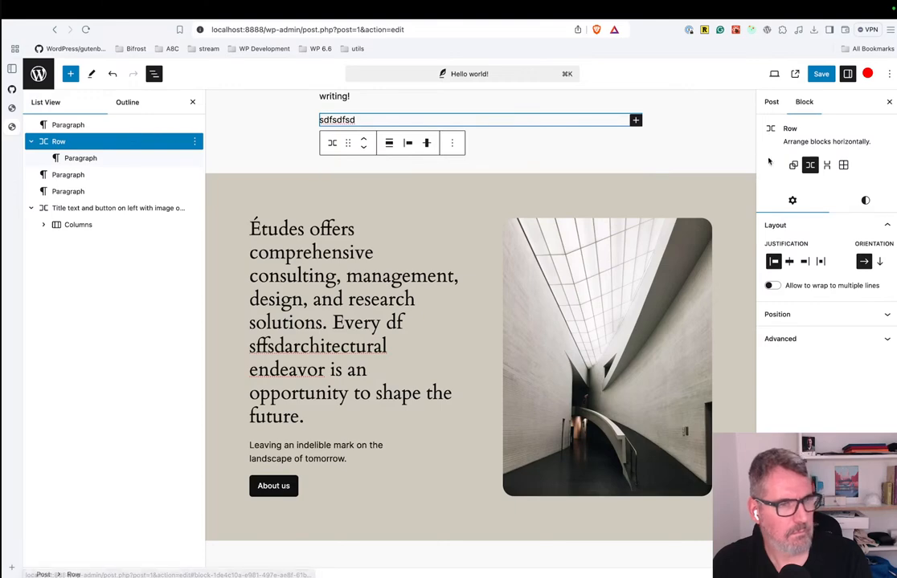
left_click(865, 201)
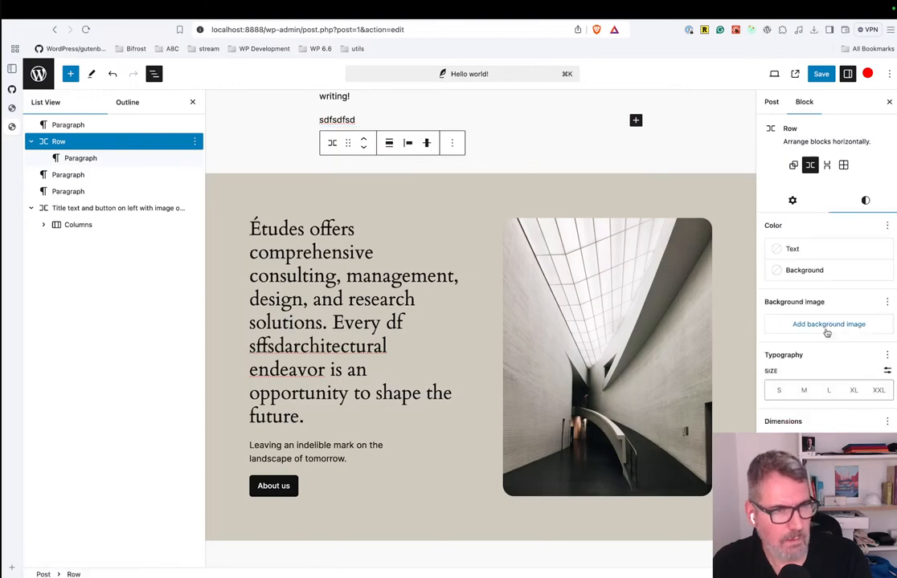
scroll(824, 330, "down", 3)
scroll(824, 331, "up", 3)
Switch to VS Code and enlarge the editor area to show the styles section of section-1.json.
key("ctrl+Left")
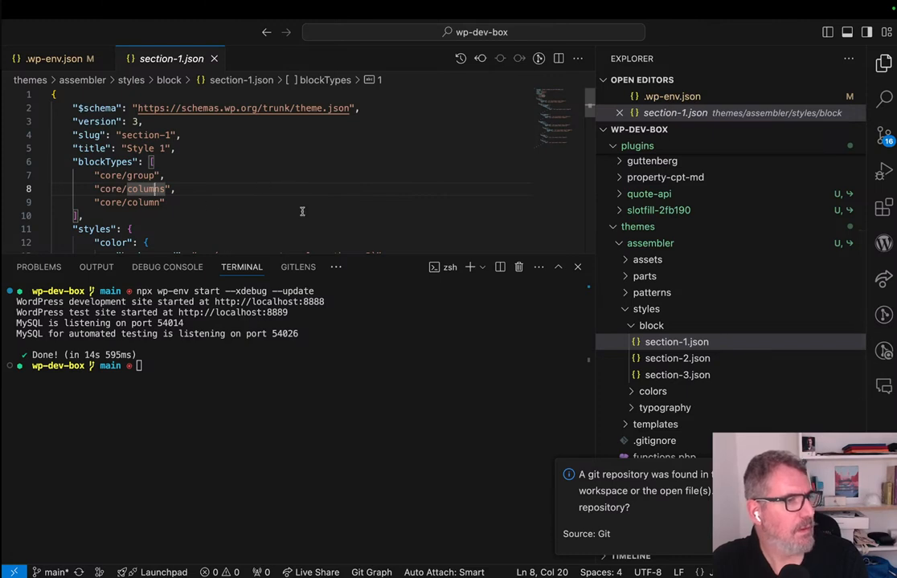
scroll(302, 211, "down", 1)
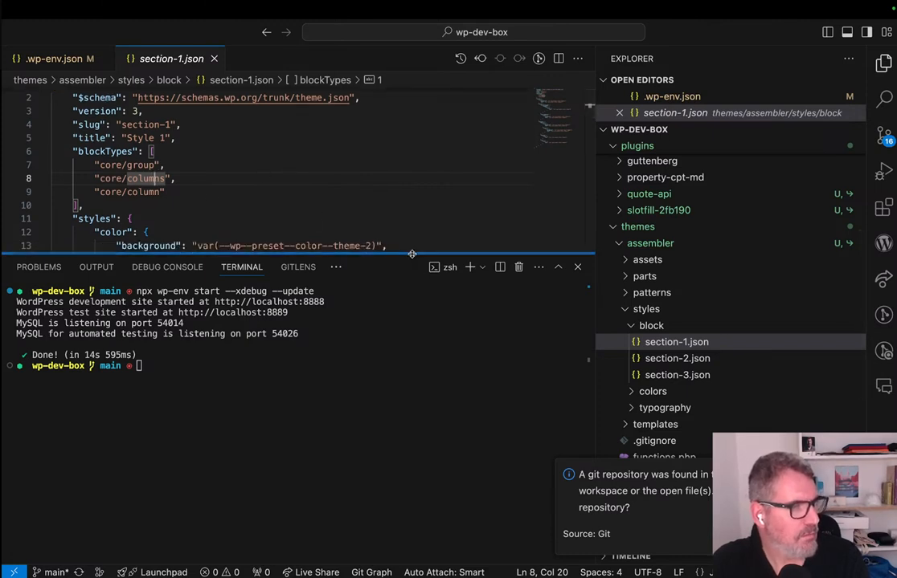
left_click_drag(414, 258, 413, 408)
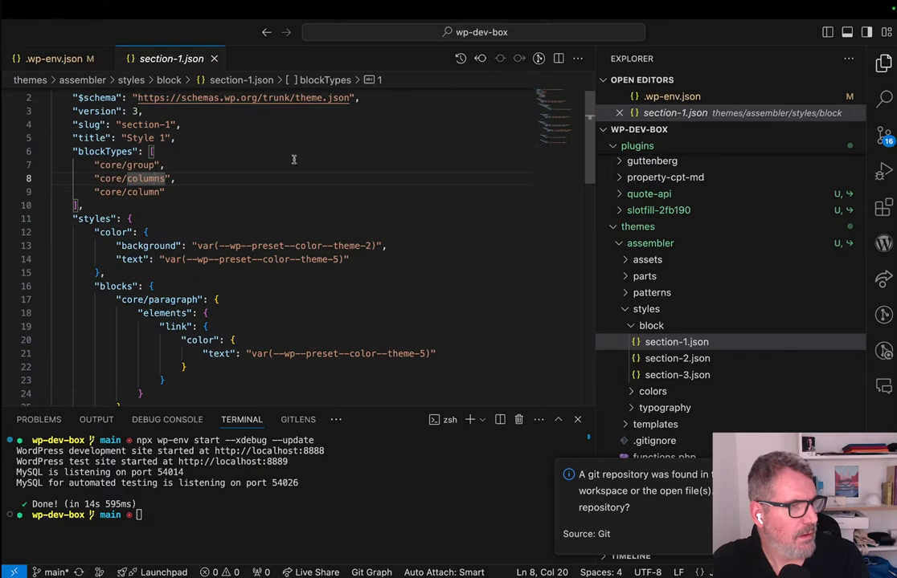
Return to the browser and review the style settings of the pattern's first Column and its parent Columns block.
key("ctrl+Right")
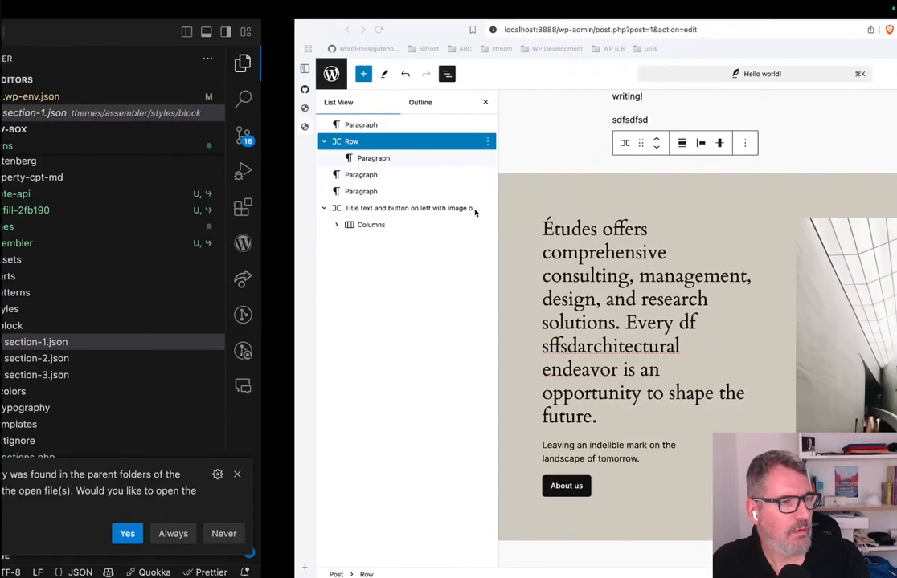
left_click(253, 228)
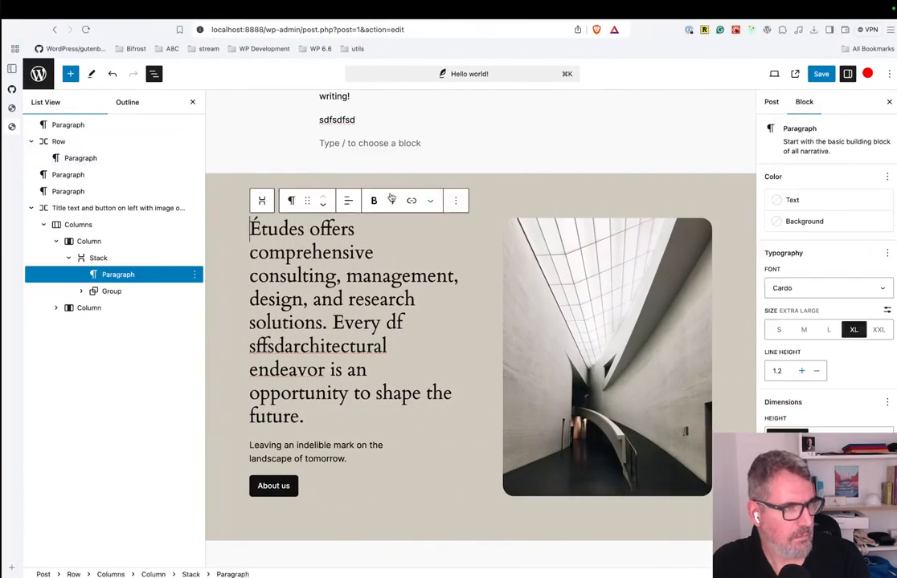
left_click(90, 241)
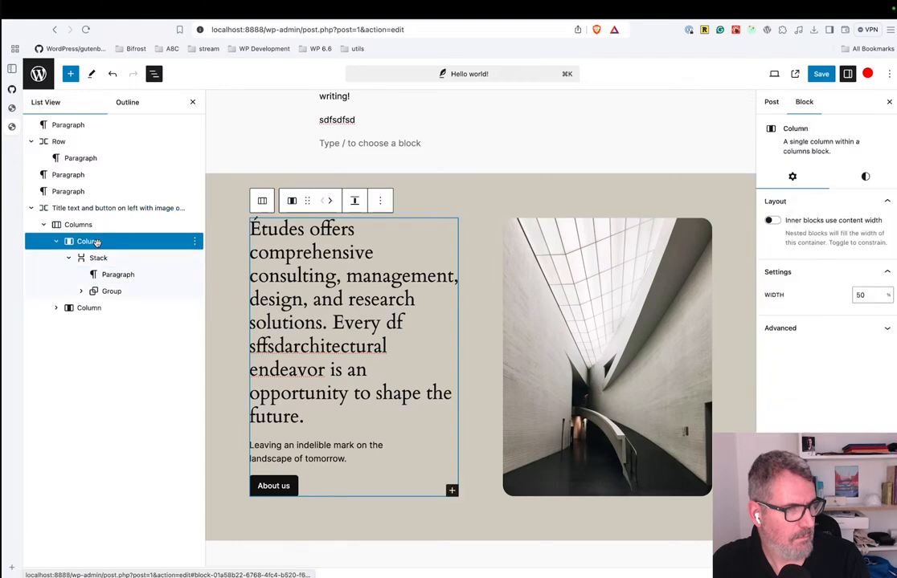
left_click(866, 179)
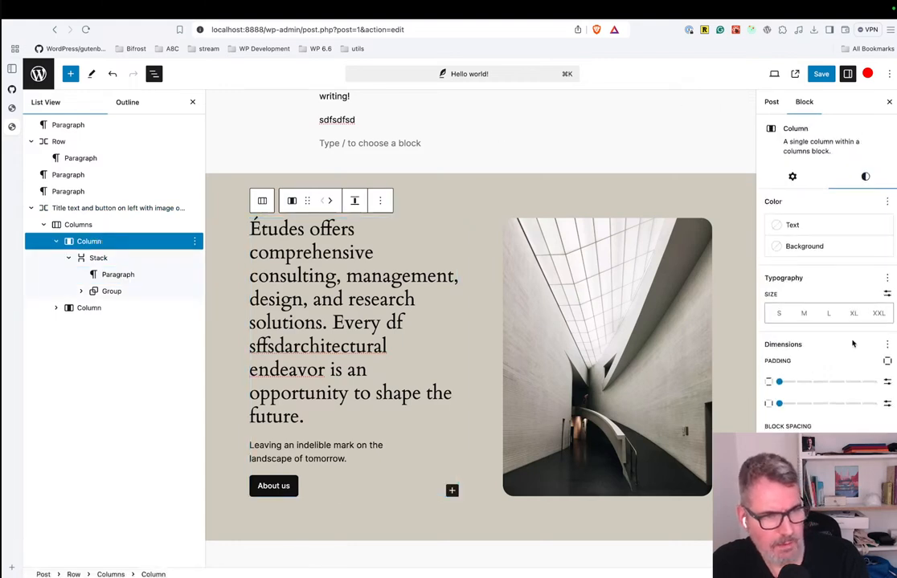
left_click(106, 229)
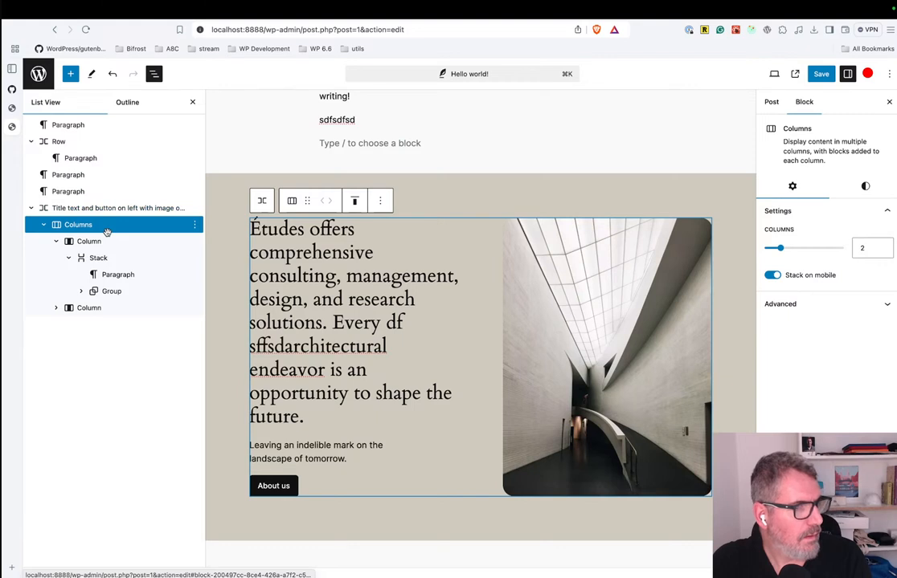
left_click(868, 188)
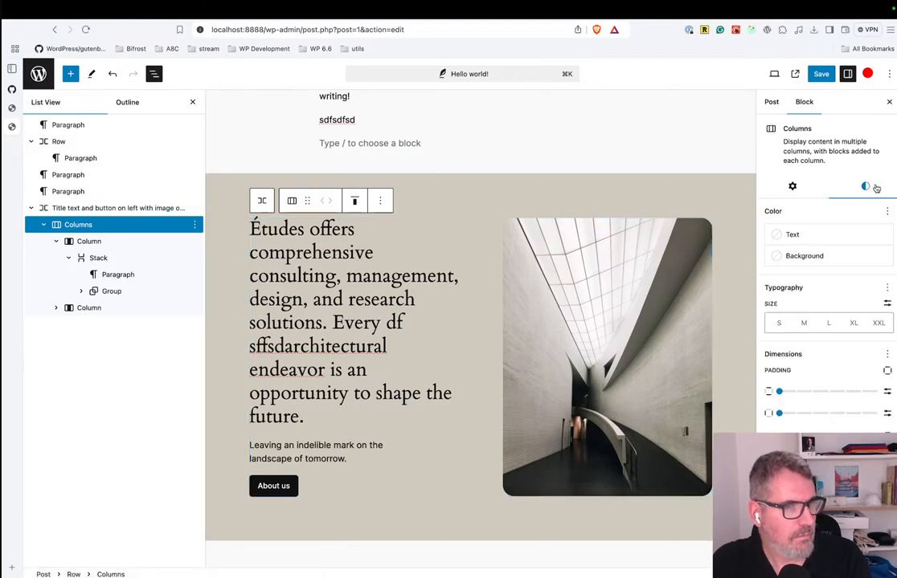
scroll(843, 354, "down", 3)
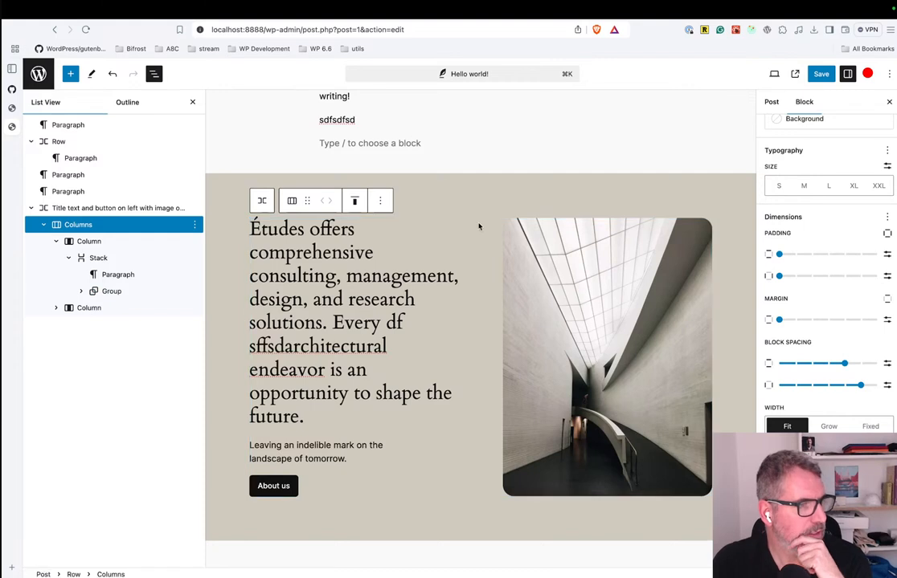
Leave the post editor without saving the changes and reopen the "Hello world!" post.
left_click(29, 66)
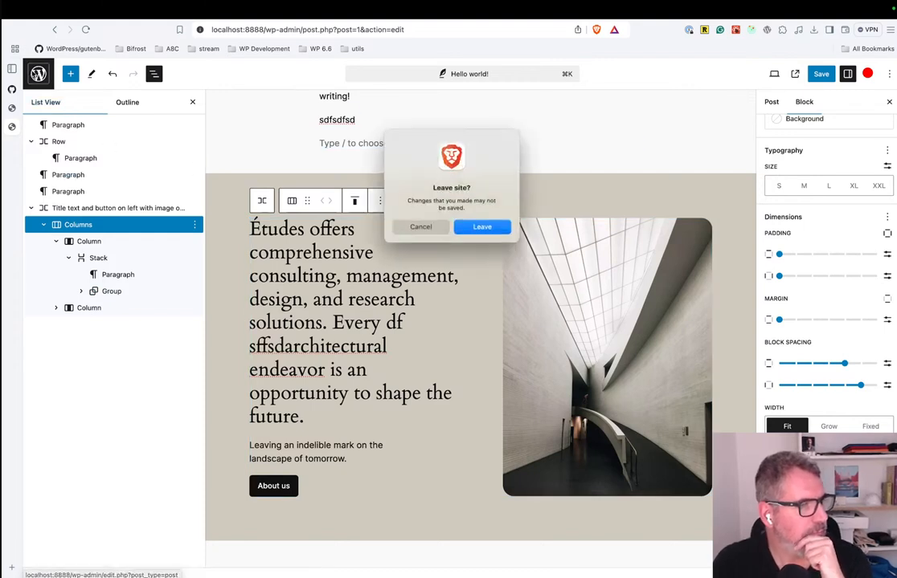
left_click(481, 227)
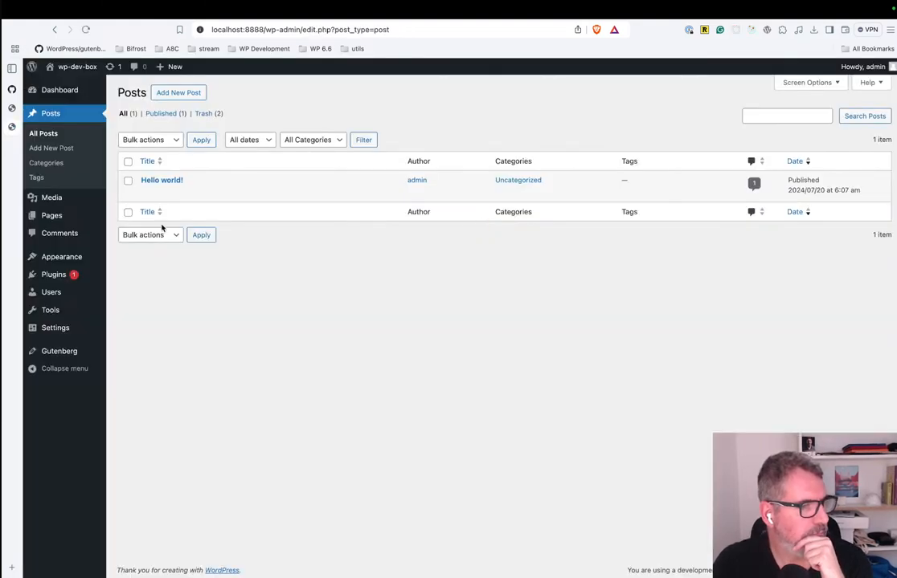
left_click(159, 180)
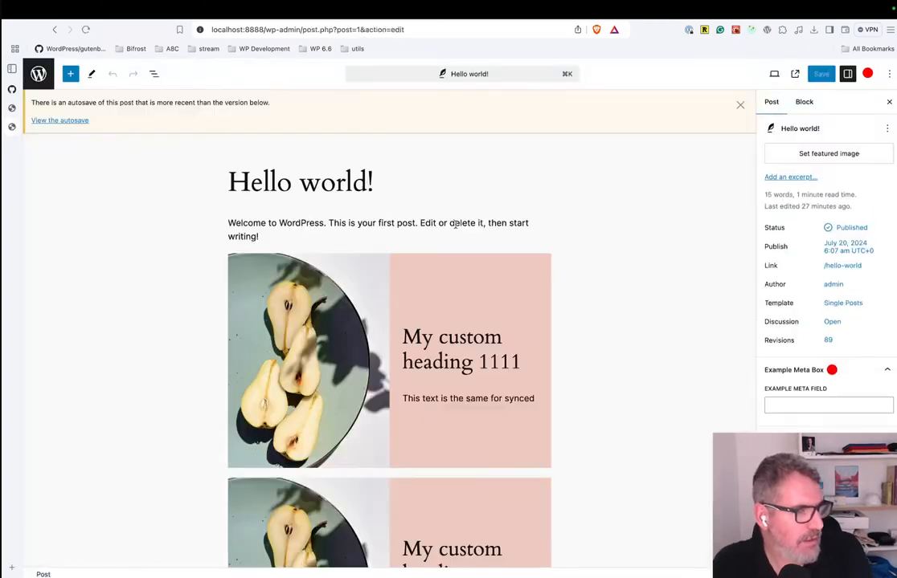
Detach the first My Custom pattern instance in the post and select its Media & Text block.
left_click(478, 262)
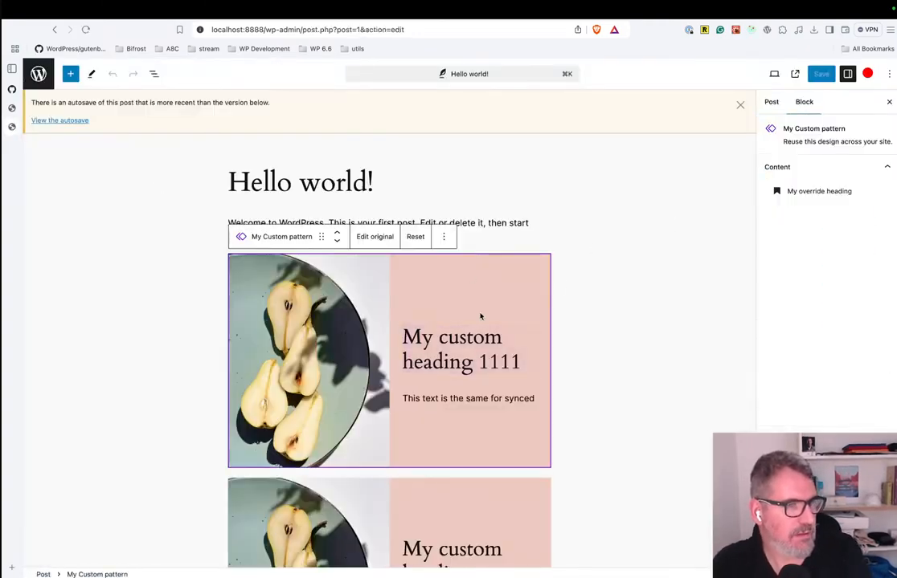
left_click(444, 237)
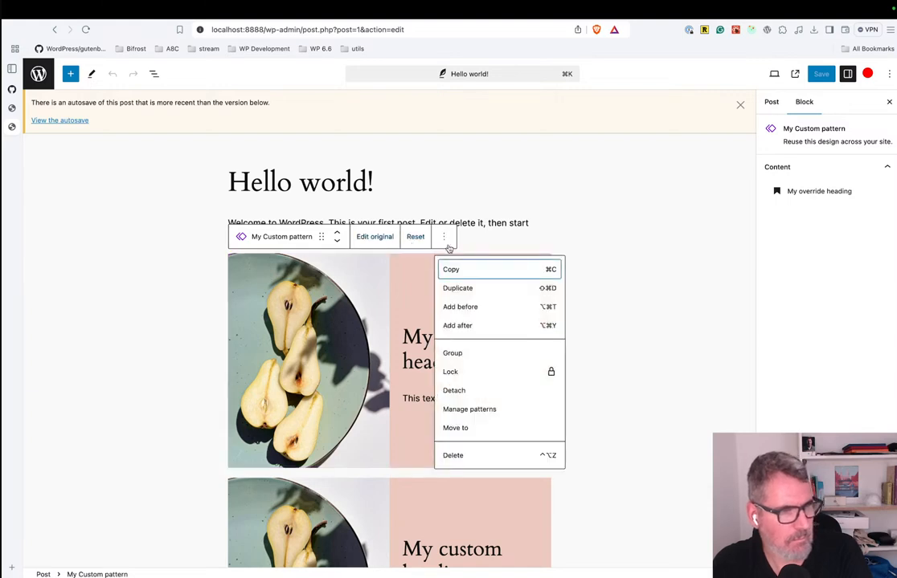
left_click(454, 392)
left_click(615, 268)
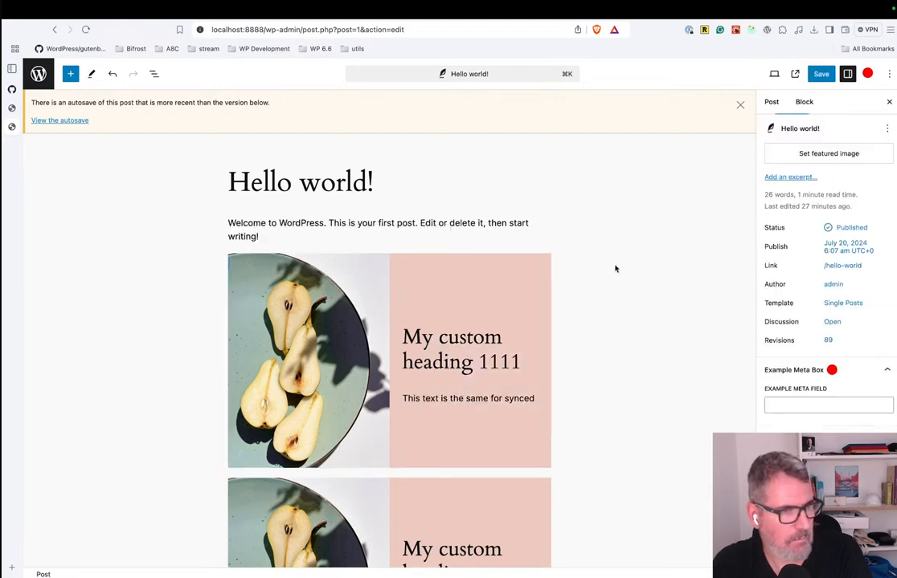
left_click(465, 279)
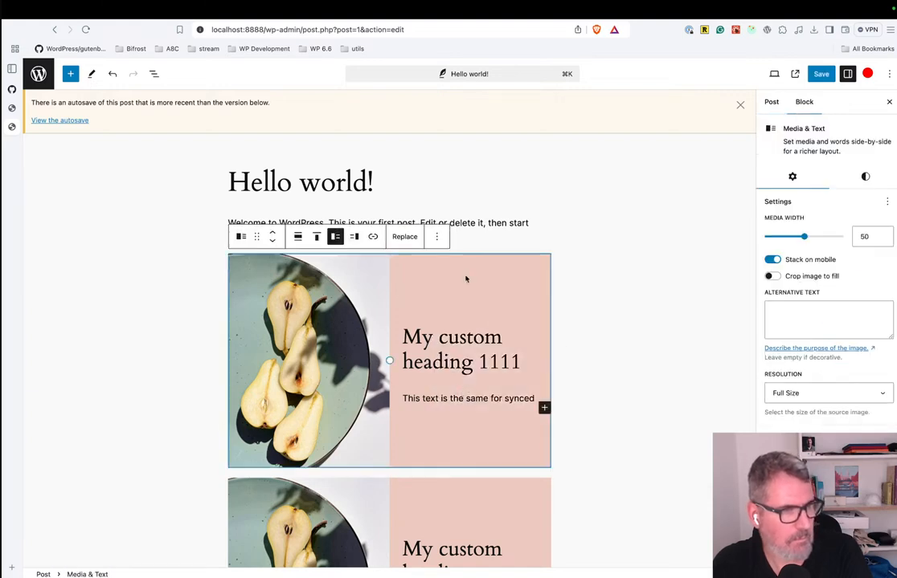
Show the post's block structure and review the style settings of the detached Media & Text block.
left_click(153, 74)
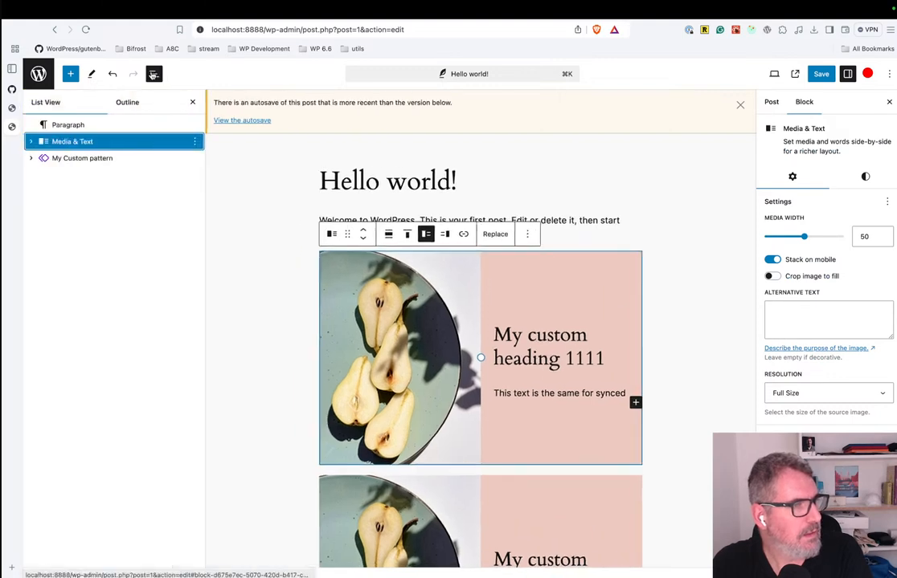
left_click(867, 179)
scroll(814, 311, "down", 1)
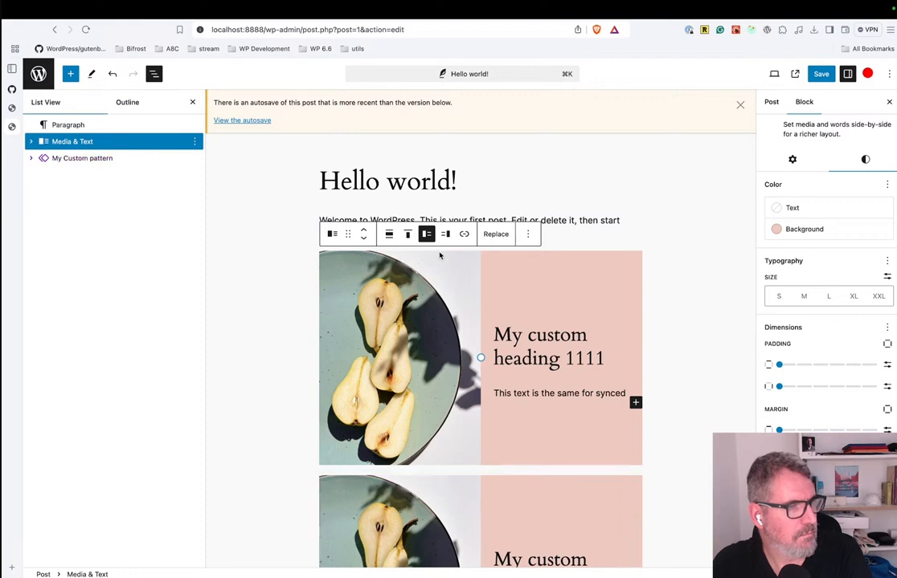
Insert a Group block with the single-container layout below the post's welcome paragraph.
left_click(545, 235)
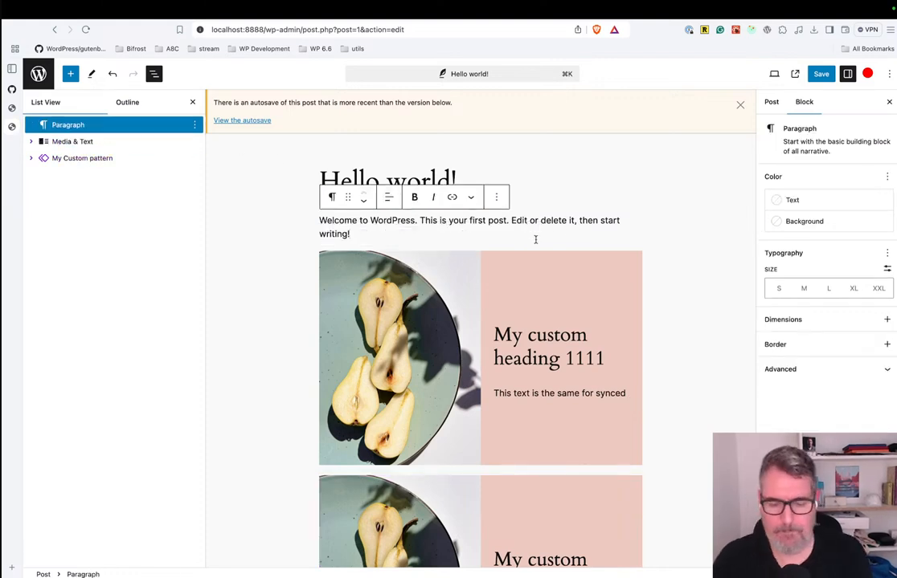
key("Return")
type("/")
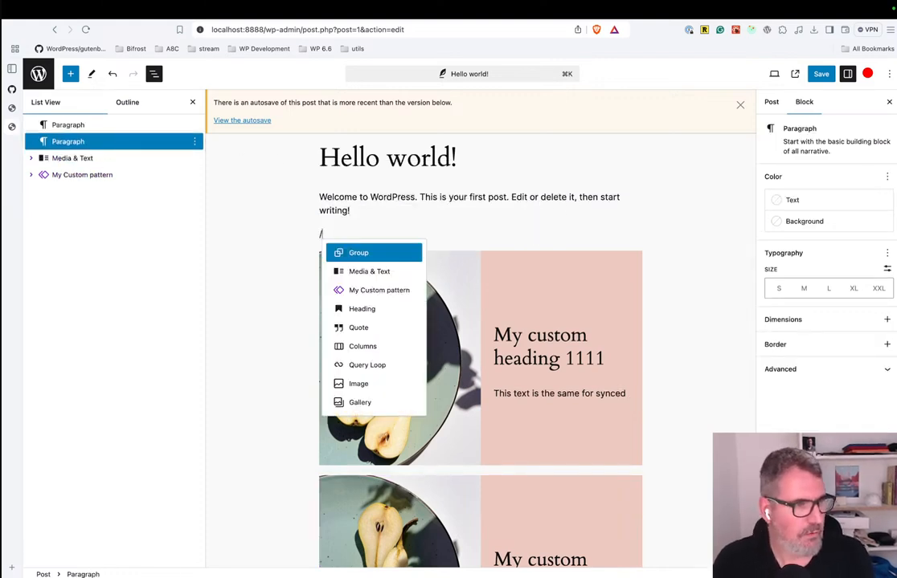
key("Return")
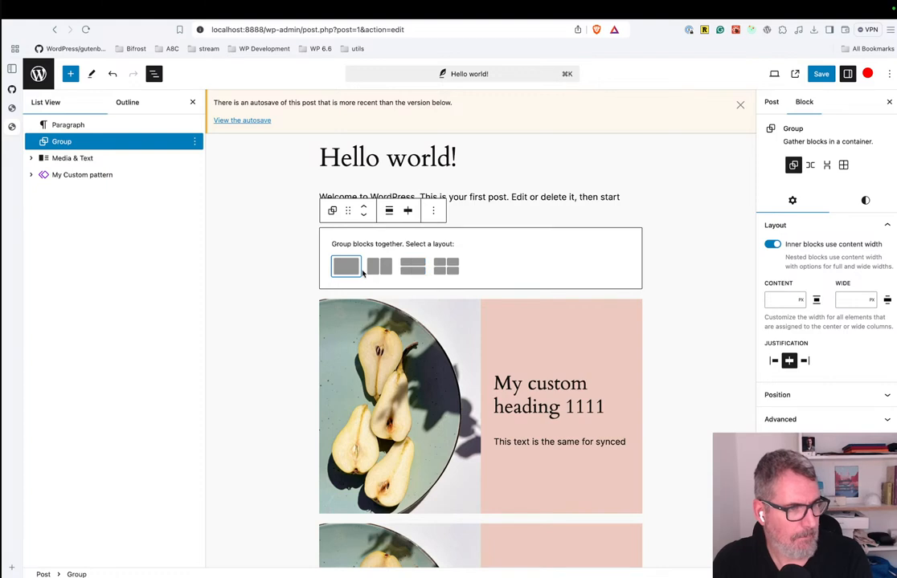
left_click(353, 266)
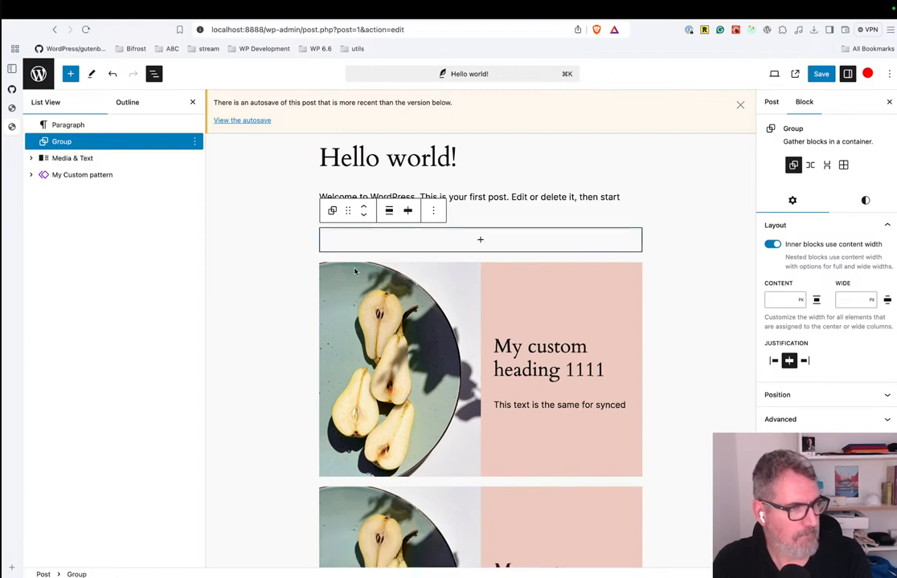
Add a Media & Text block inside the Group with the uploaded pear-halves photo and the content text "fsdfdsfs".
left_click(436, 244)
left_click(536, 321)
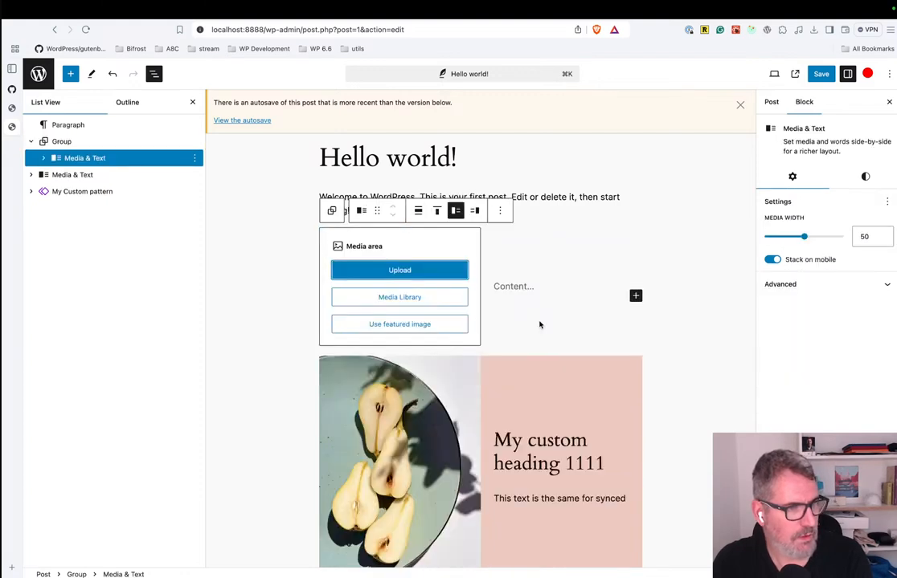
left_click(388, 271)
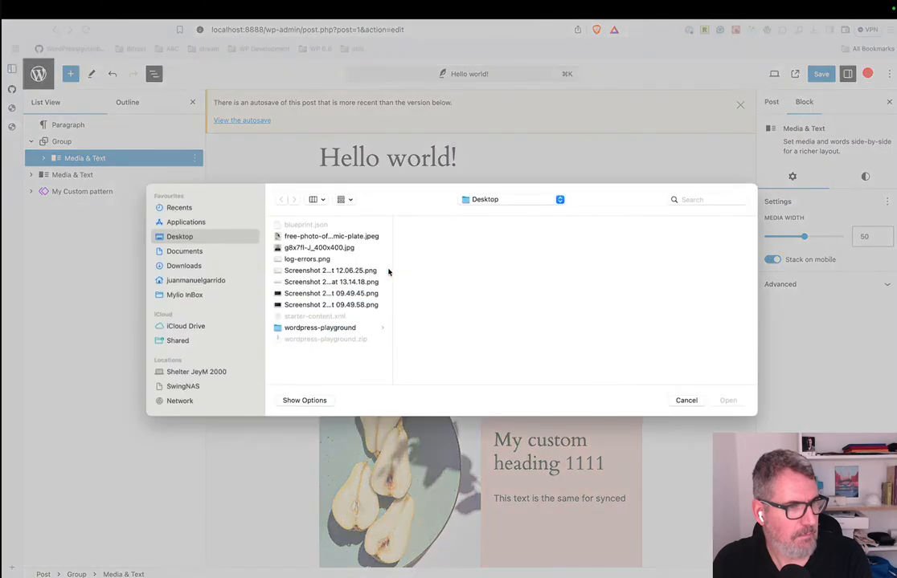
left_click(326, 236)
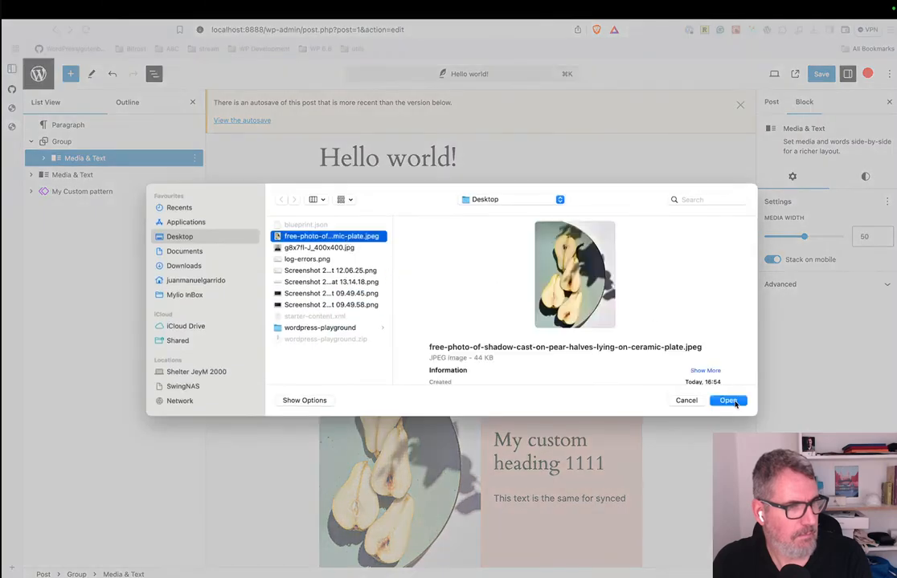
left_click(733, 402)
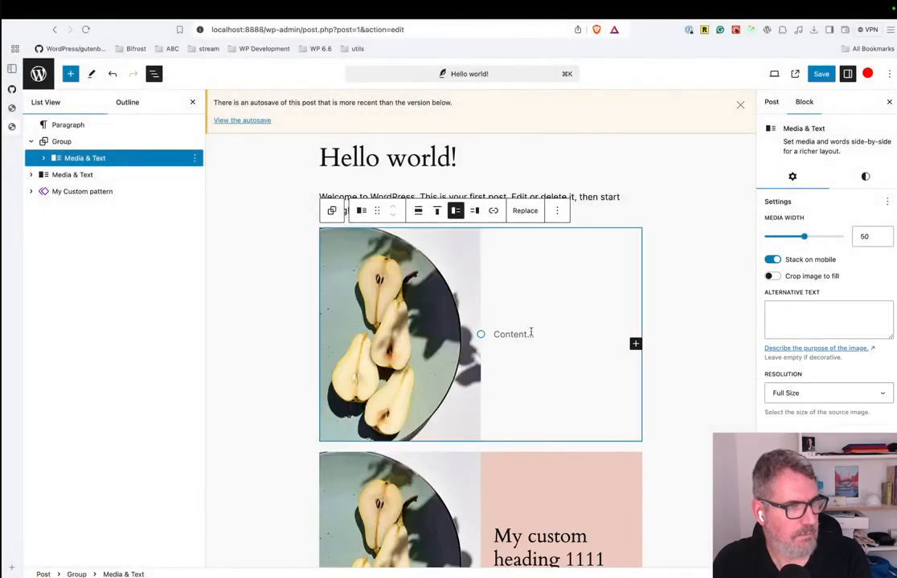
left_click(531, 333)
type("fsdfdsfs")
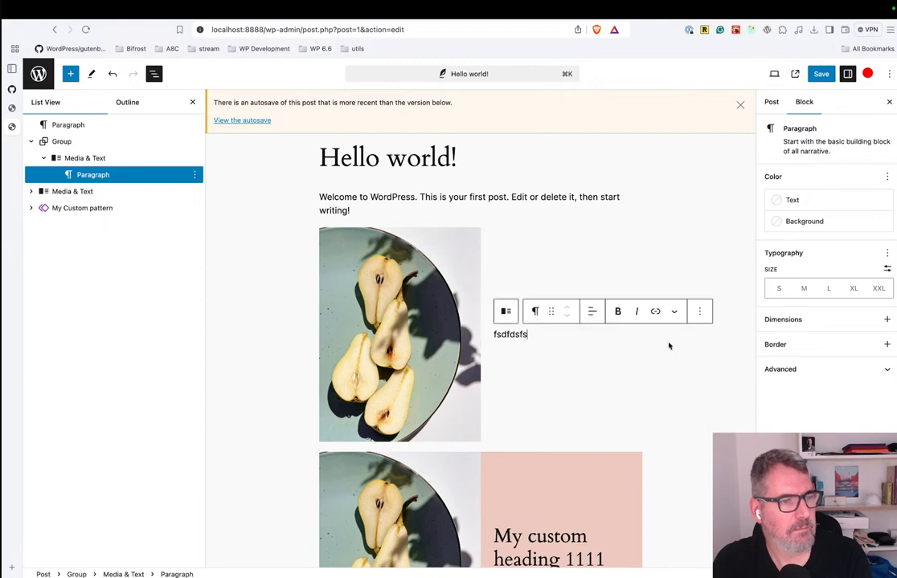
Select the Group around the new Media & Text block and review its style settings.
left_click(681, 388)
left_click(549, 264)
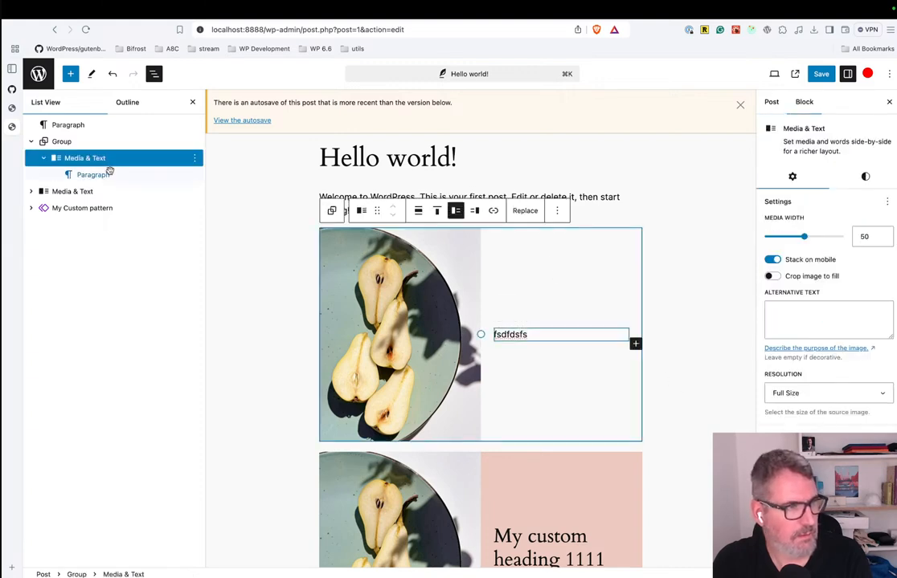
left_click(75, 145)
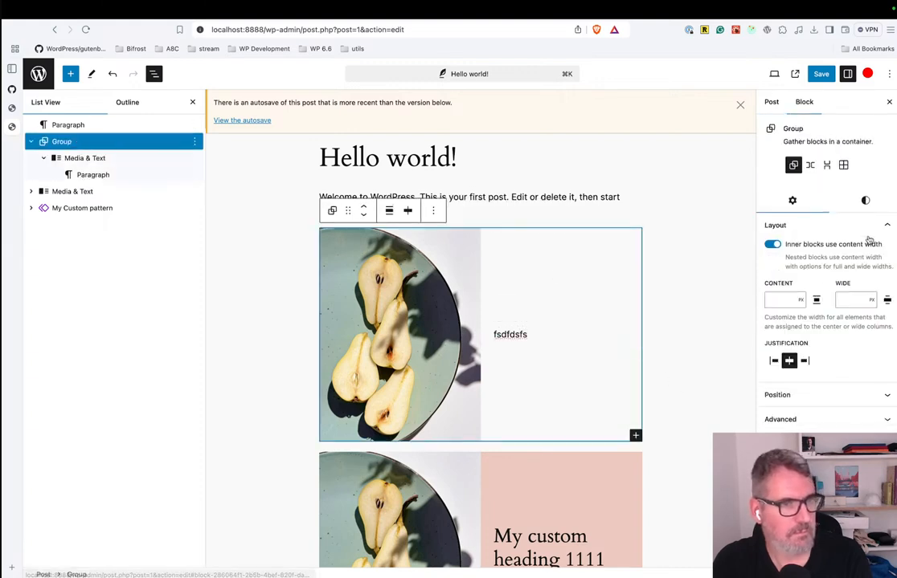
left_click(864, 200)
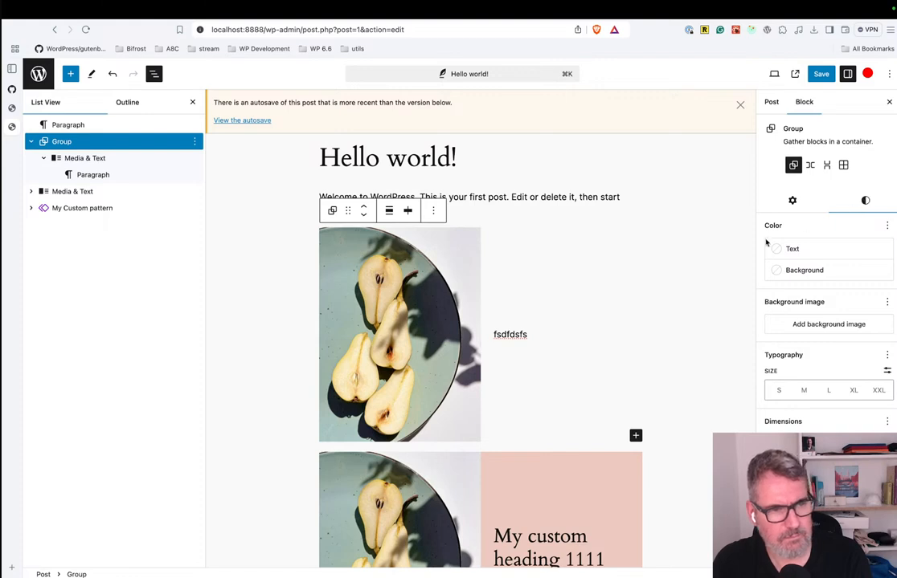
Try the Row, Grid and Stack variations on the Group, switch it back to Group, and select the nested Media & Text block.
left_click(810, 165)
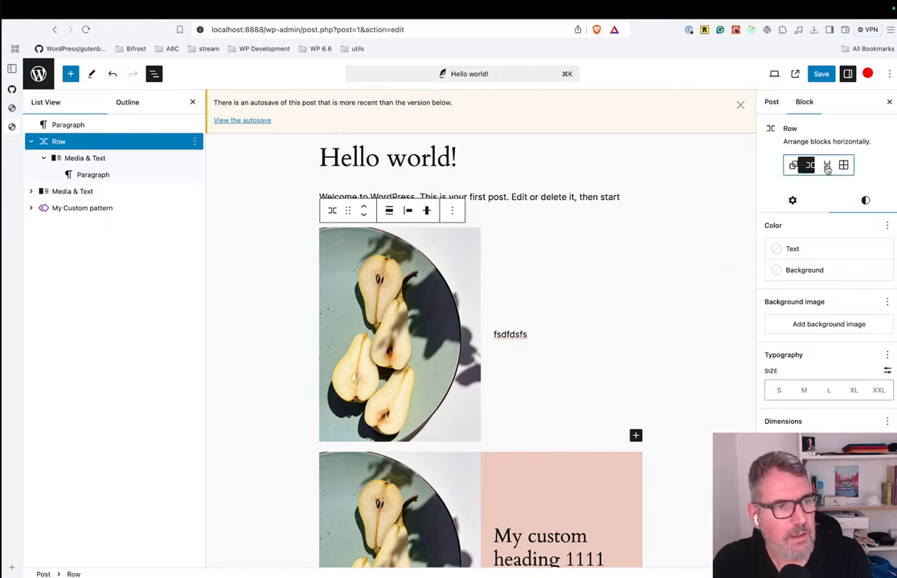
left_click(844, 166)
left_click(827, 165)
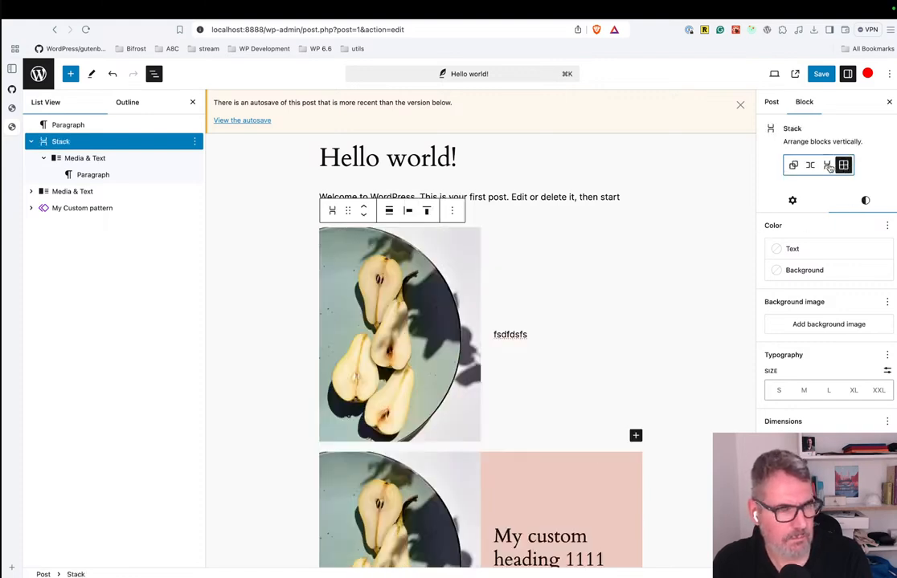
left_click(794, 166)
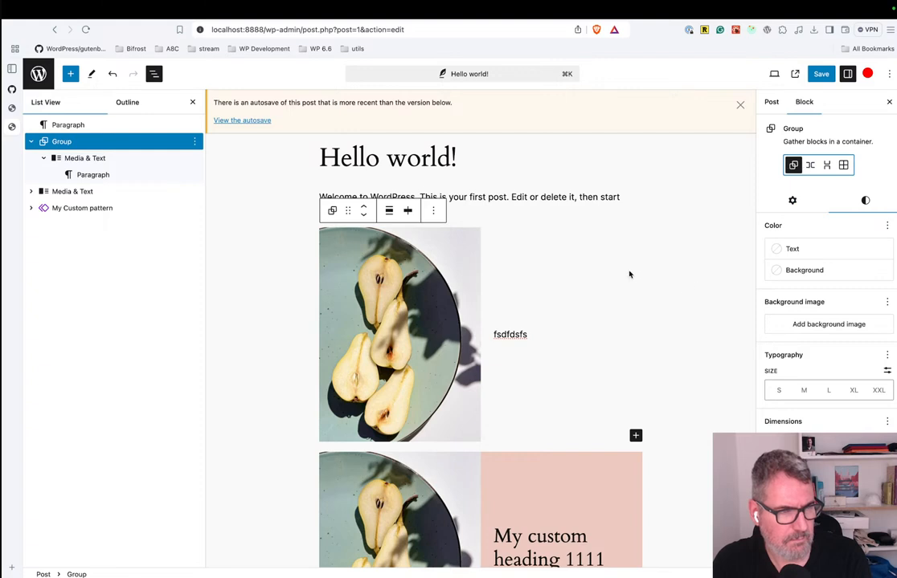
left_click(564, 265)
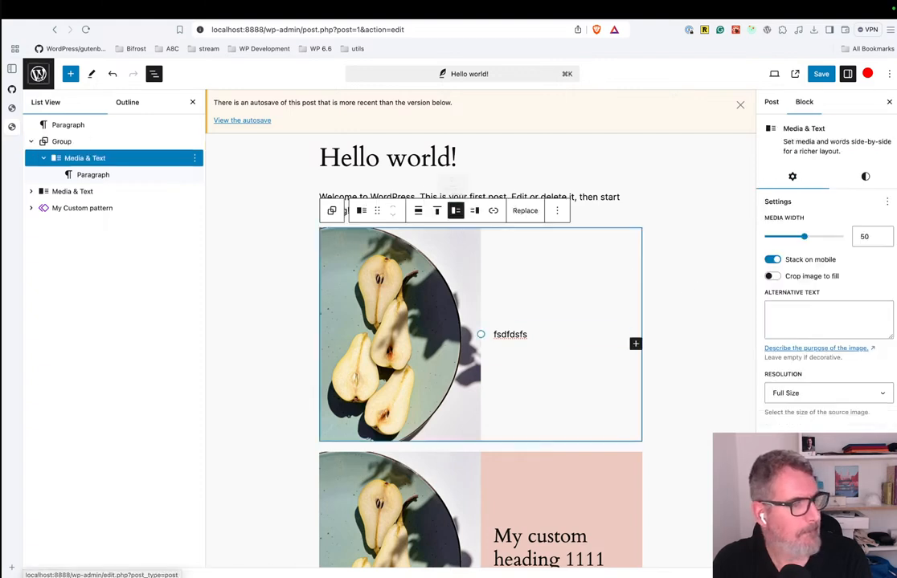
Leave the post without saving and open the Blog Home template for editing in the site editor, dismissing the plugin error notice.
left_click(36, 72)
left_click(490, 226)
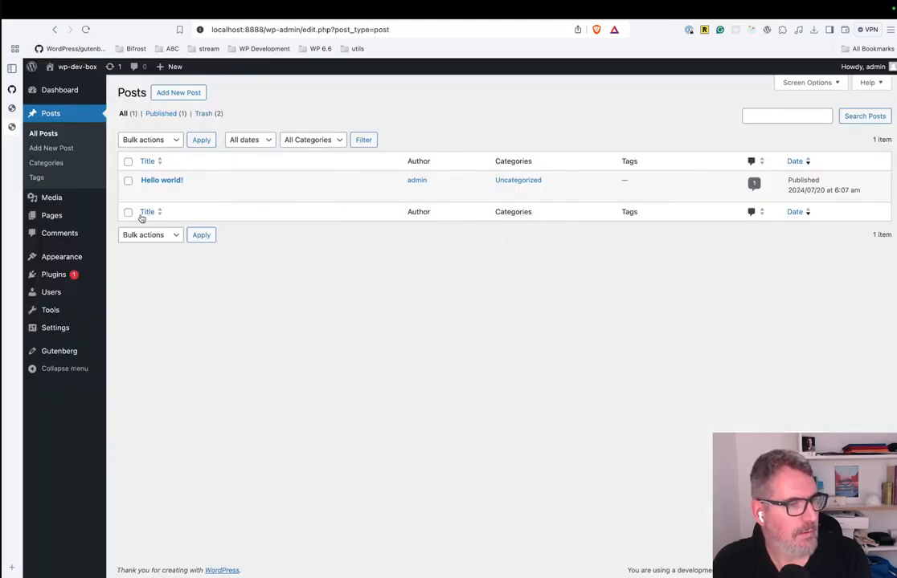
mouse_move(61, 257)
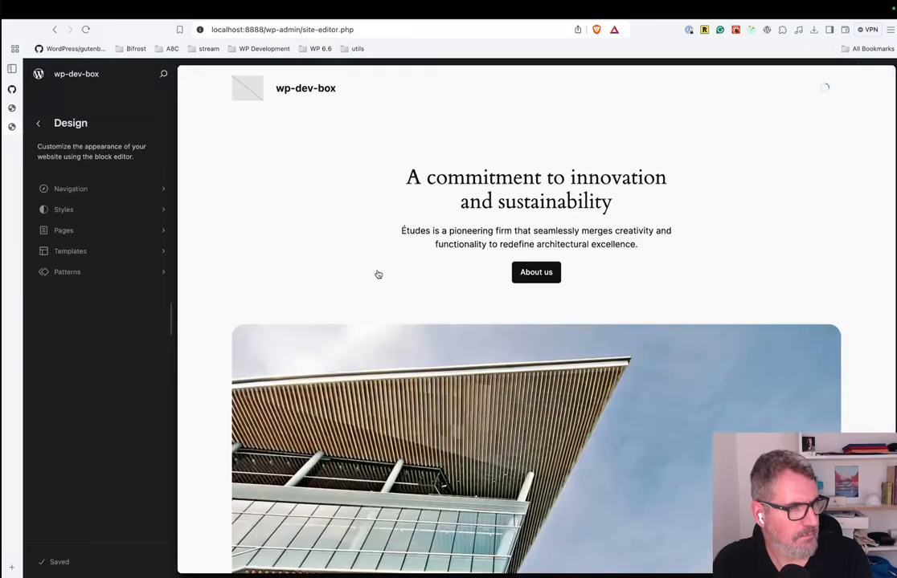
left_click(563, 217)
left_click(556, 208)
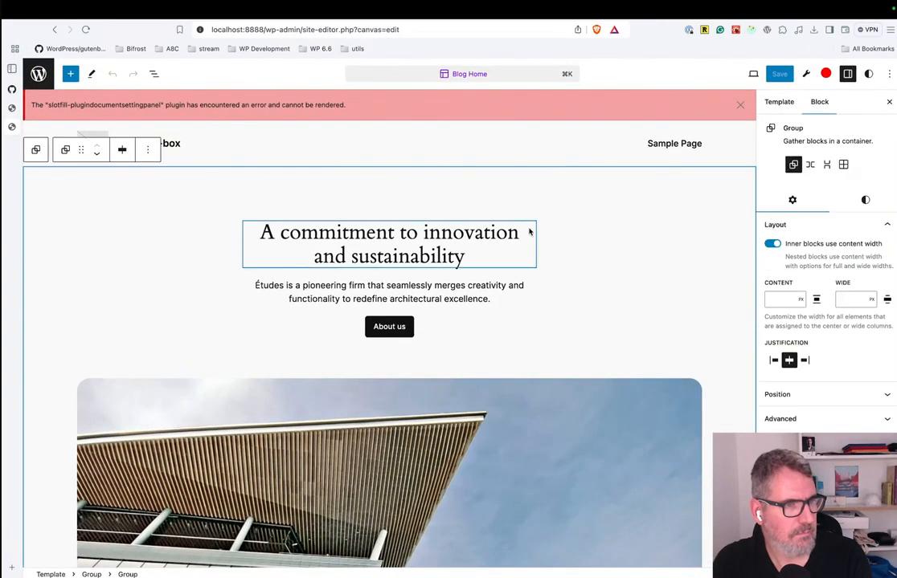
left_click(739, 106)
Leave the site editor and deactivate the WP Block Development Examples - Slotfill 2fb190 and Gutenberg plugins.
left_click(36, 74)
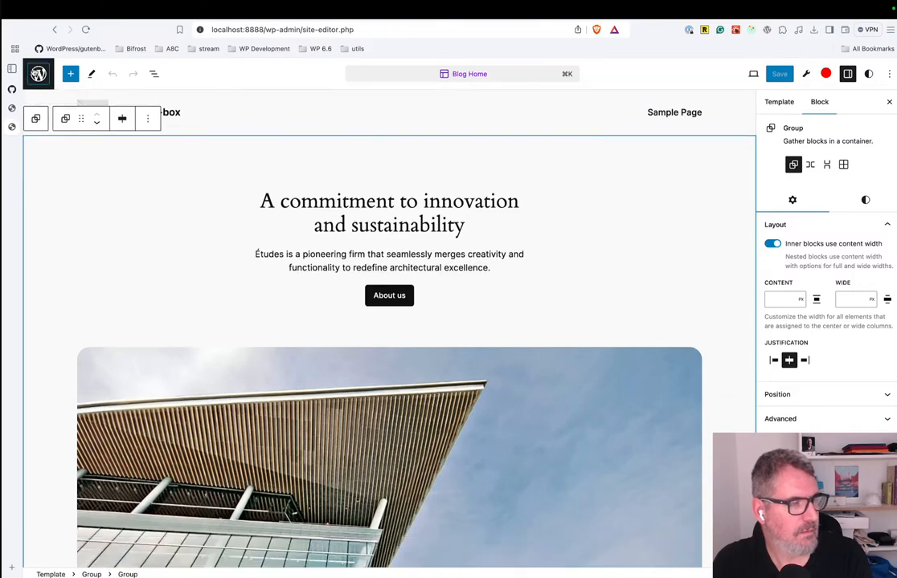
left_click(40, 75)
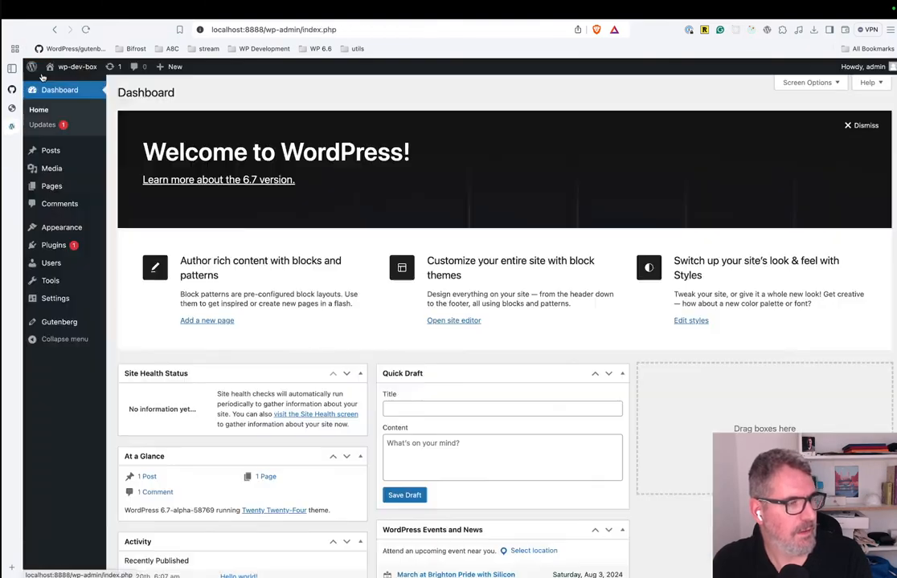
left_click(67, 247)
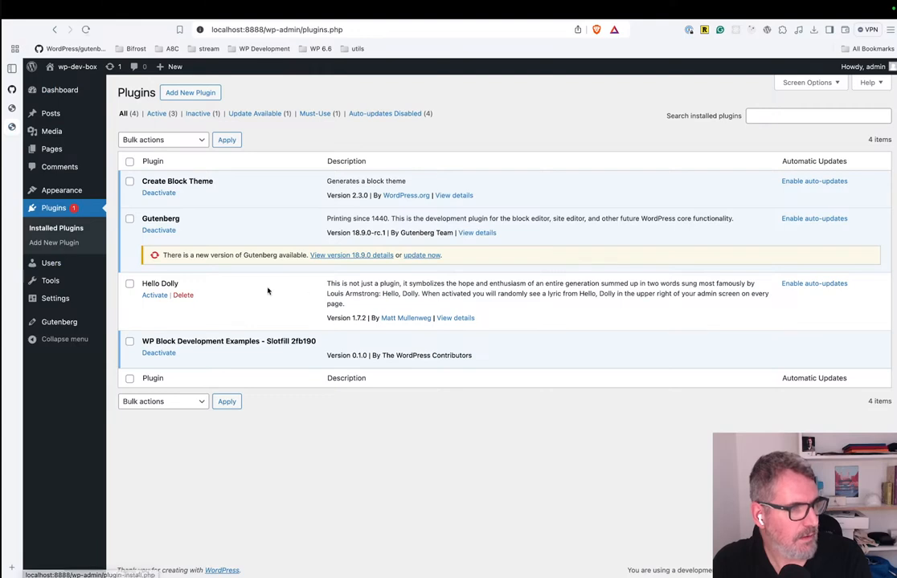
left_click(165, 354)
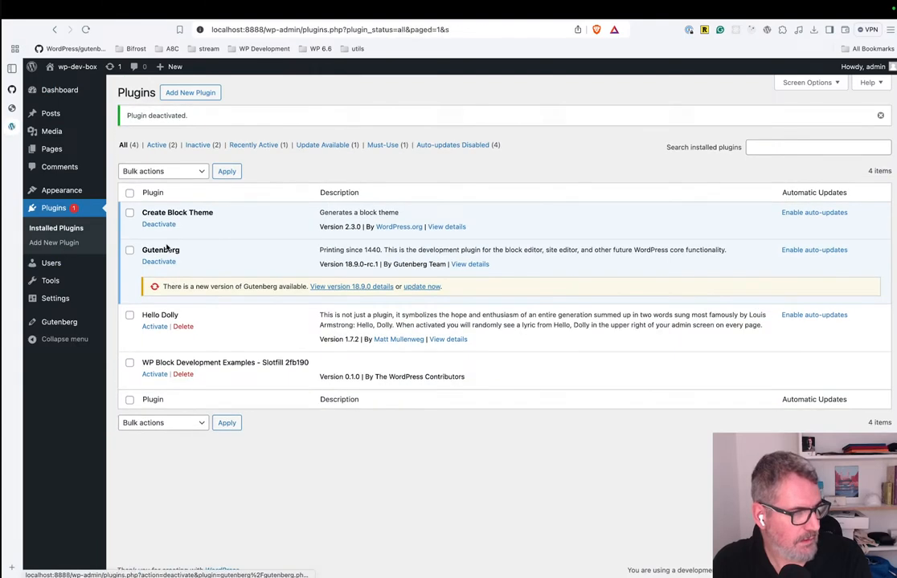
left_click(161, 262)
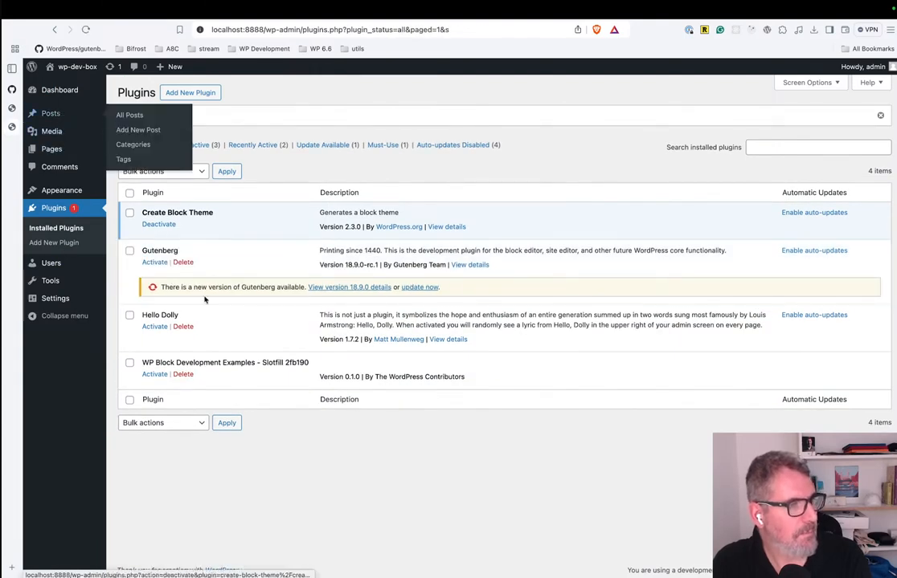
Reopen the Blog Home template in the site editor.
left_click(45, 116)
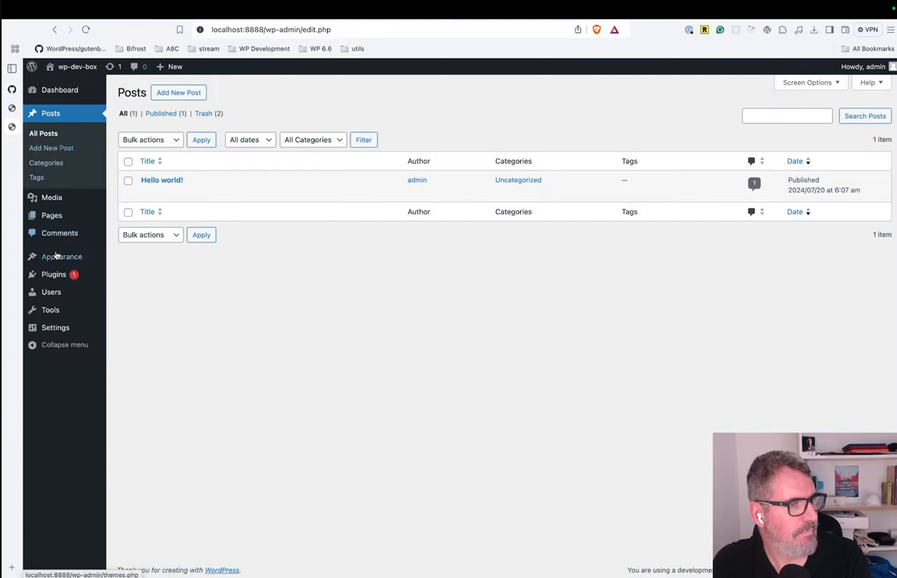
mouse_move(65, 257)
left_click(132, 273)
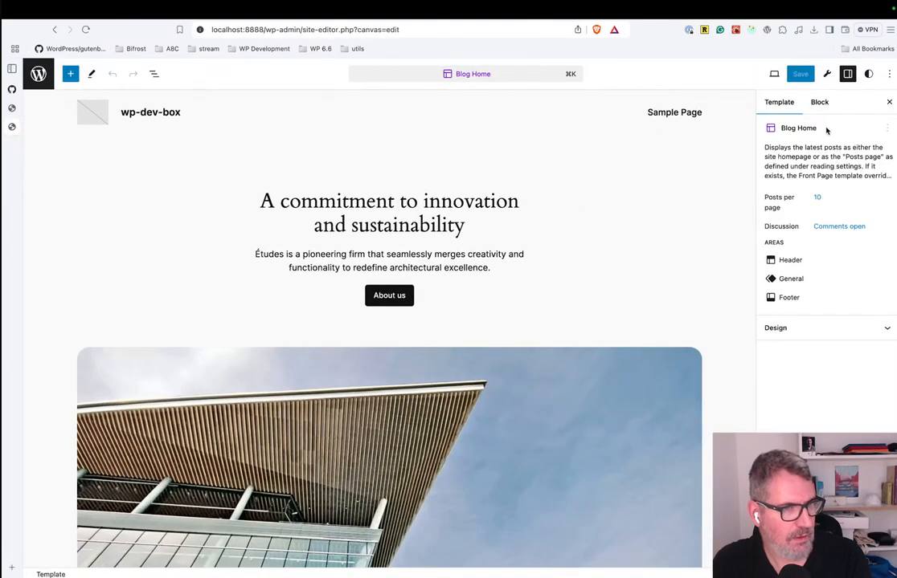
Review the block settings of the Spacer, "A commitment to innovation and sustainability" heading and paragraph in the hero section.
left_click(821, 102)
left_click(437, 242)
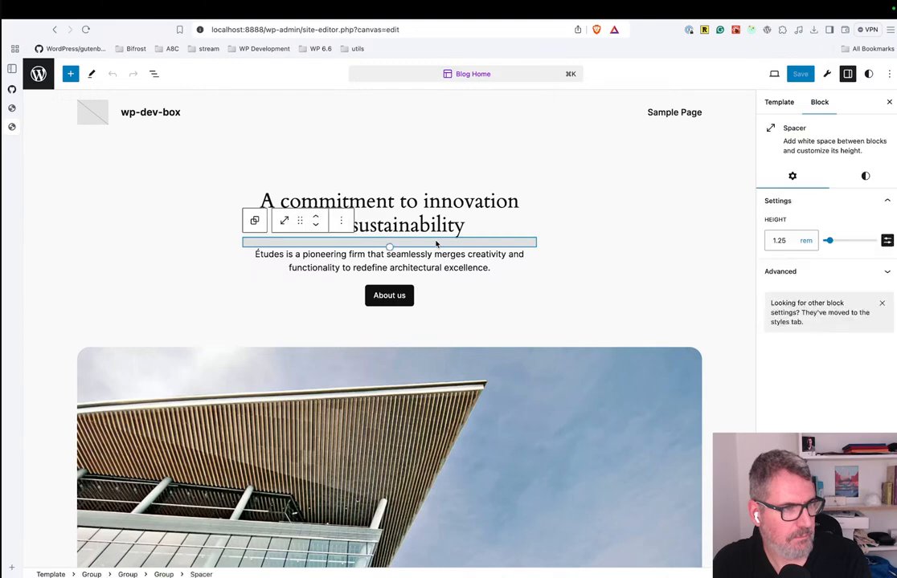
left_click(477, 203)
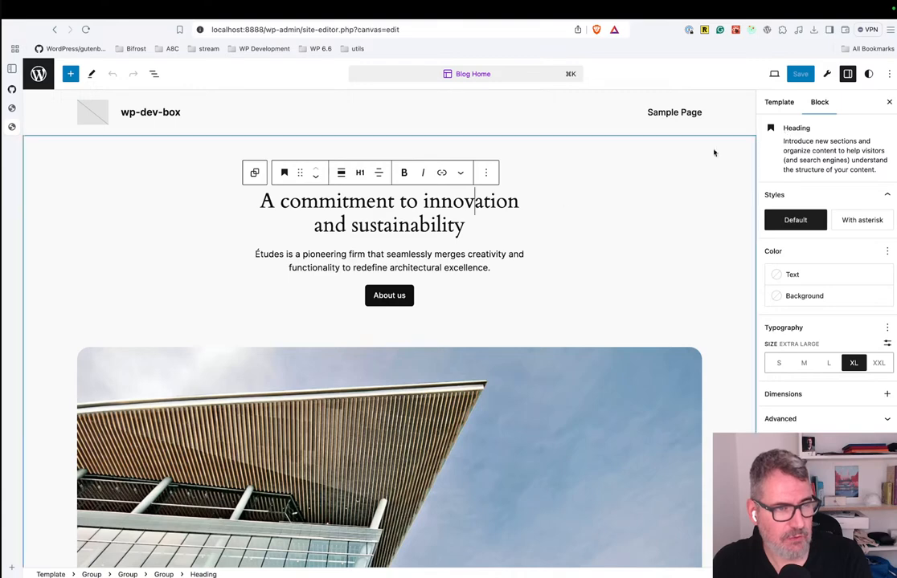
left_click(298, 255)
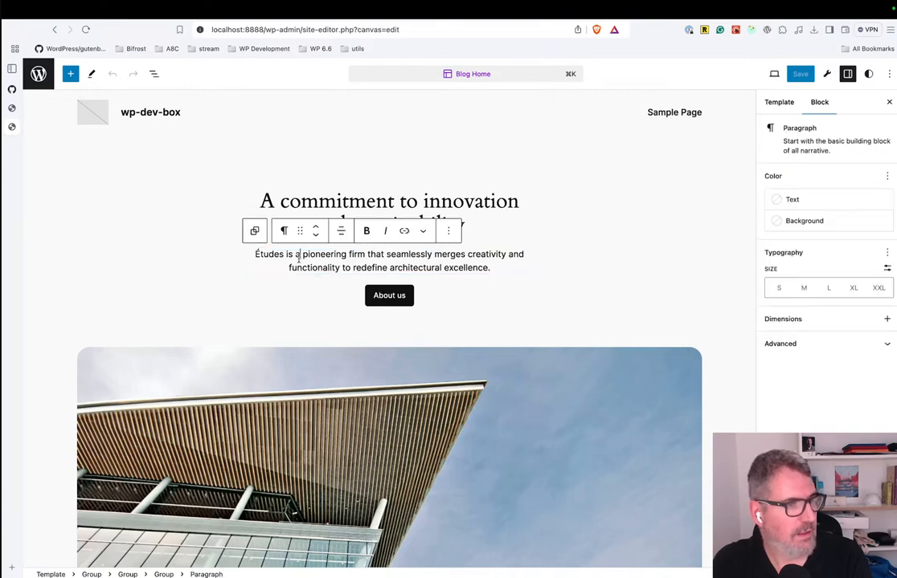
Review the style settings of the Group holding the hero heading and About us button, and return to the admin dashboard.
left_click(153, 74)
left_click(86, 176)
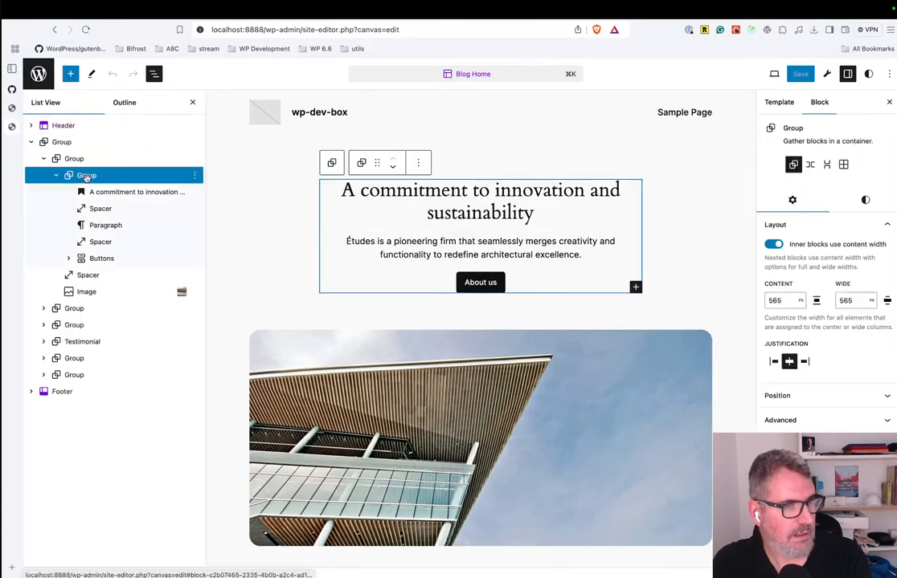
left_click(864, 201)
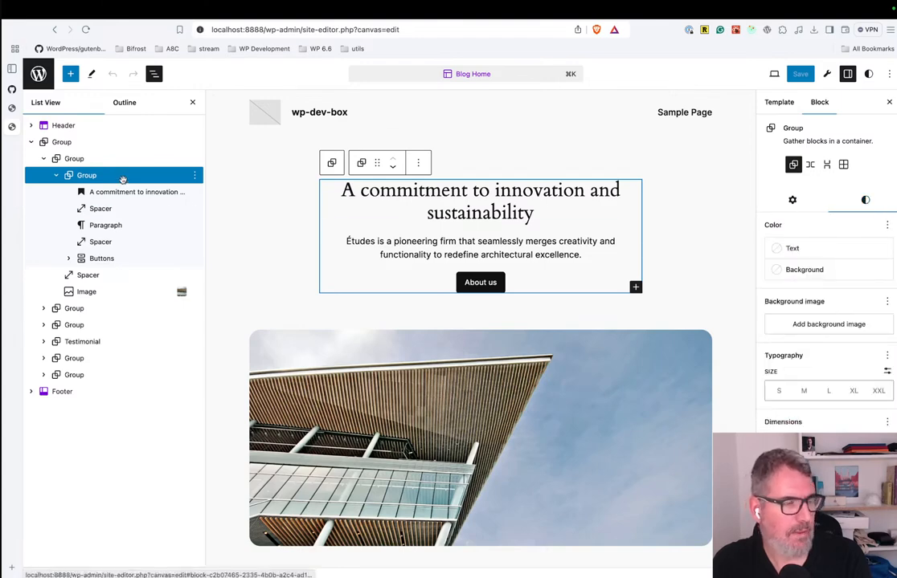
left_click(38, 73)
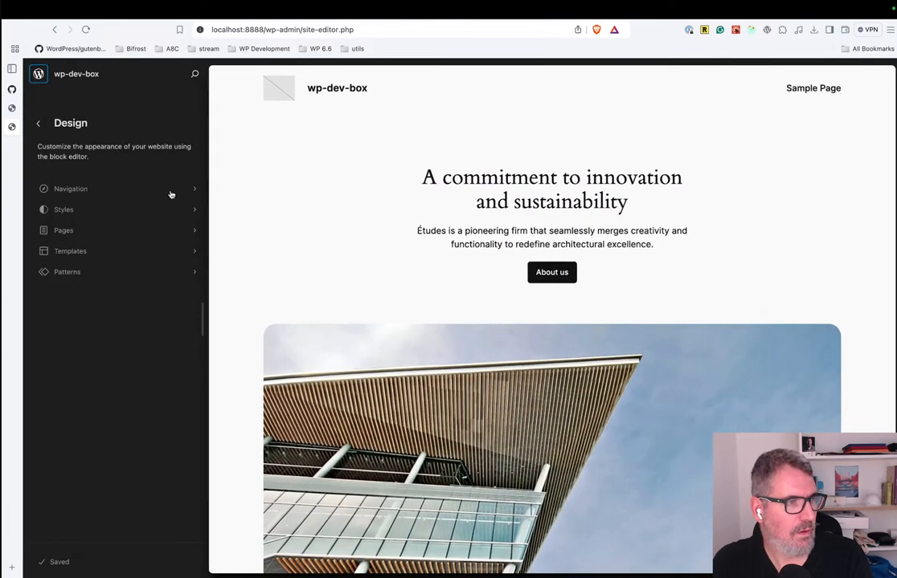
left_click(38, 73)
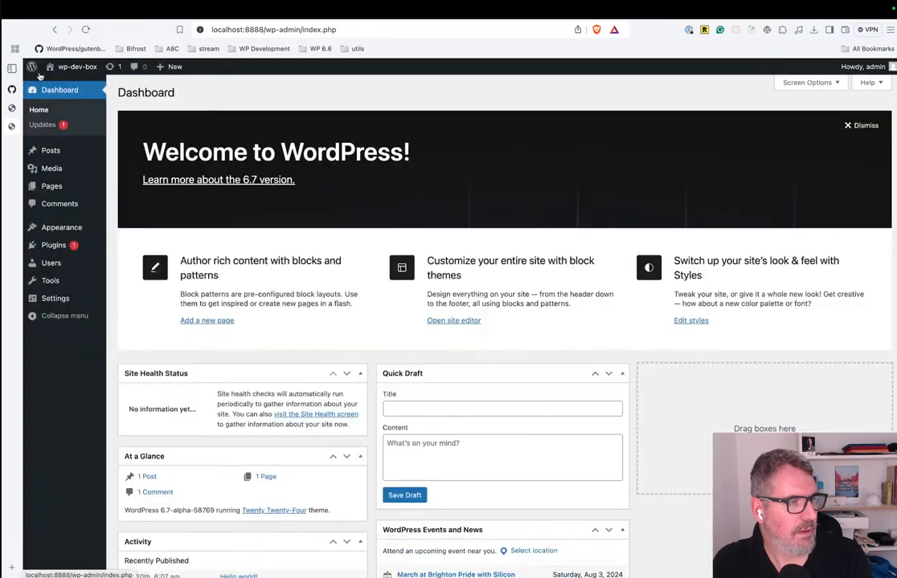
Activate the installed Assembler theme and open the list of posts.
left_click(128, 228)
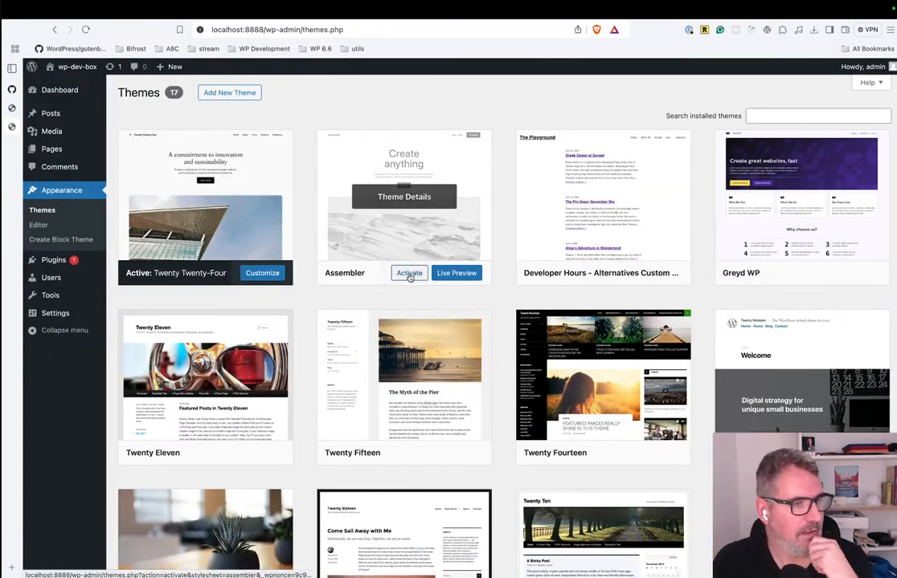
left_click(409, 273)
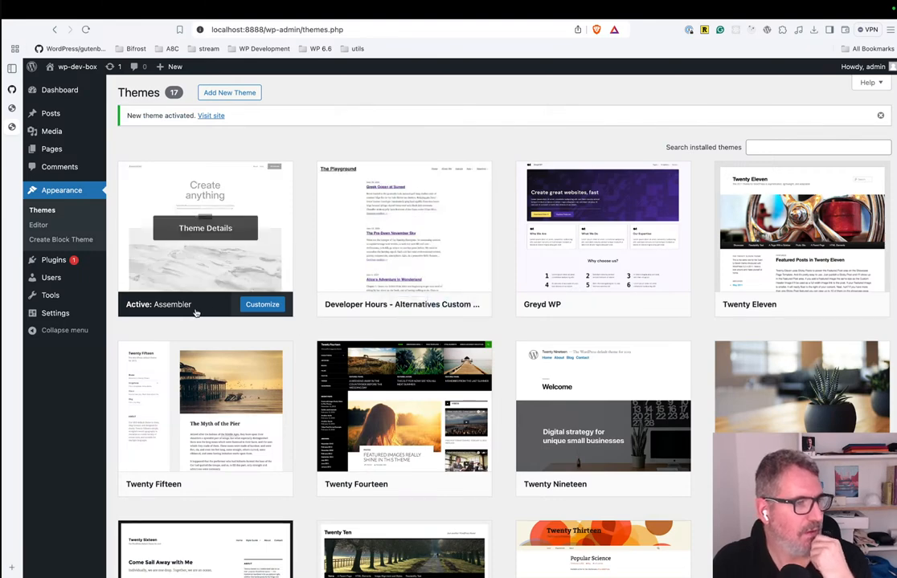
mouse_move(56, 117)
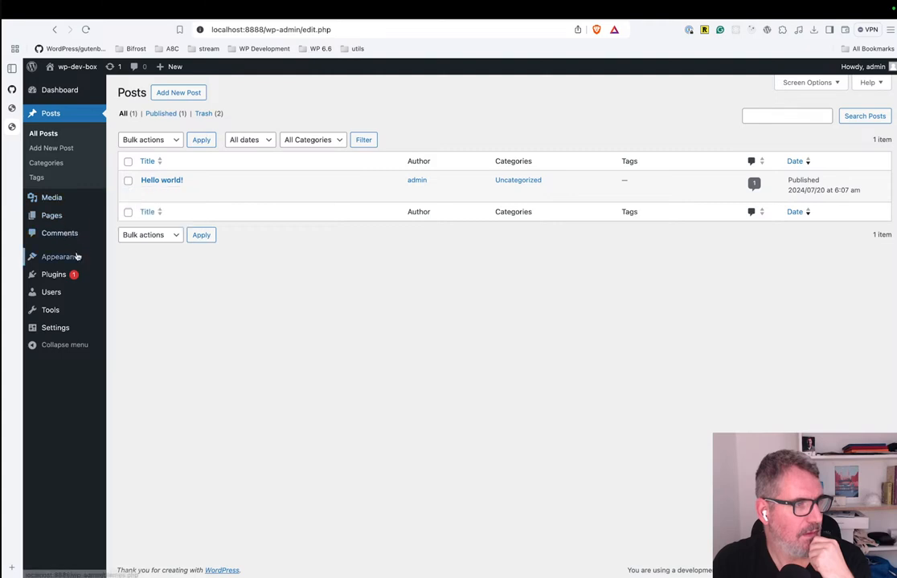
Open the Blog Home template in the site editor and select its Footer block.
mouse_move(77, 255)
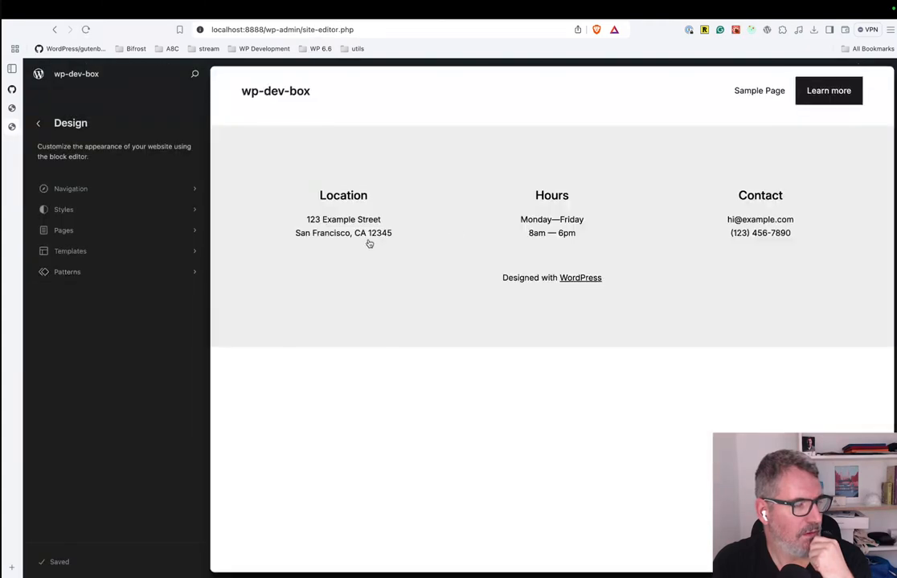
left_click(499, 167)
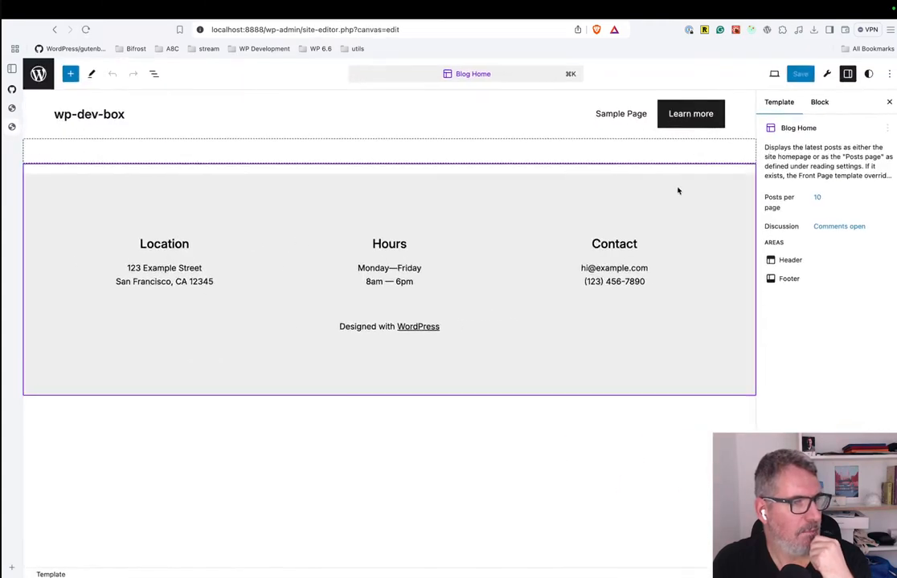
left_click(601, 195)
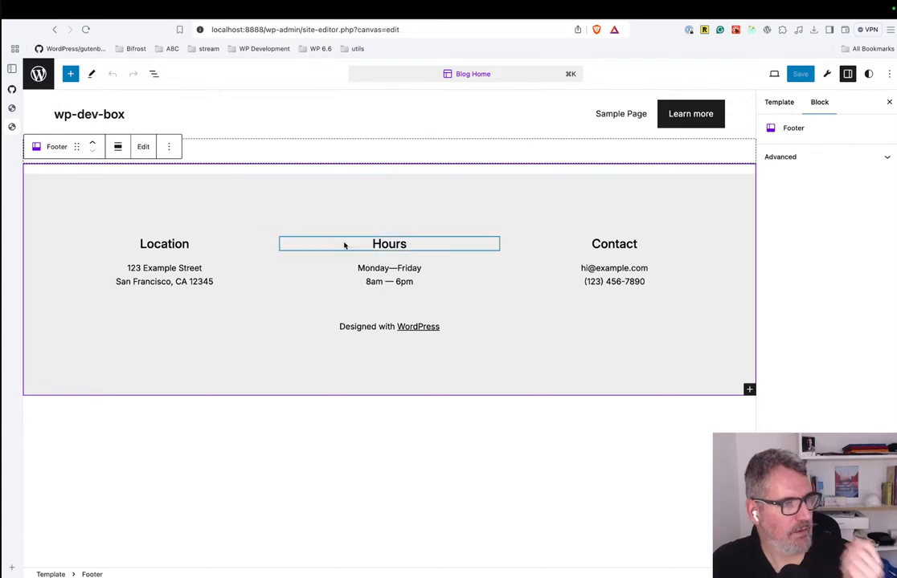
Leave the site editor and view the Sample Page on the wp-dev-box front end.
left_click(37, 73)
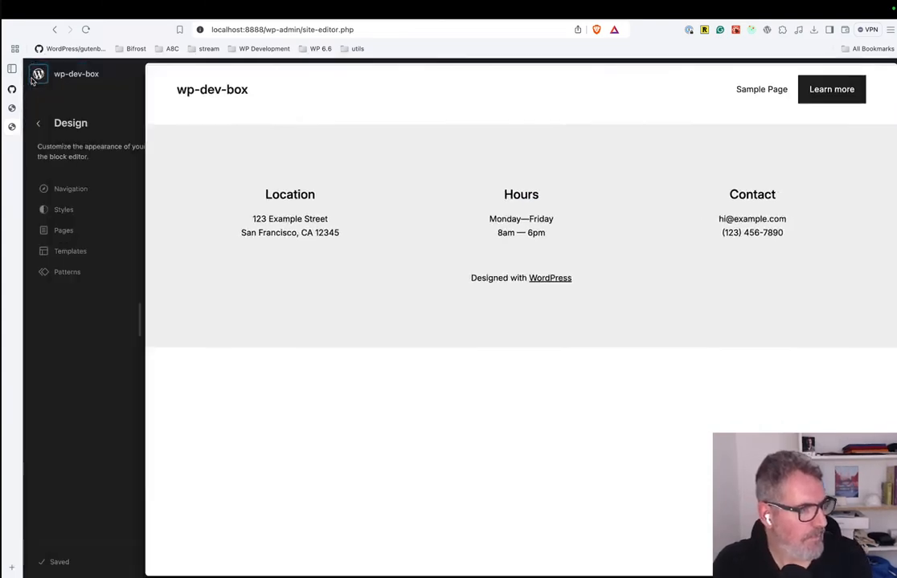
left_click(69, 74)
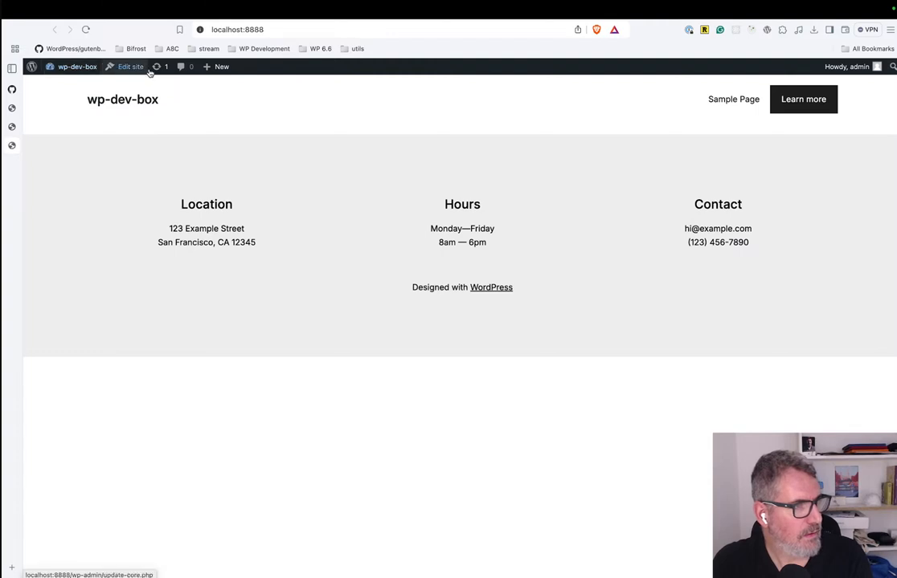
mouse_move(66, 72)
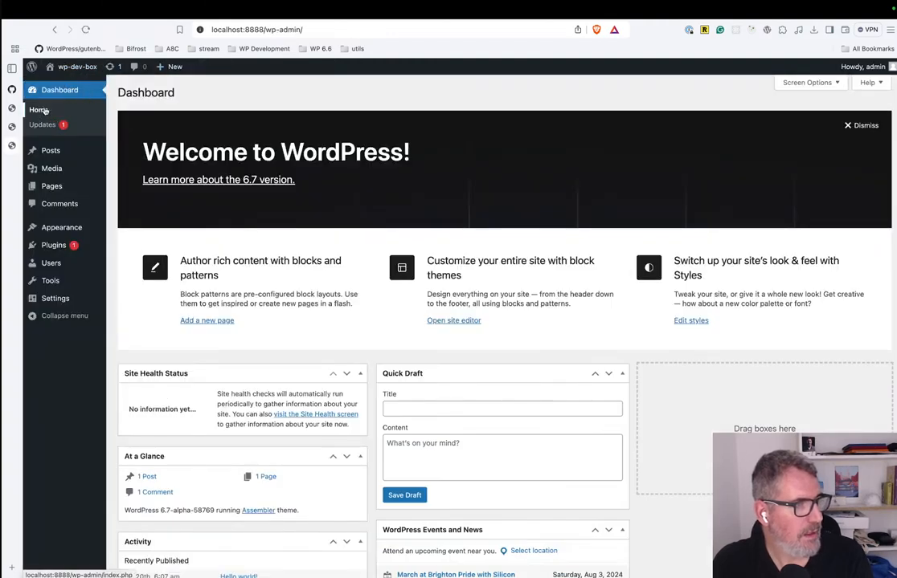
left_click(64, 85)
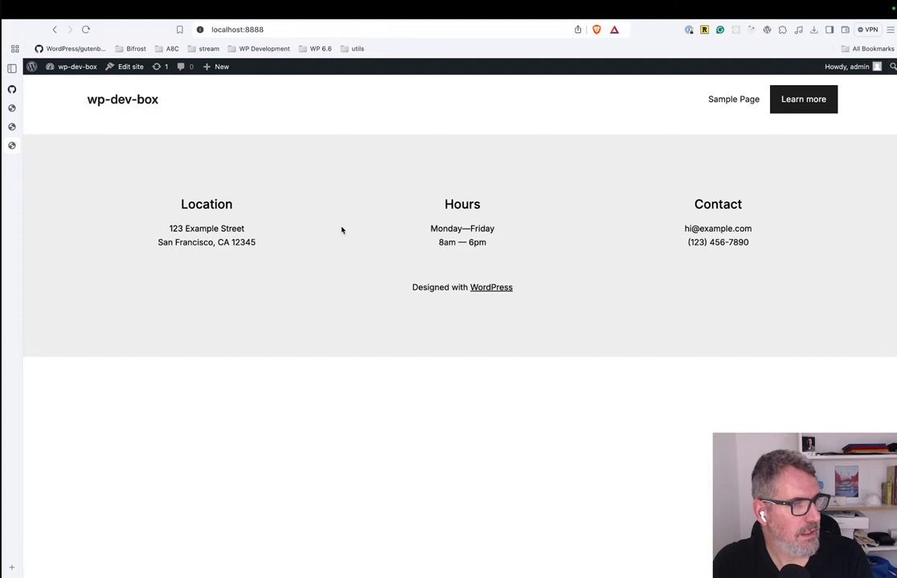
left_click(724, 100)
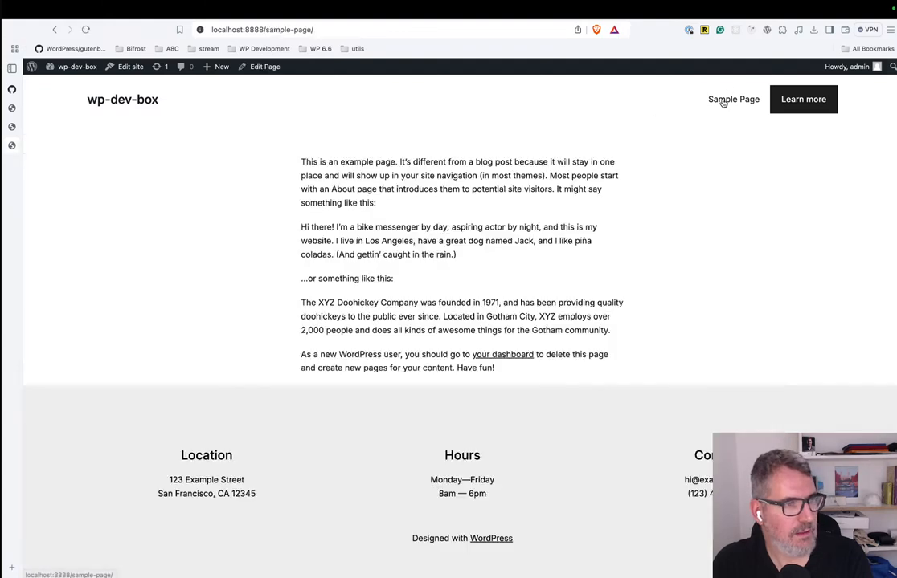
Open the Sample Page's template in the site editor and display the style options of the Columns block inside the Footer Container.
left_click(128, 66)
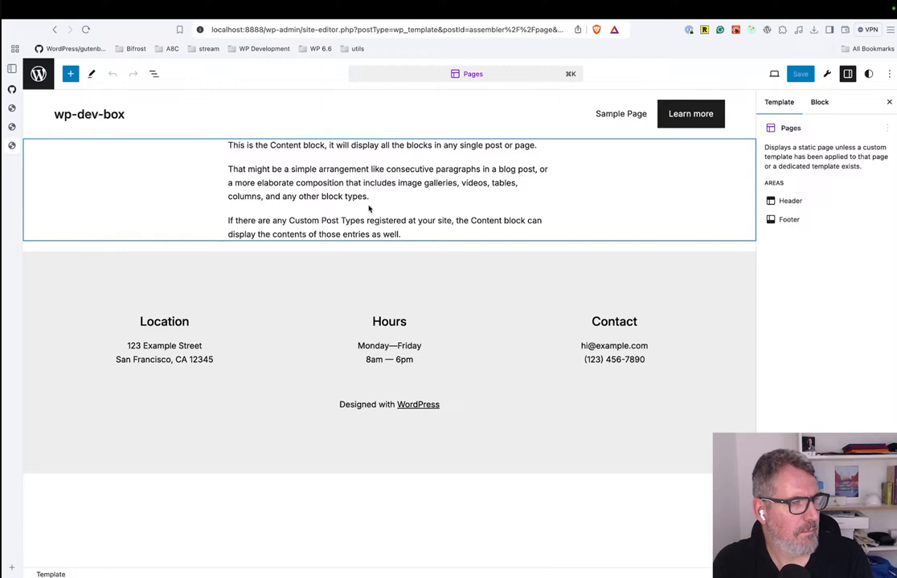
left_click(369, 209)
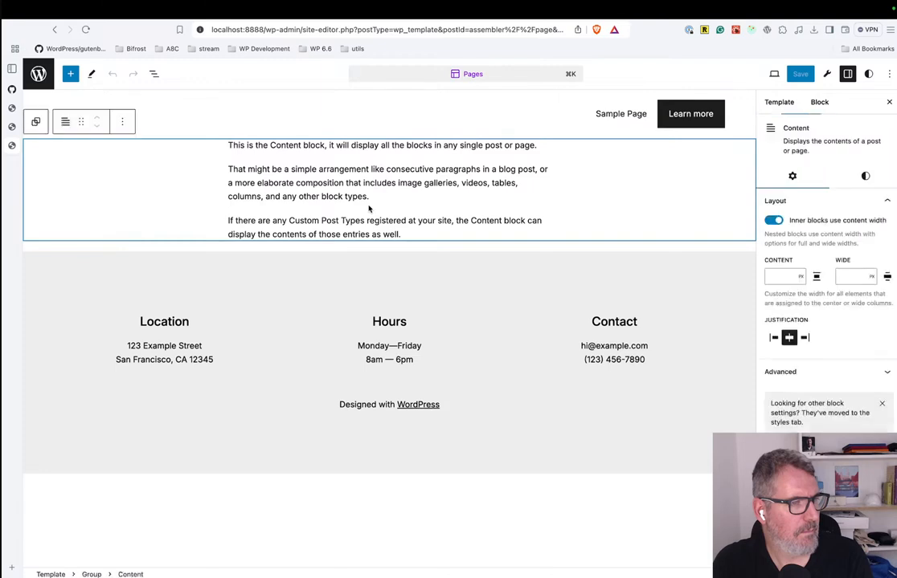
left_click(153, 74)
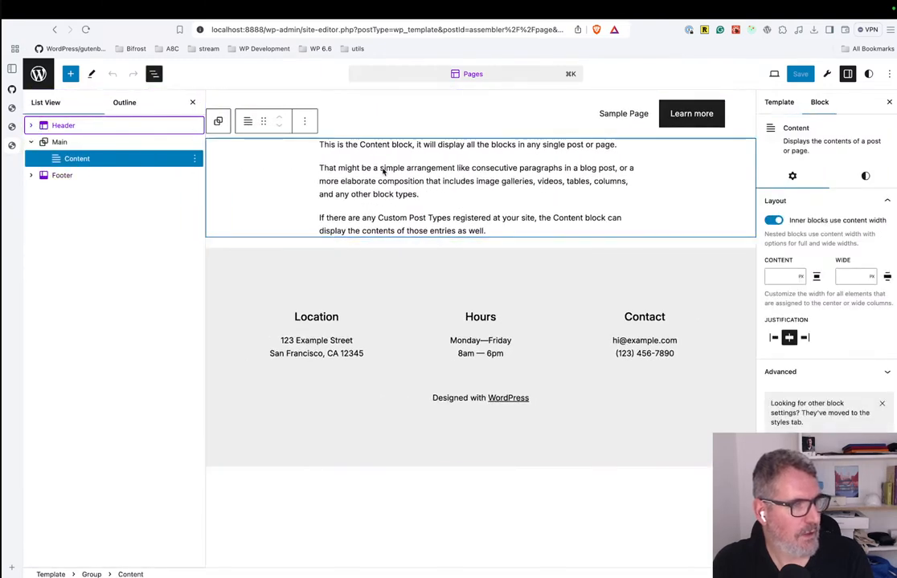
left_click(384, 310)
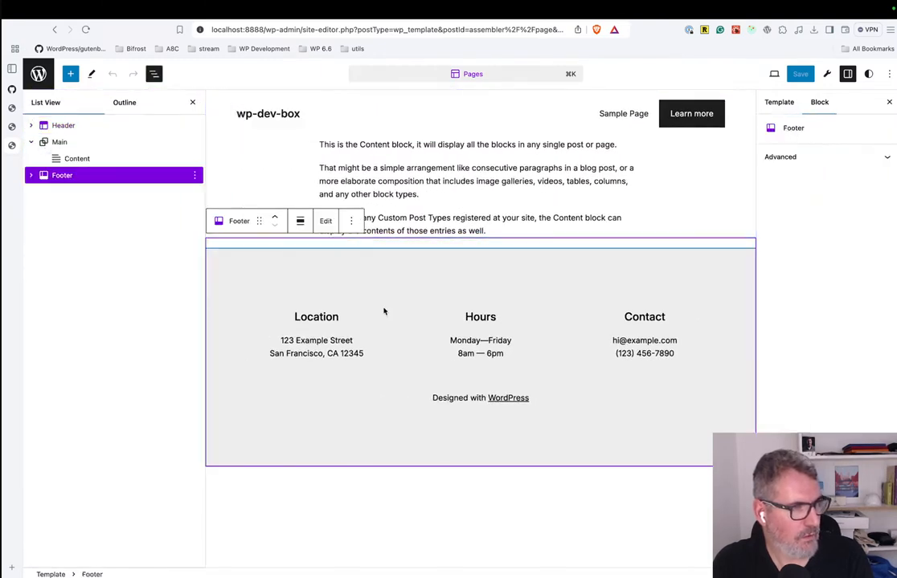
left_click(30, 175)
left_click(43, 209)
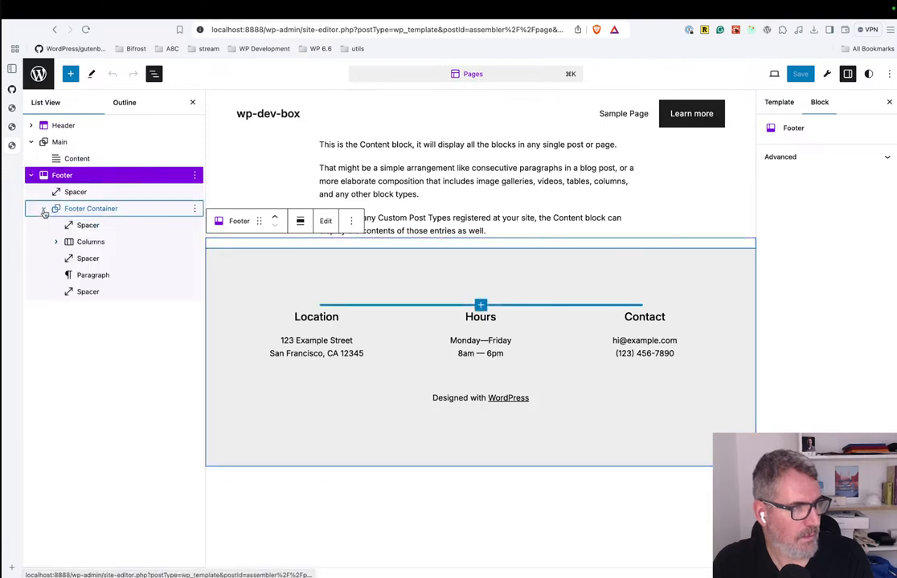
left_click(90, 241)
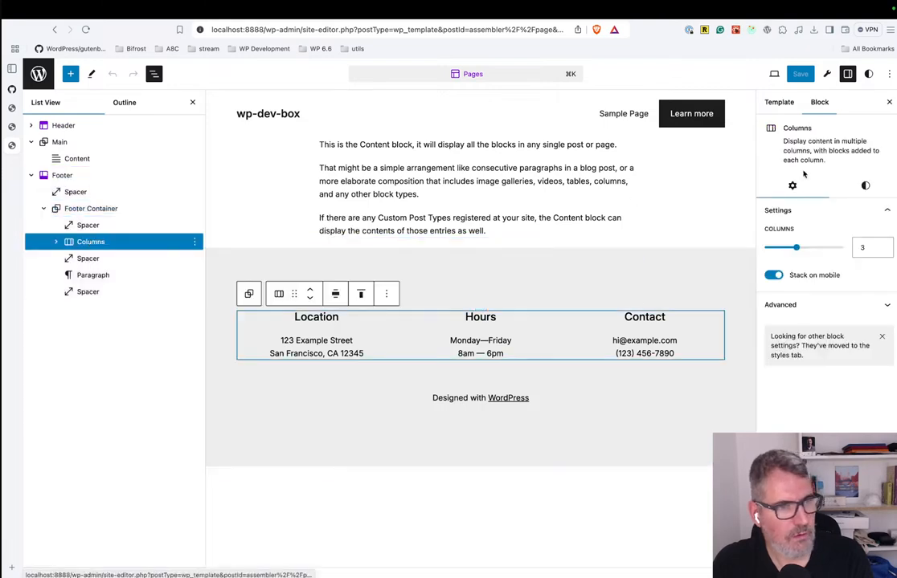
left_click(861, 186)
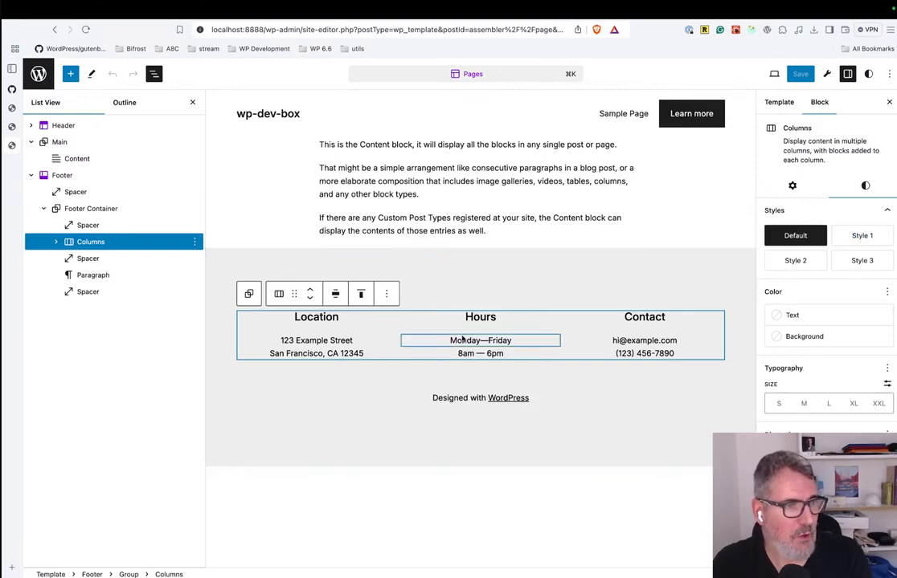
Switch to VS Code to check the blockTypes in Assembler's section-1.json, and return to the site editor.
key("ctrl+Left")
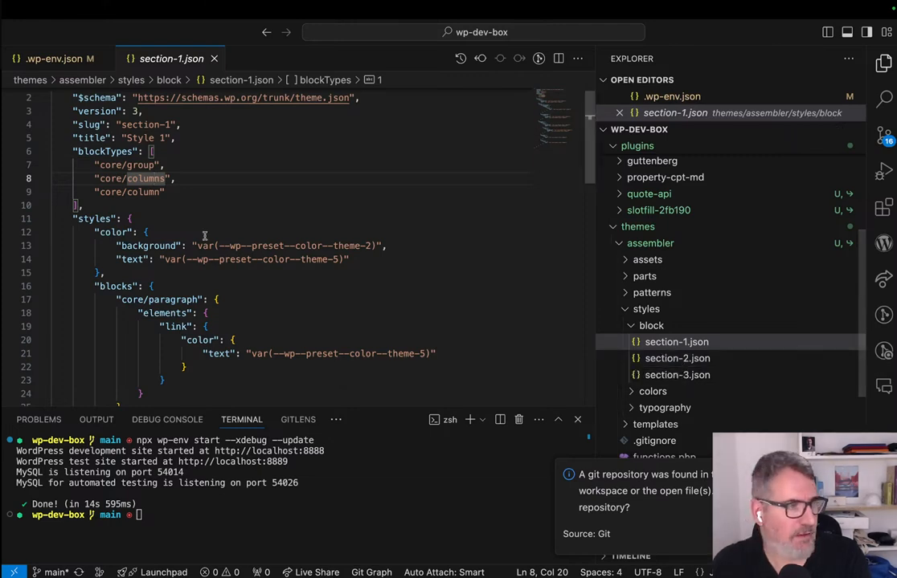
scroll(349, 291, "down", 1)
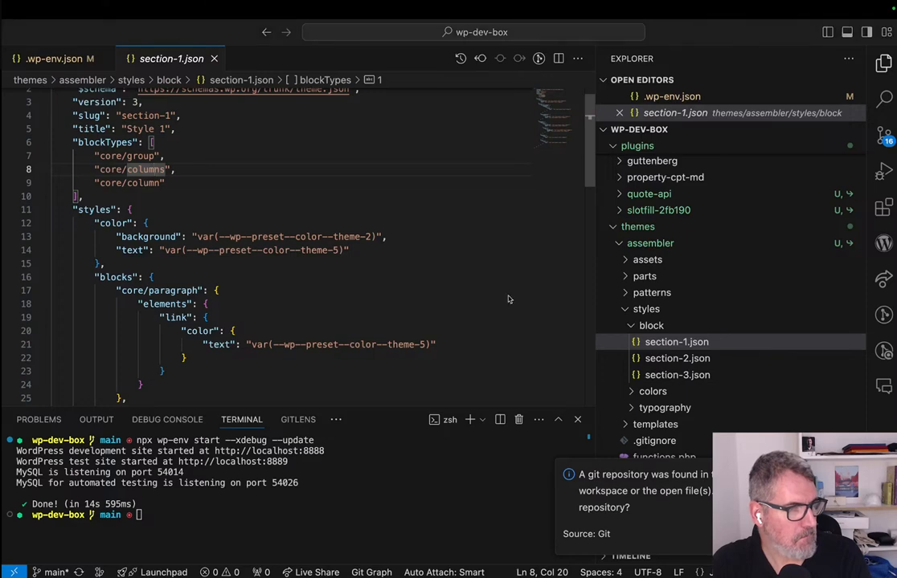
key("ctrl+Right")
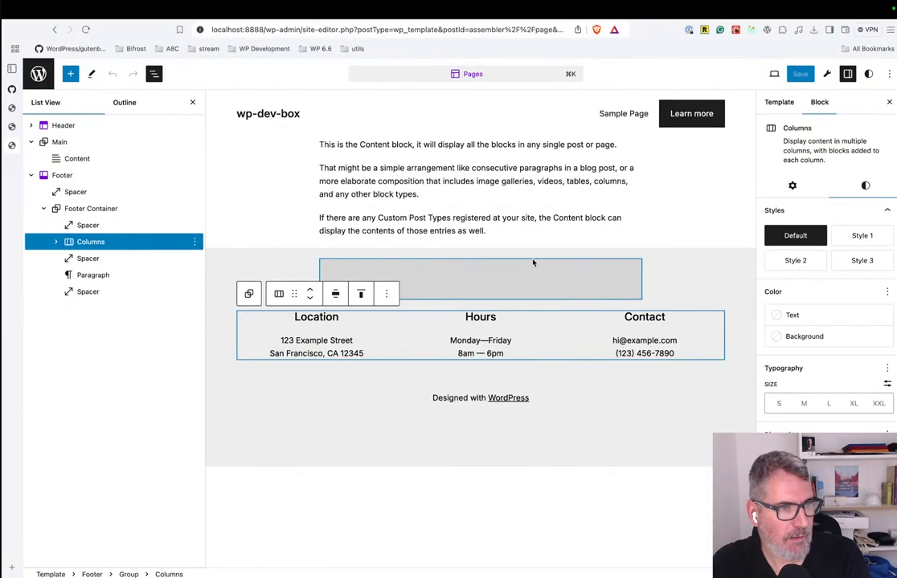
Try the Default, Style 1 and Style 2 section styles on the footer's Columns block, ending with Style 3 applied.
left_click(862, 235)
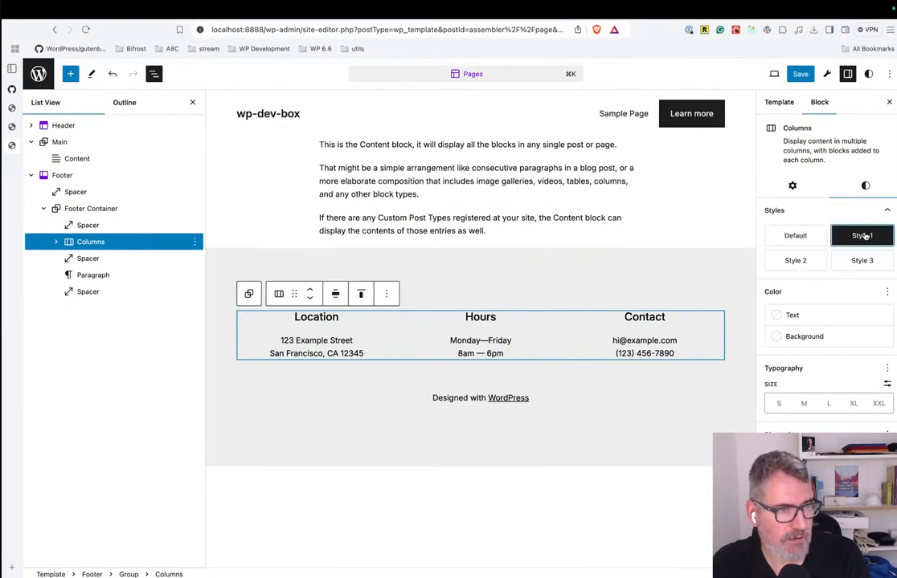
left_click(791, 265)
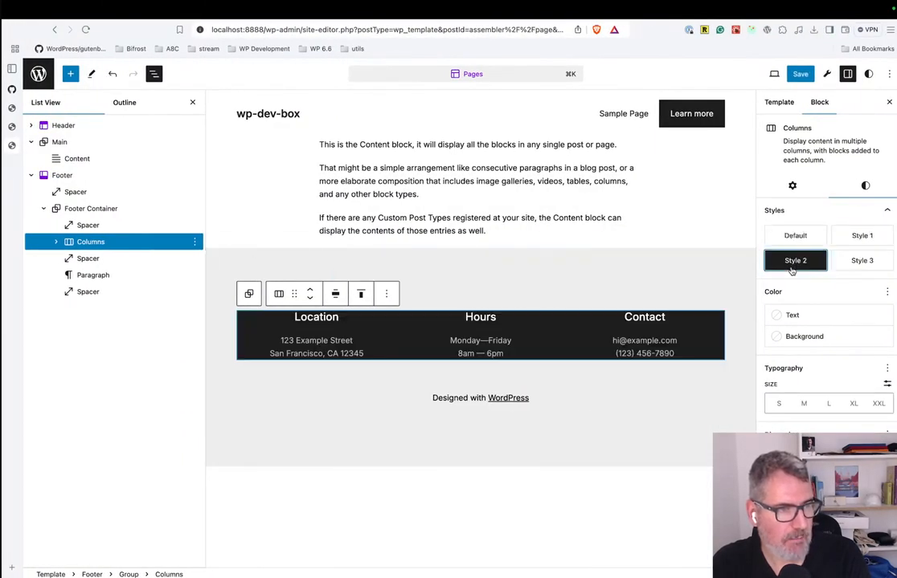
left_click(863, 235)
left_click(795, 238)
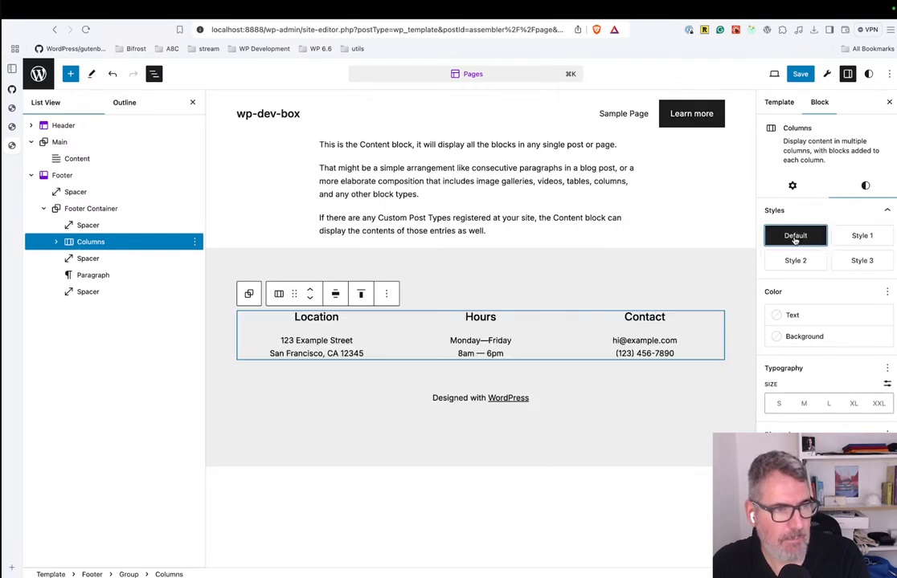
left_click(797, 261)
left_click(856, 260)
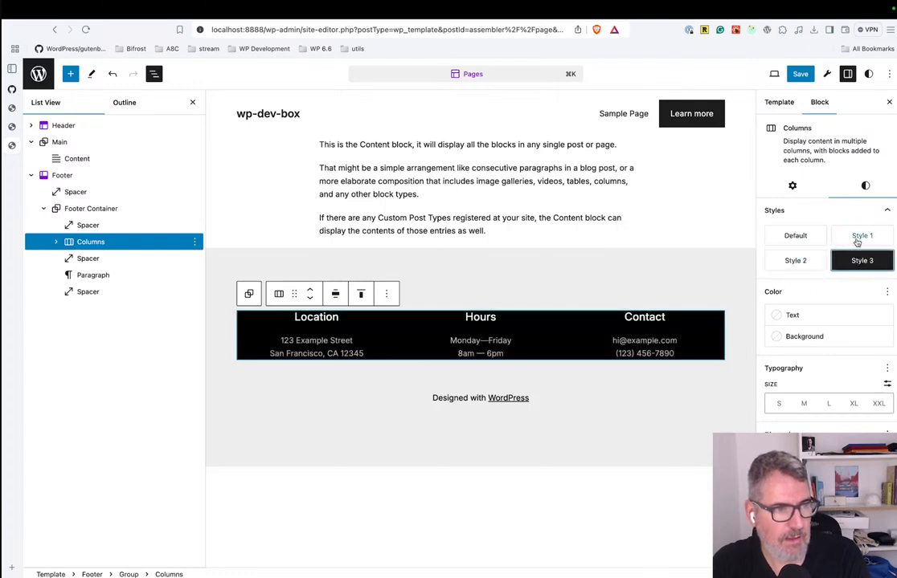
left_click(860, 234)
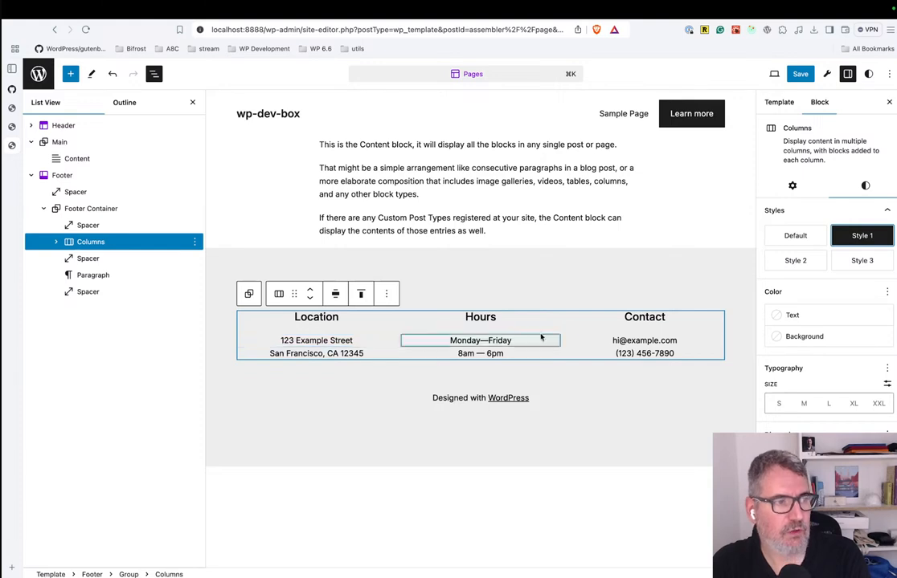
left_click(803, 261)
left_click(844, 263)
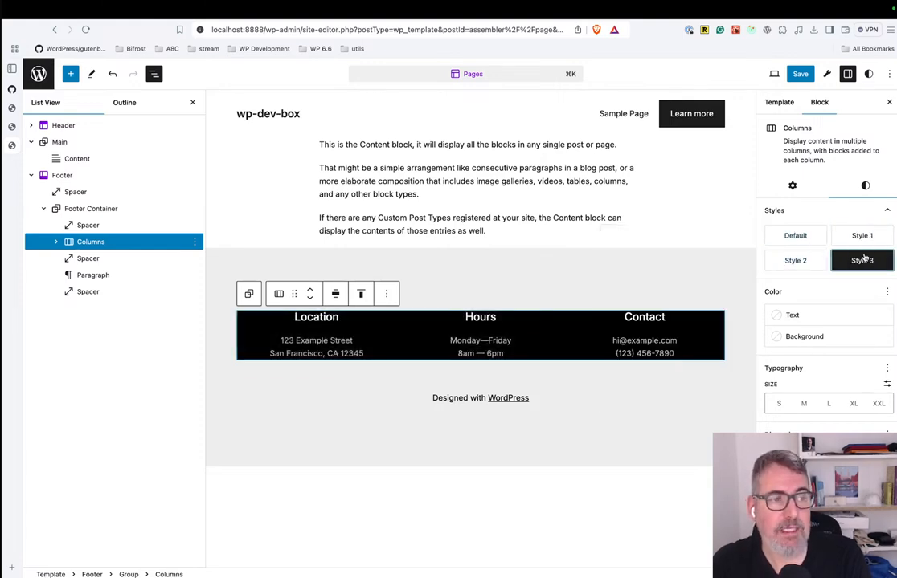
Switch to VS Code and highlight the group, columns and column entries under blockTypes in section-1.json.
key("super+Tab")
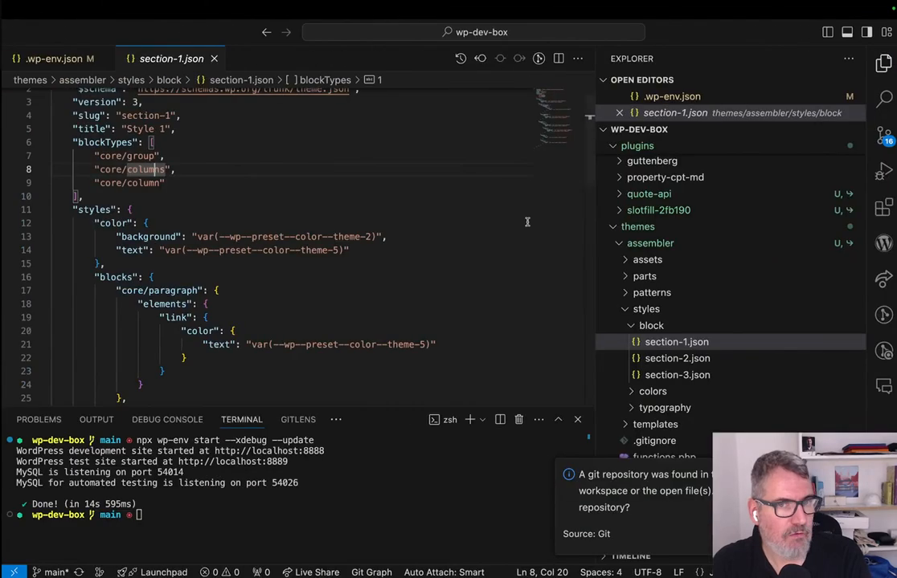
left_click(94, 159)
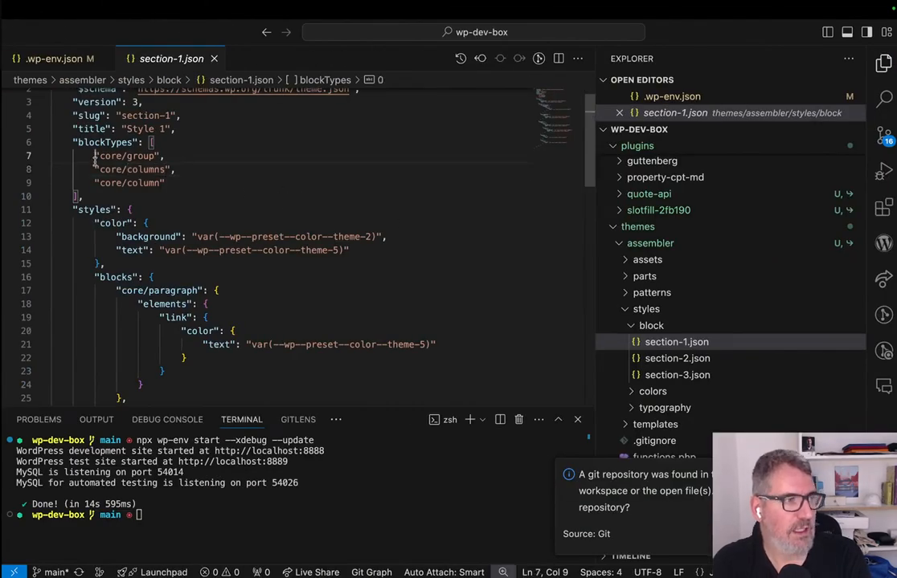
left_click_drag(94, 158, 95, 183)
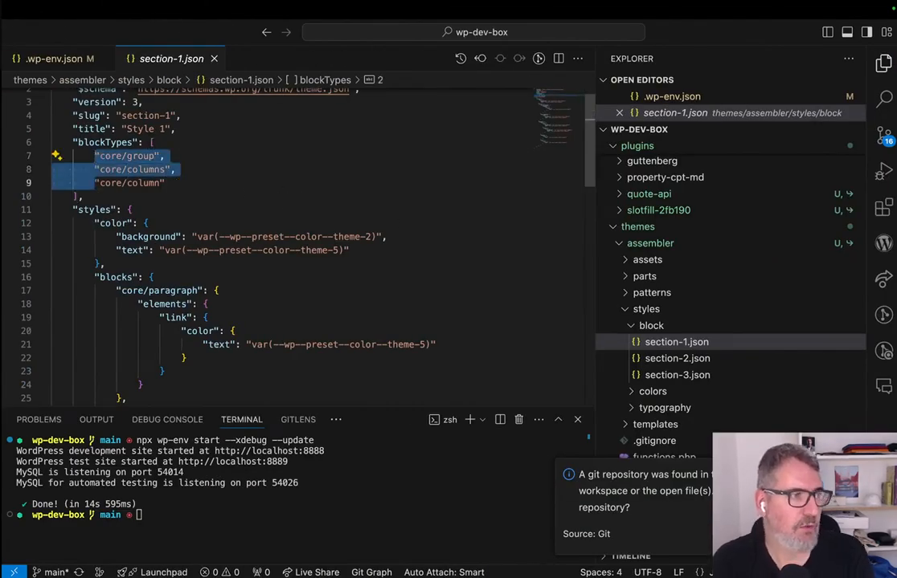
key("shift+End")
key("Up")
key("Down")
key("Down")
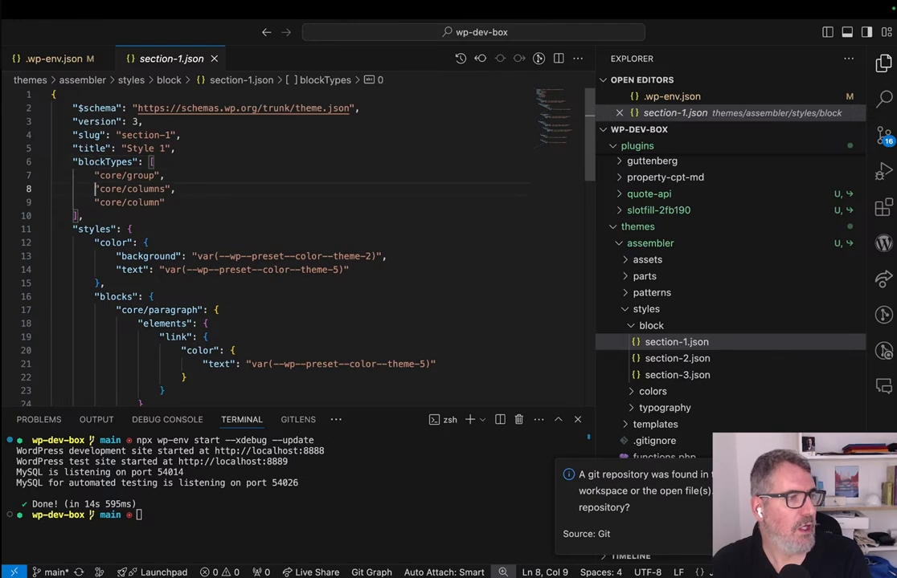
key("shift+Down")
key("shift+End")
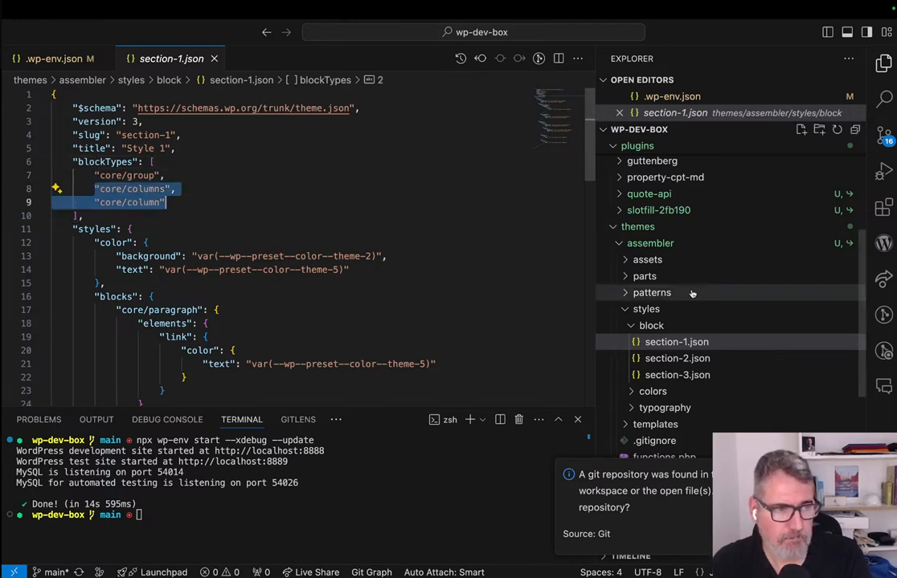
Expand Assembler's styles/colors folder, look through its color preset JSON files, and collapse the folder again.
left_click(657, 392)
scroll(659, 389, "down", 3)
scroll(657, 391, "down", 2)
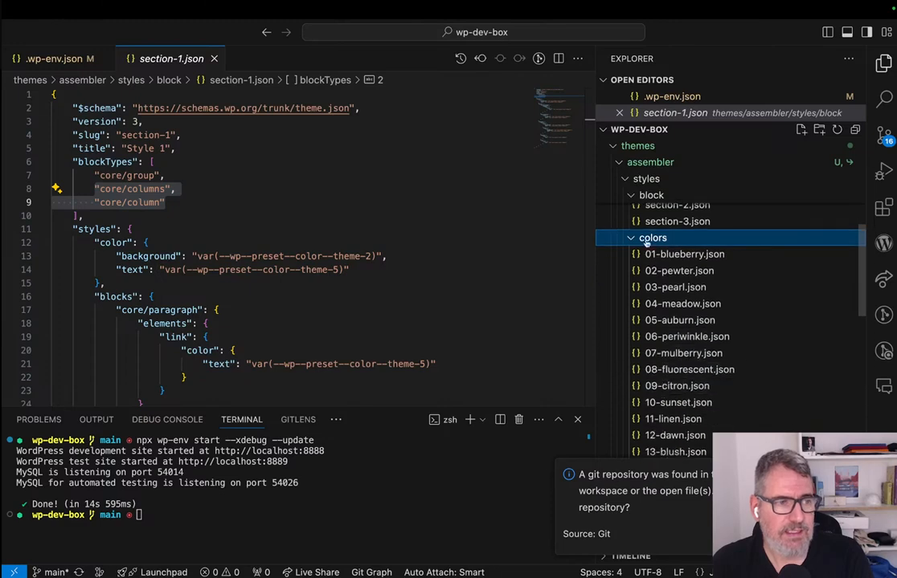
scroll(659, 325, "down", 5)
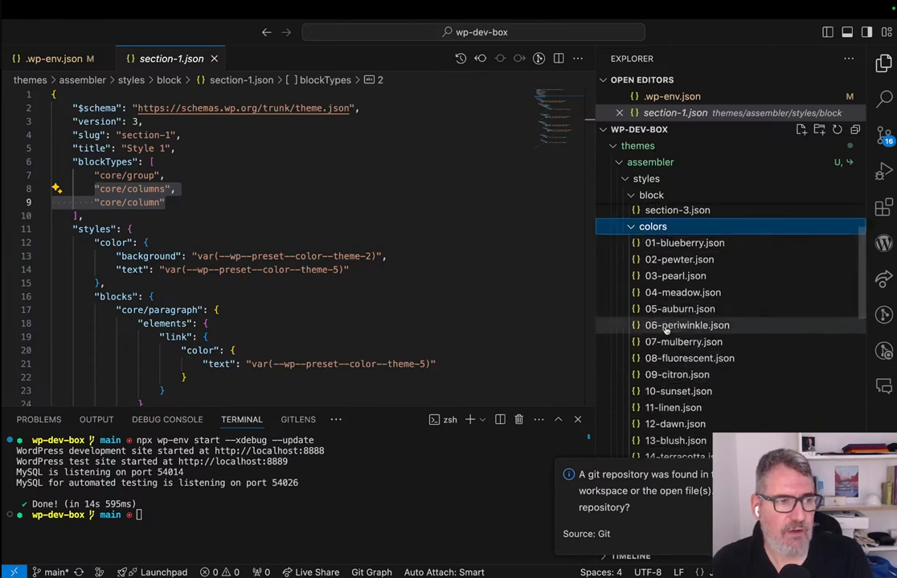
scroll(660, 327, "up", 4)
scroll(660, 327, "up", 5)
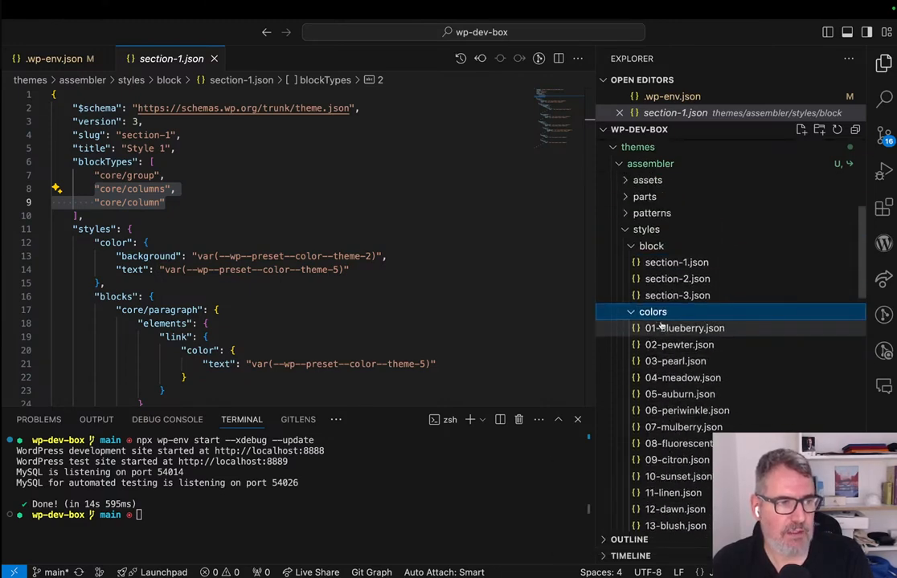
left_click(630, 314)
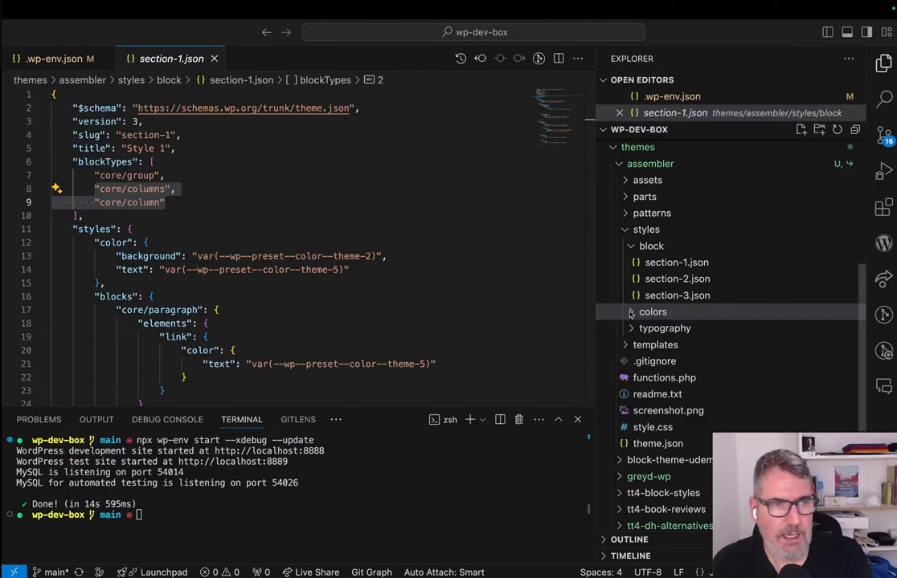
Switch to the Google Slides deck, present from the "Color and typography presets" title slide 8, and advance to the following slide.
key("ctrl+Right")
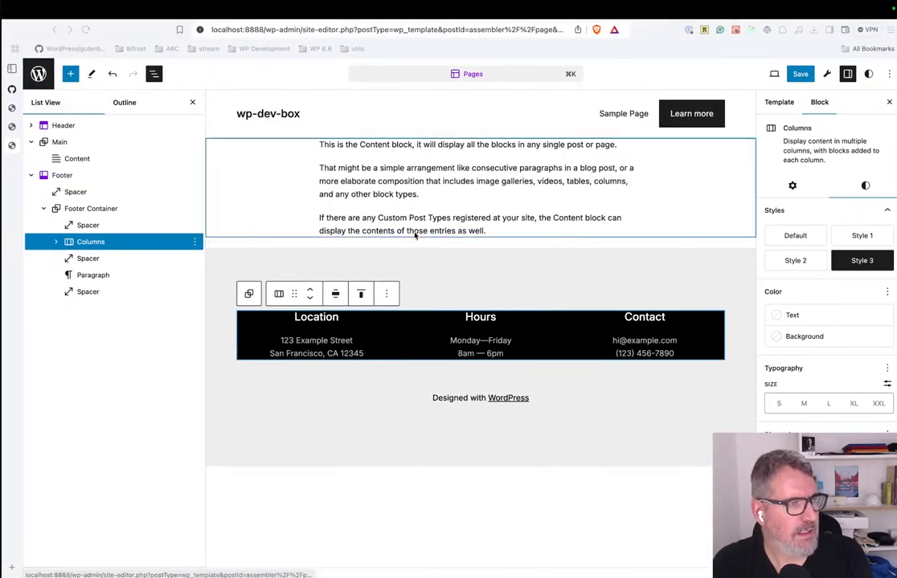
key("ctrl+Left")
key("ctrl+Left")
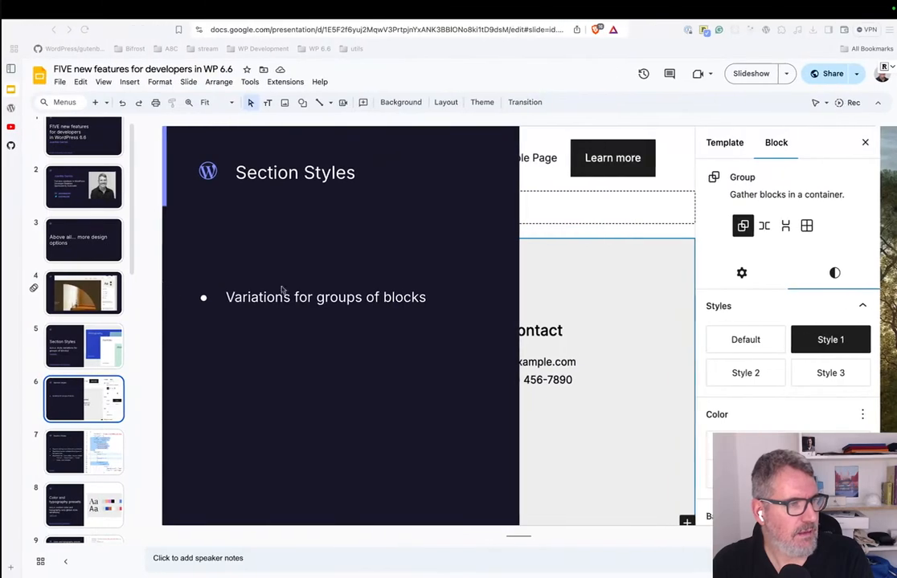
scroll(76, 482, "down", 2)
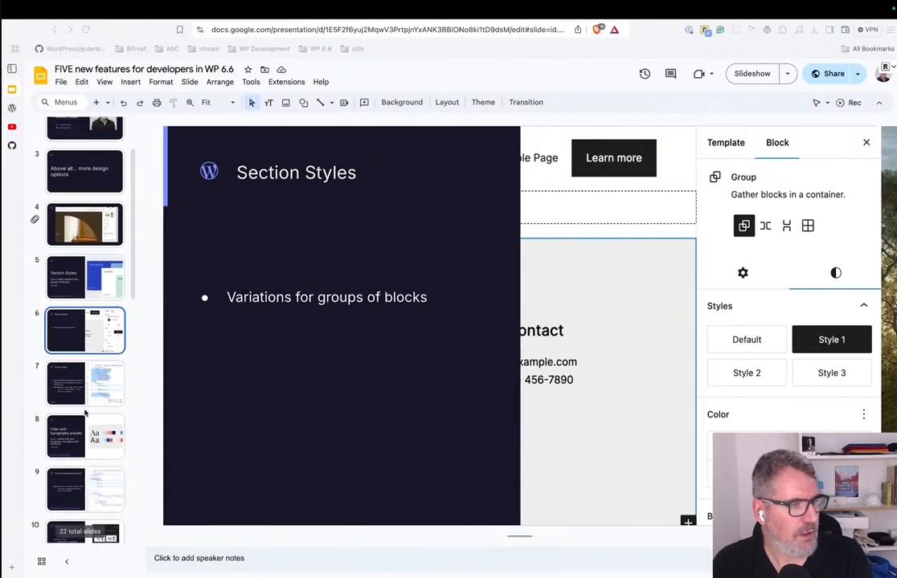
left_click(73, 434)
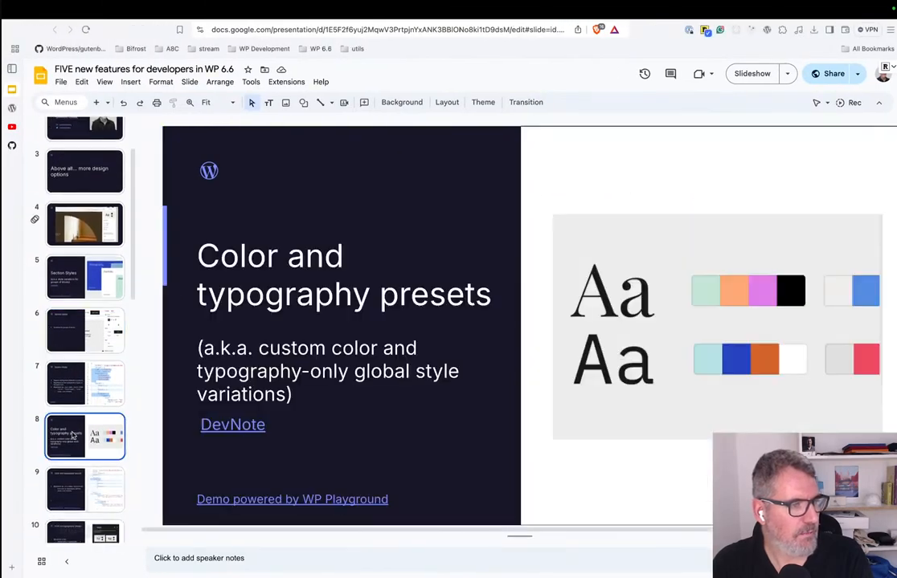
left_click(752, 73)
key("Right")
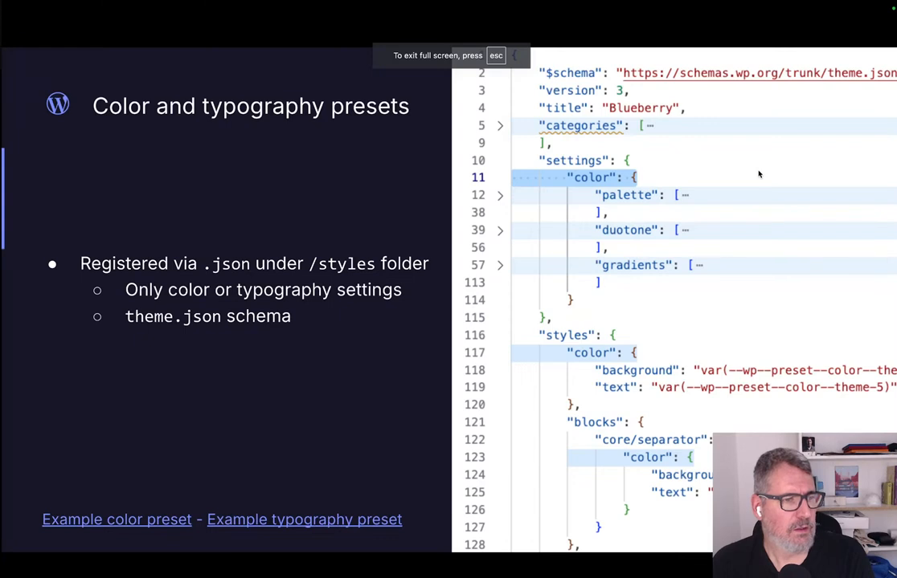
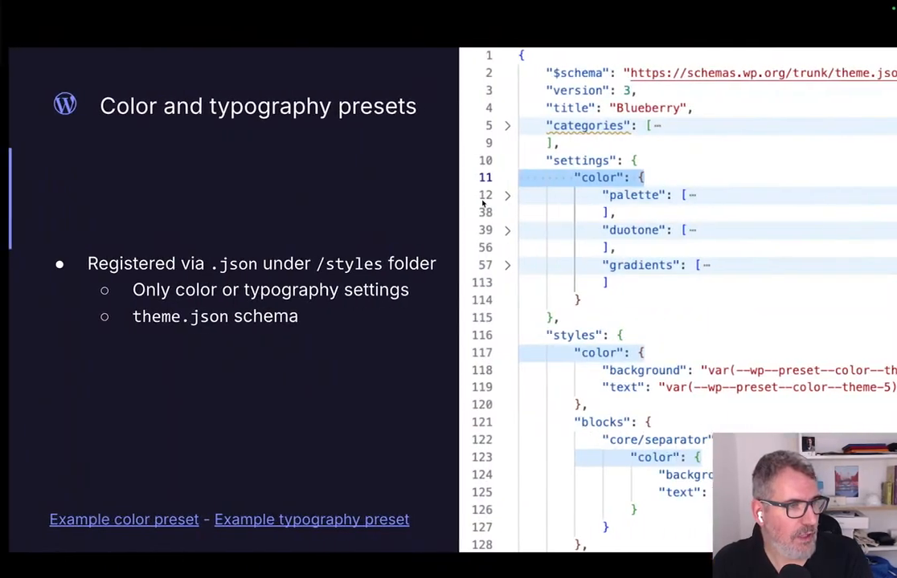
End the slide presentation and switch to the browser window showing the WordPress site editor.
key("Escape")
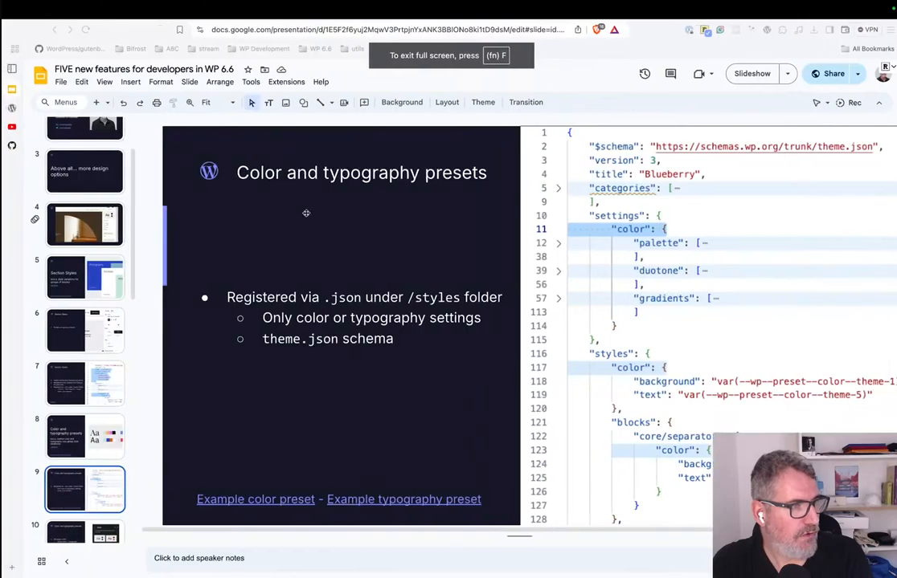
mouse_move(8, 112)
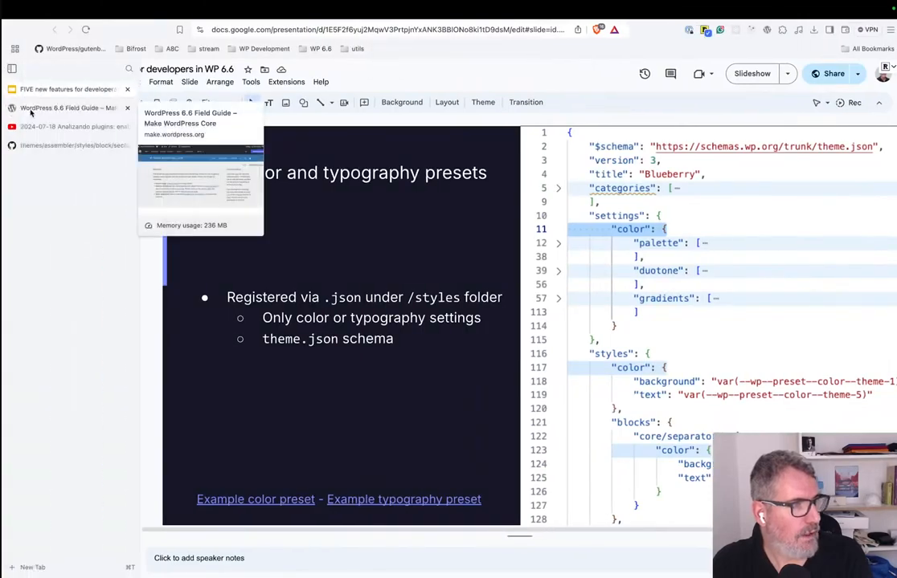
key("ctrl+Left")
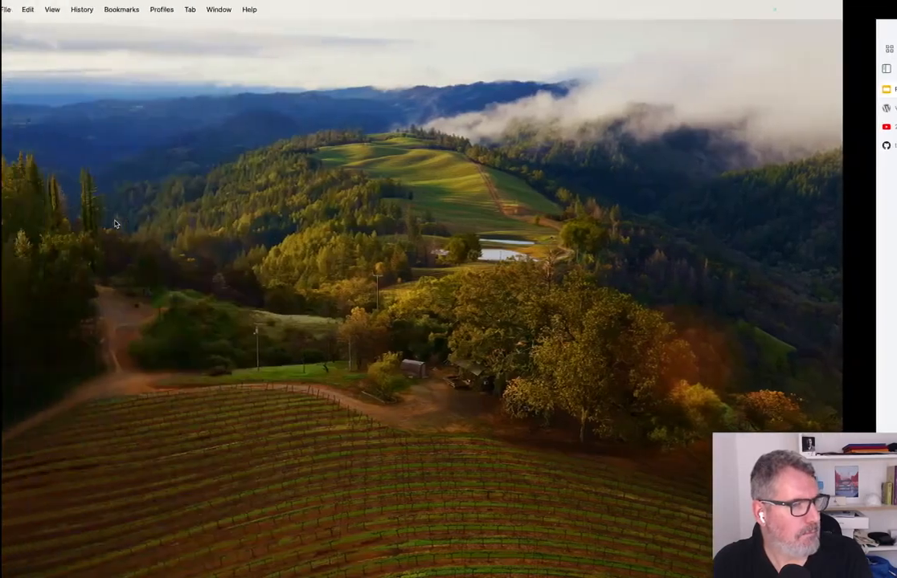
key("ctrl+Right")
key("ctrl+Right")
key("ctrl+Right")
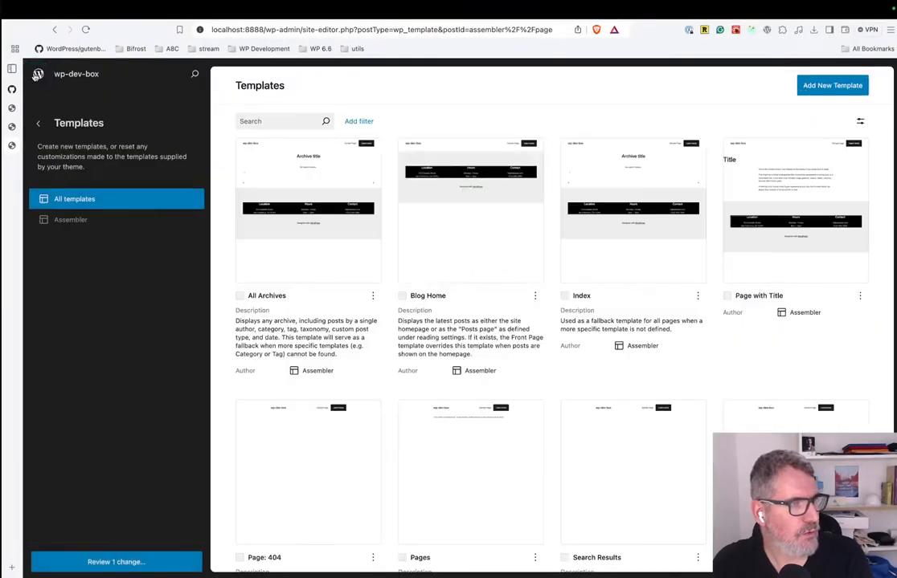
Leave the template editor, view the wp-dev-box site, and open the Themes page of its WordPress admin.
left_click(40, 73)
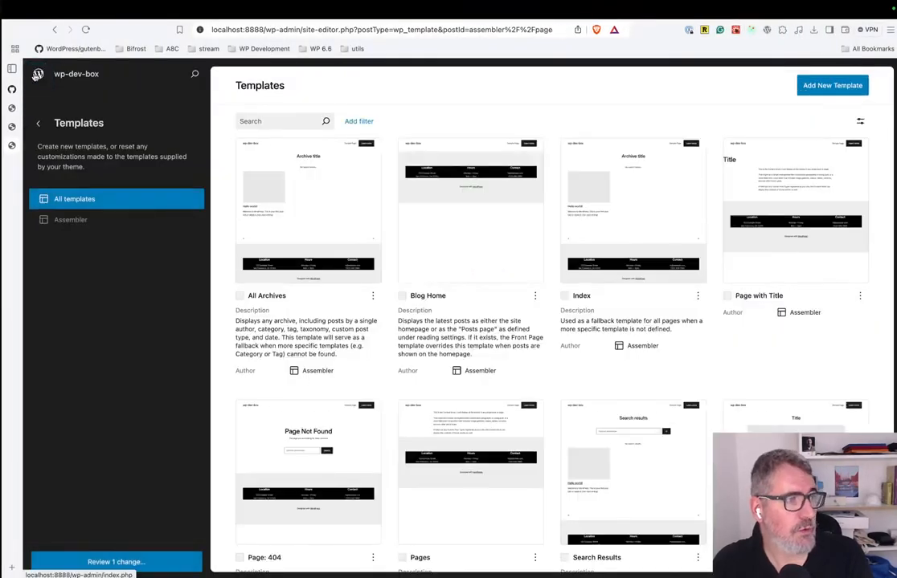
left_click(38, 123)
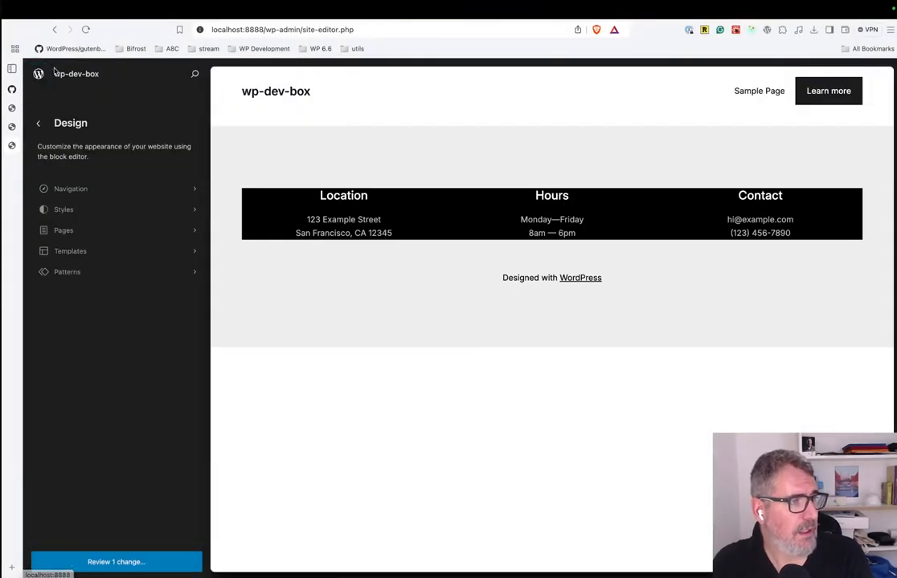
left_click(58, 73)
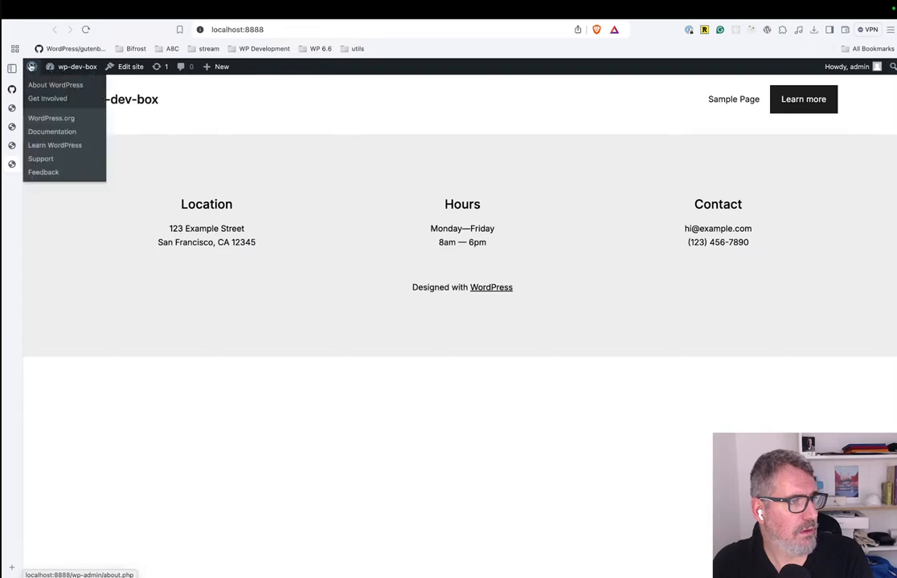
left_click(32, 67)
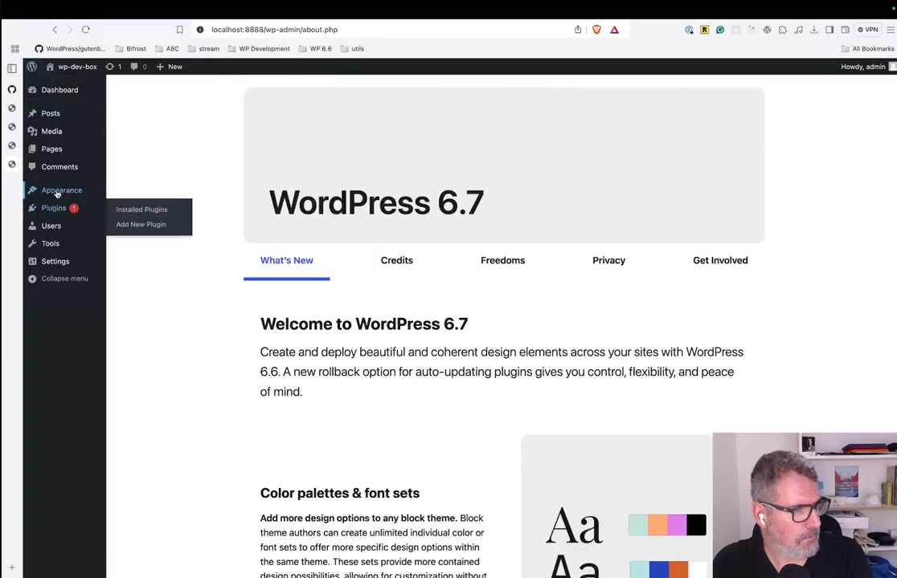
mouse_move(57, 192)
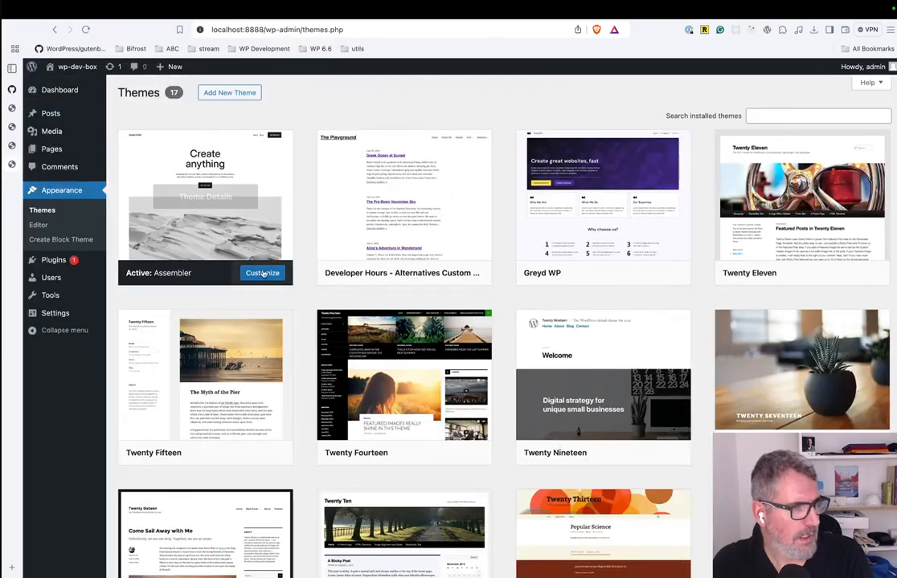
Activate the Twenty Twenty-Four theme and show its style variations and palettes in the site editor.
scroll(656, 441, "down", 2)
scroll(656, 441, "down", 10)
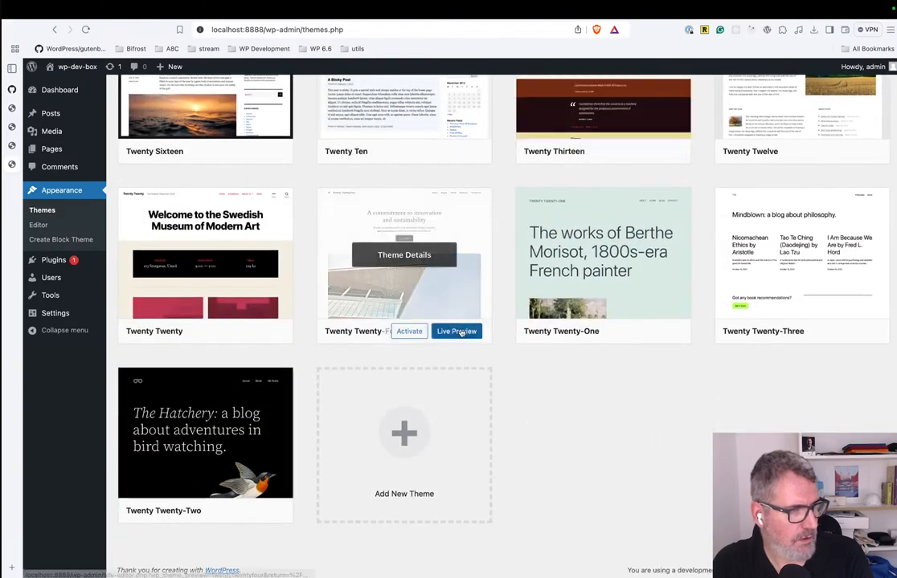
left_click(408, 332)
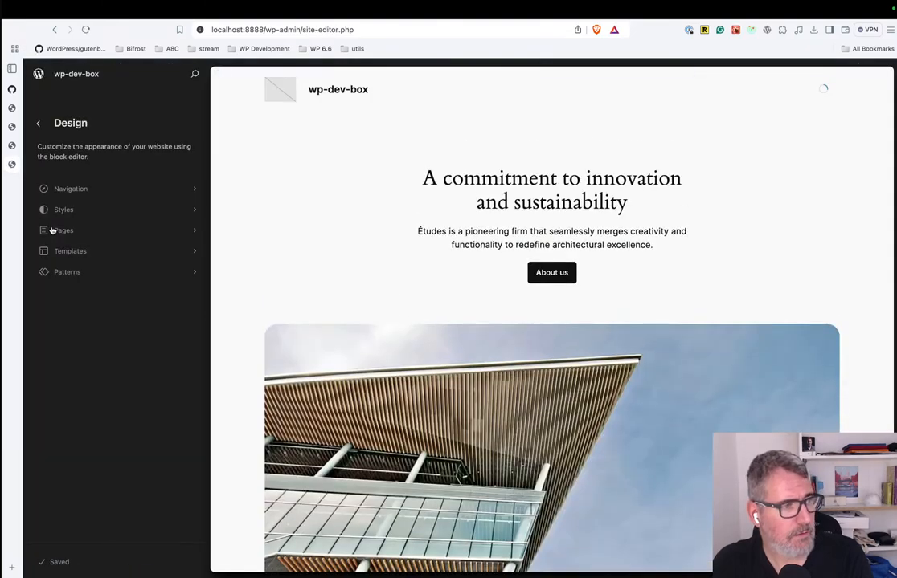
left_click(99, 215)
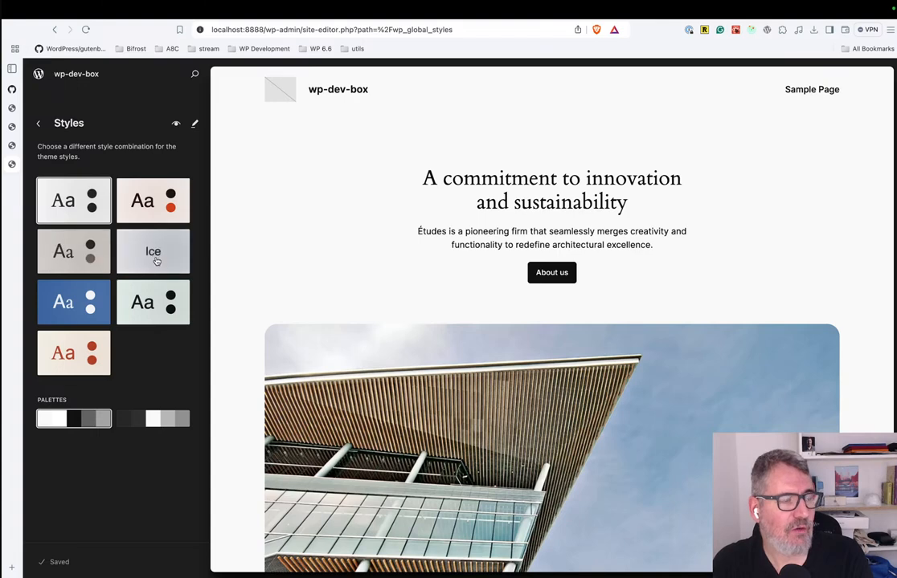
In a new browser tab, look up "twenty" and open the suggested cta-rsvp.php page in GitHub's WordPress/twentytwentyfour repository.
left_click(11, 566)
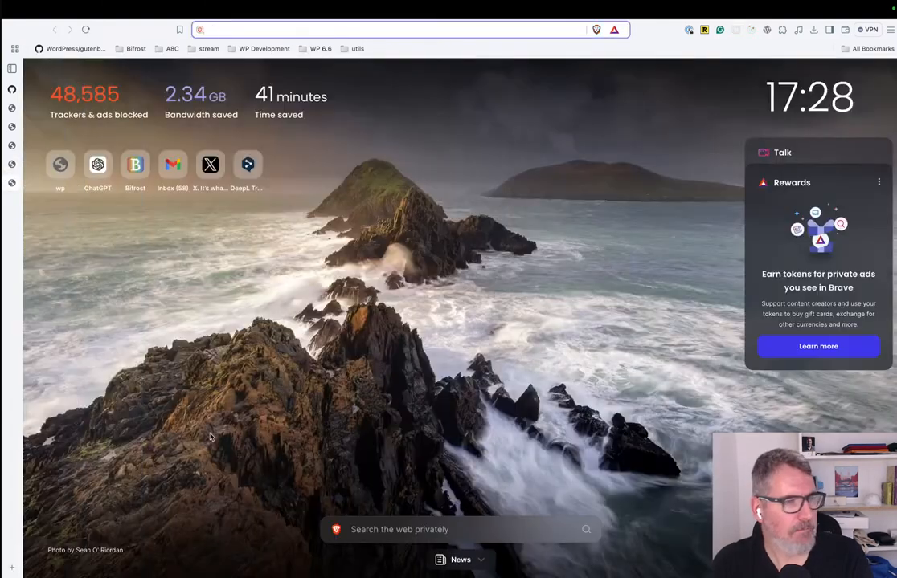
type("twne")
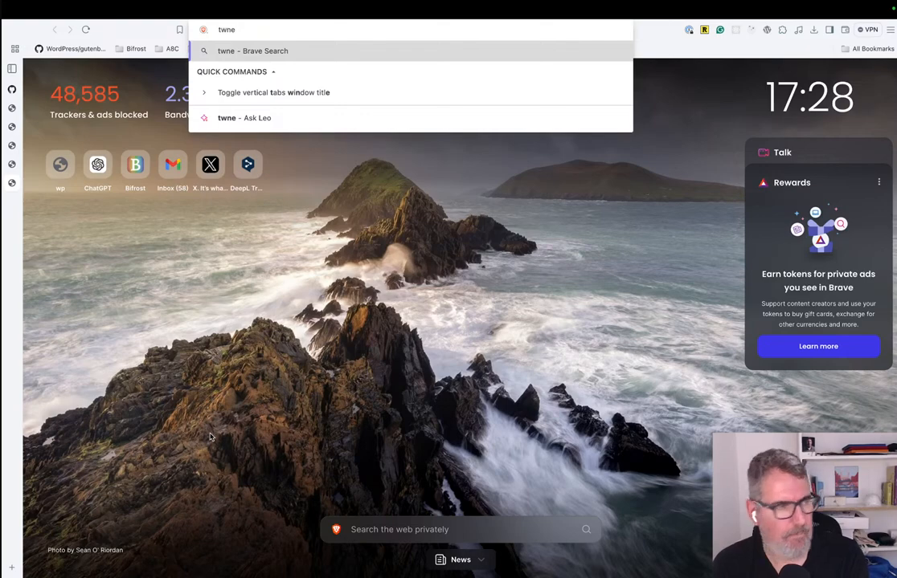
type("ty")
key("super+a")
type("twen")
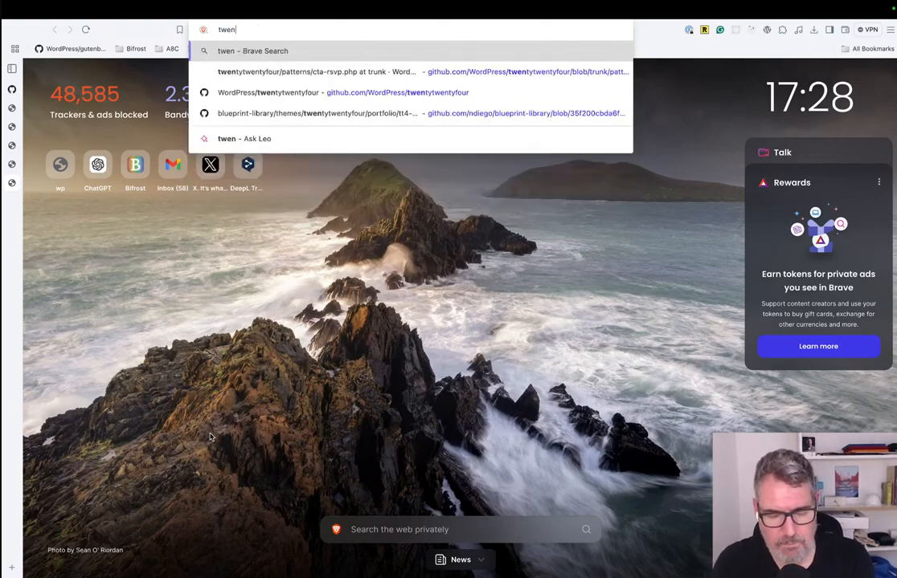
type("ty")
key("Down")
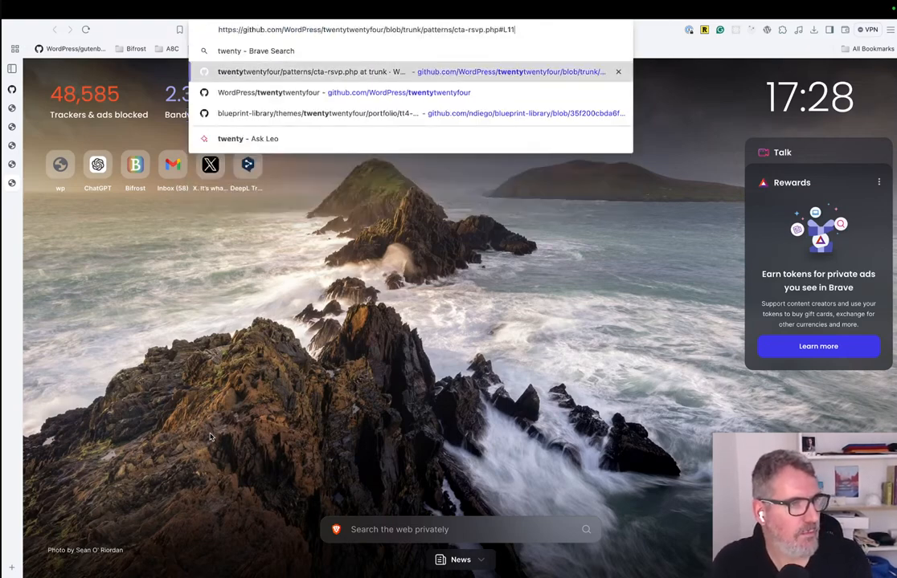
key("Return")
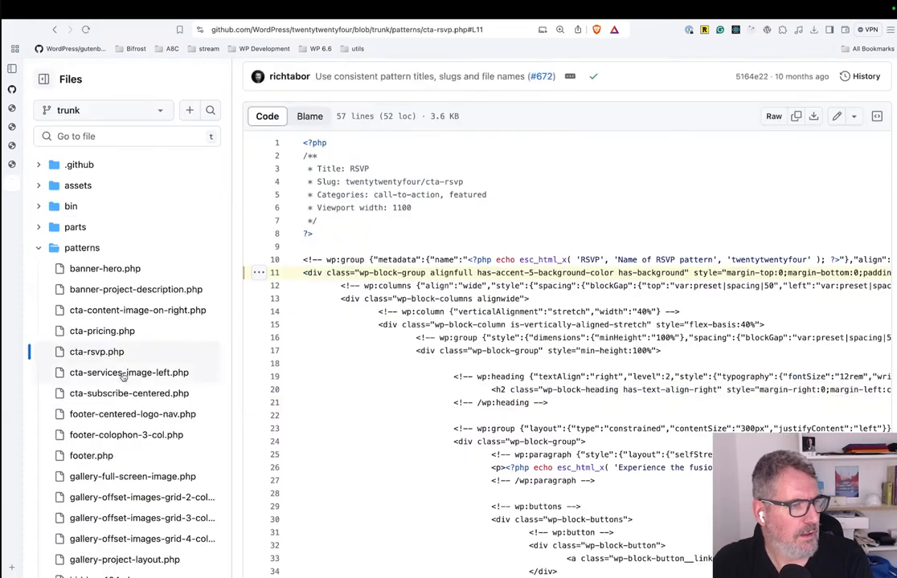
Open Twenty Twenty-Four's styles folder in the repository tree, examine ember.json, and collapse the folder.
left_click(40, 251)
left_click(42, 268)
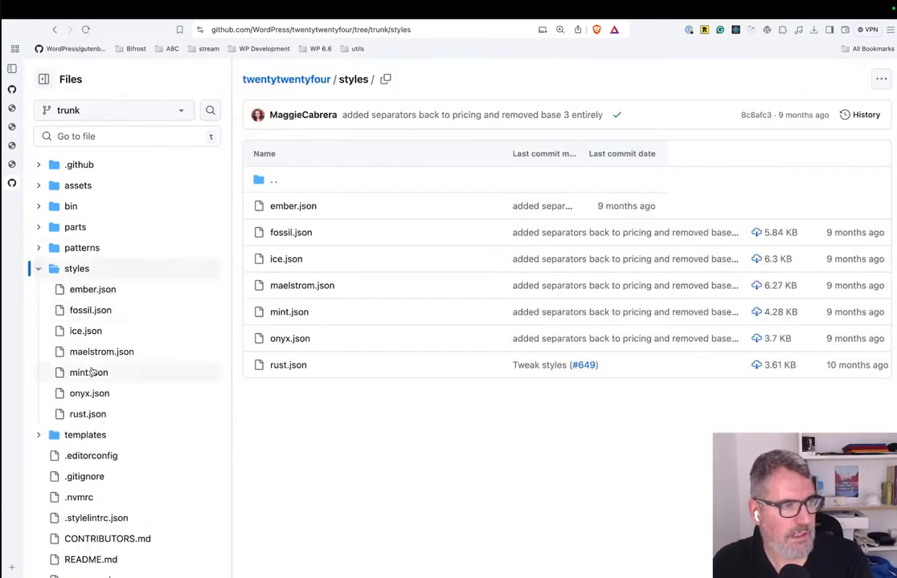
left_click(93, 290)
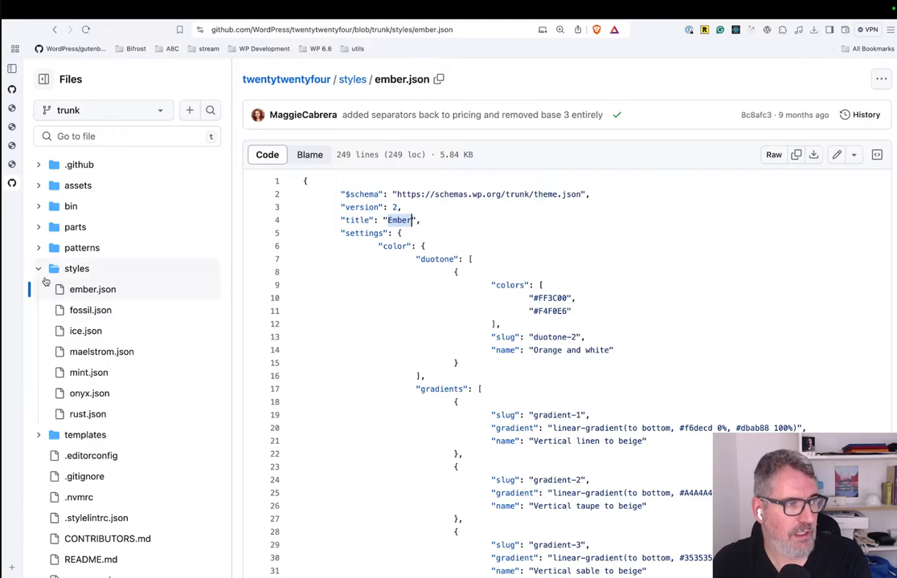
left_click(38, 270)
scroll(90, 372, "down", 1)
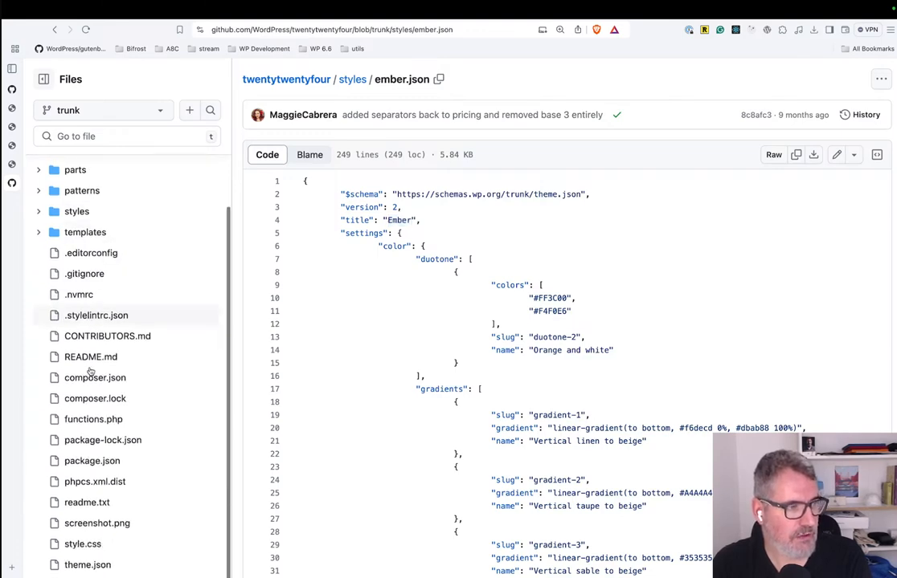
scroll(90, 371, "down", 1)
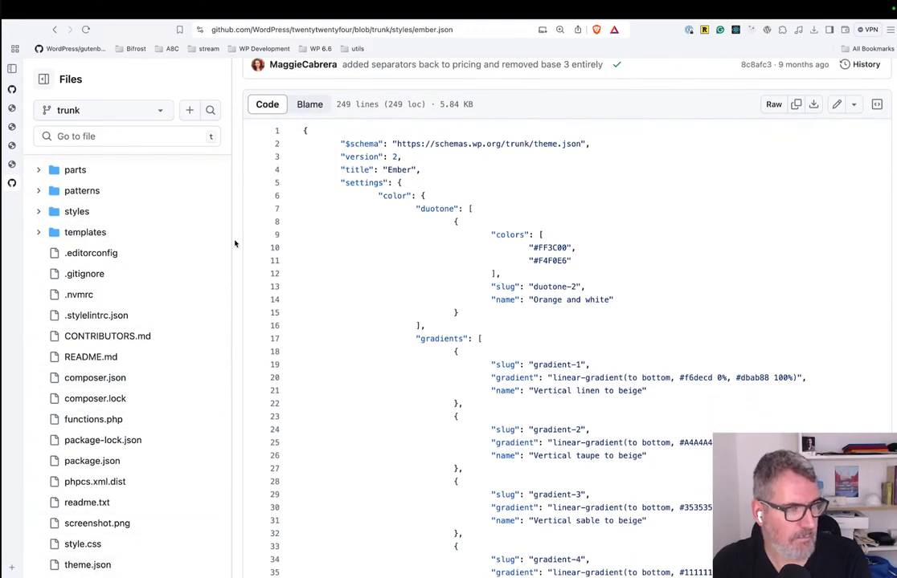
key("ctrl+Left")
key("ctrl+Right")
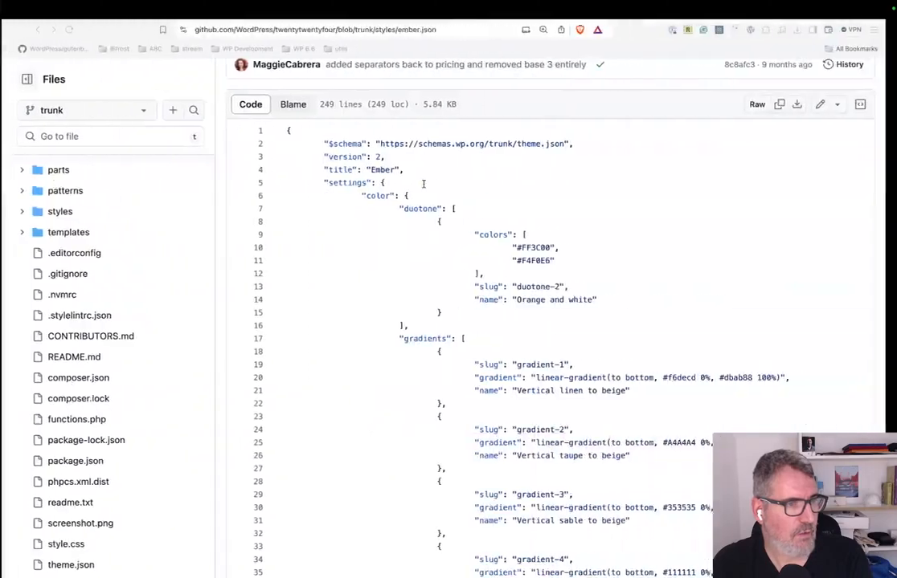
key("ctrl+Left")
key("ctrl+Right")
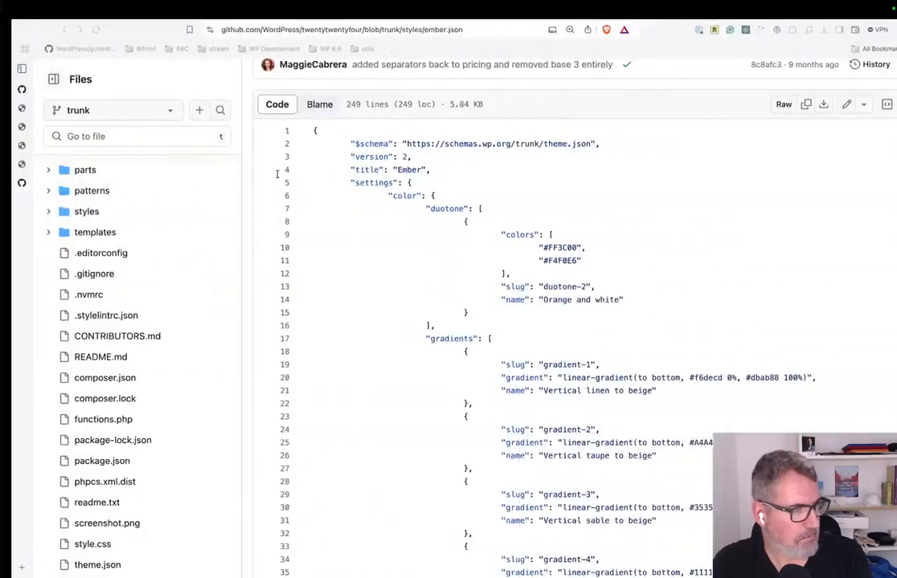
key("ctrl+Left")
key("ctrl+Left")
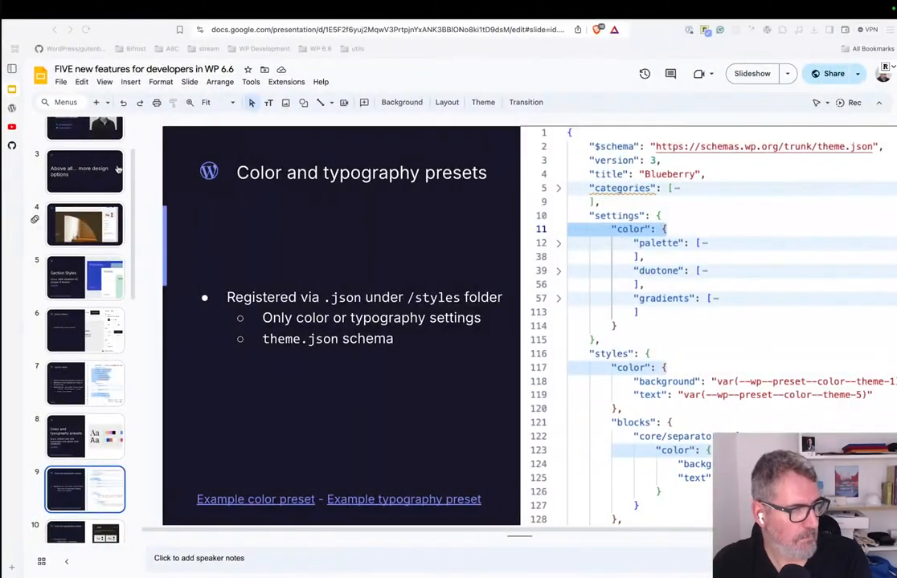
key("ctrl+Left")
key("ctrl+Right")
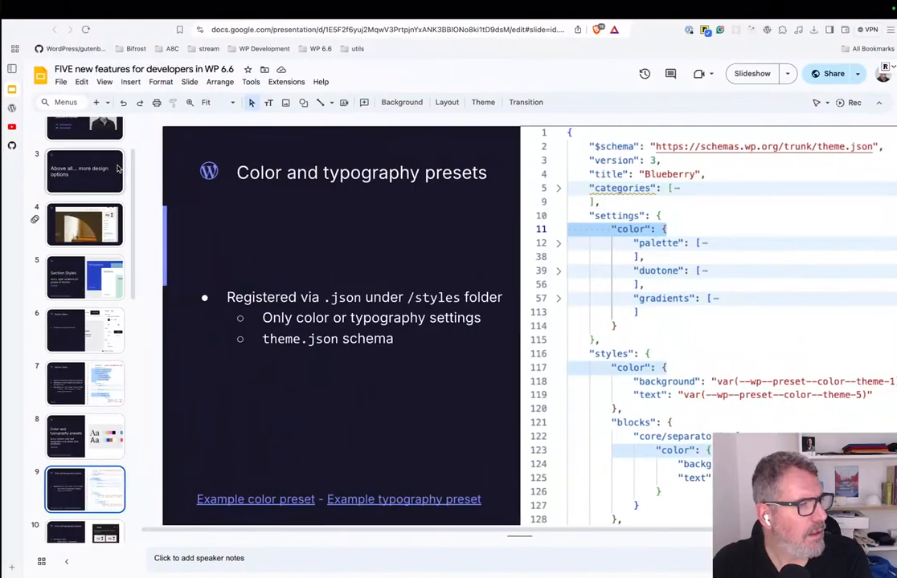
key("ctrl+Right")
key("ctrl+Right")
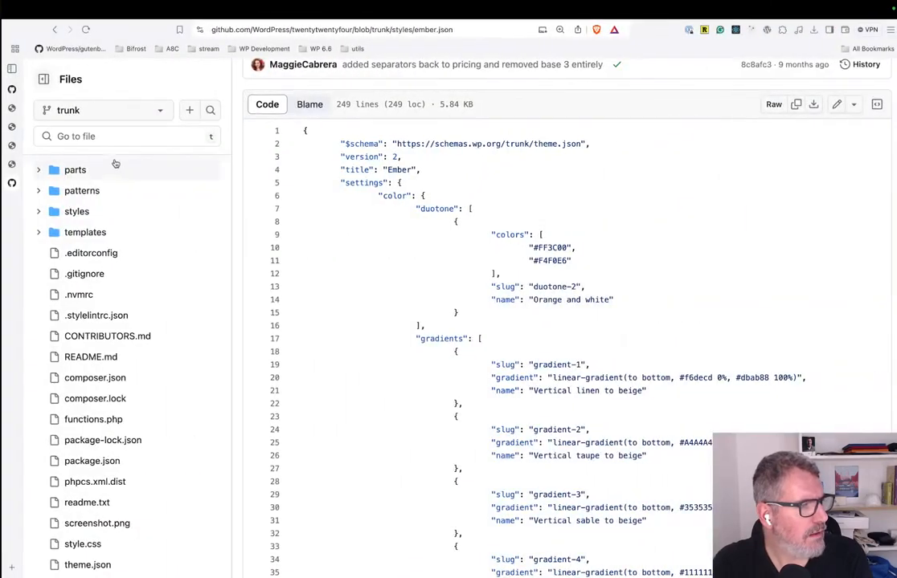
key("ctrl+Up")
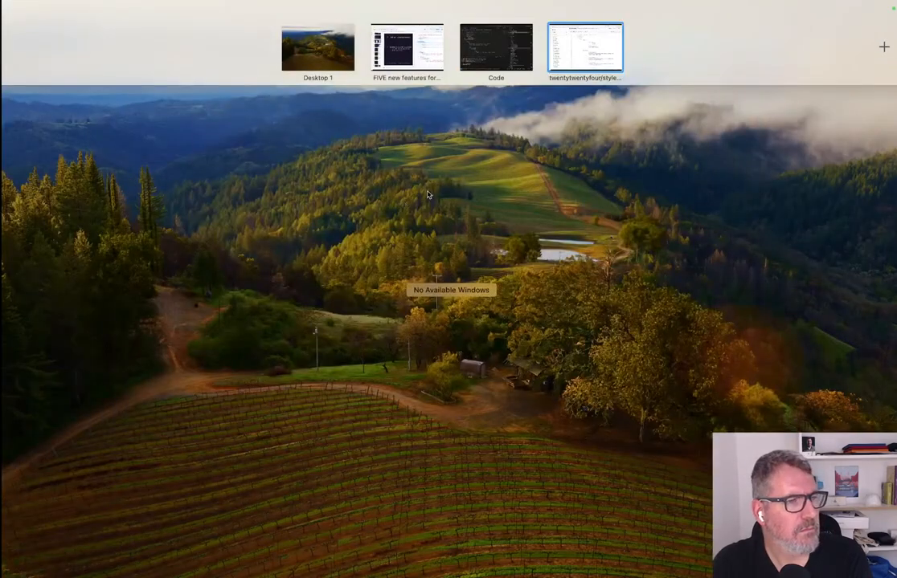
left_click(577, 59)
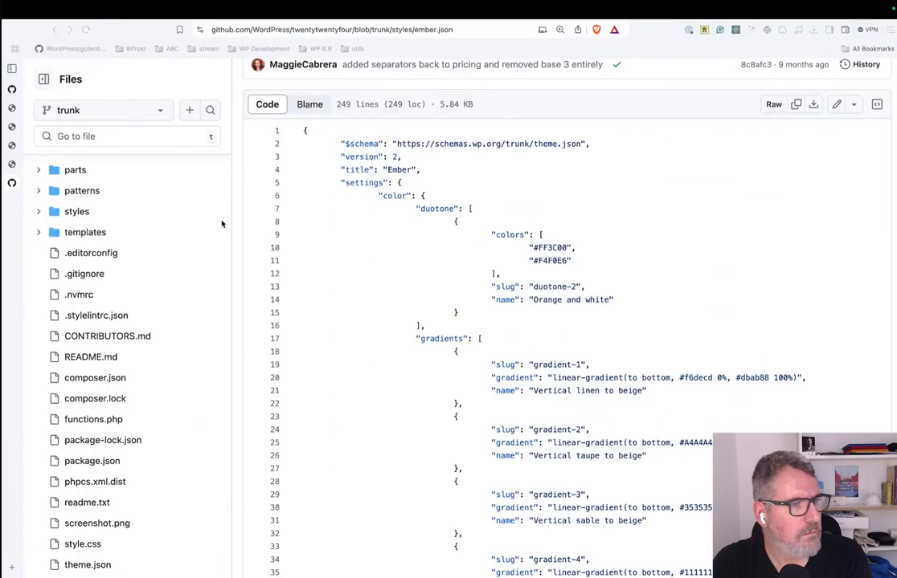
Switch to the Twenty Twenty-Four site editor's Styles view and close the redundant Blog Home template tabs, discarding their unsaved changes.
left_click(11, 165)
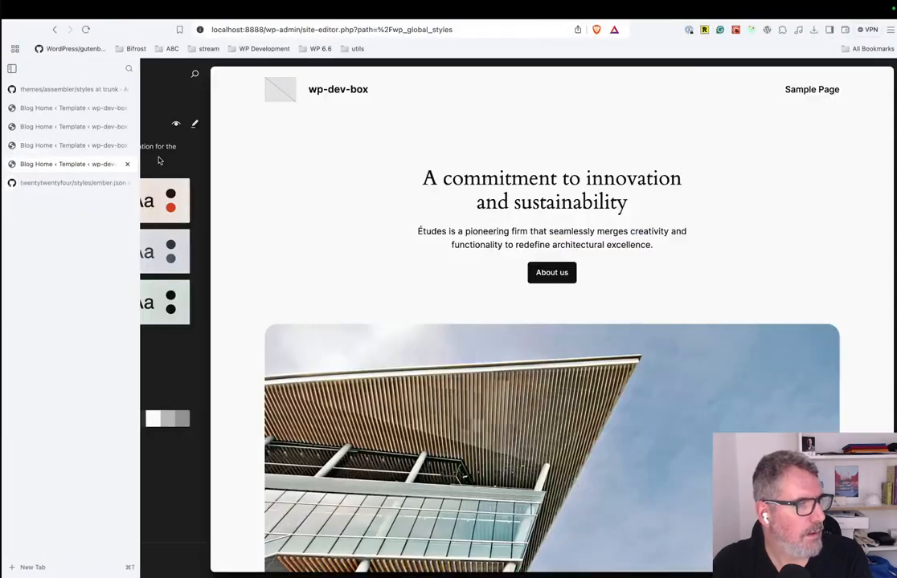
mouse_move(12, 89)
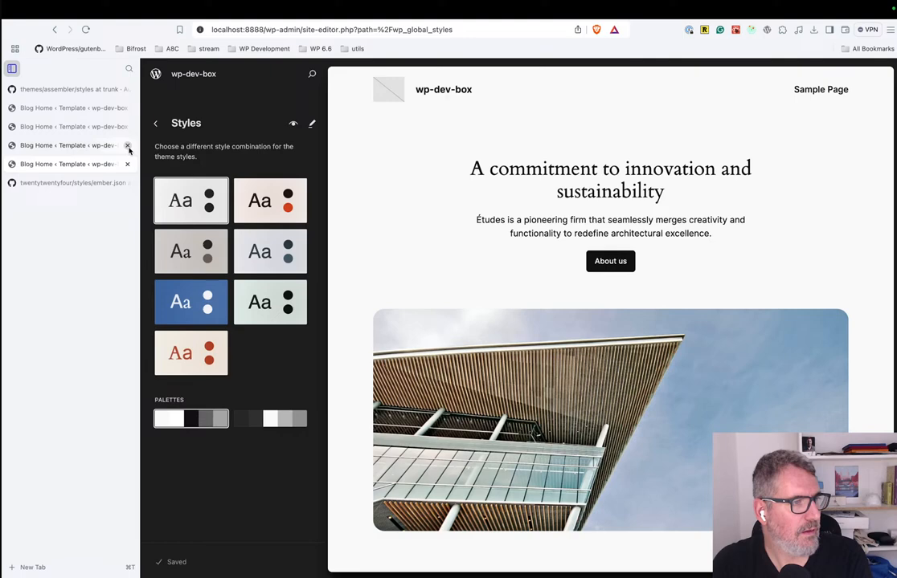
left_click(127, 146)
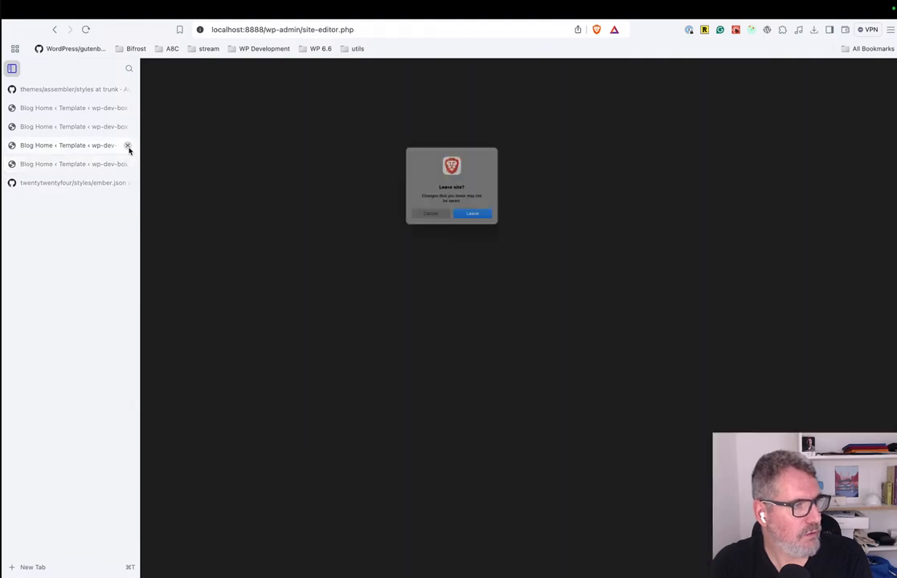
left_click(471, 224)
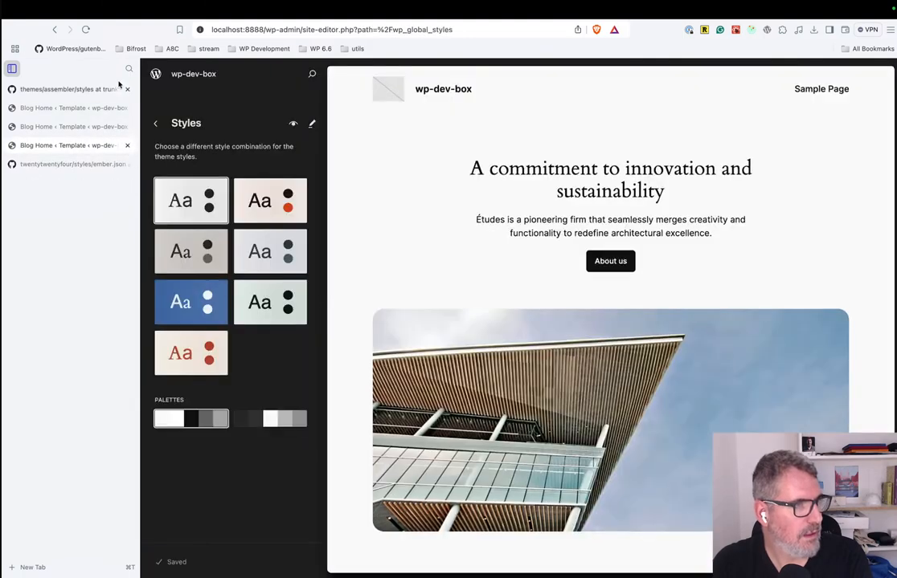
left_click(127, 126)
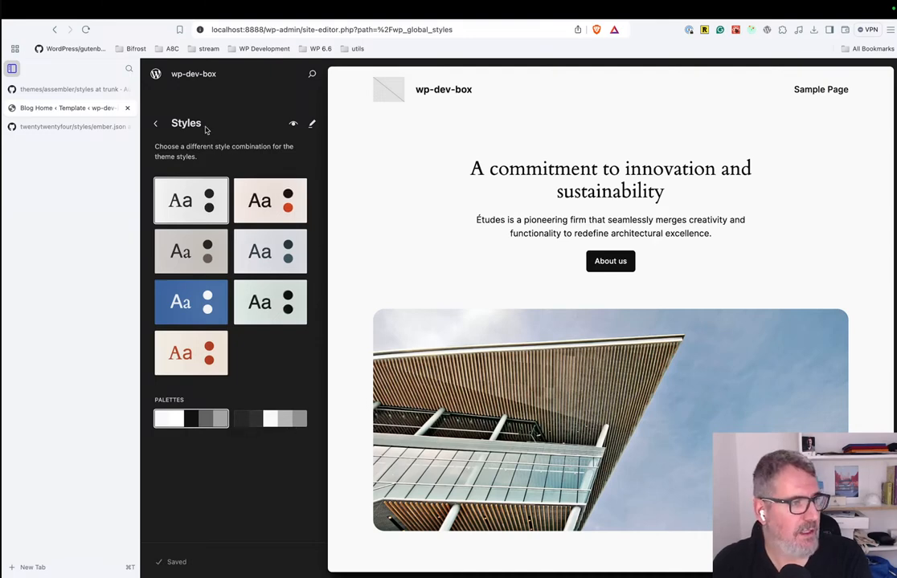
Open the wp-dev-box site in a new tab and go to its WordPress admin dashboard.
left_click(192, 75)
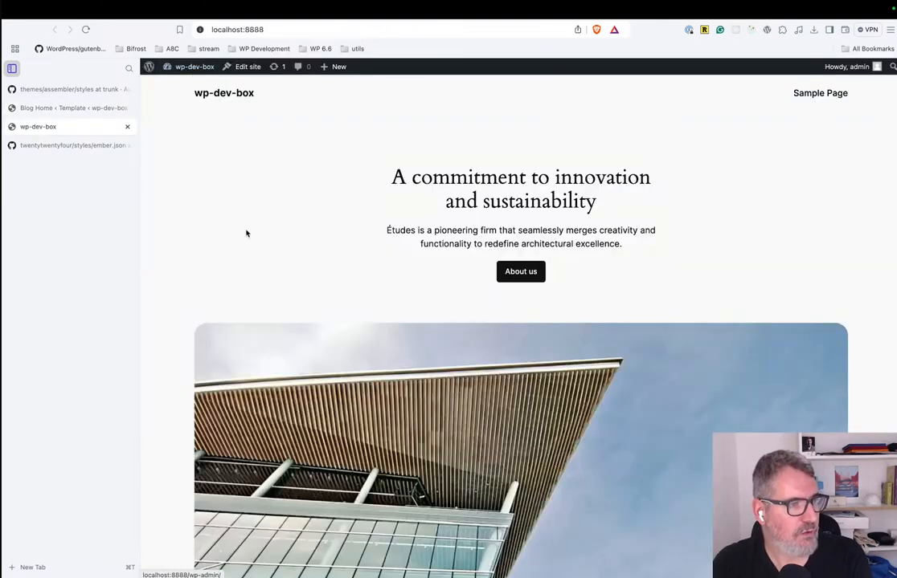
mouse_move(168, 66)
left_click(197, 86)
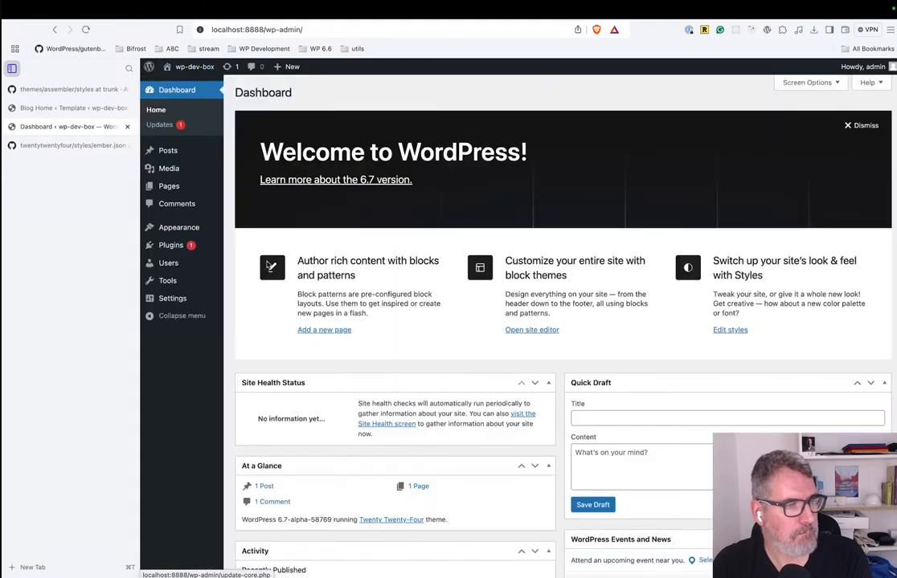
Activate the Assembler theme from the installed themes of the wp-dev-box site.
mouse_move(179, 230)
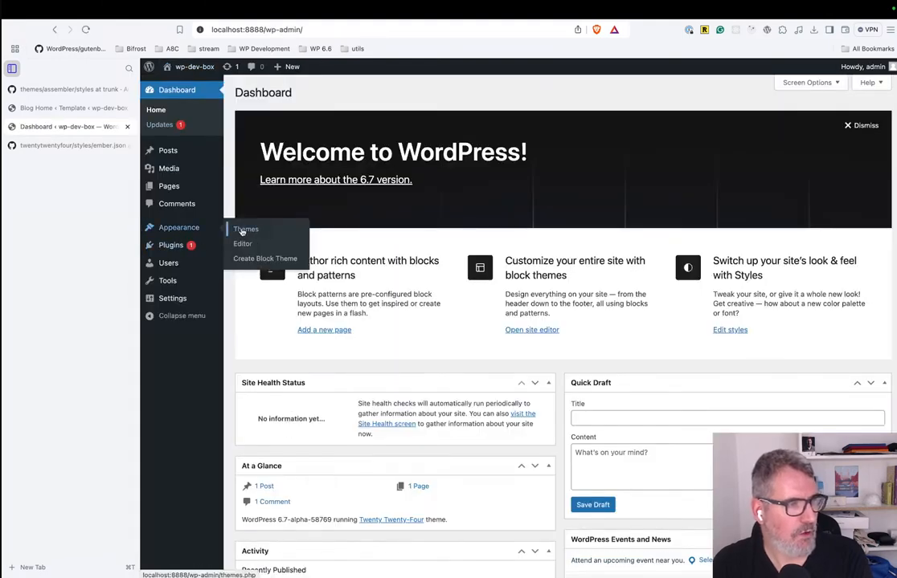
left_click(244, 229)
mouse_move(522, 288)
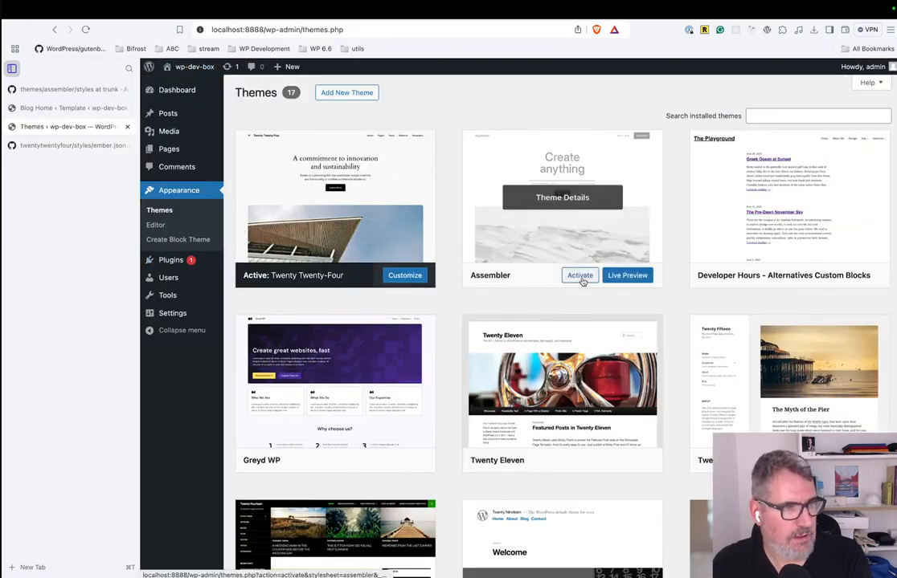
left_click(580, 277)
Open the site editor's Styles view and look through the Assembler theme's color palettes and typography presets.
mouse_move(183, 115)
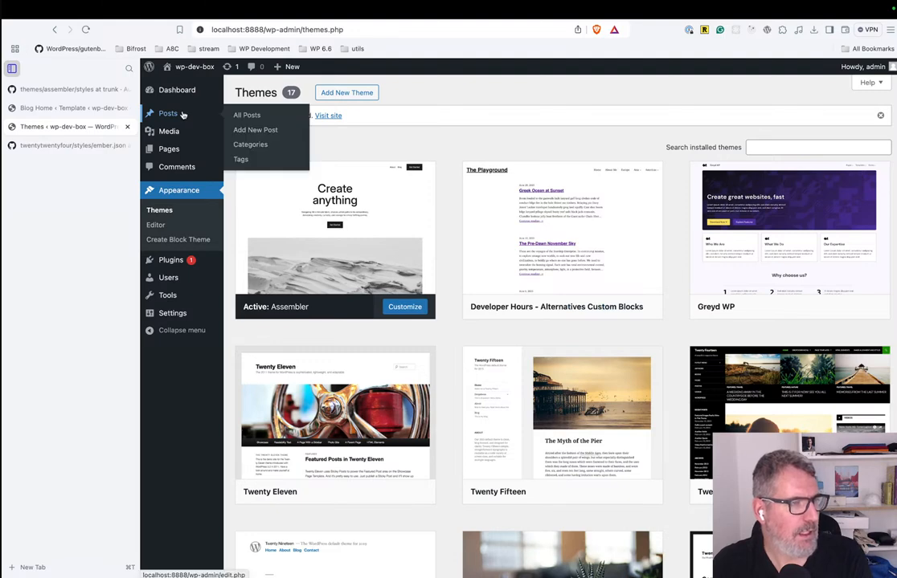
left_click(155, 227)
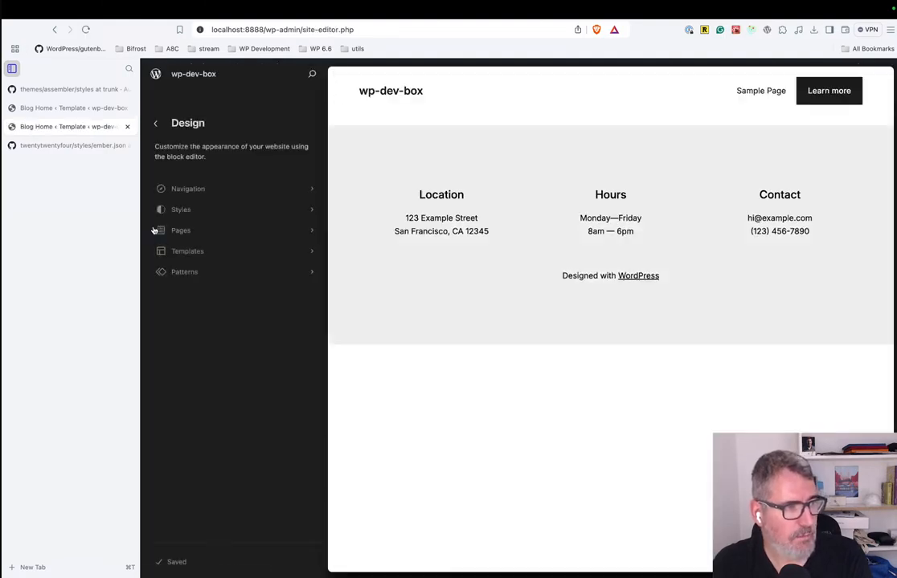
left_click(208, 210)
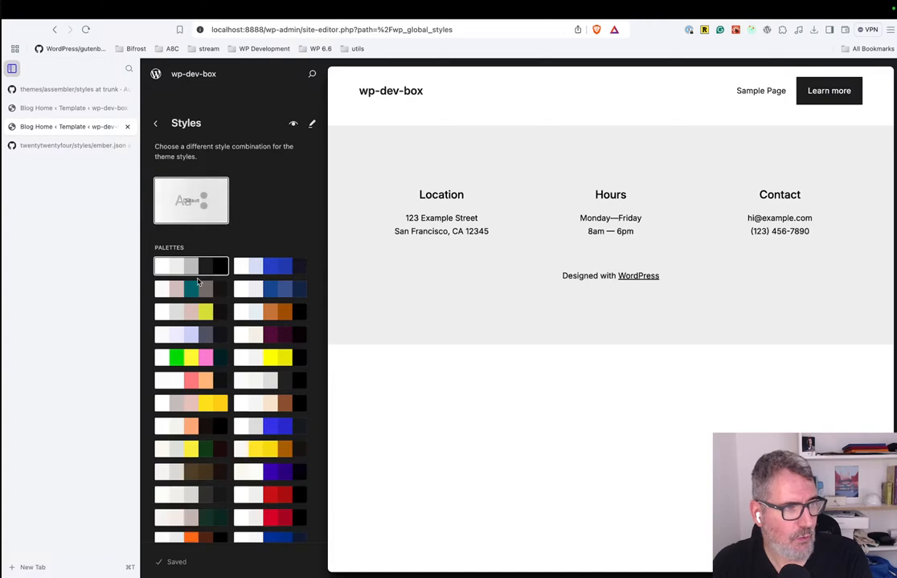
scroll(201, 381, "down", 2)
scroll(200, 381, "down", 5)
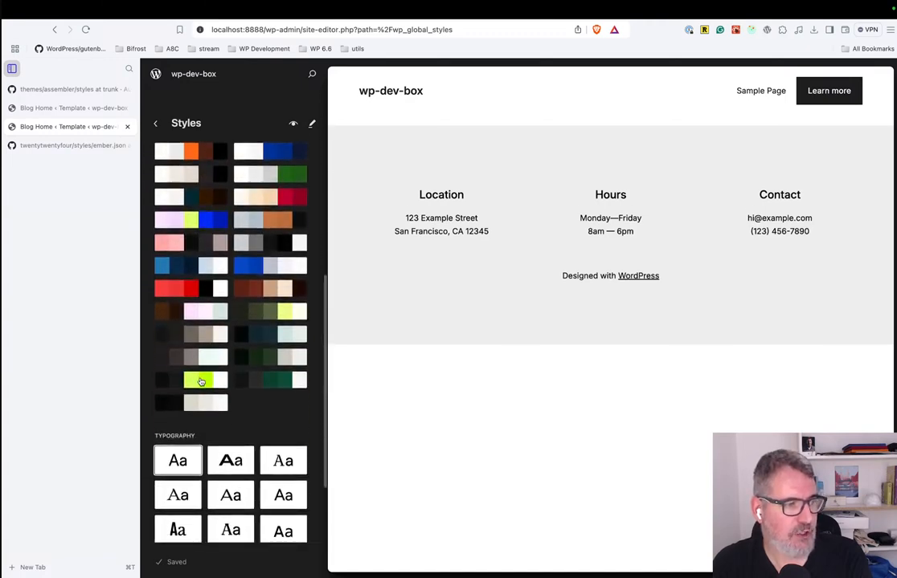
scroll(201, 381, "up", 5)
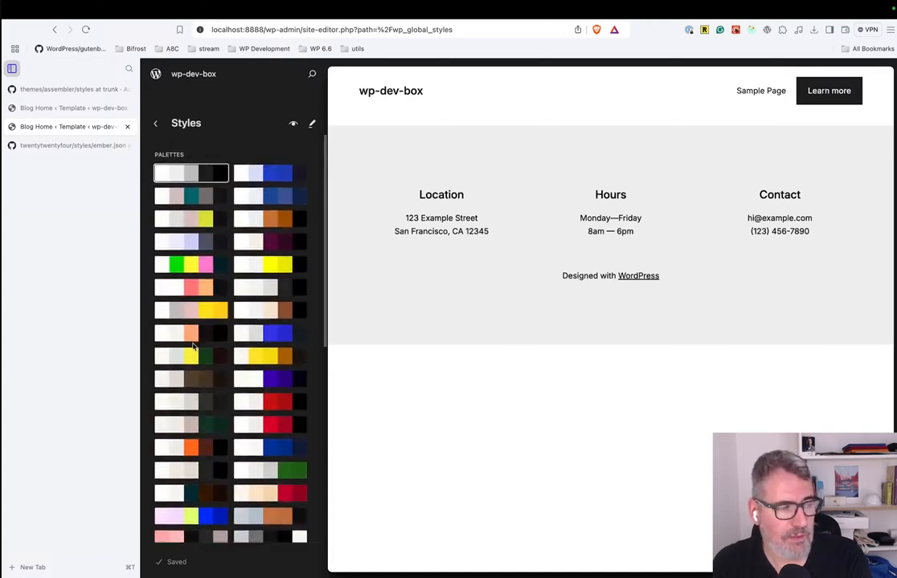
scroll(193, 347, "down", 5)
left_click(193, 347)
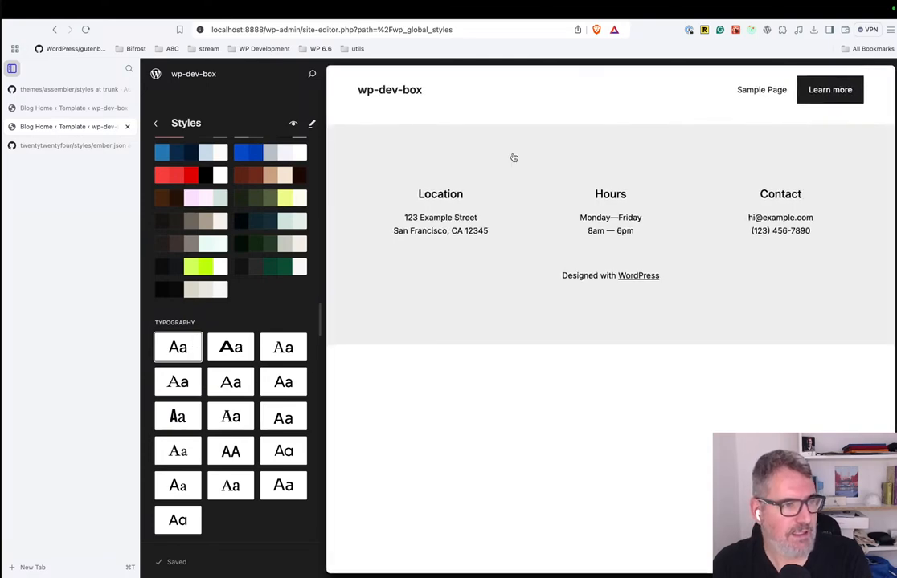
Switch to the wp-dev-box project in Visual Studio Code and expand the colors and typography folders under assembler/styles.
key("ctrl+Up")
left_click(479, 54)
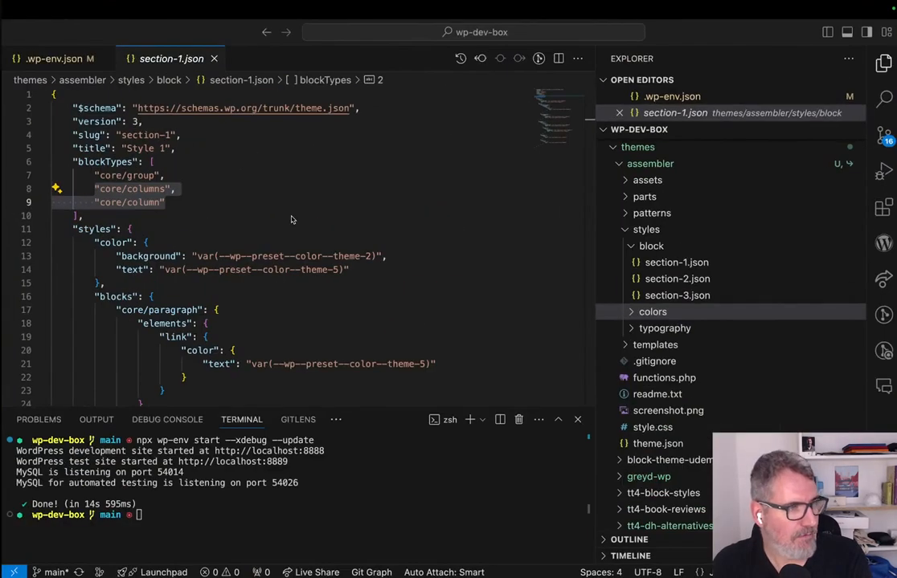
left_click(632, 314)
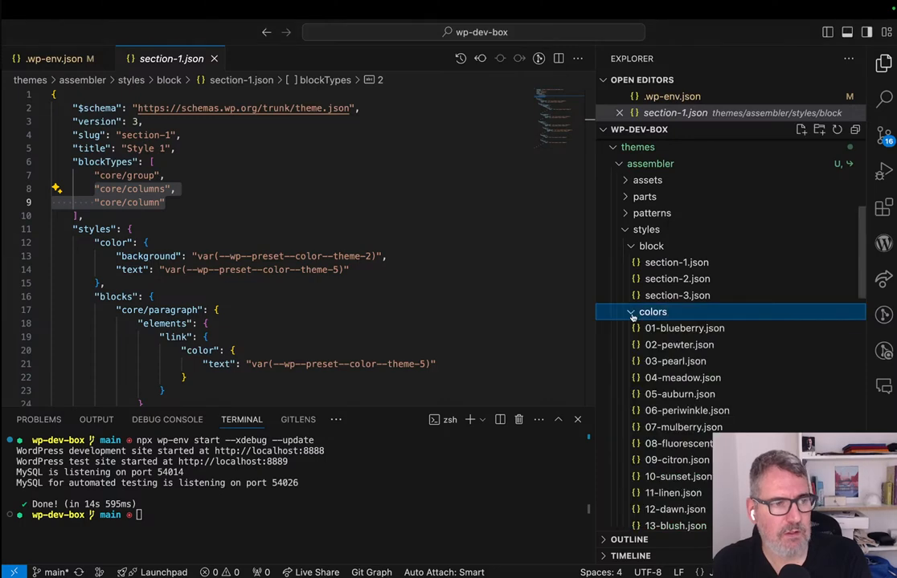
scroll(671, 402, "down", 10)
scroll(675, 414, "down", 3)
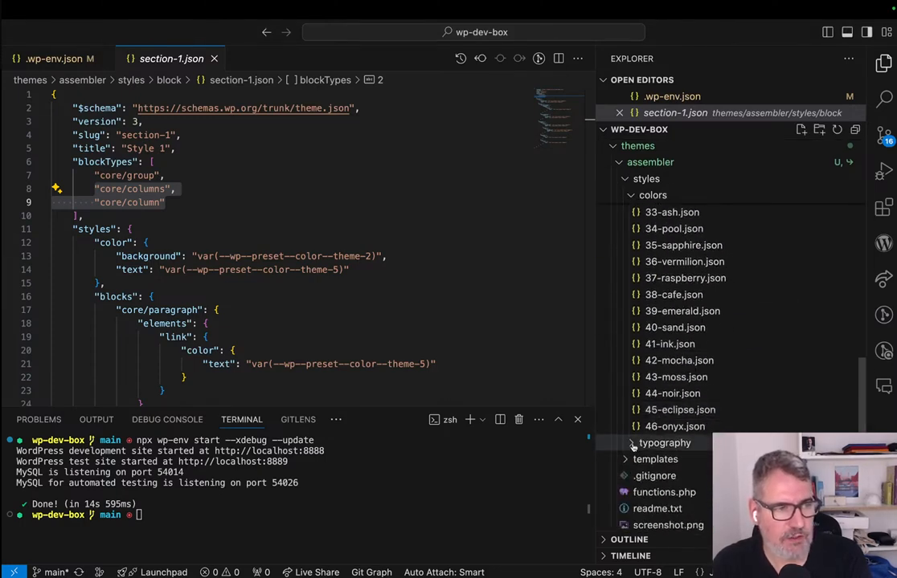
left_click(661, 442)
scroll(683, 346, "up", 10)
scroll(710, 347, "up", 5)
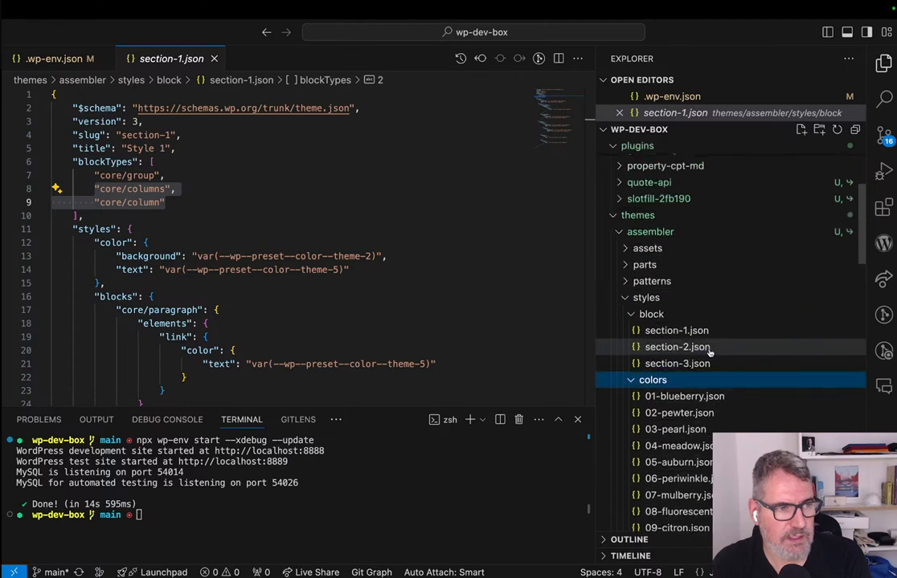
Open 01-blueberry.json from the colors folder and examine its schema, title, categories and first palette entries alongside the other preset files.
left_click(667, 396)
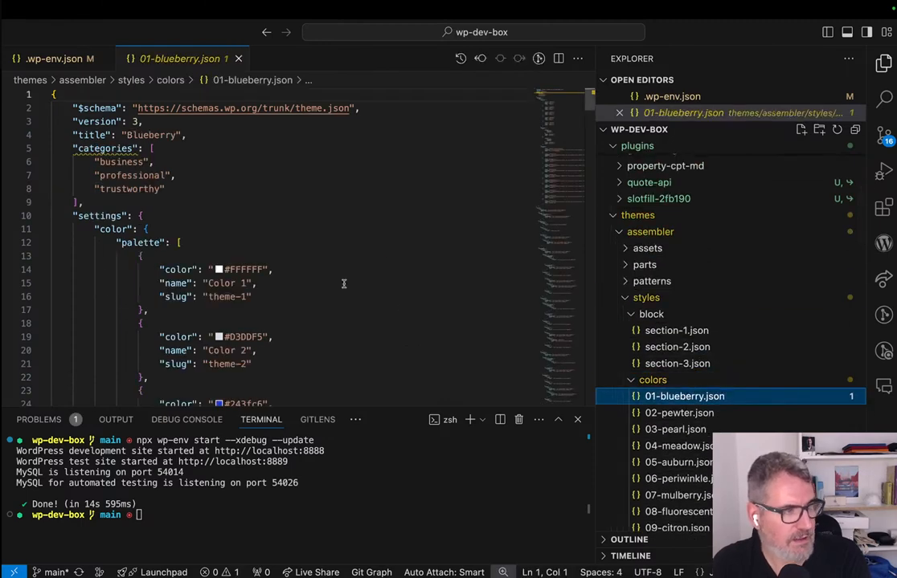
scroll(688, 426, "down", 15)
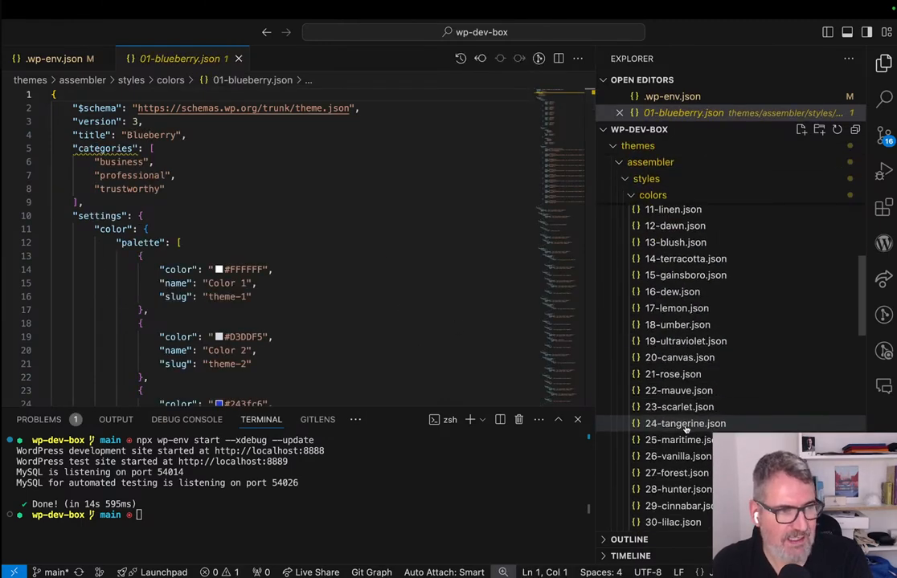
scroll(685, 428, "down", 3)
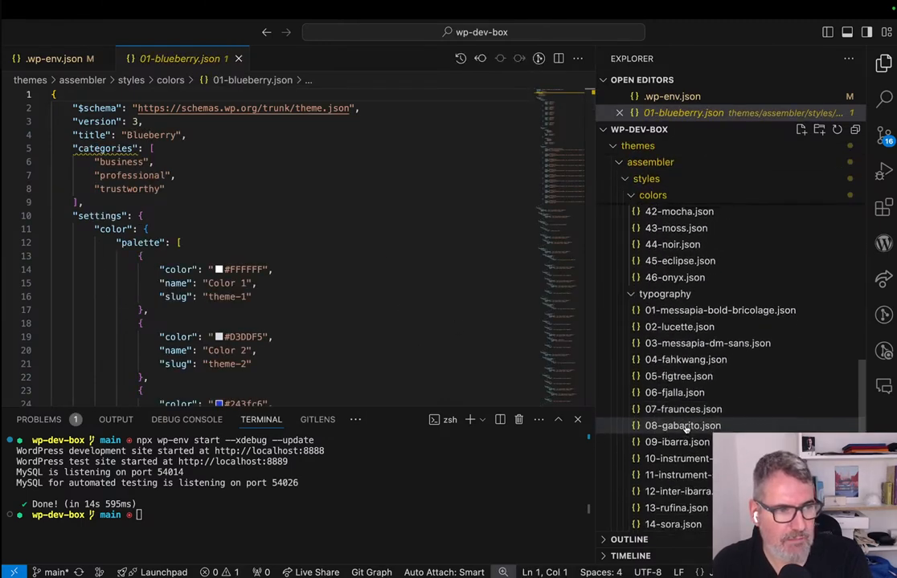
left_click(291, 282)
scroll(246, 253, "down", 10)
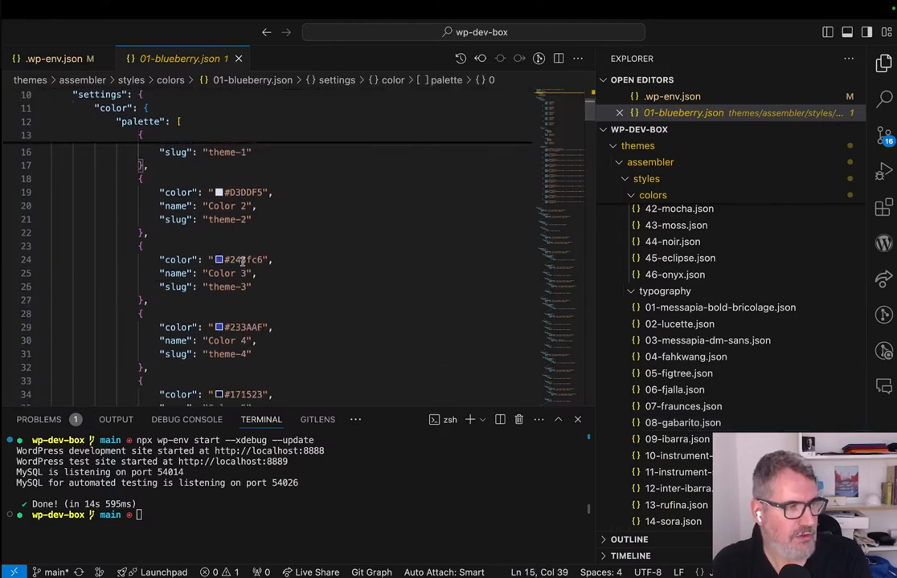
scroll(242, 262, "up", 10)
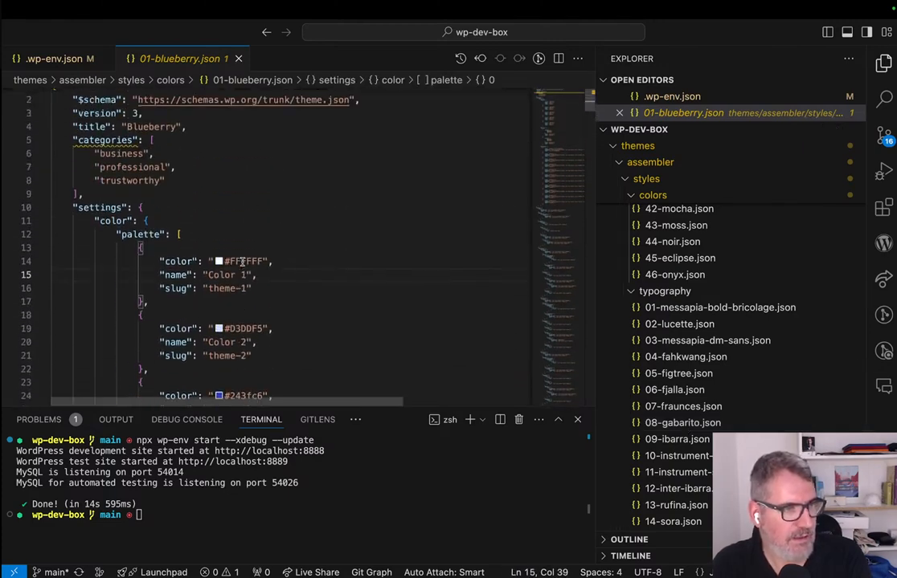
left_click(207, 109)
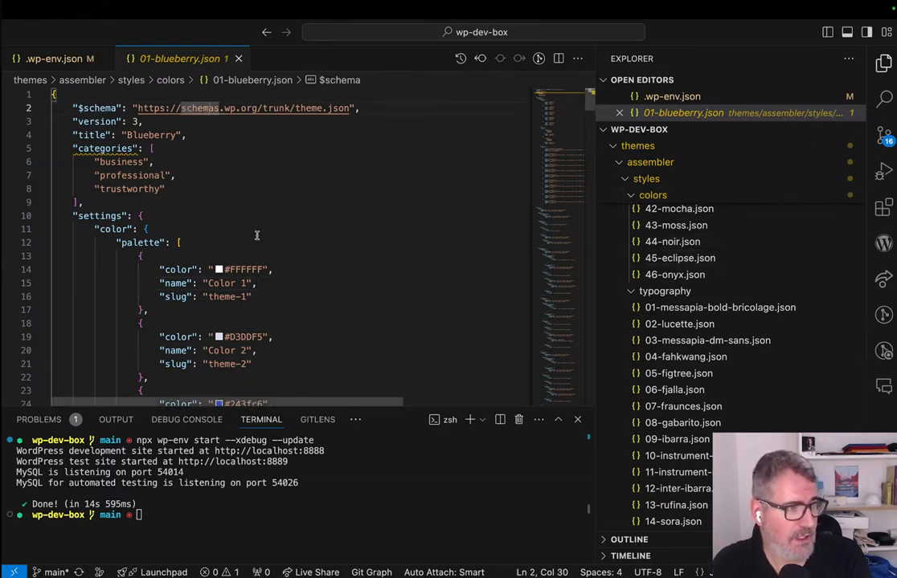
left_click(152, 188)
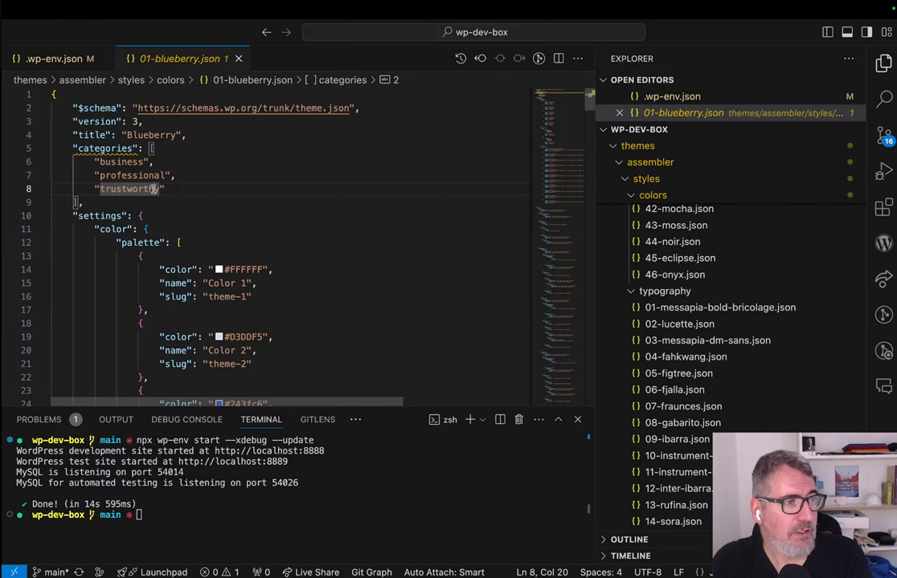
scroll(153, 189, "down", 3)
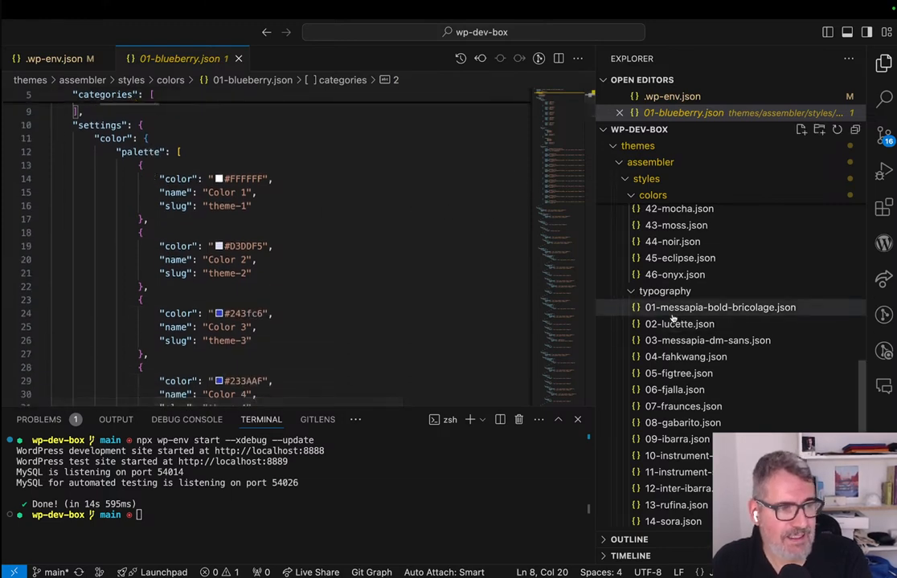
scroll(672, 319, "up", 6)
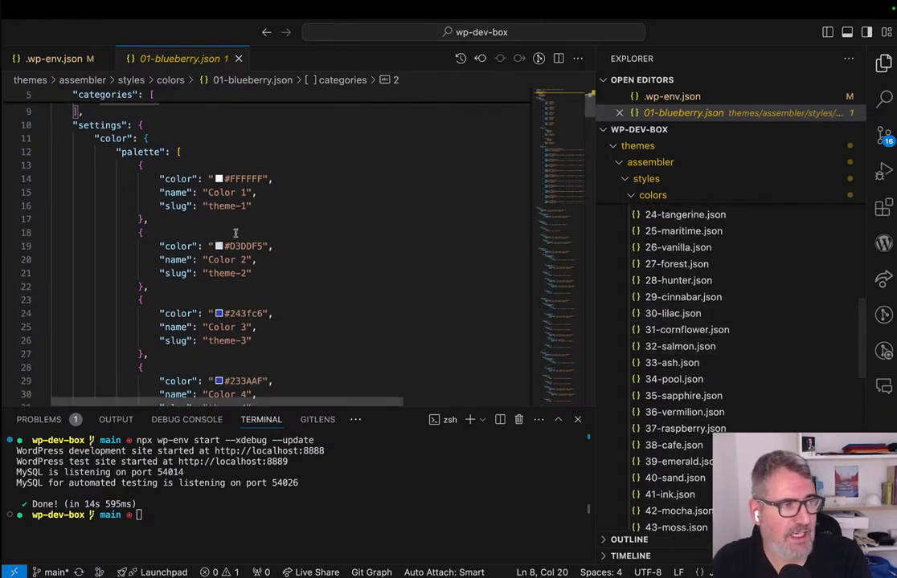
Examine the palette colors, gradients and element color styles in 01-blueberry.json, highlighting the first palette entry's "color" key.
left_click(171, 179)
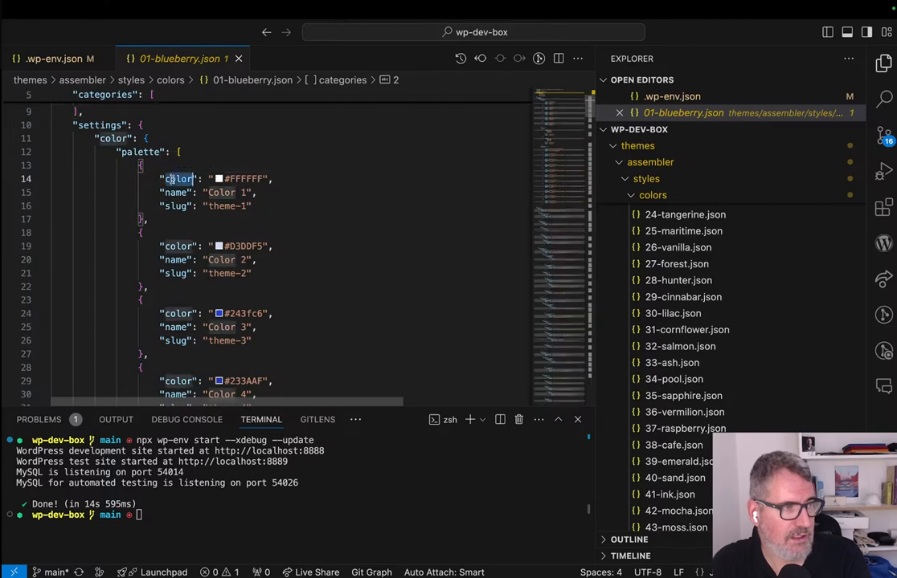
scroll(172, 261, "down", 15)
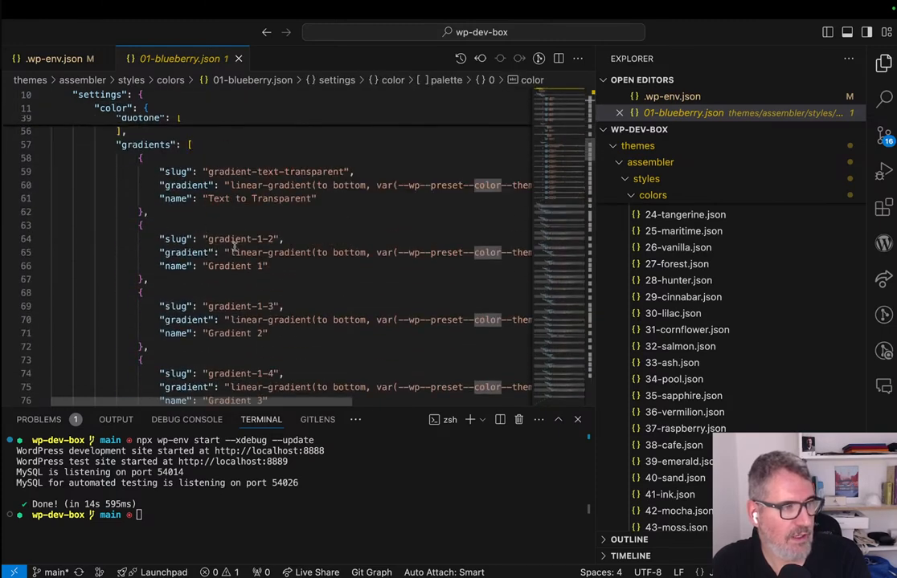
scroll(236, 274, "down", 18)
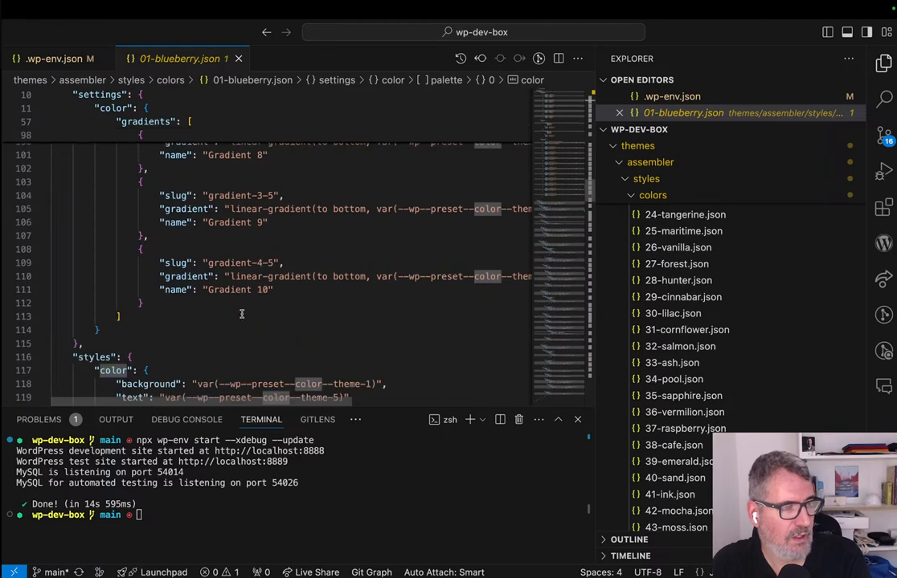
scroll(242, 310, "down", 6)
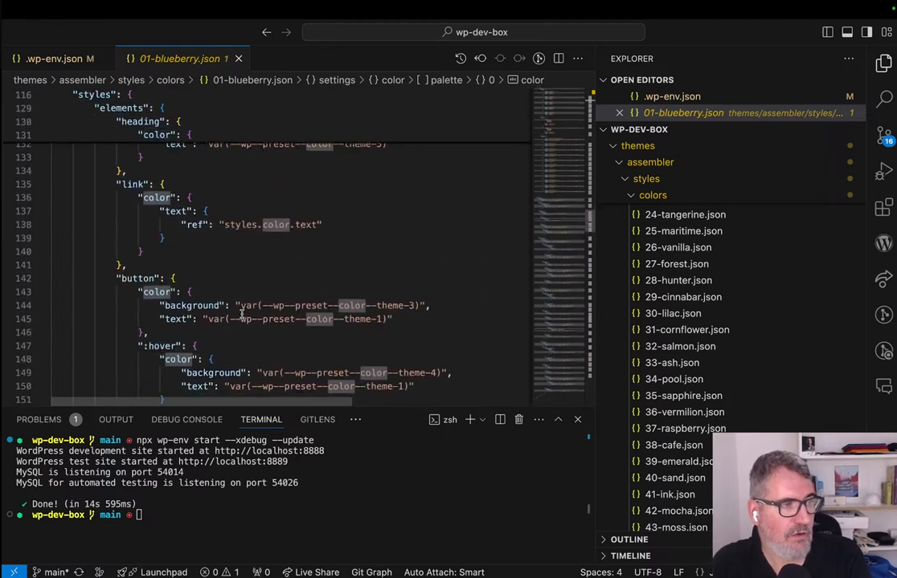
Collapse the colors folder and examine the font sizes and block typography styles in typography/01-messapia-bold-bricolage.json.
left_click(632, 197)
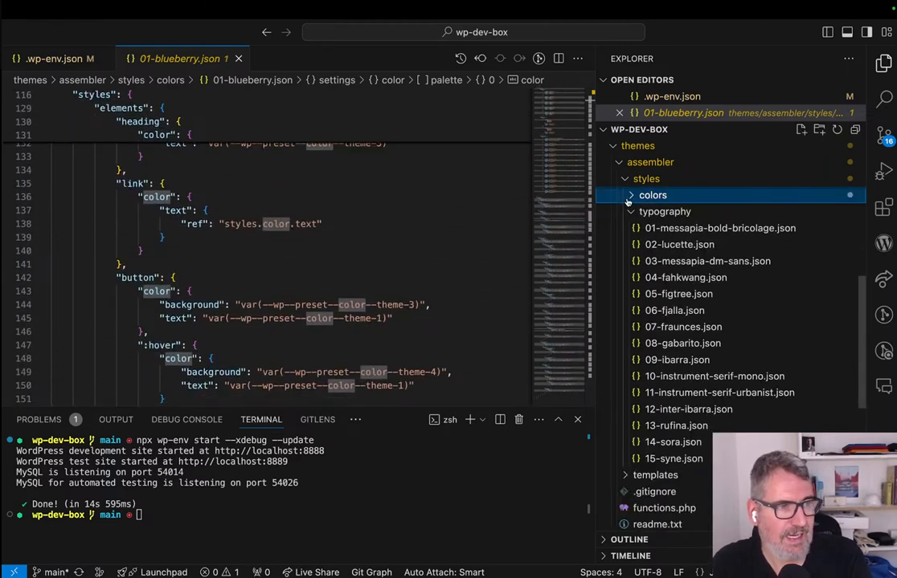
left_click(660, 228)
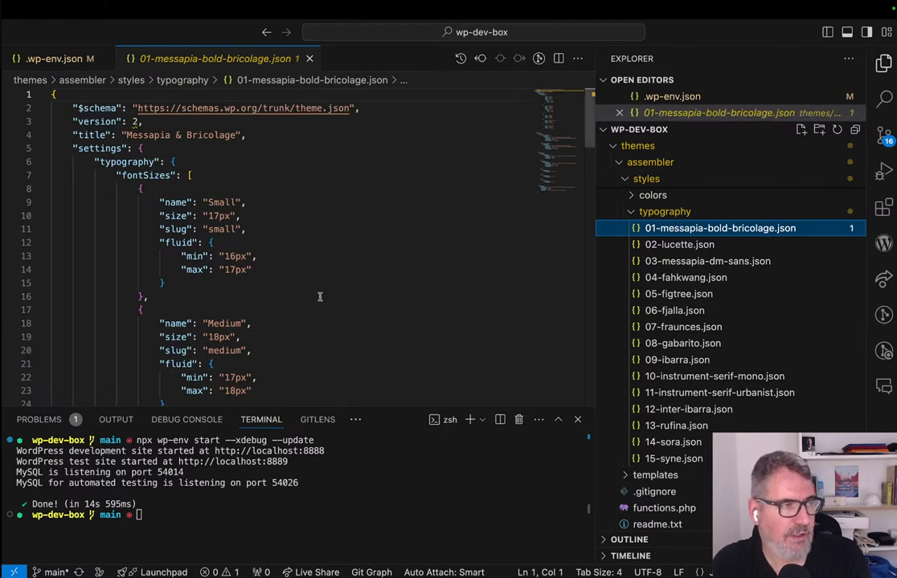
scroll(186, 258, "down", 20)
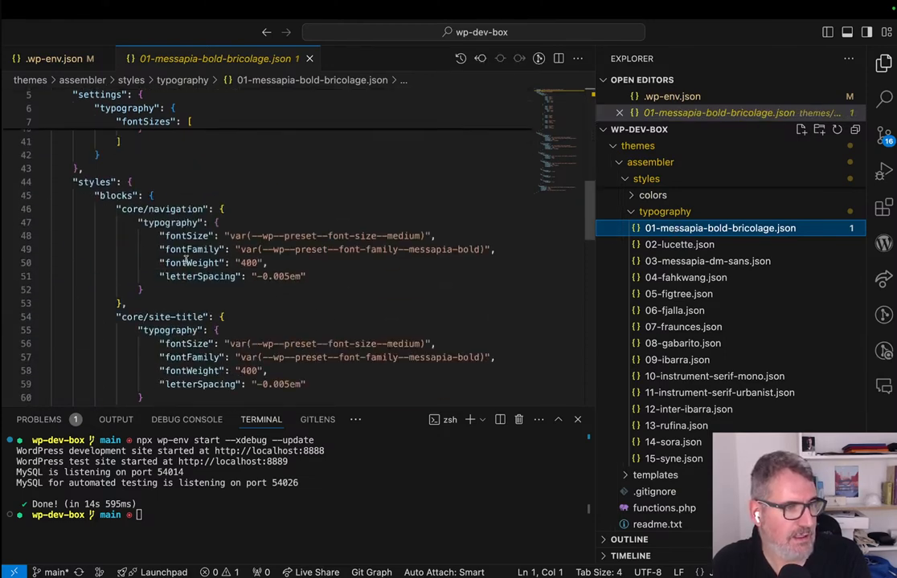
scroll(186, 258, "down", 5)
scroll(185, 259, "up", 20)
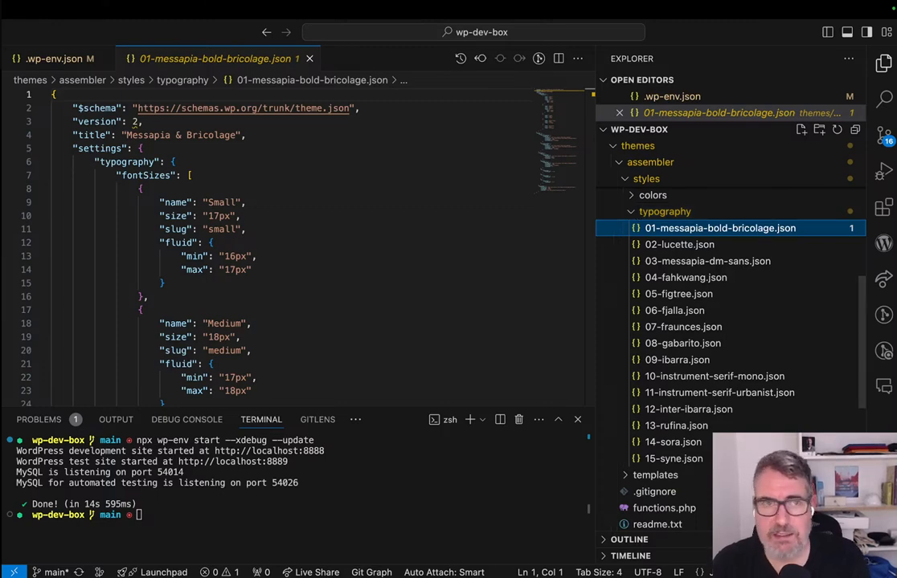
Switch back to the site editor in the browser, open the Blog Home template for editing, and return to the Styles view.
key("ctrl+Right")
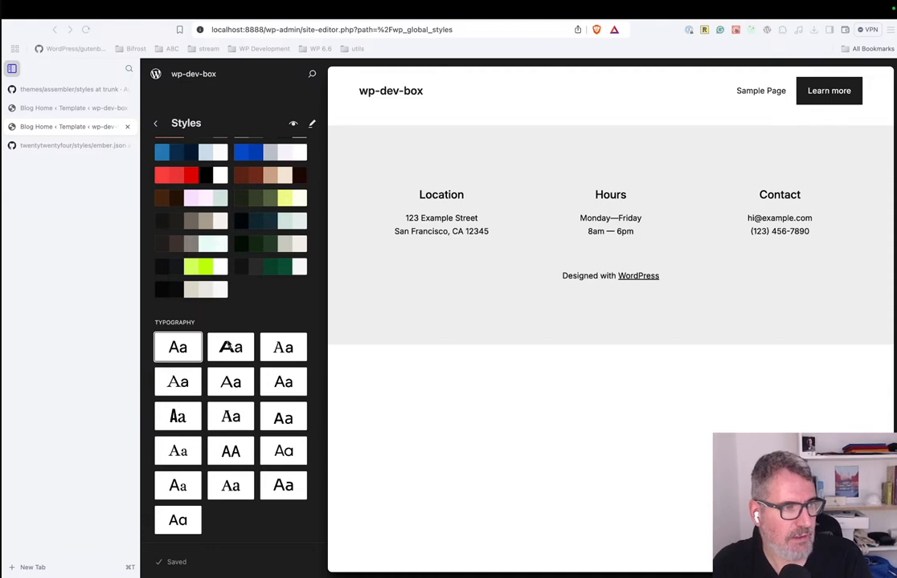
scroll(233, 229, "up", 10)
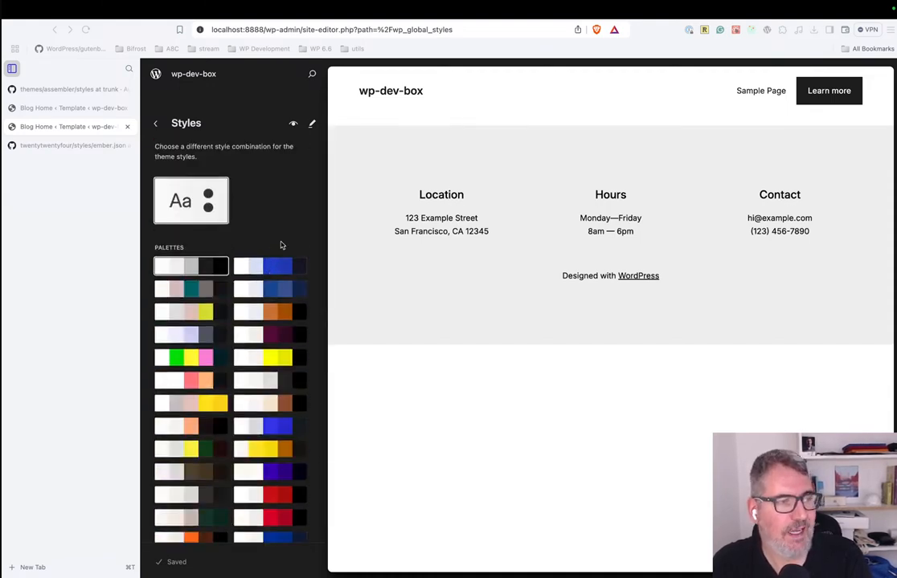
left_click(370, 277)
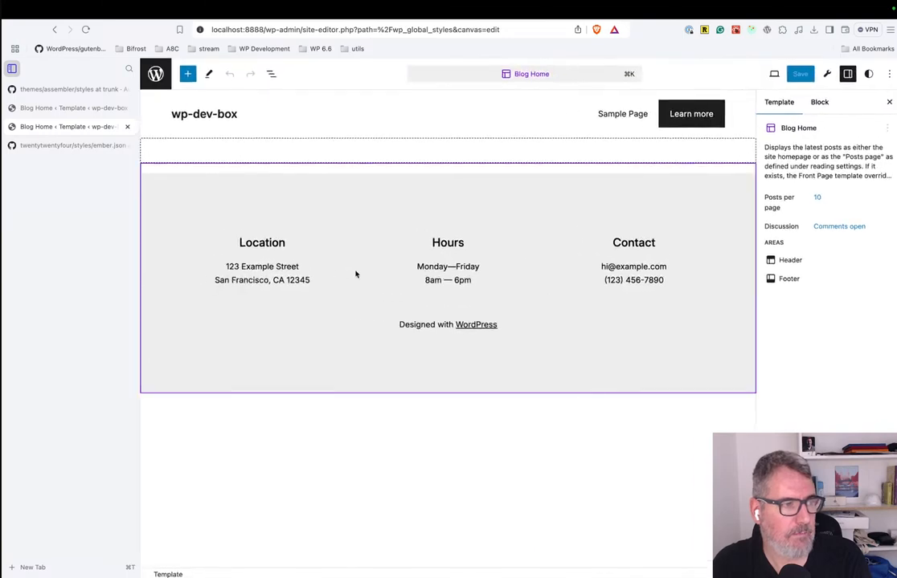
left_click(157, 74)
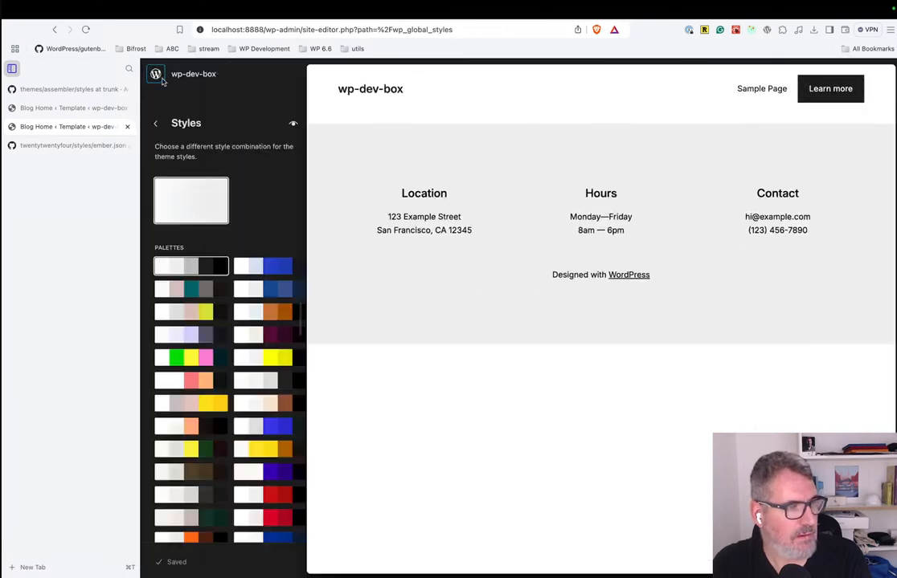
Try the blue palette, replace it with the white, pale blue, orange, brown and black palette, and save the site.
left_click(282, 286)
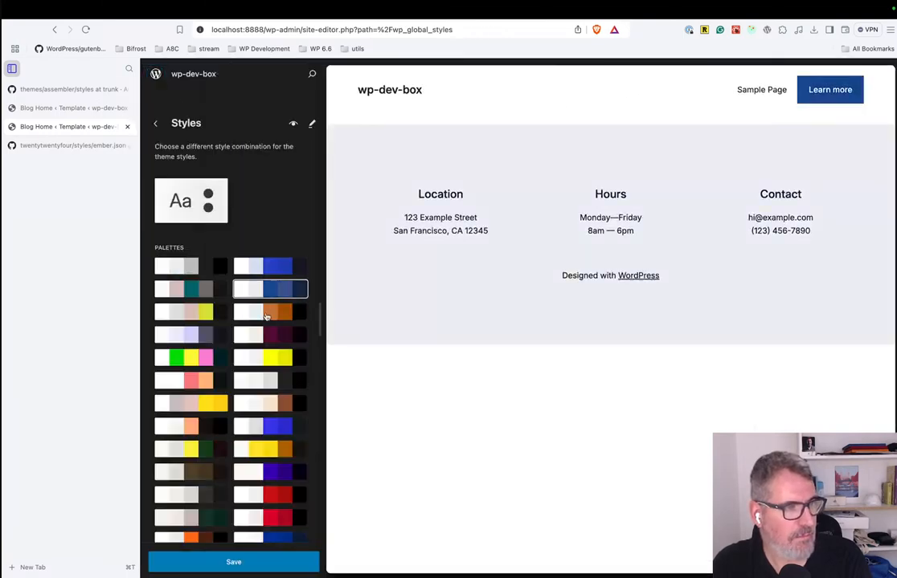
left_click(264, 320)
left_click(233, 562)
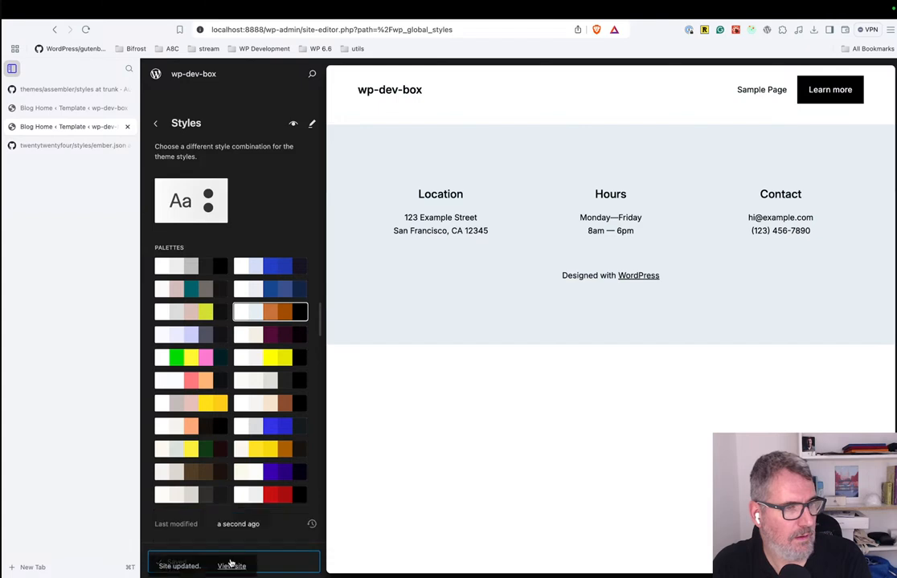
Try the pale lavender and grey palette, replace it with the white, light grey and bright blue palette, and browse the remaining palettes.
left_click(185, 333)
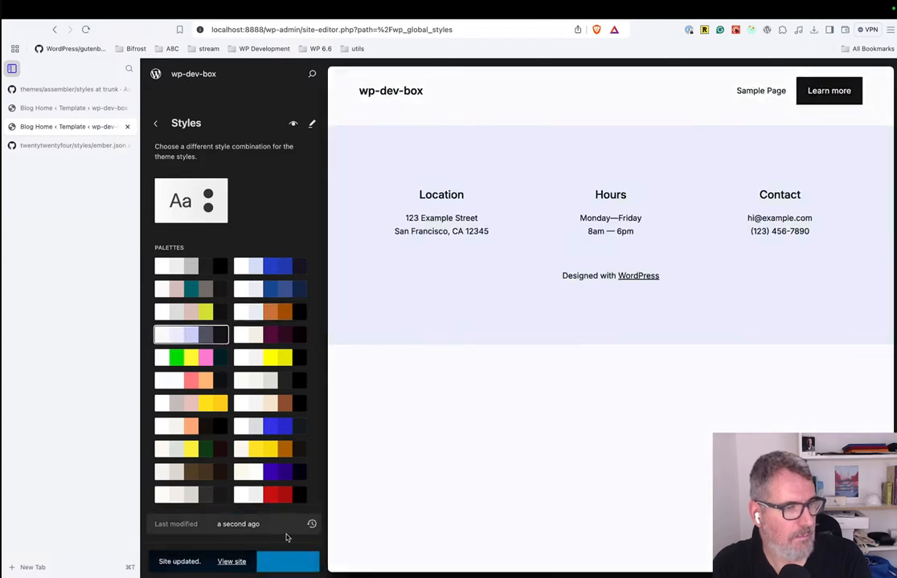
left_click(265, 431)
scroll(257, 361, "down", 4)
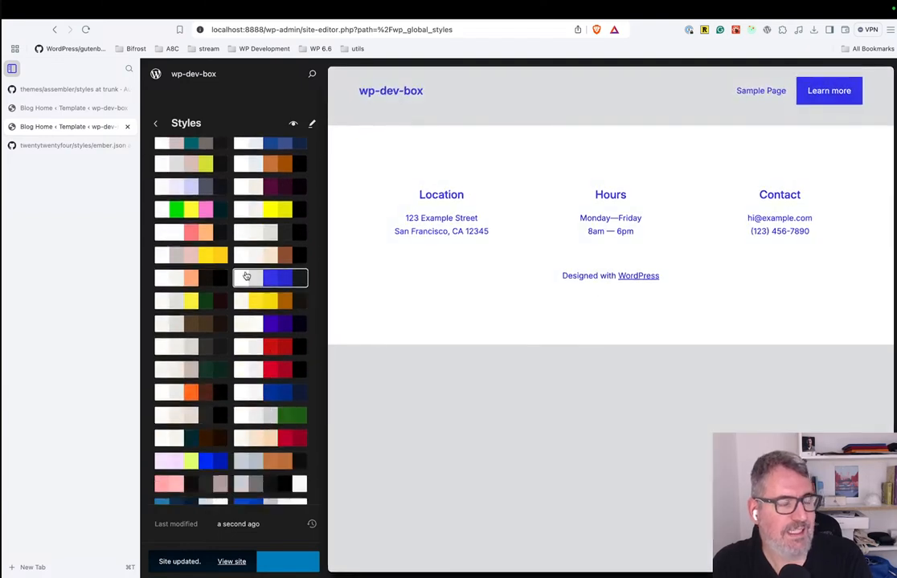
scroll(243, 273, "up", 4)
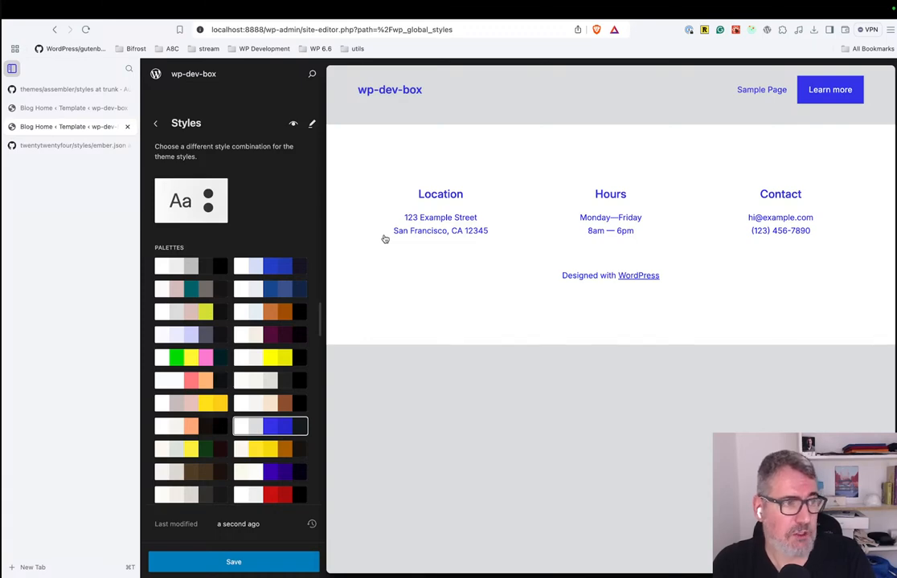
Switch to the code editor, open styles/block/section-1.json, and highlight its core/group, core/columns and core/column block types.
key("ctrl+Left")
scroll(716, 225, "up", 1)
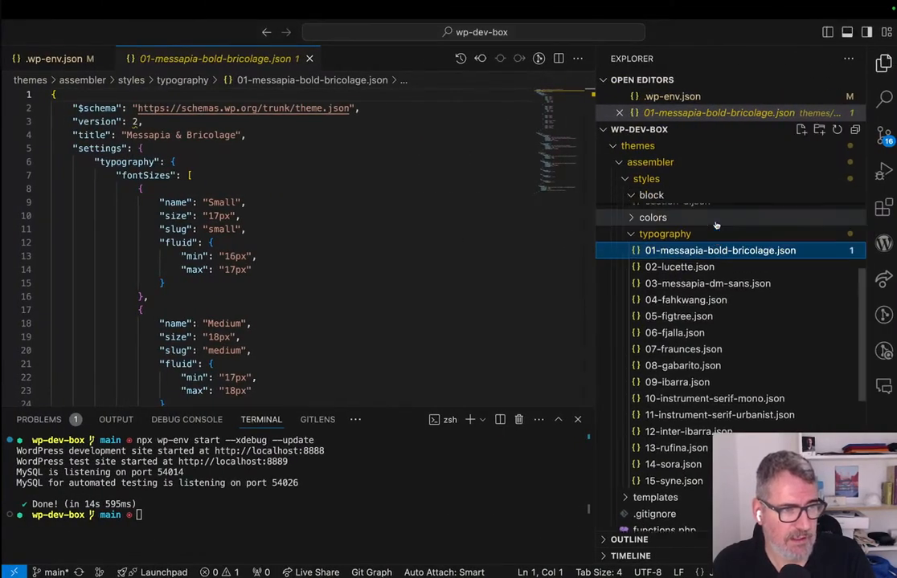
scroll(716, 226, "up", 3)
left_click(676, 242)
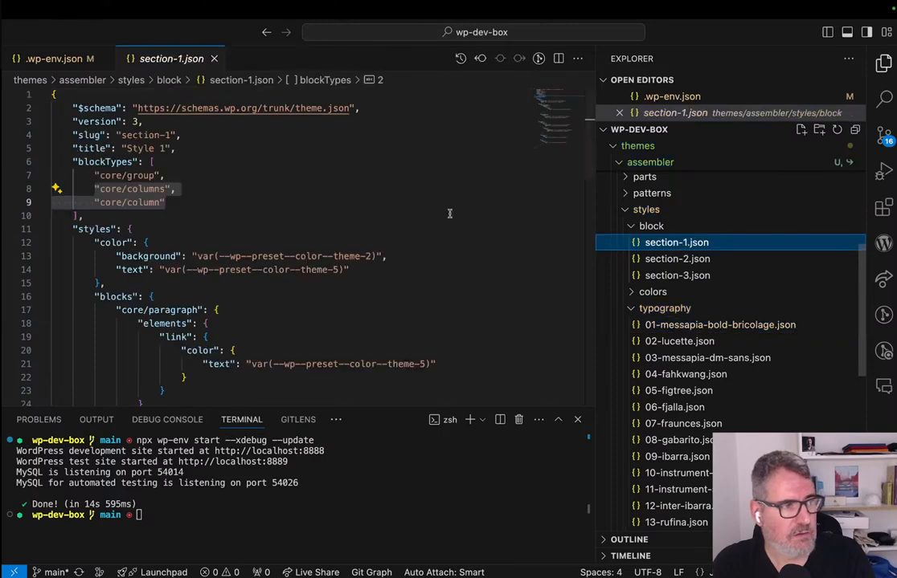
left_click(96, 175)
key("shift+Down")
key("shift+Down")
key("shift+End")
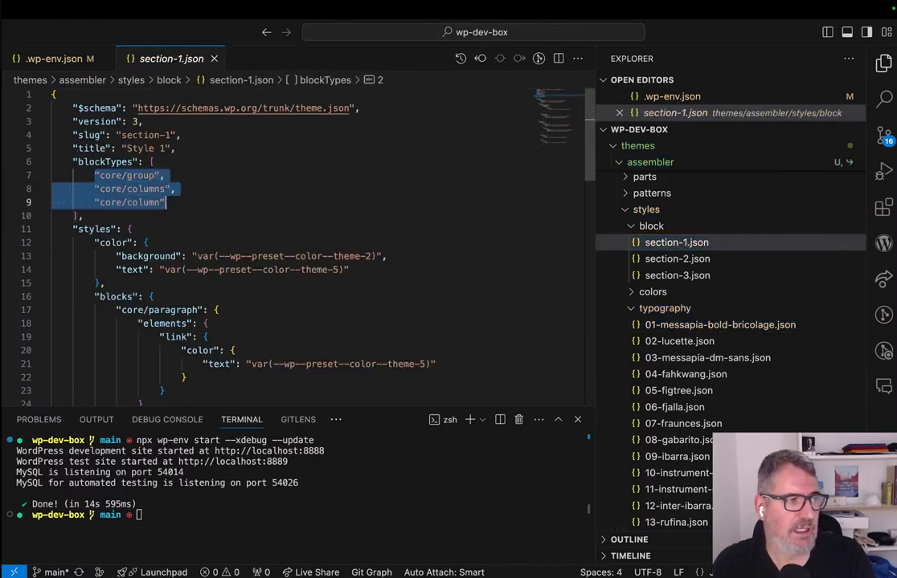
View the block types in styles/block/section-2.json and reopen typography/01-messapia-bold-bricolage.json.
left_click(633, 258)
left_click(219, 187)
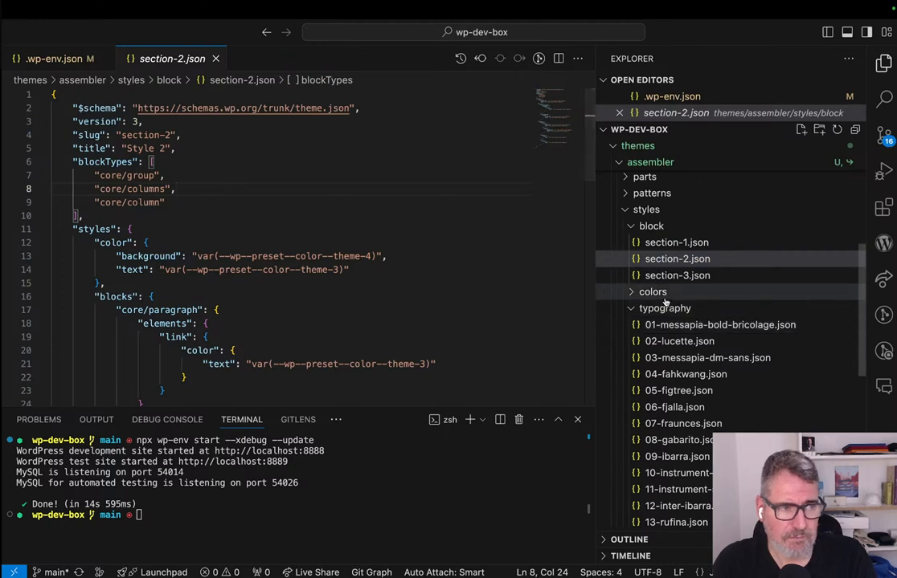
left_click(678, 327)
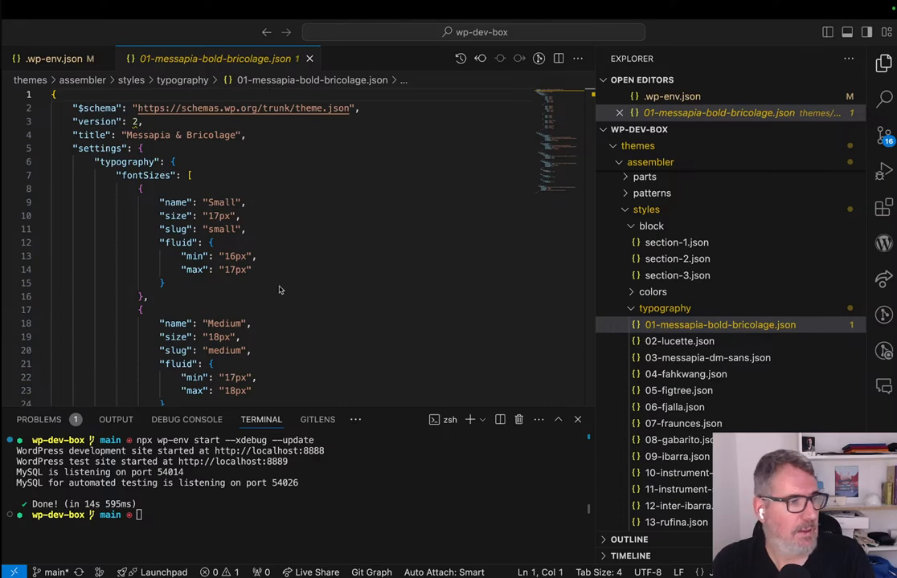
Switch to the Google Slides presentation, start the slideshow, and go back to the Section Styles slide.
key("ctrl+Left")
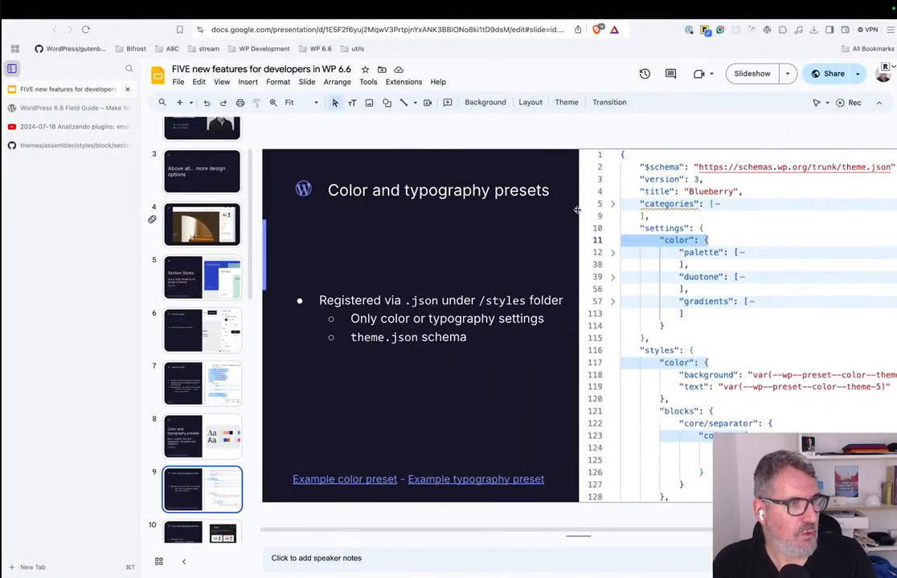
left_click(755, 74)
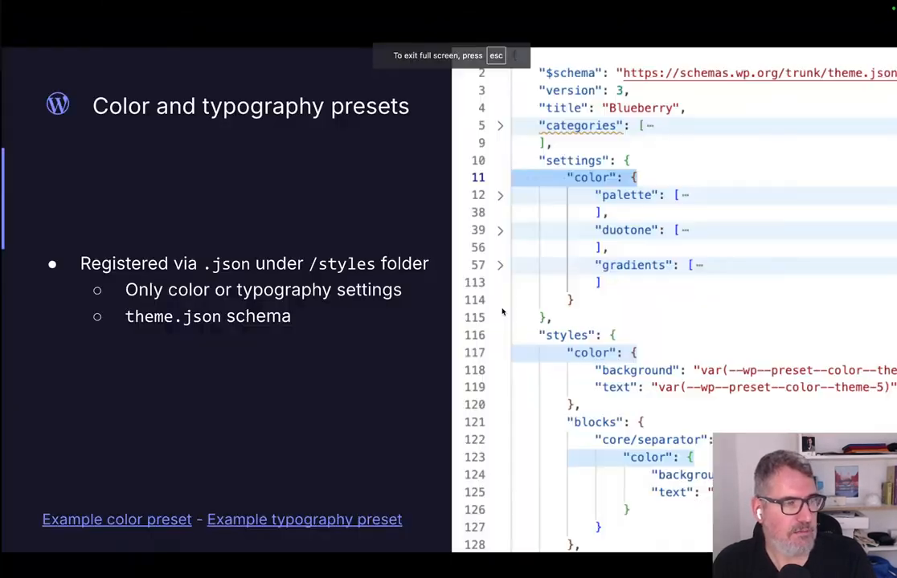
key("Left")
key("Left")
key("Left")
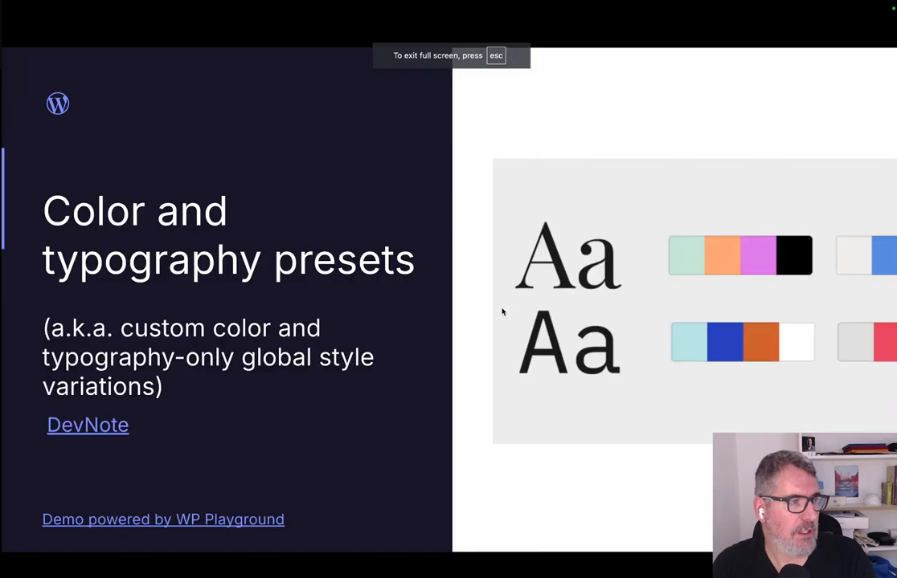
key("Right")
key("Right")
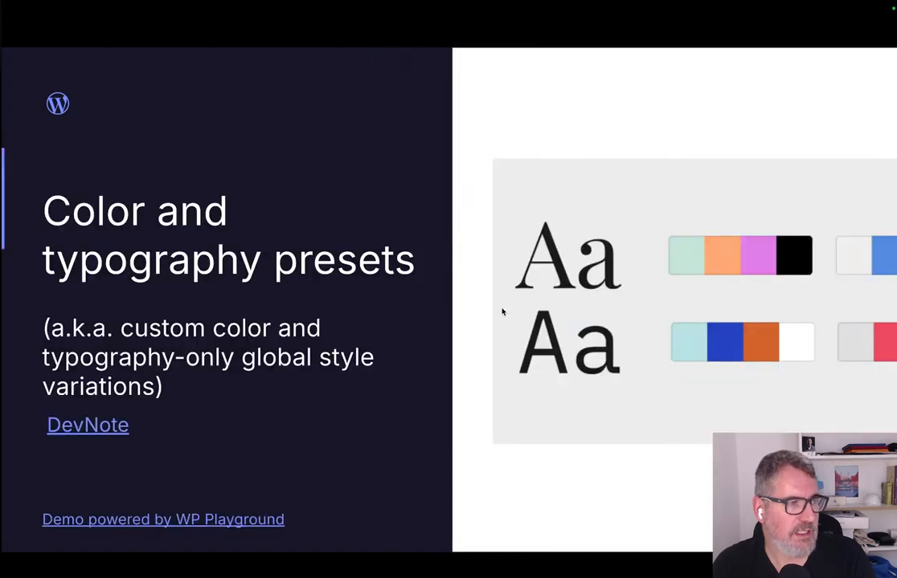
key("Left")
key("Left")
key("Left")
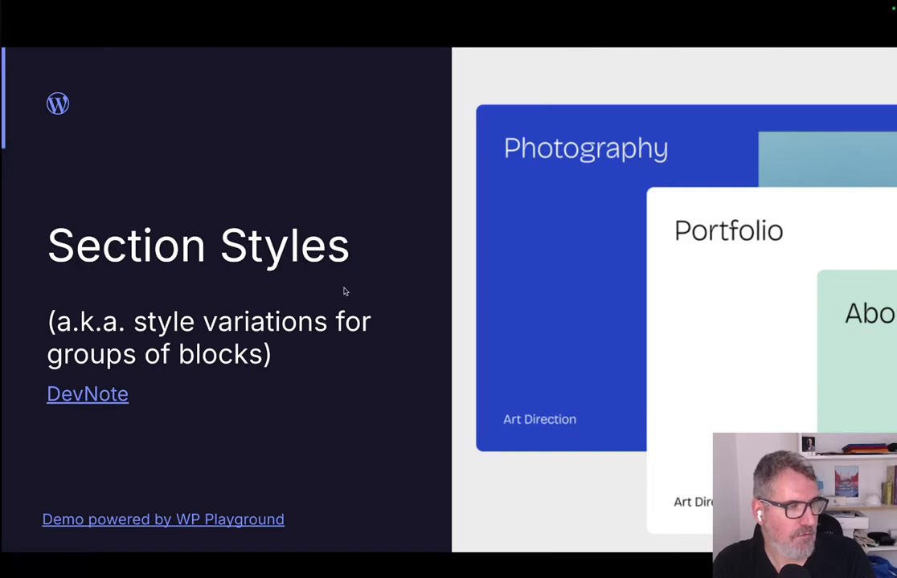
key("ctrl+Right")
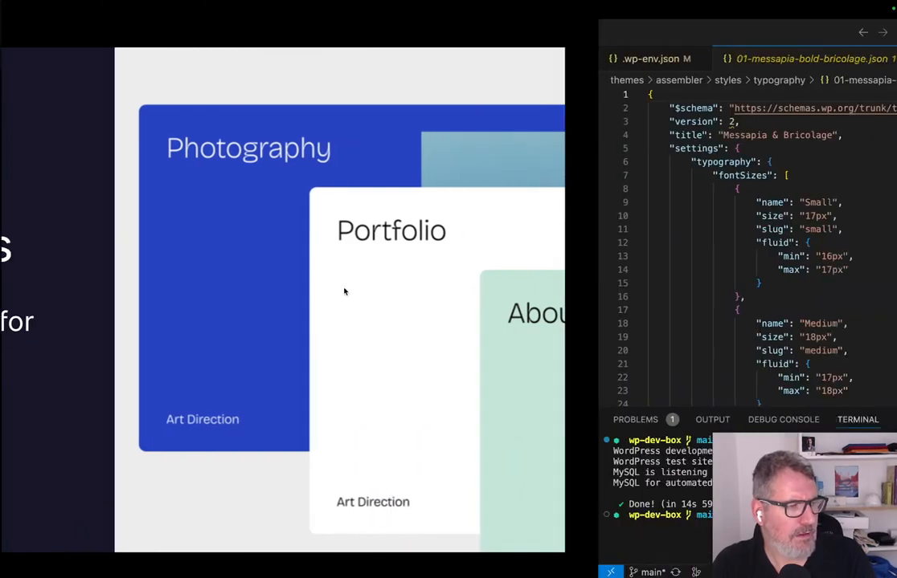
key("ctrl+Left")
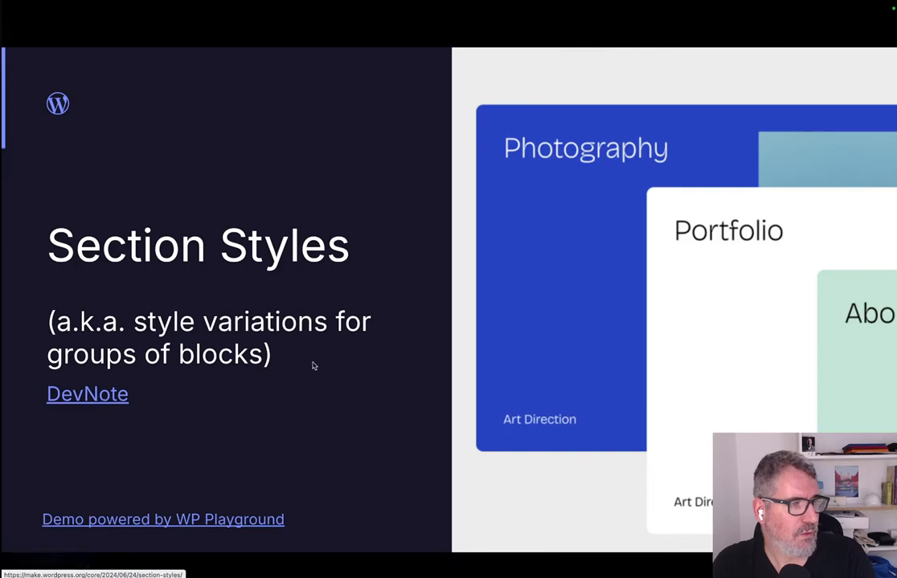
Advance the slideshow past the color and typography presets and Block Pattern Overrides slides to the WordPress 6.6 Field Guide slide.
key("Right")
key("Right")
key("Right")
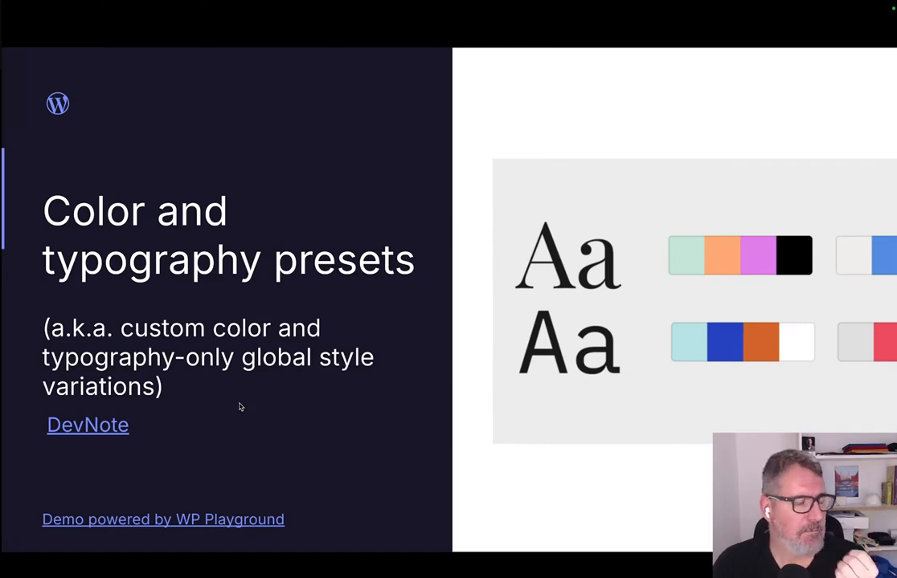
key("Right")
key("Right")
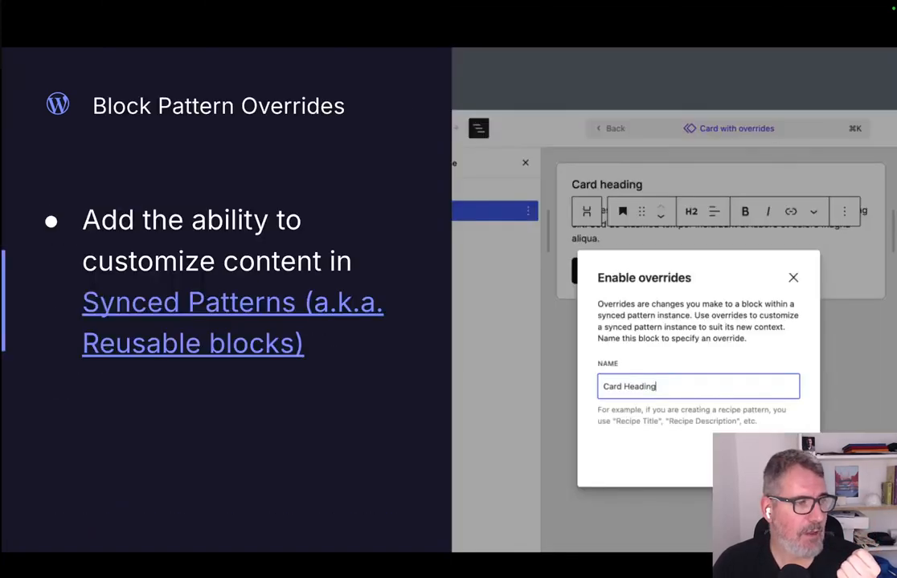
key("Right")
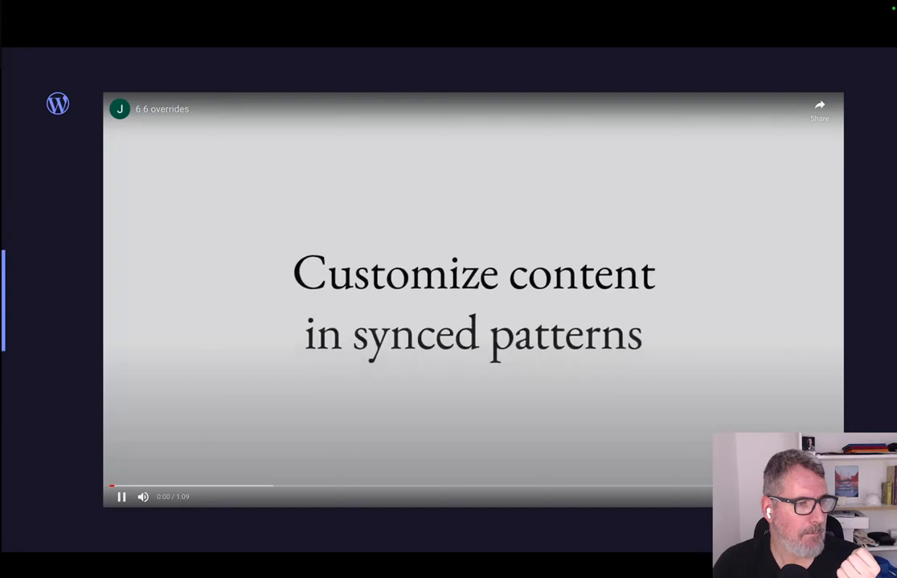
key("Right")
key("Right")
key("Right")
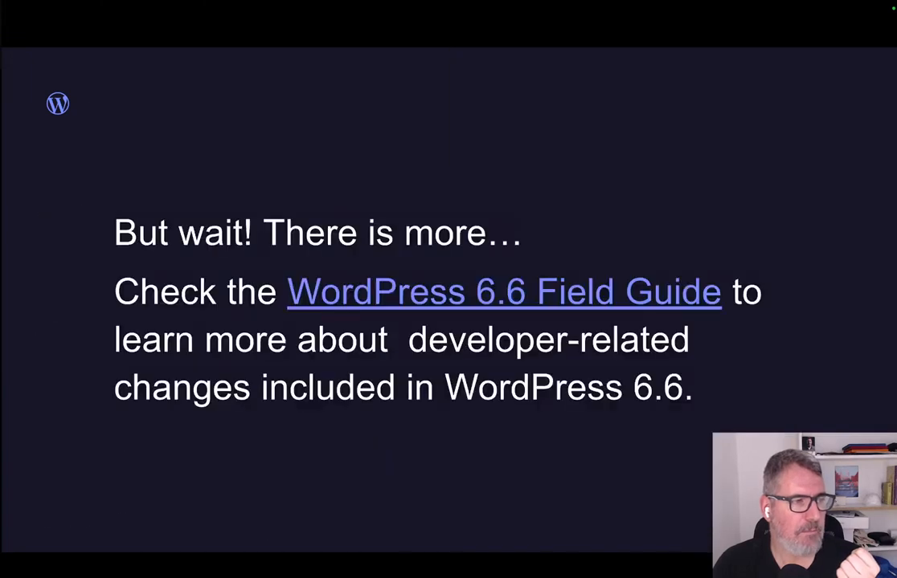
Open the WordPress 6.6 Field Guide linked on the slide and hide the page's welcome box.
left_click(509, 294)
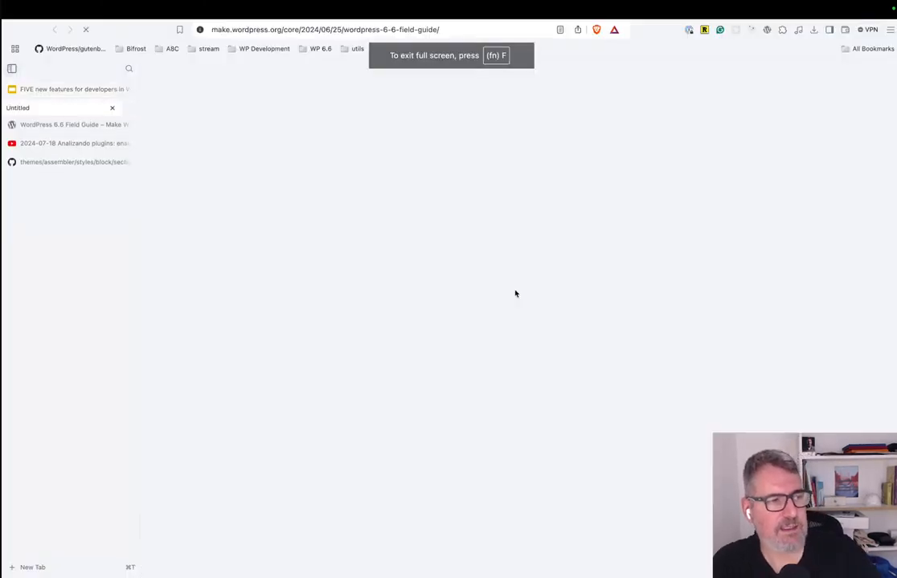
scroll(343, 241, "down", 1)
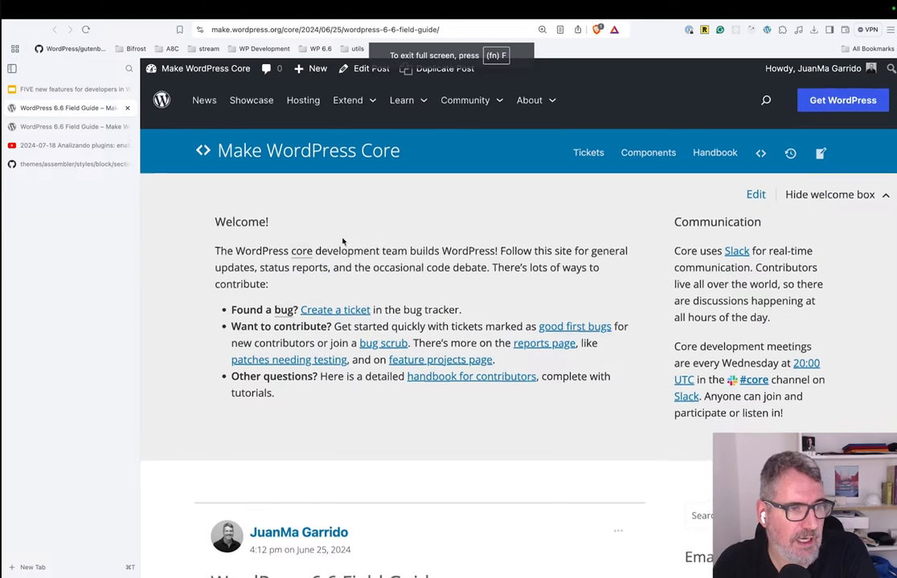
left_click(827, 181)
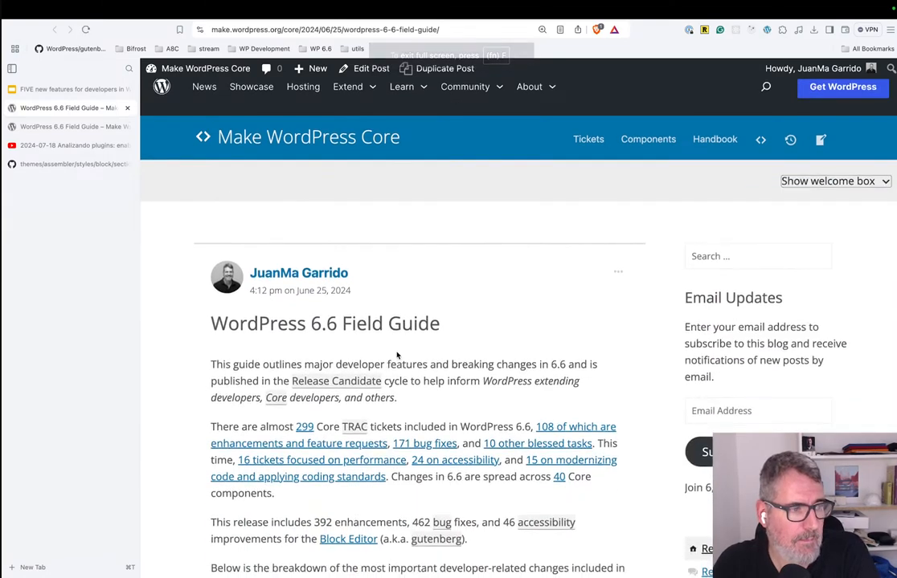
Examine the Field Guide's introduction, table of contents, and its sections on the block editor, themes, APIs, miscellaneous changes and hooks.
scroll(396, 353, "down", 5)
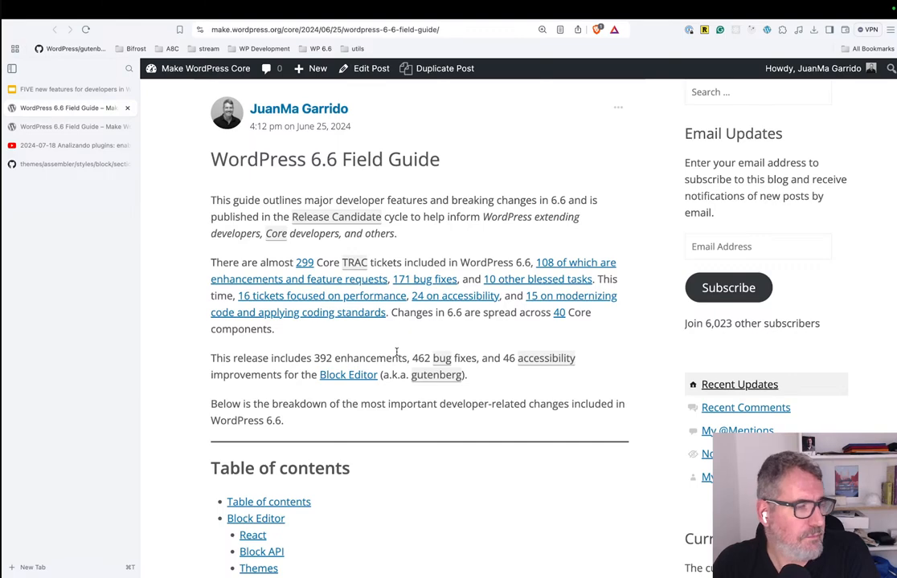
scroll(396, 354, "down", 1)
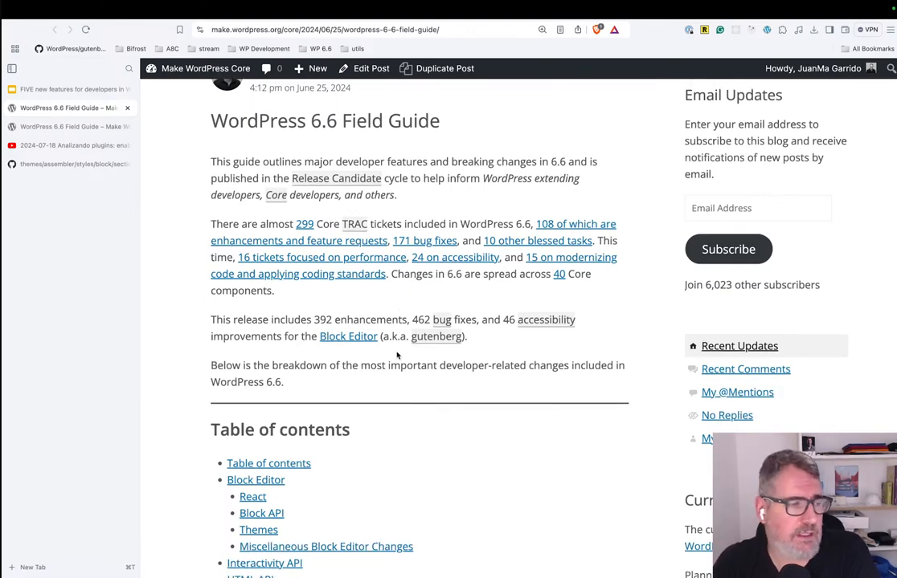
scroll(396, 355, "down", 8)
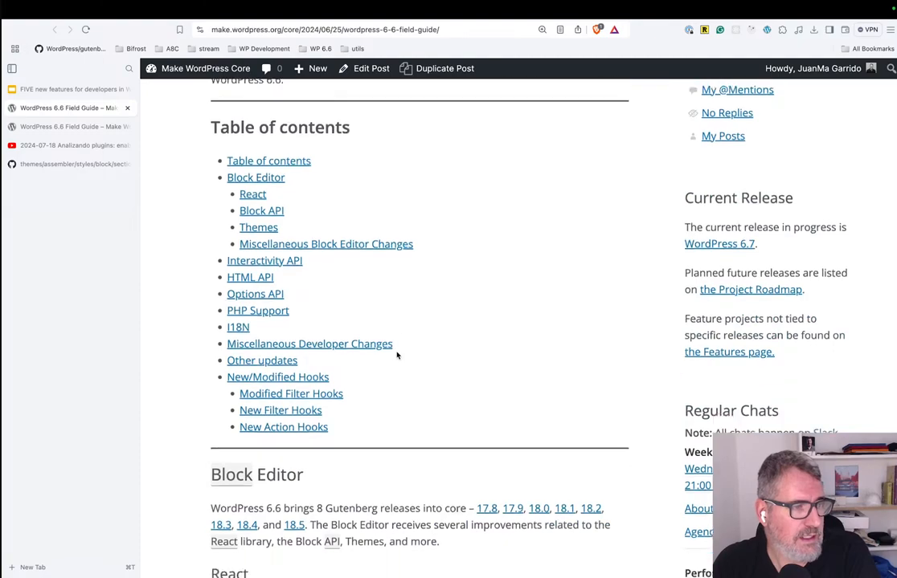
scroll(396, 355, "down", 20)
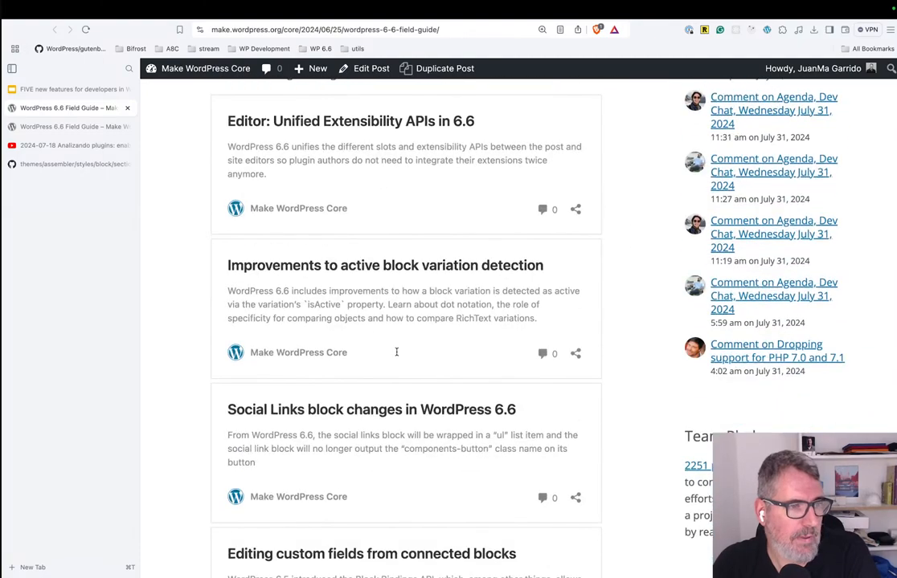
scroll(396, 353, "down", 5)
scroll(396, 355, "up", 4)
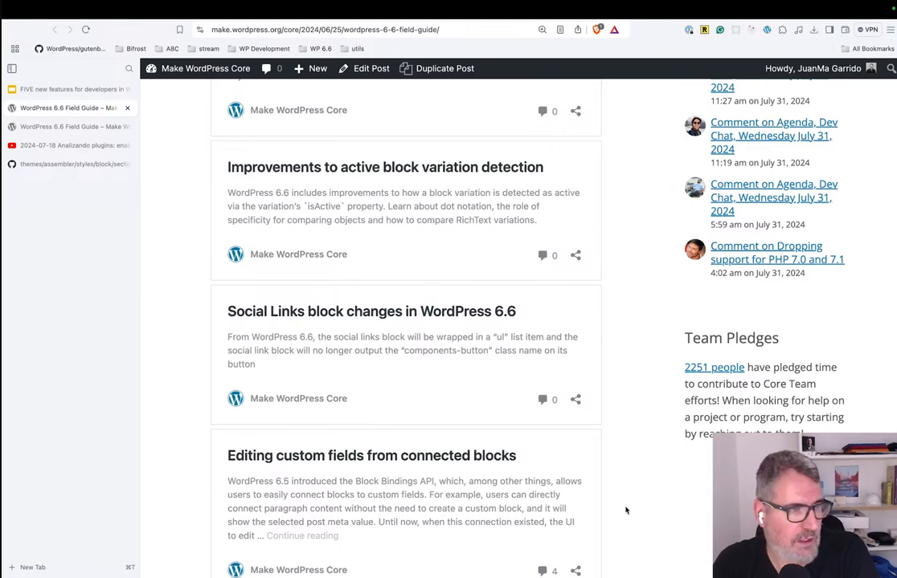
scroll(626, 510, "up", 3)
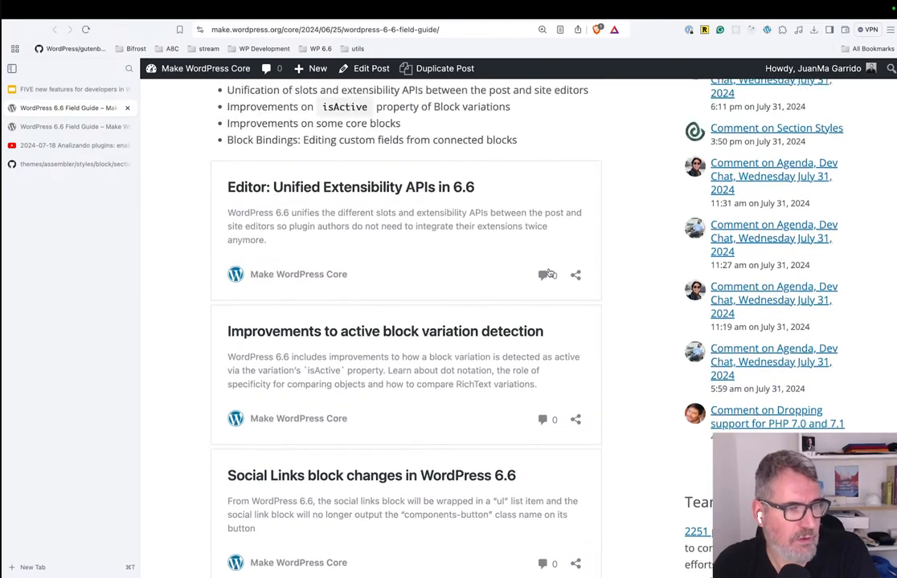
scroll(650, 386, "down", 14)
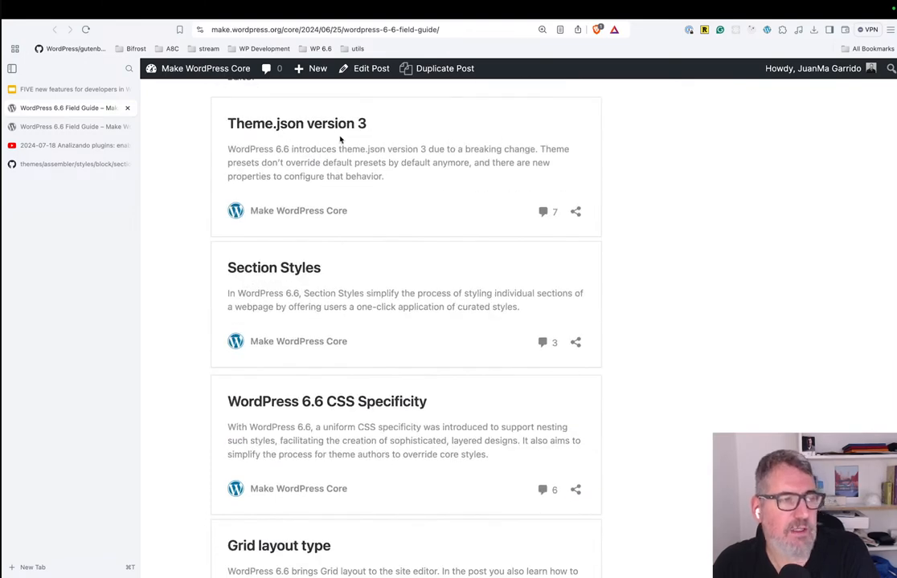
scroll(567, 426, "down", 8)
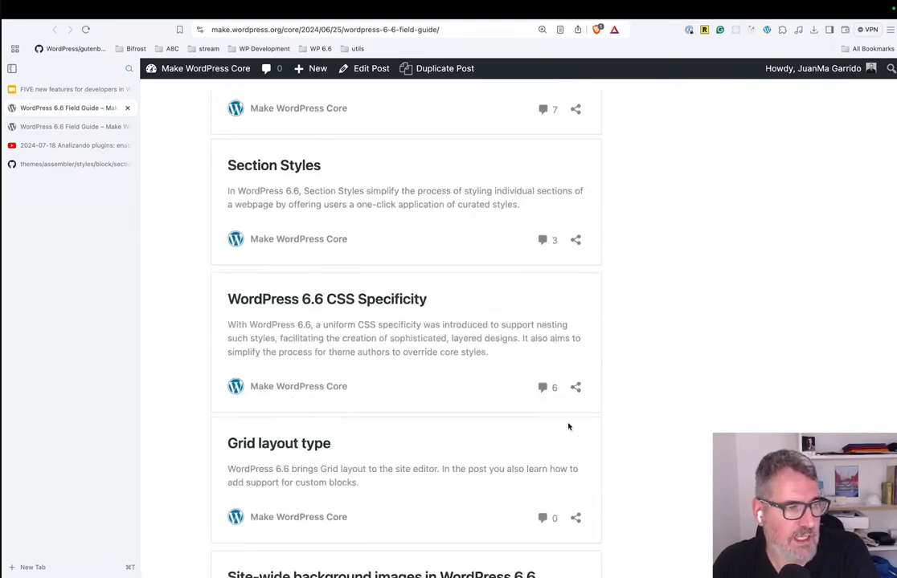
scroll(661, 467, "down", 4)
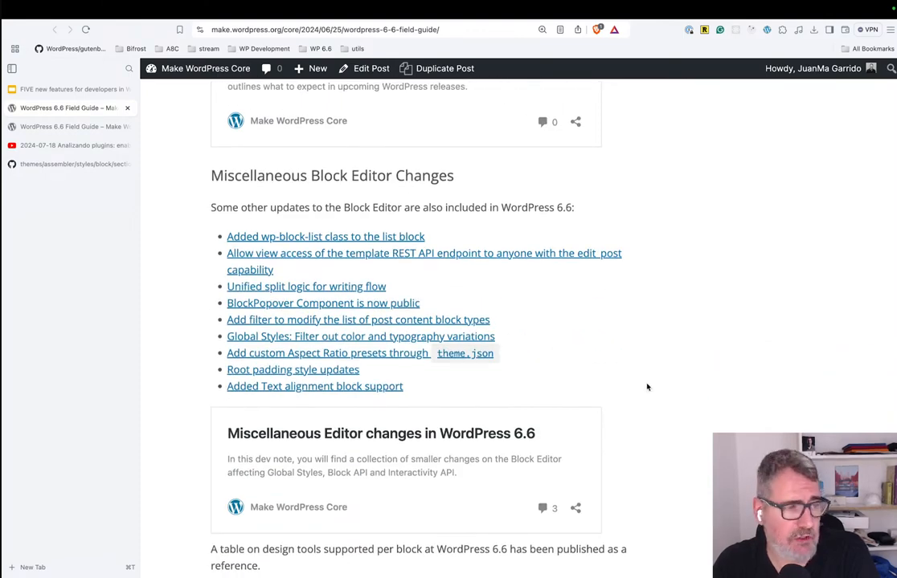
scroll(646, 387, "down", 20)
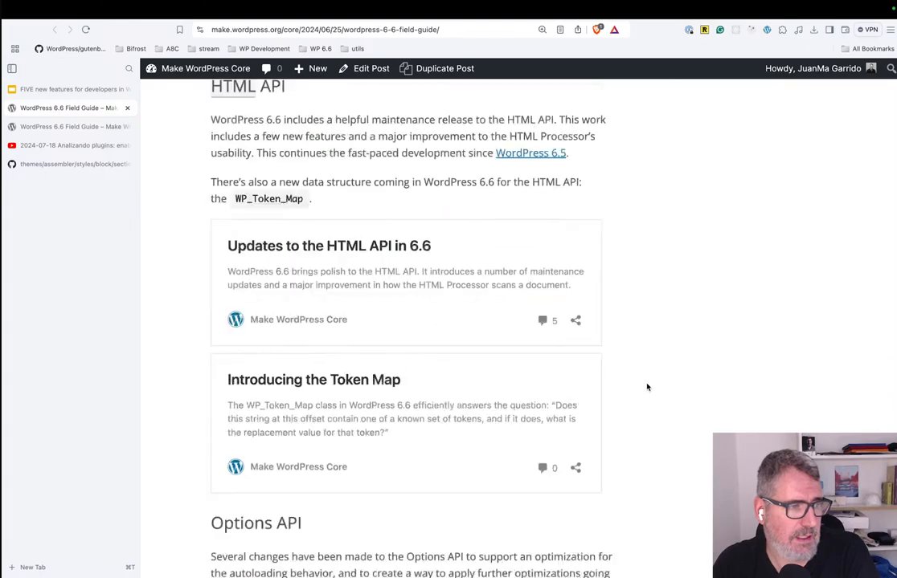
scroll(647, 388, "down", 20)
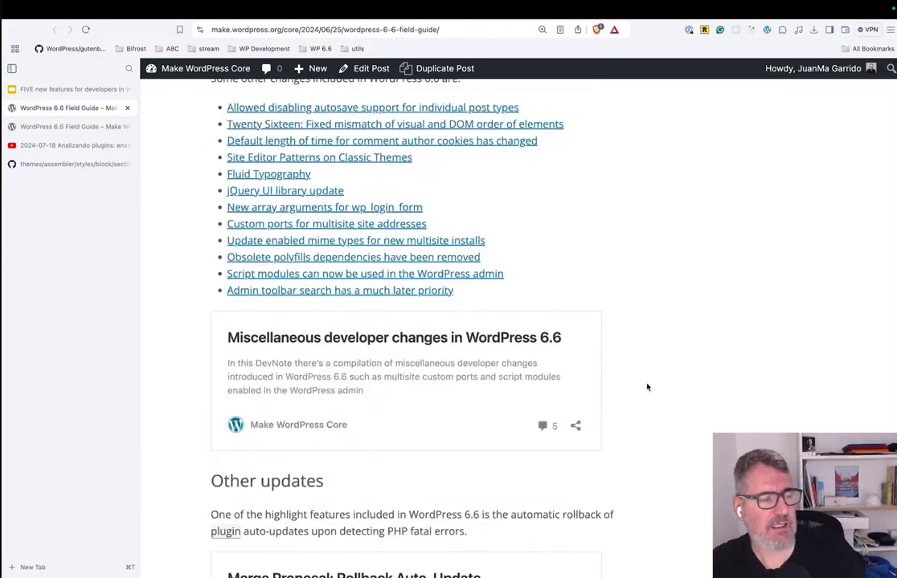
scroll(646, 387, "down", 10)
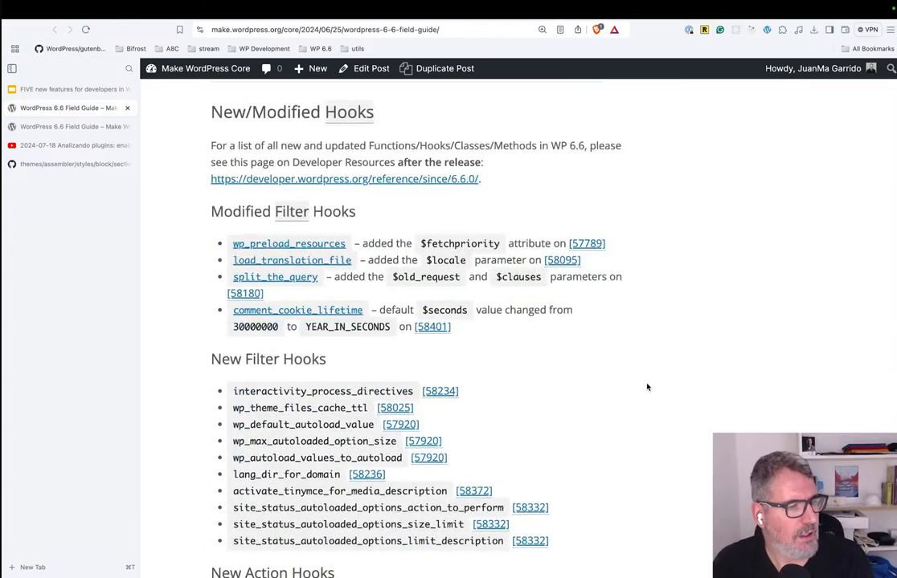
scroll(647, 388, "up", 20)
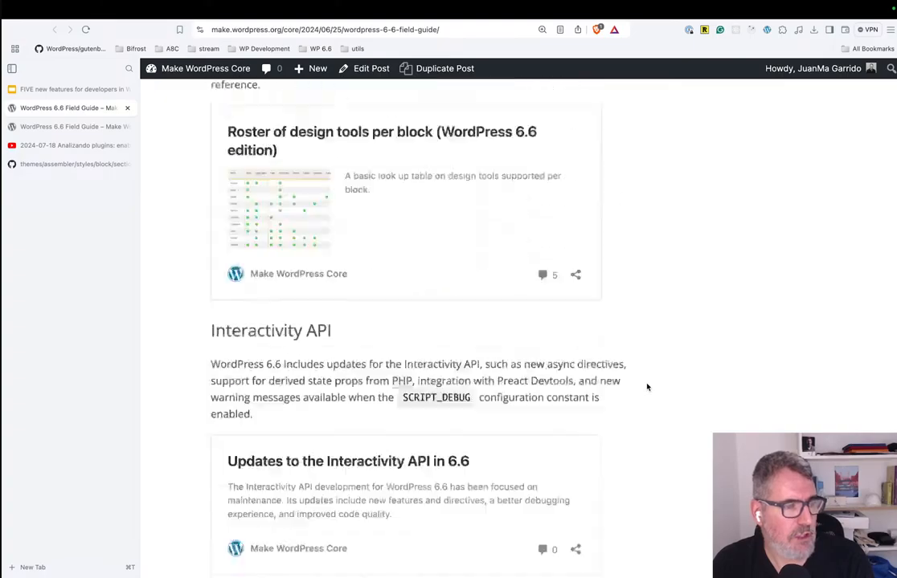
Examine the Field Guide's introduction and table of contents, plus its React, Block API, Themes and Miscellaneous Block Editor Changes sections.
scroll(647, 387, "up", 8)
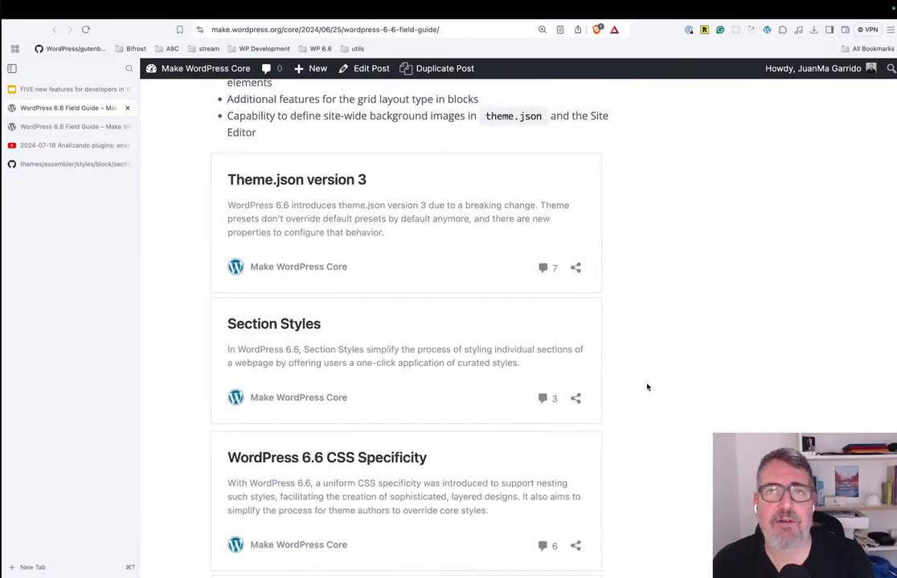
scroll(647, 388, "up", 20)
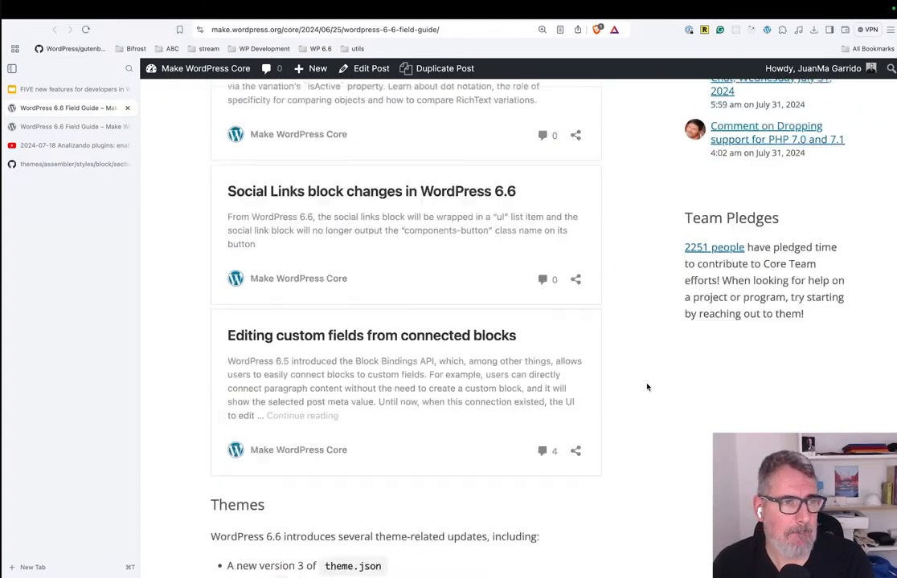
scroll(647, 387, "up", 12)
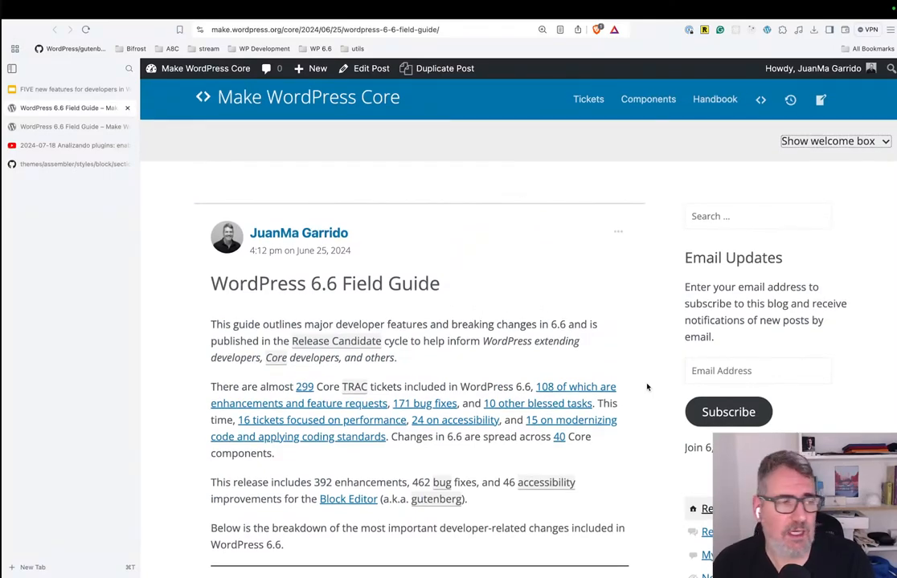
scroll(646, 387, "up", 2)
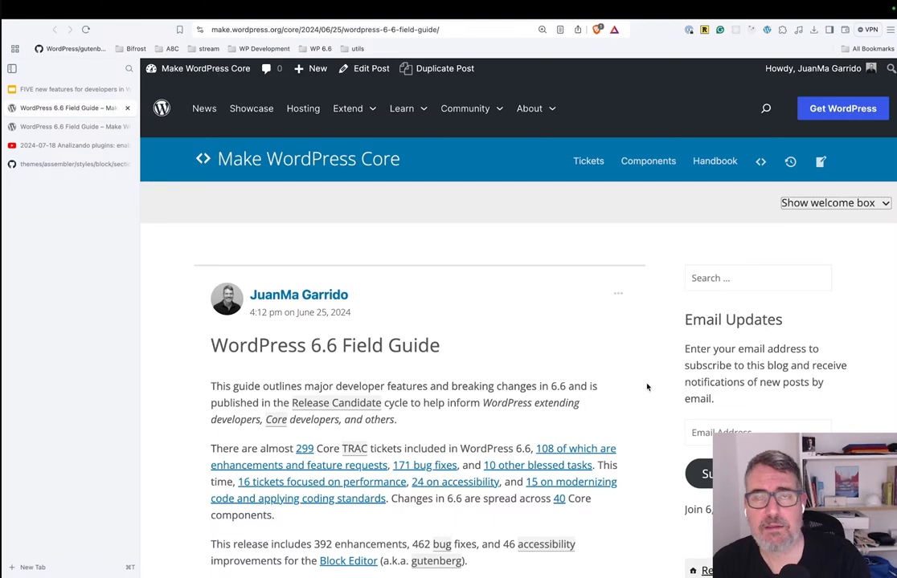
scroll(646, 387, "down", 4)
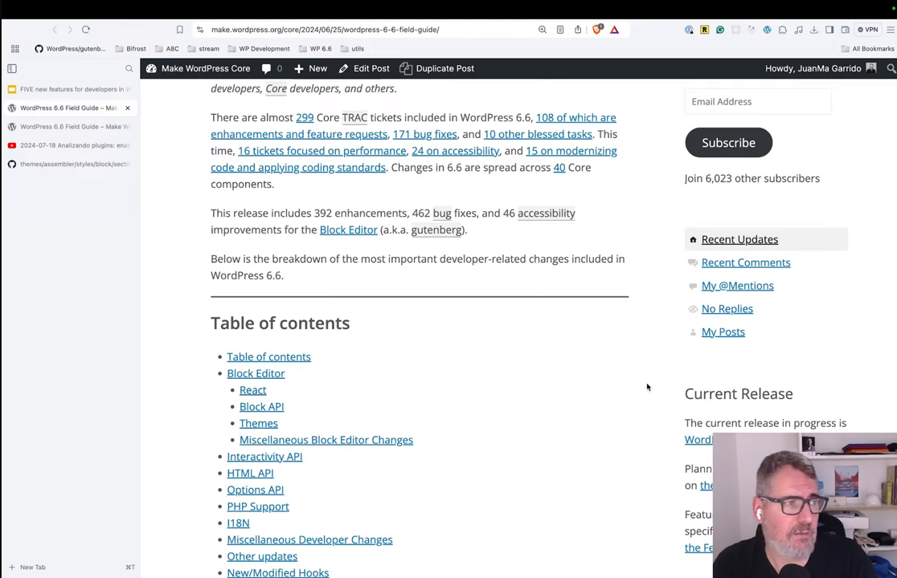
scroll(647, 387, "up", 4)
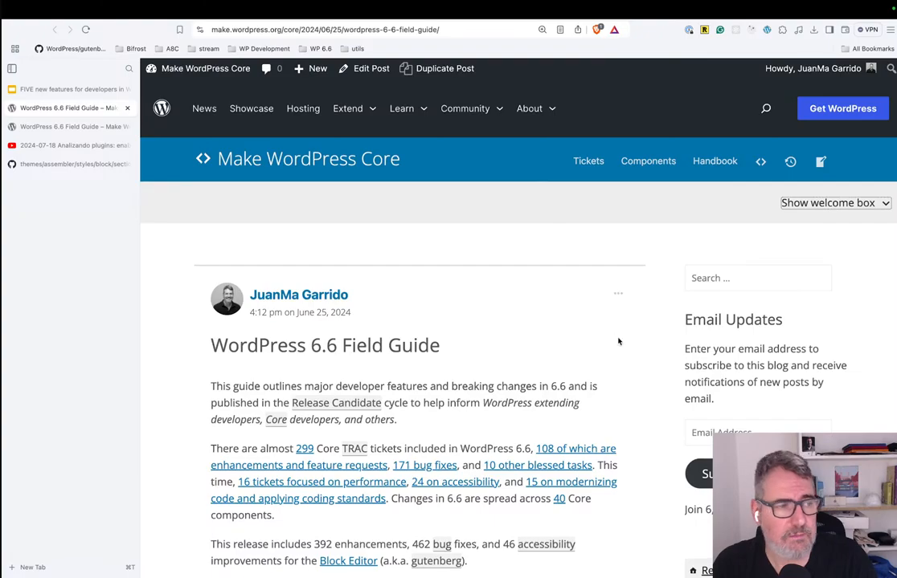
scroll(618, 342, "down", 5)
scroll(618, 341, "down", 7)
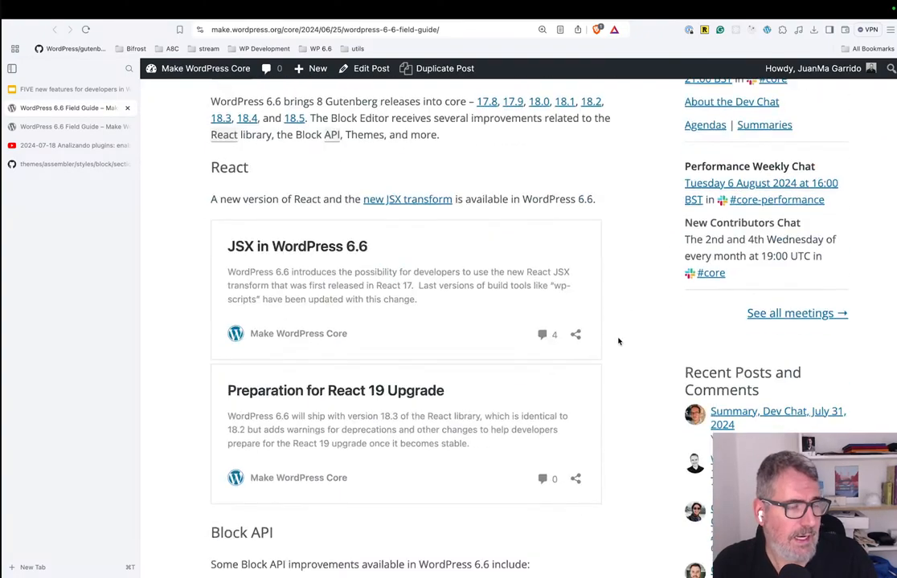
scroll(618, 342, "down", 4)
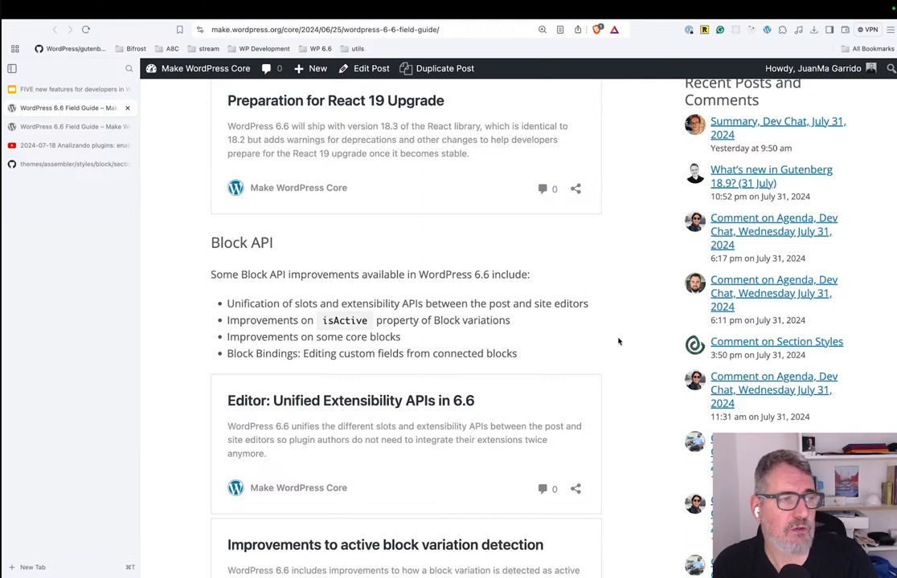
scroll(617, 342, "down", 4)
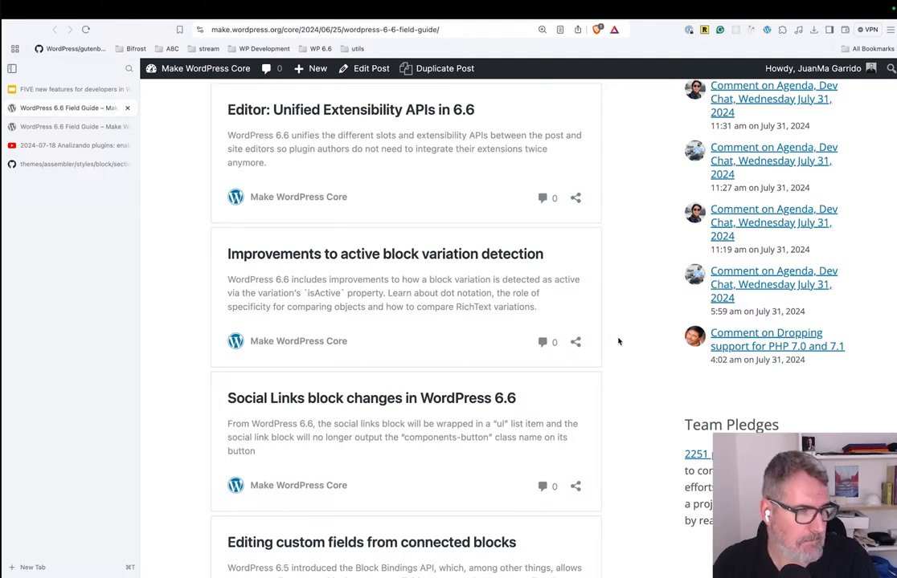
scroll(618, 342, "down", 6)
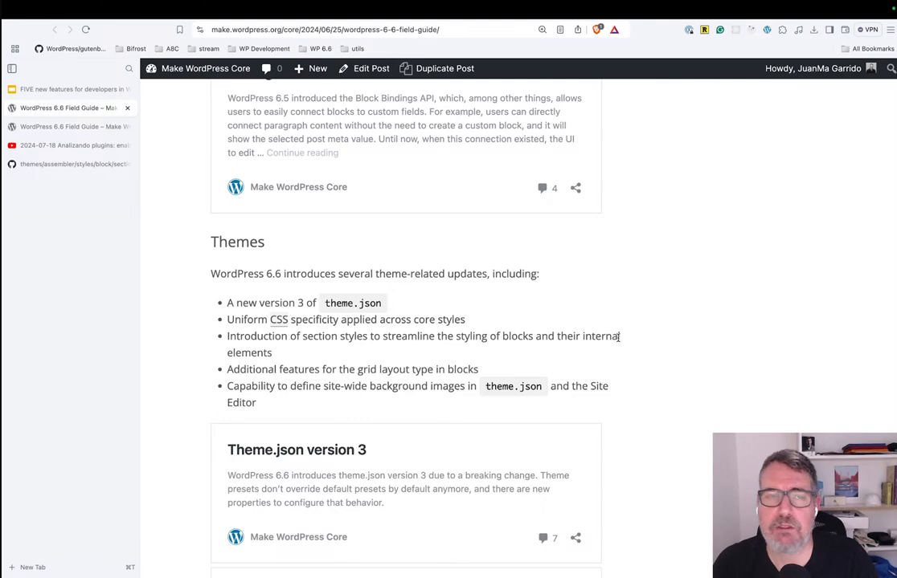
scroll(618, 337, "down", 8)
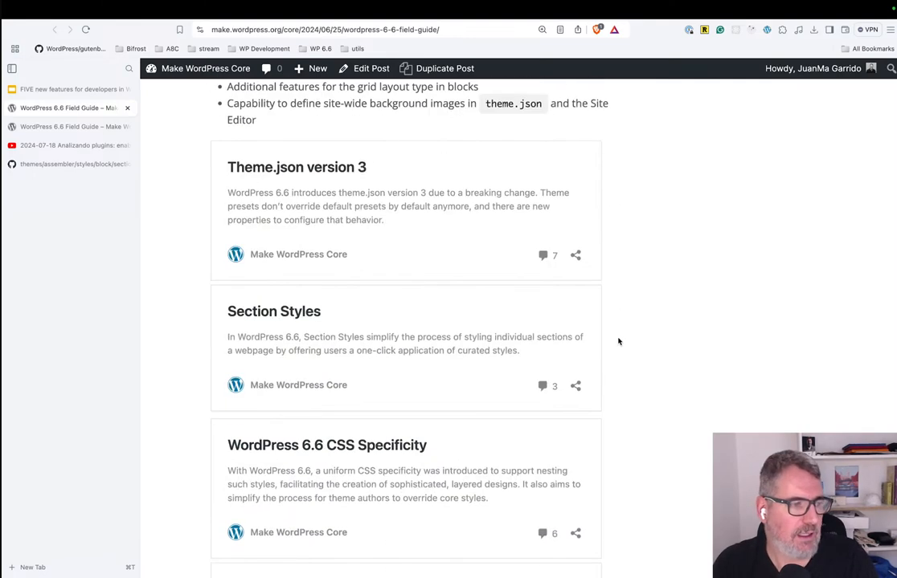
scroll(618, 342, "down", 4)
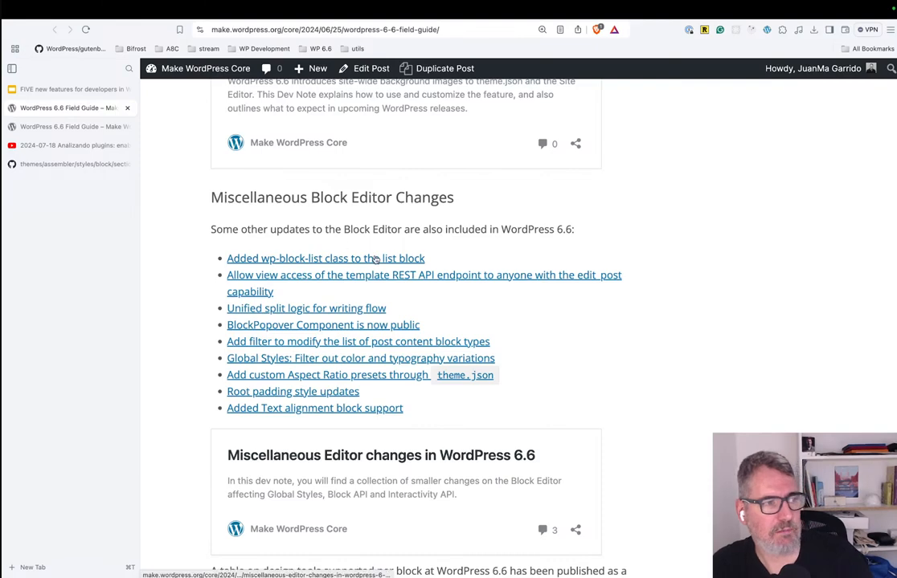
Open the "Miscellaneous Editor changes in WordPress 6.6" dev note and review its table of contents.
scroll(374, 258, "down", 1)
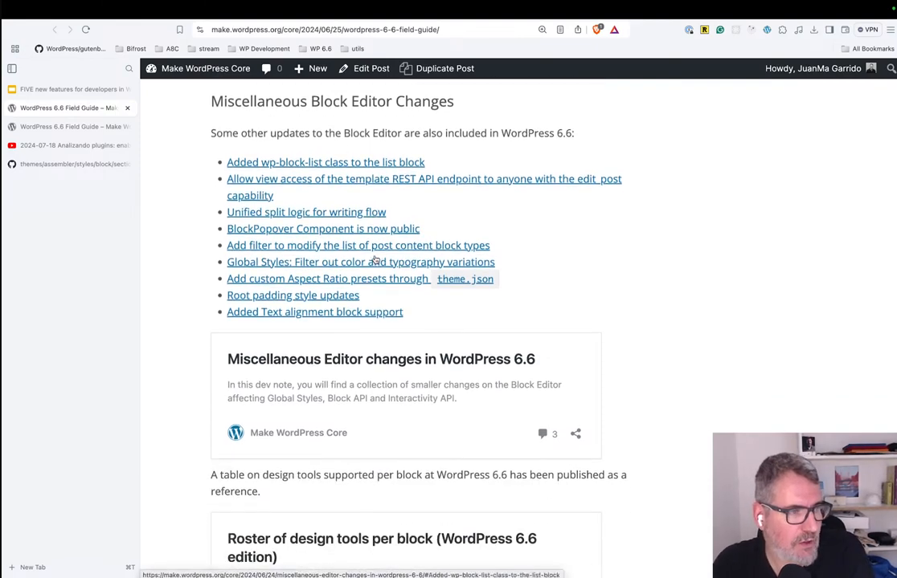
left_click(372, 363)
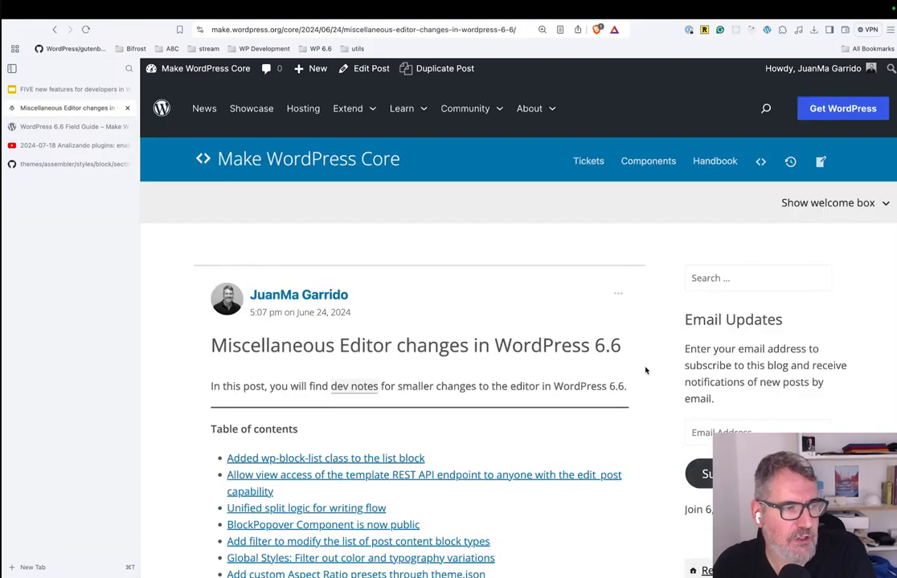
scroll(555, 430, "down", 4)
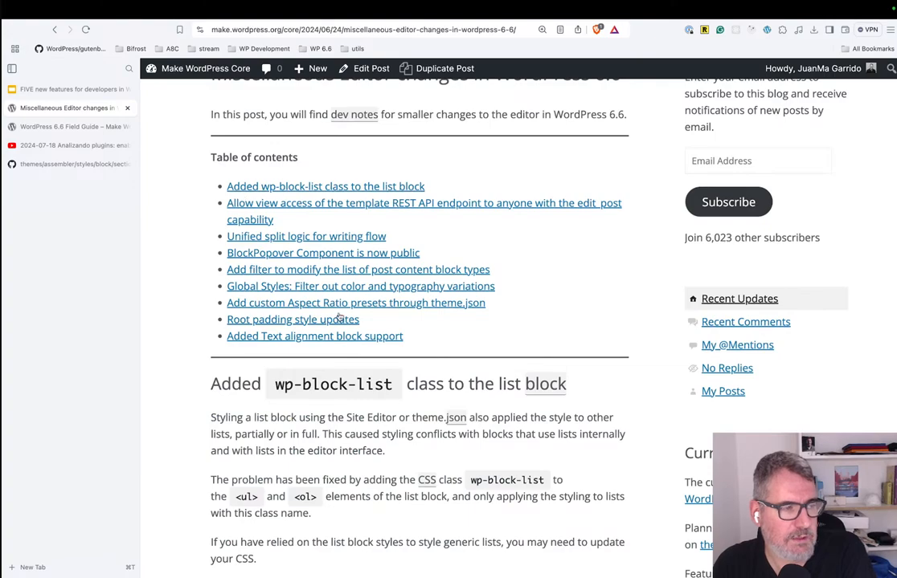
scroll(339, 320, "down", 4)
scroll(339, 399, "up", 7)
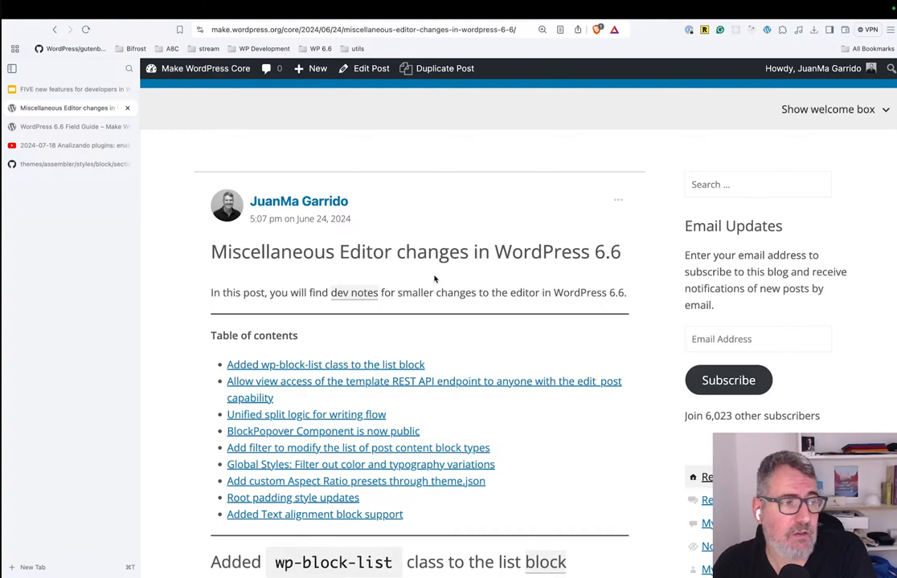
Return to the Field Guide and open the dev-notes tag listed at the end of the post.
left_click(54, 29)
scroll(487, 271, "down", 15)
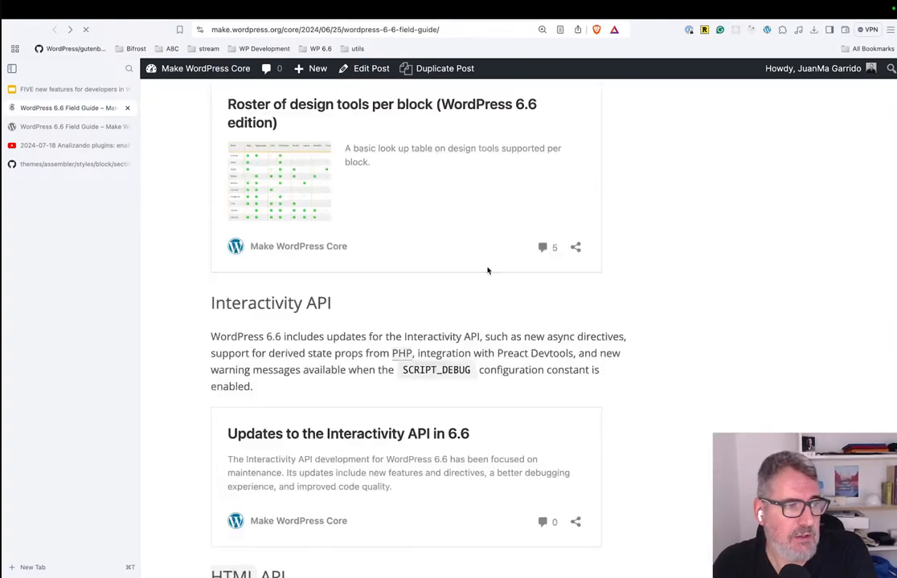
scroll(486, 271, "down", 10)
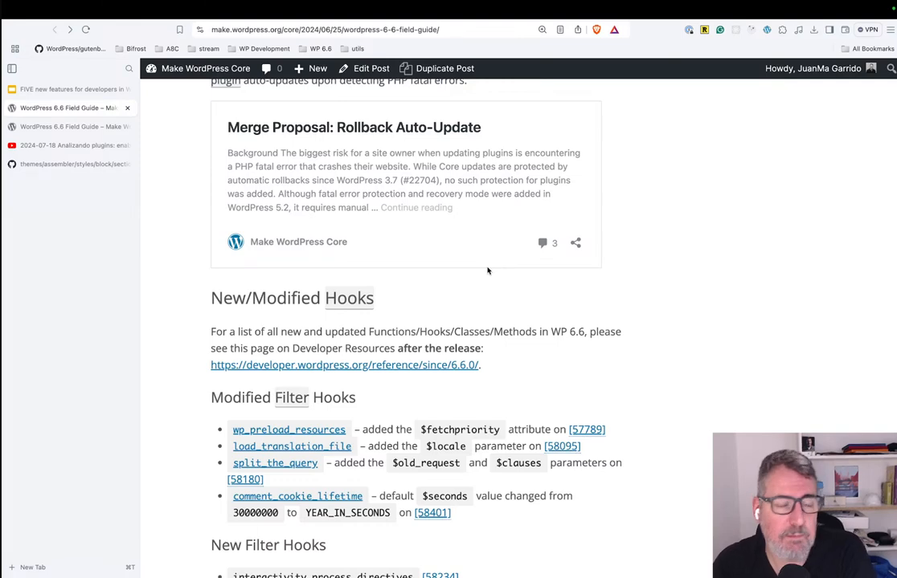
scroll(487, 271, "down", 10)
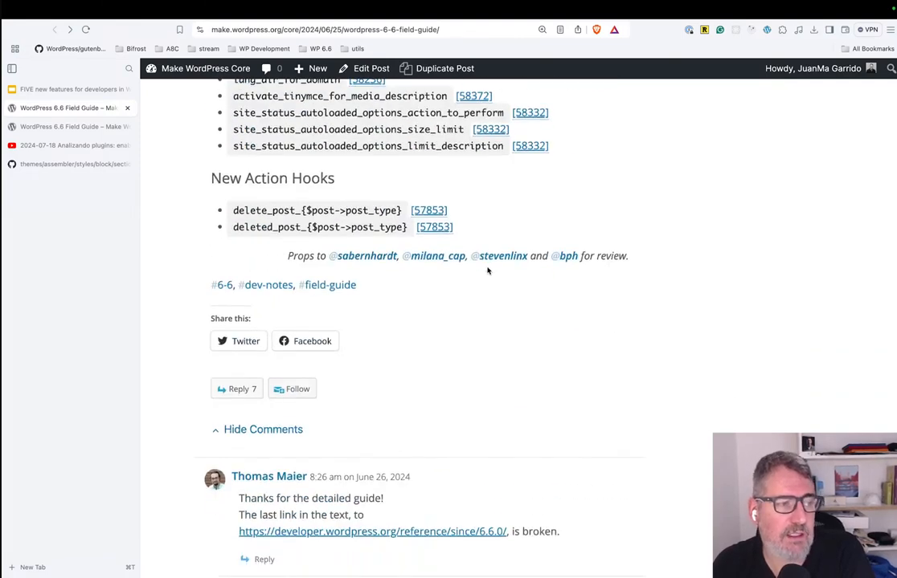
left_click(265, 292)
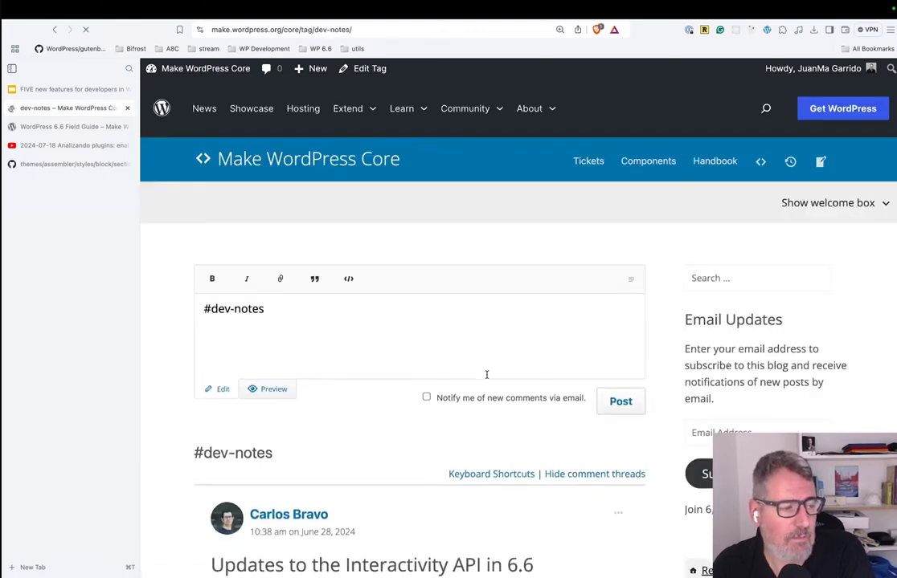
scroll(486, 374, "down", 5)
scroll(486, 378, "up", 5)
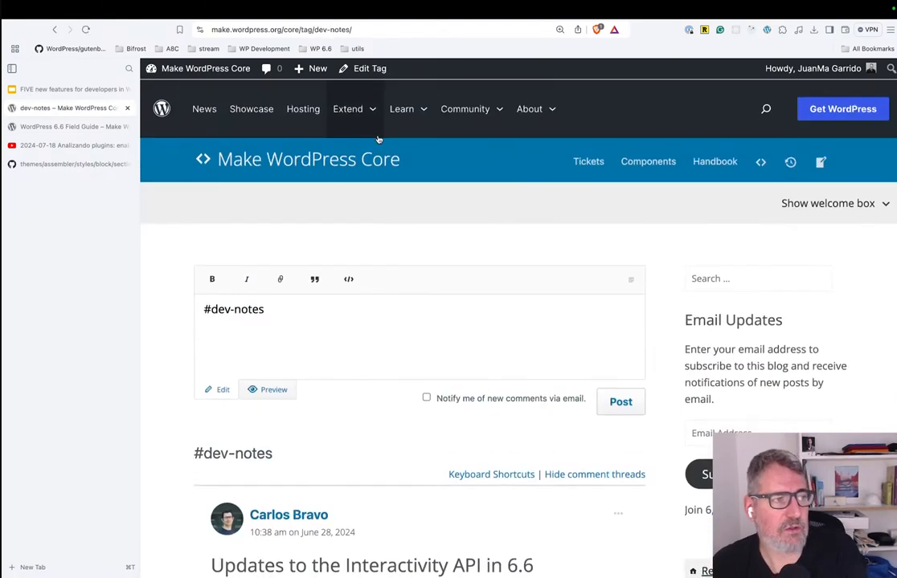
Narrow the tag archive to 6.6 dev notes by loading make.wordpress.org/core/tag/dev-notes+6.6/.
left_click(390, 28)
left_click(391, 28)
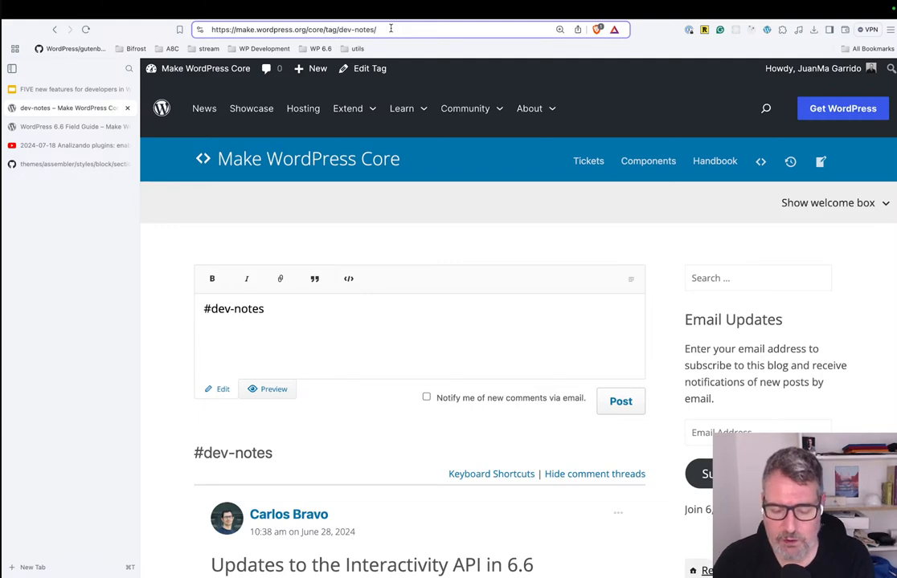
key("BackSpace")
type("+")
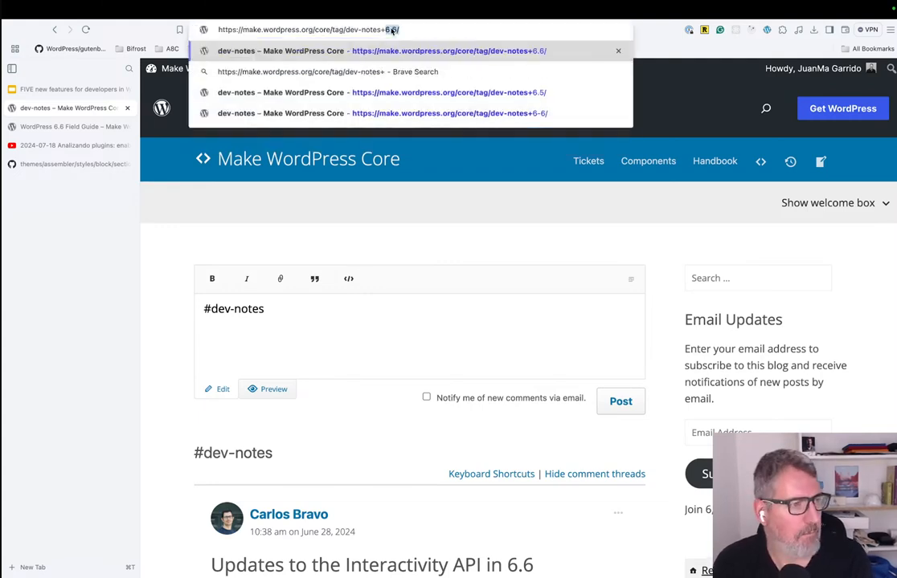
key("Return")
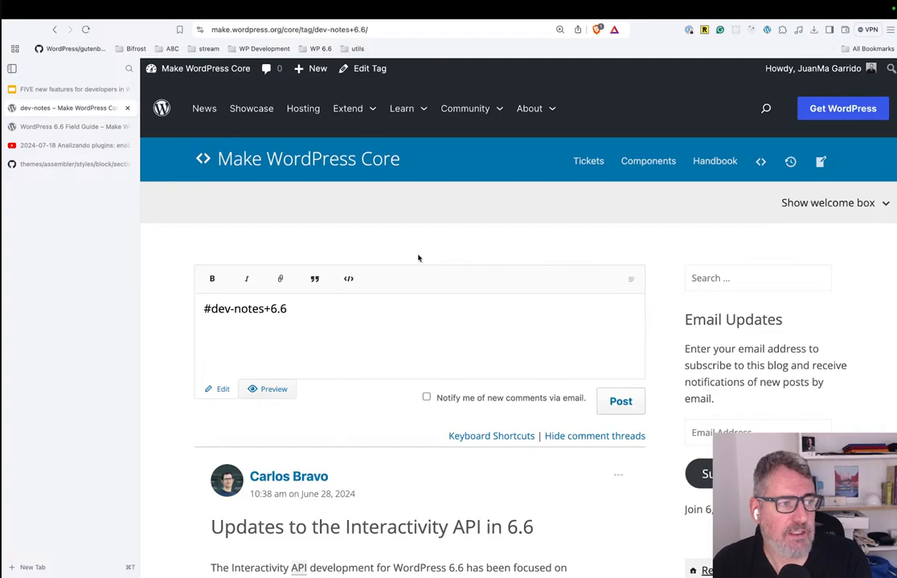
scroll(418, 258, "down", 10)
scroll(385, 201, "up", 8)
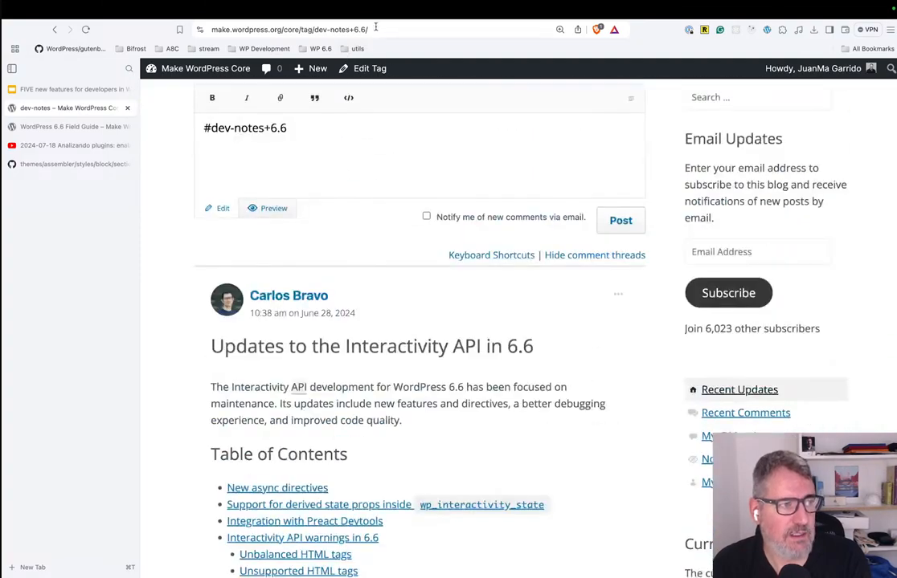
Load the 6.5 dev notes archive at make.wordpress.org/core/tag/dev-notes+6.5/, look through its posts and comments, and go back.
left_click(395, 29)
key("BackSpace")
key("BackSpace")
type("5/")
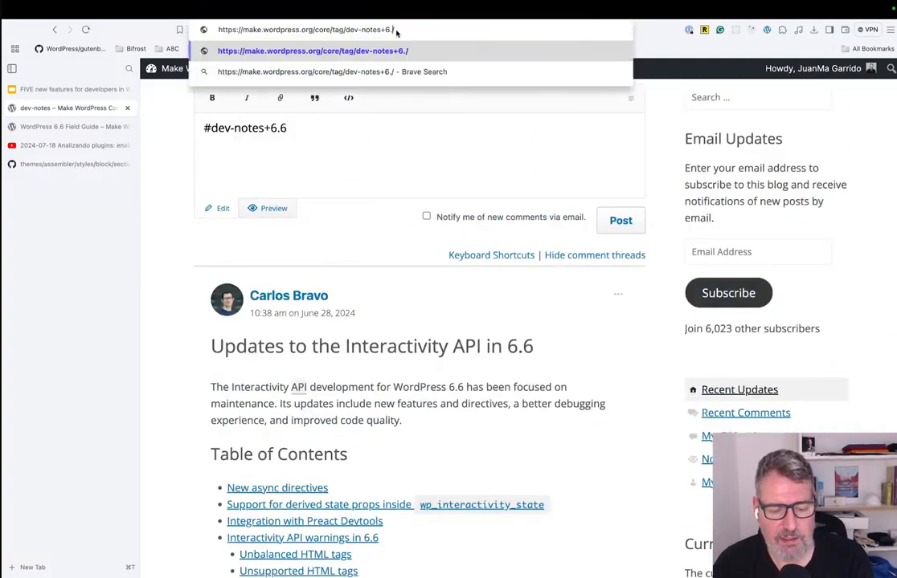
key("Return")
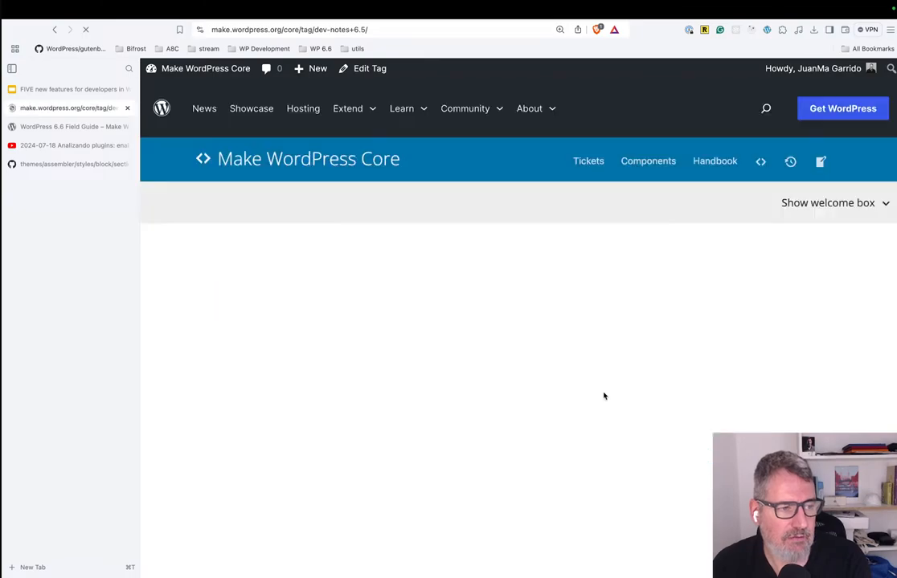
scroll(604, 396, "down", 5)
scroll(604, 396, "down", 10)
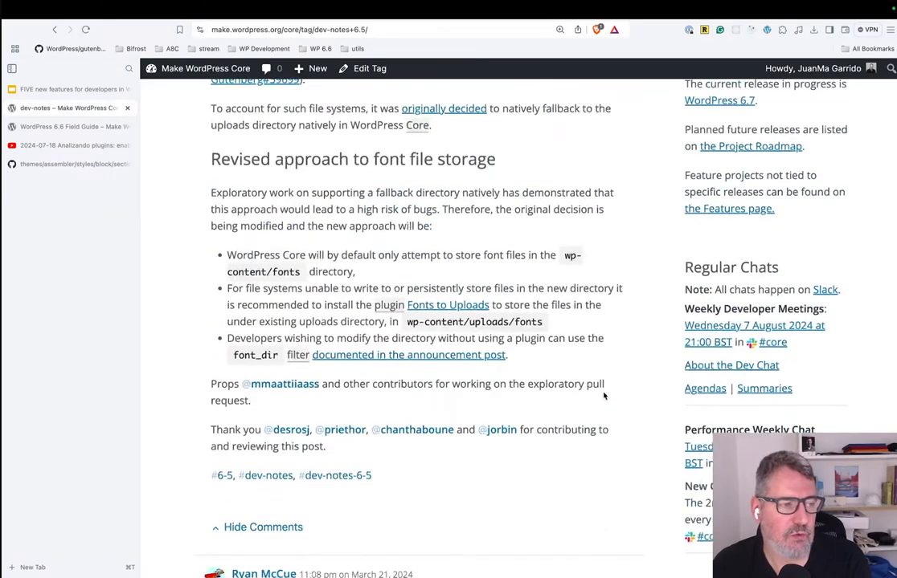
scroll(604, 396, "down", 7)
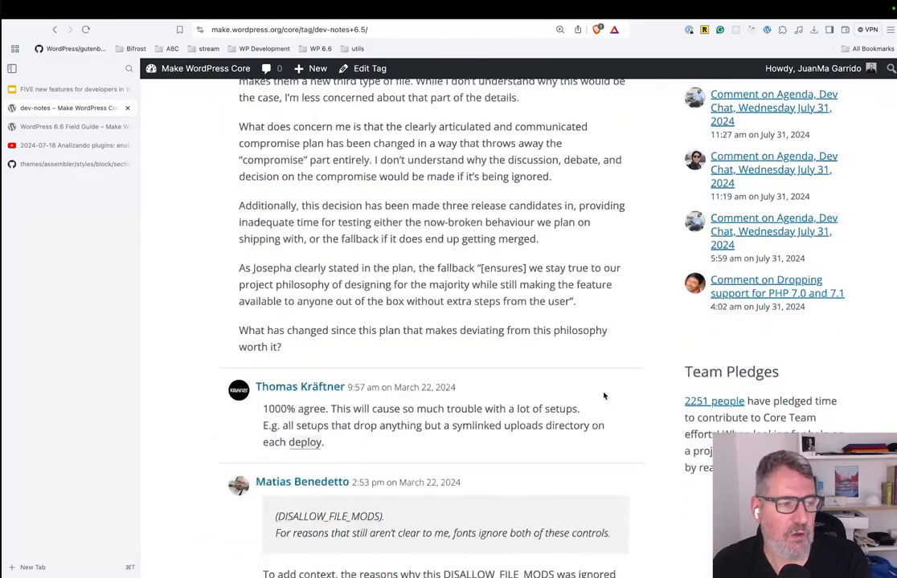
scroll(605, 396, "down", 5)
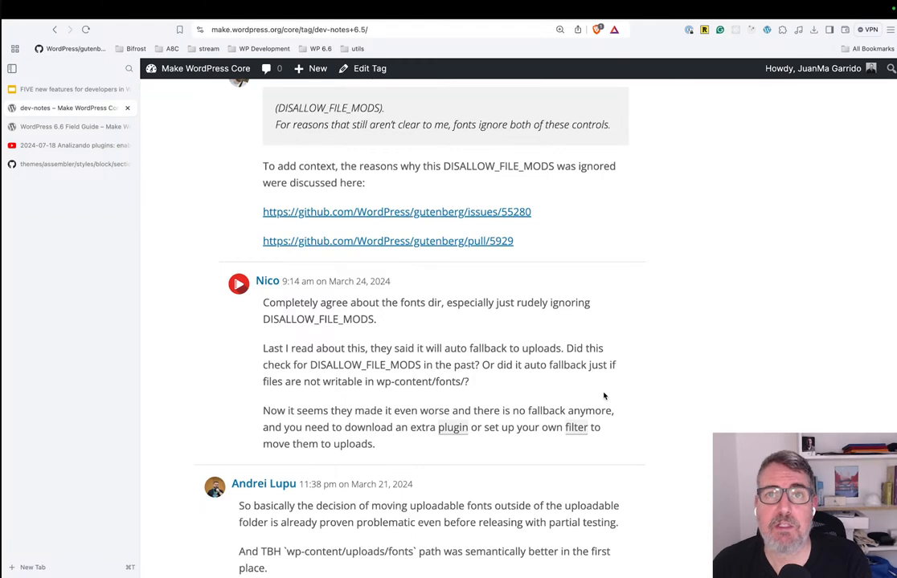
left_click(55, 30)
Switch to the Google Slides presentation and select the Block Pattern Overrides title slide.
left_click(51, 89)
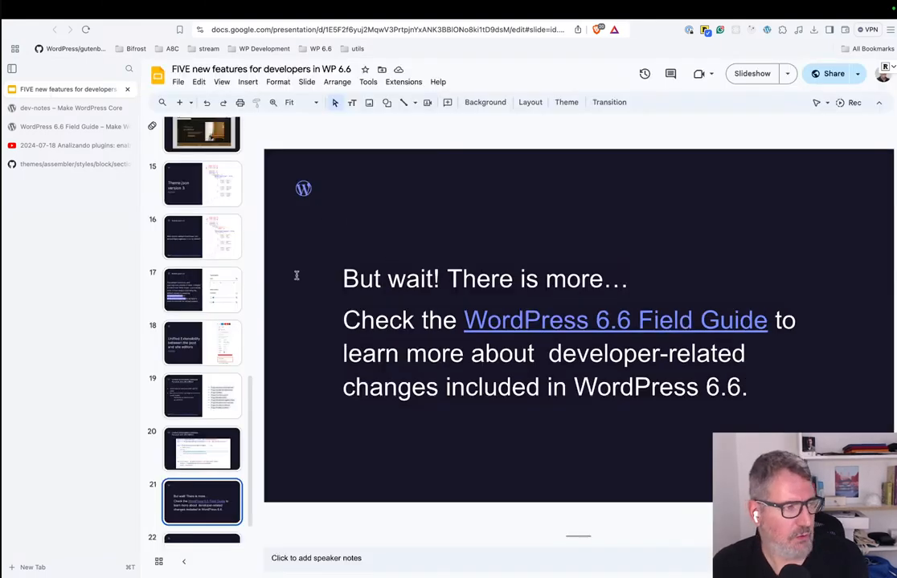
scroll(213, 282, "up", 15)
scroll(213, 281, "down", 8)
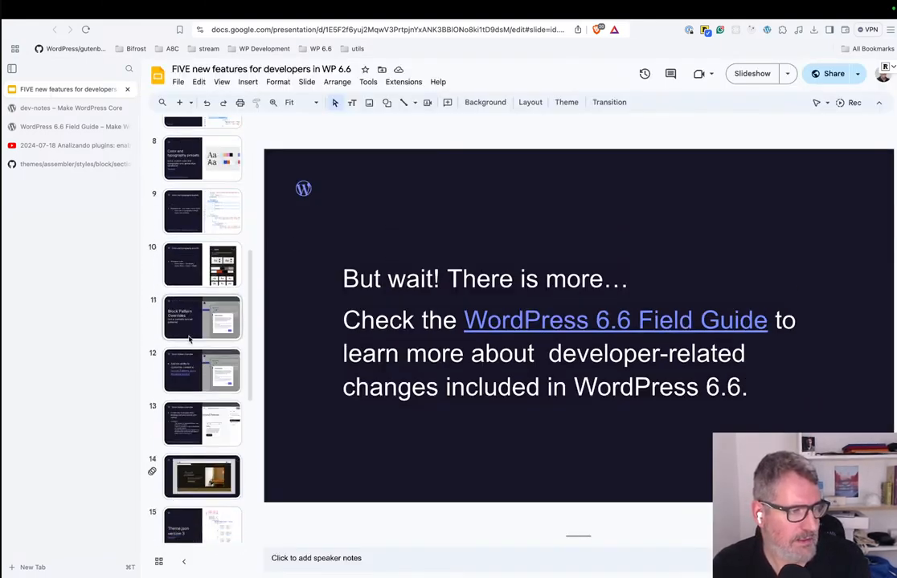
left_click(202, 315)
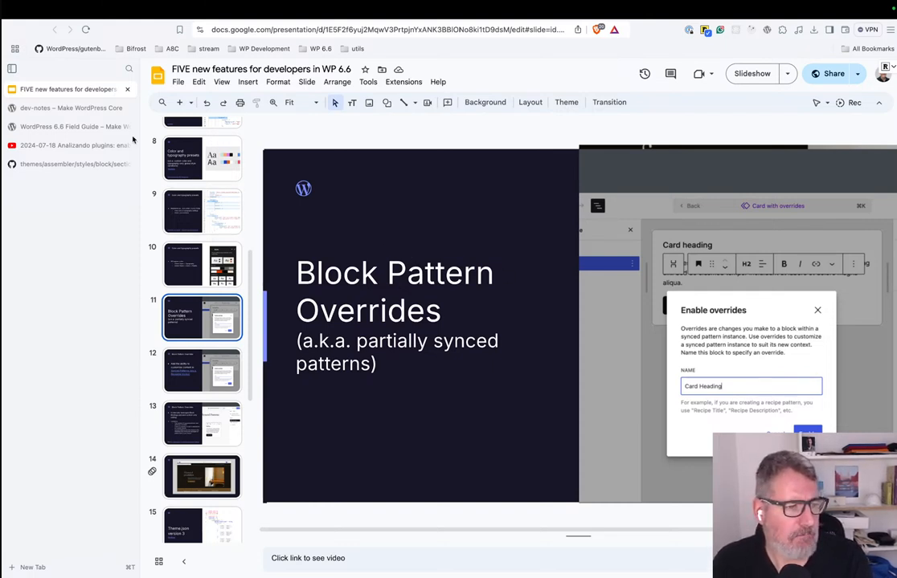
Switch to the browser window with the wp-dev-box site editor and open the site's admin dashboard in a new tab.
mouse_move(132, 140)
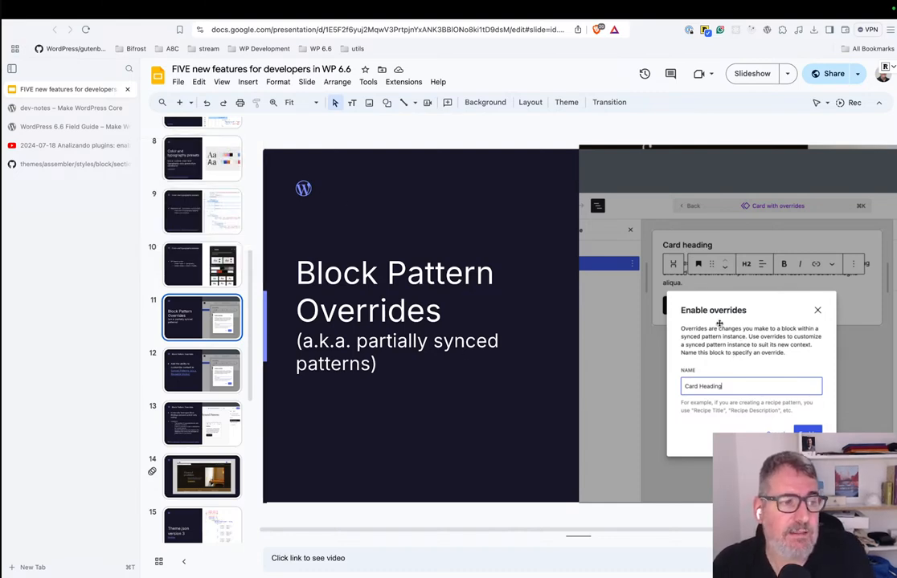
left_click(59, 127)
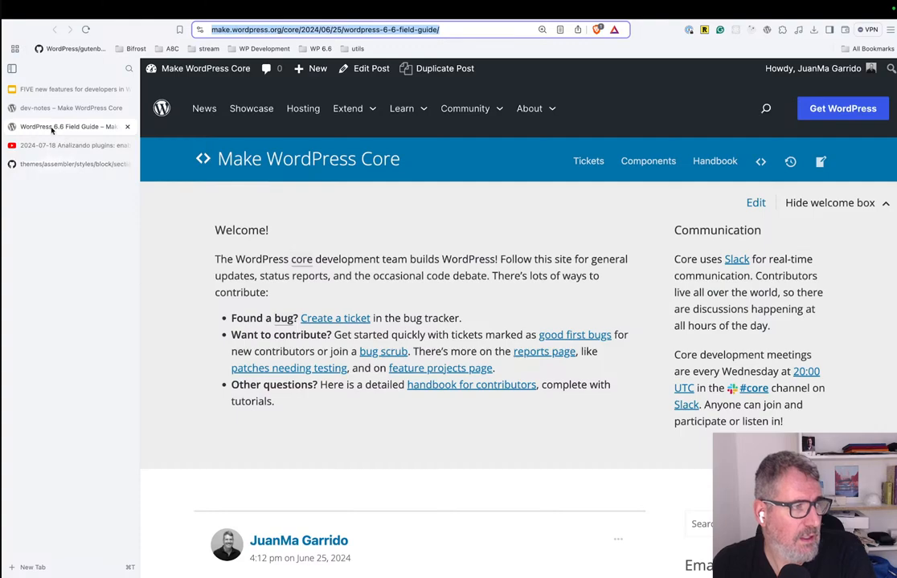
key("ctrl+Right")
key("ctrl+Right")
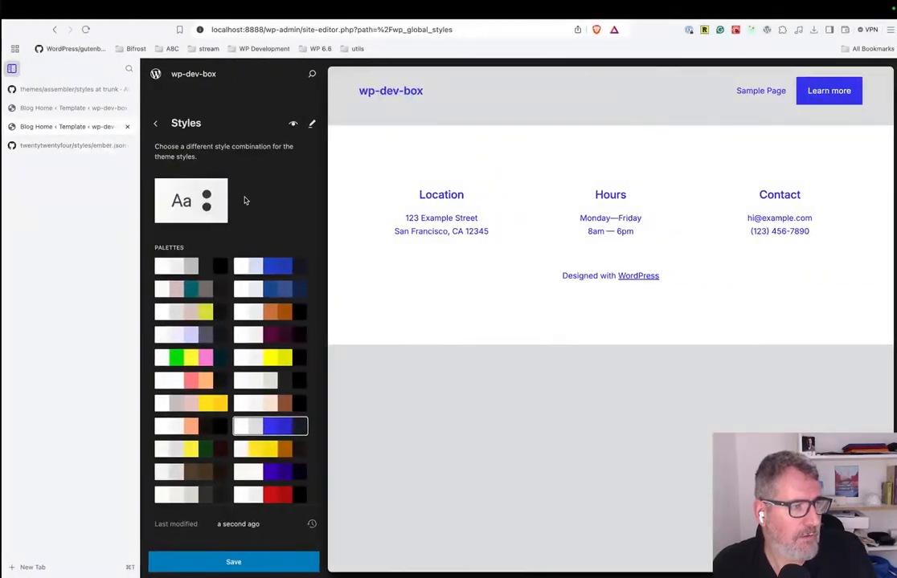
left_click(177, 76)
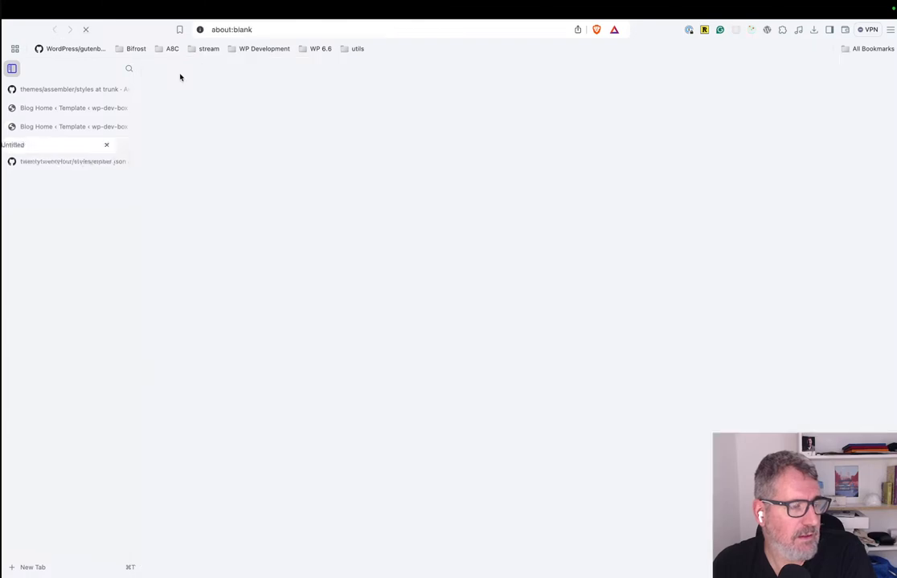
left_click(172, 68)
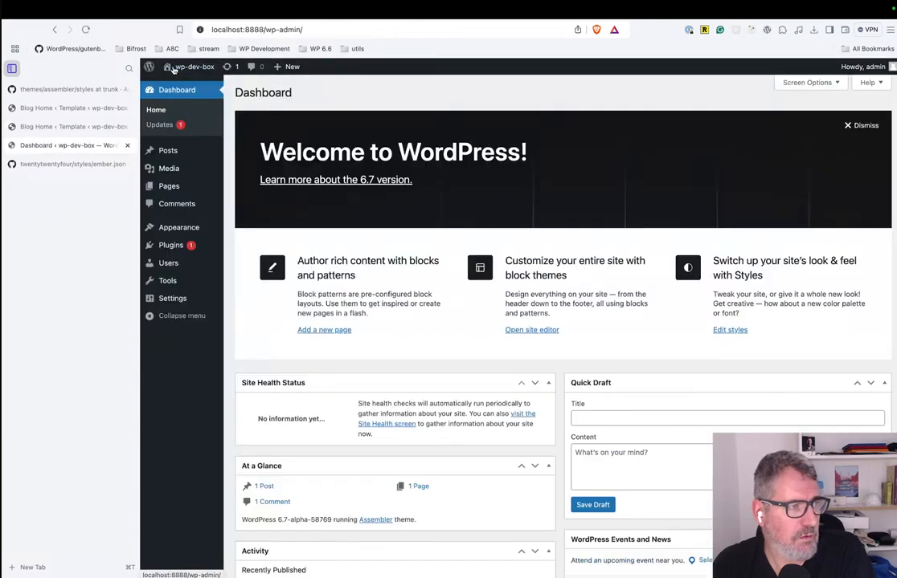
Activate the Twenty Twenty-Four theme on the wp-dev-box site.
mouse_move(175, 229)
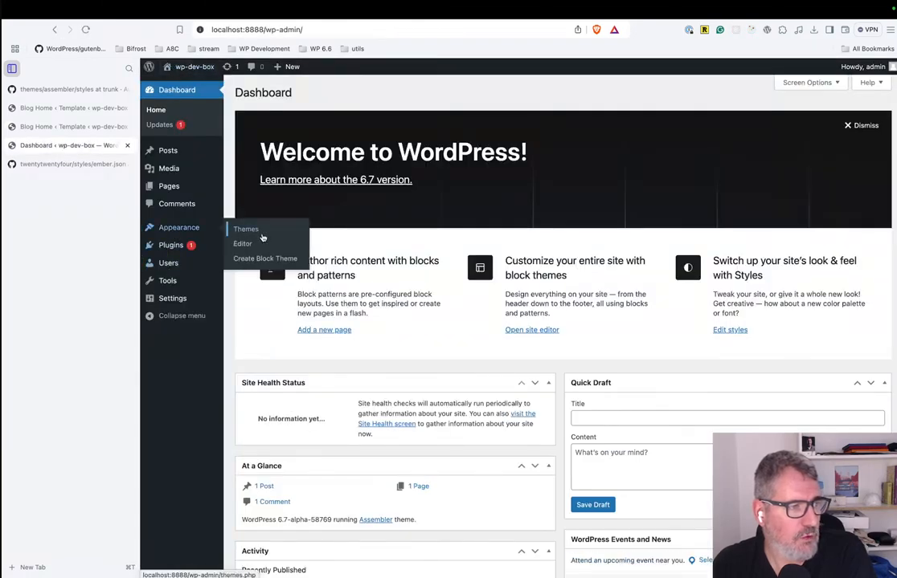
left_click(270, 234)
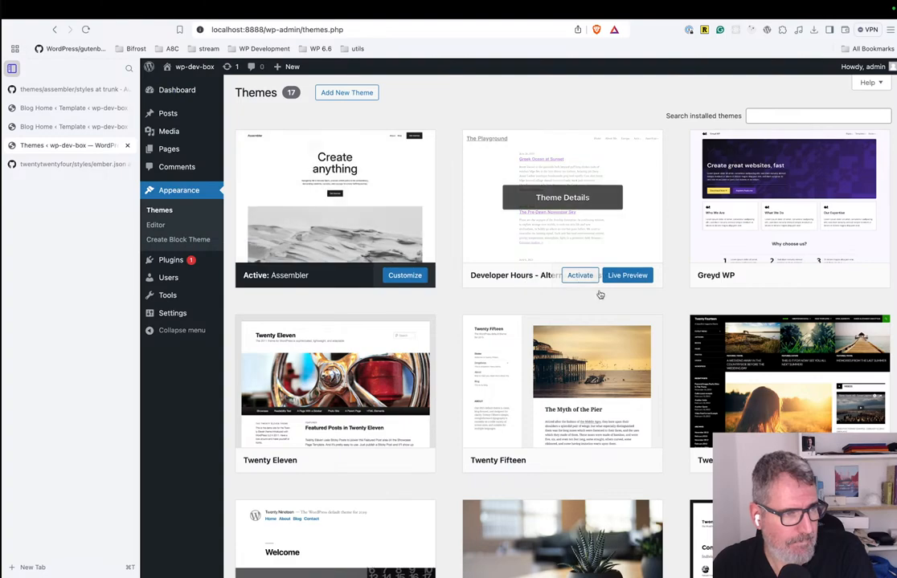
scroll(416, 409, "down", 8)
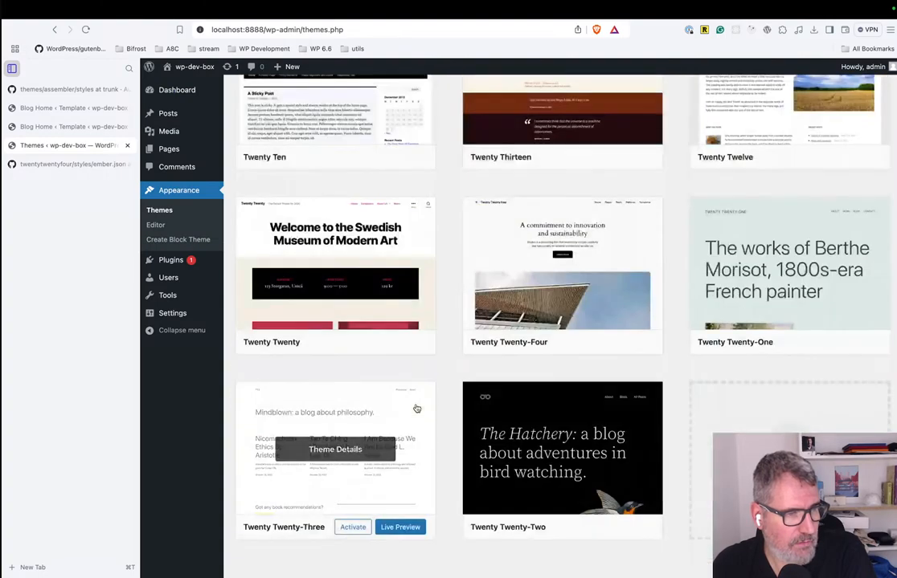
left_click(579, 341)
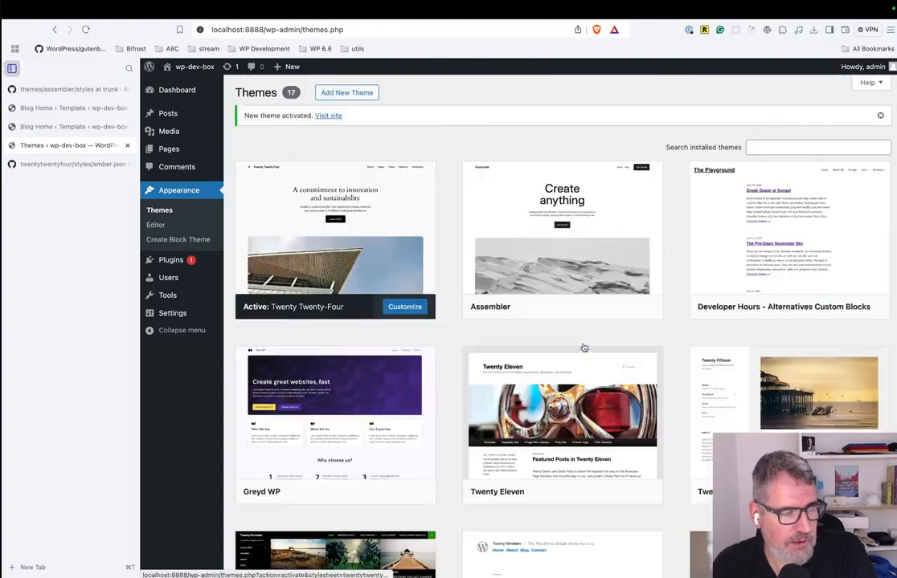
In the Hello world! post, delete the two pear-image blocks below the opening paragraph and dismiss the autosave notice.
left_click(170, 113)
left_click(278, 180)
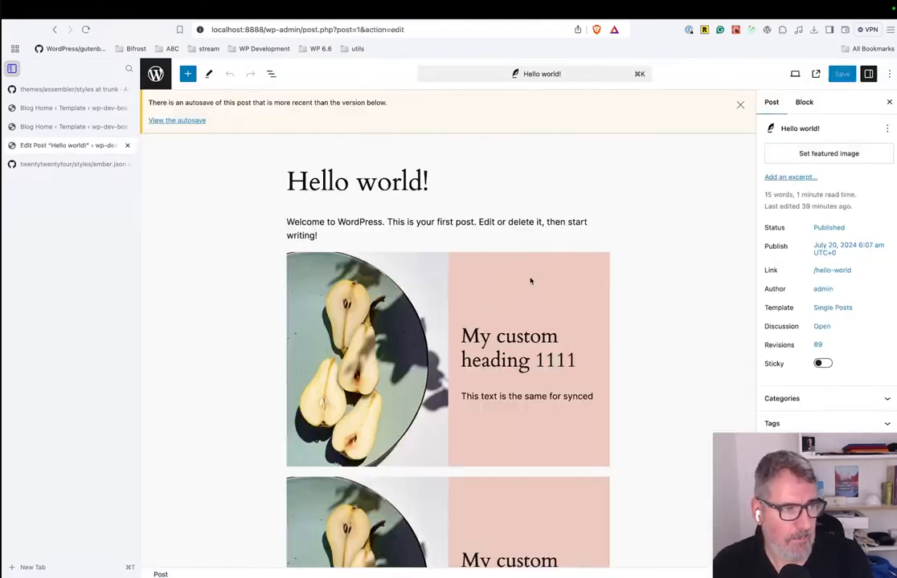
left_click(530, 280)
key("BackSpace")
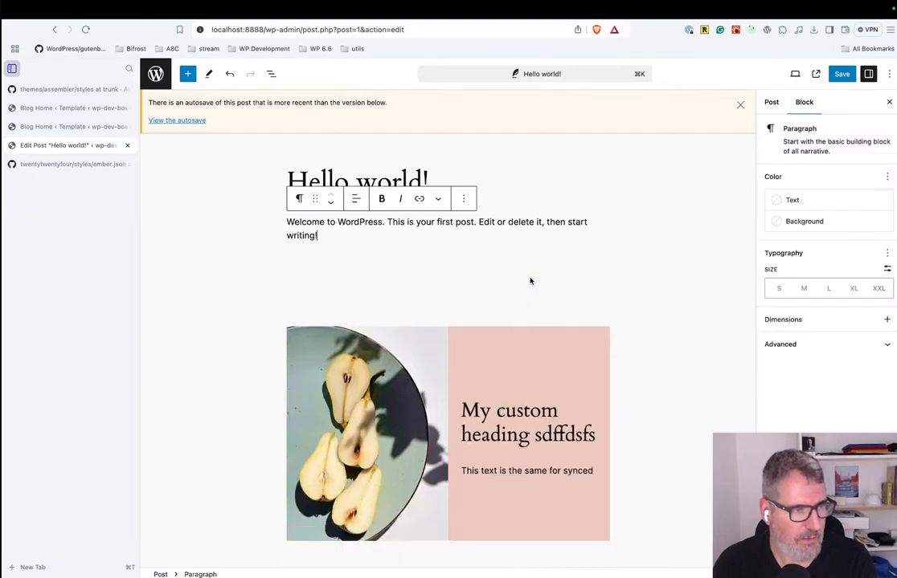
left_click(531, 281)
key("BackSpace")
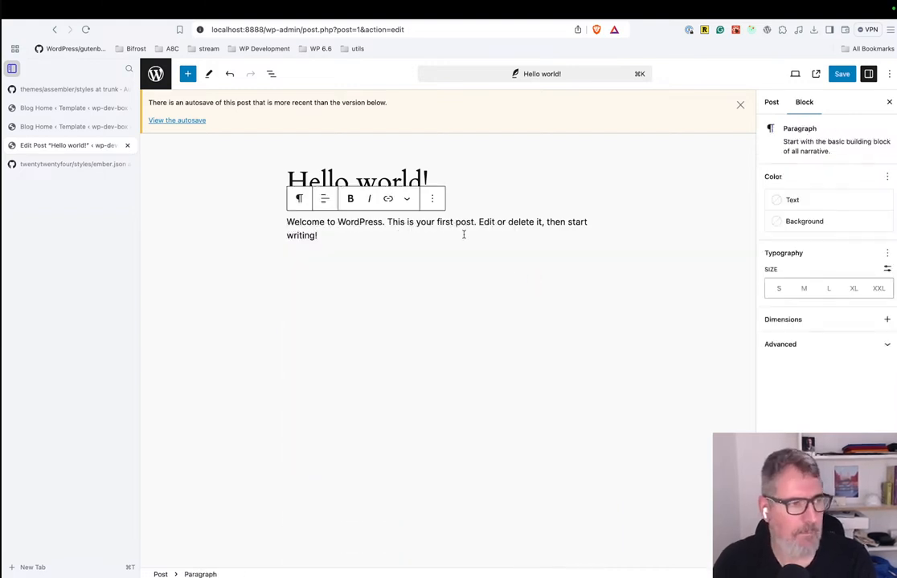
left_click(741, 105)
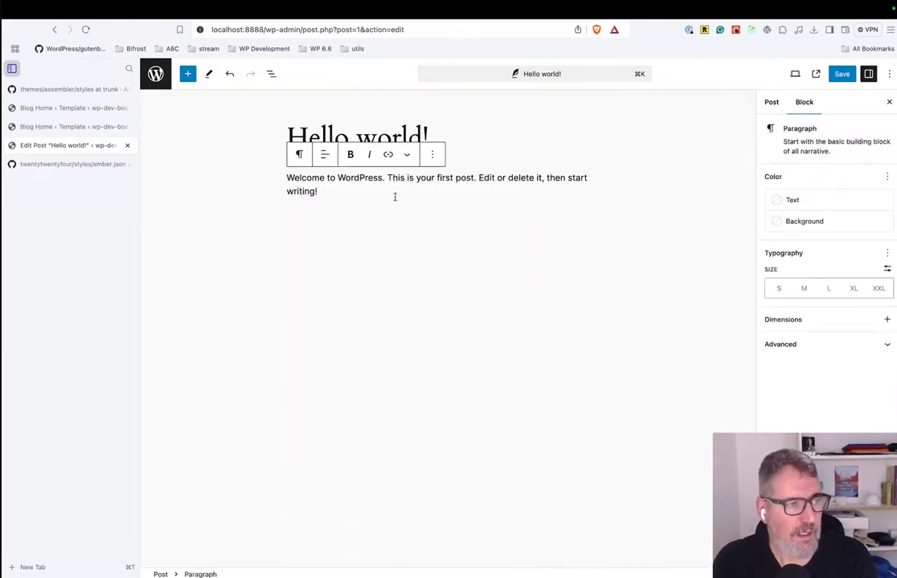
Insert the "Call to action with image on right" pattern below the opening paragraph and add an empty paragraph after it.
key("Return")
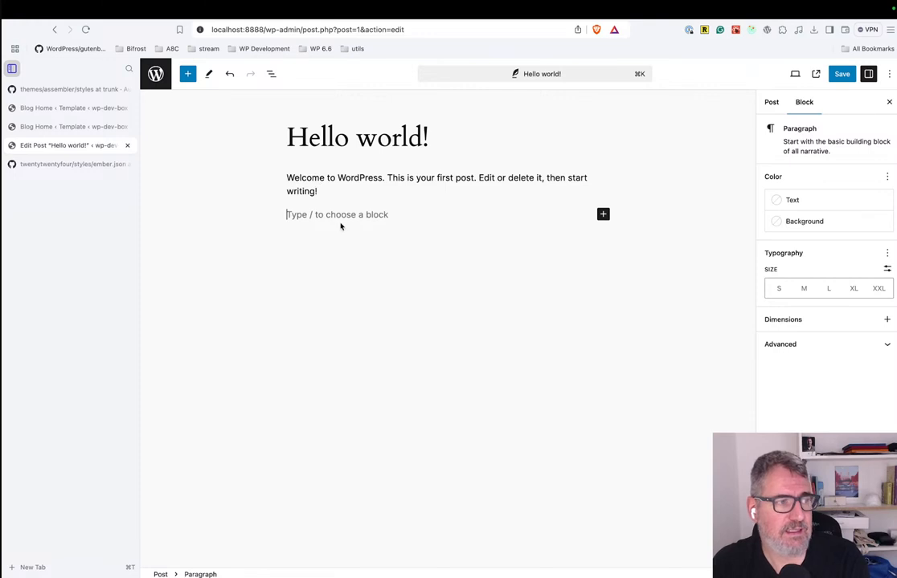
left_click(189, 73)
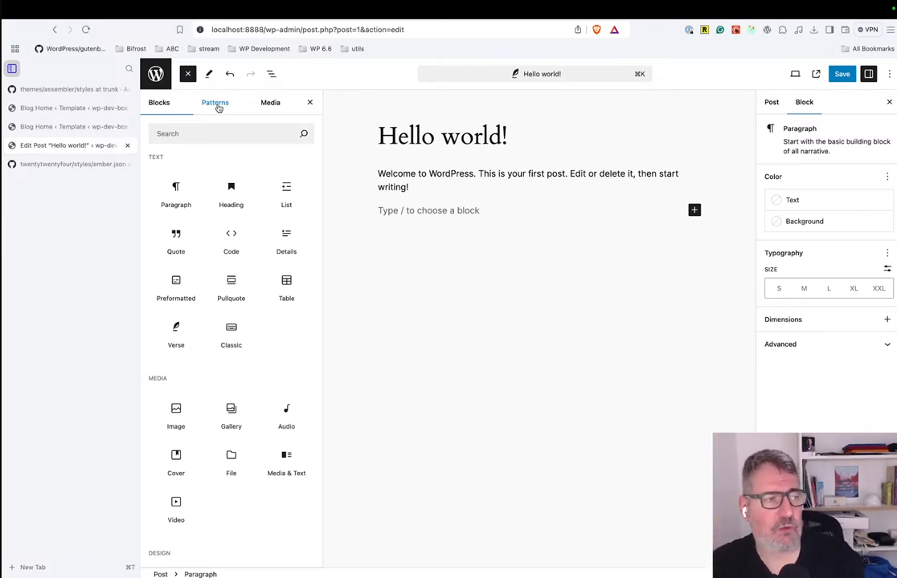
left_click(216, 105)
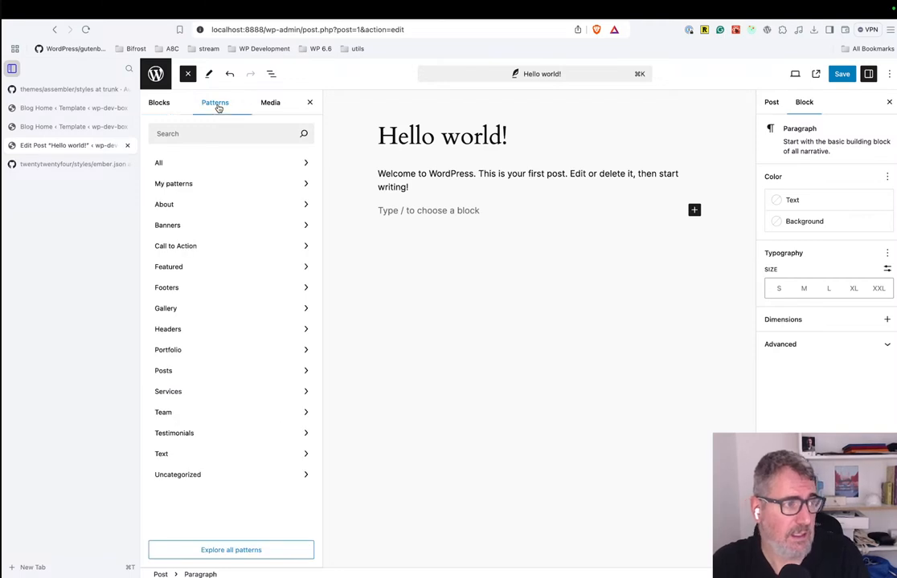
left_click(214, 205)
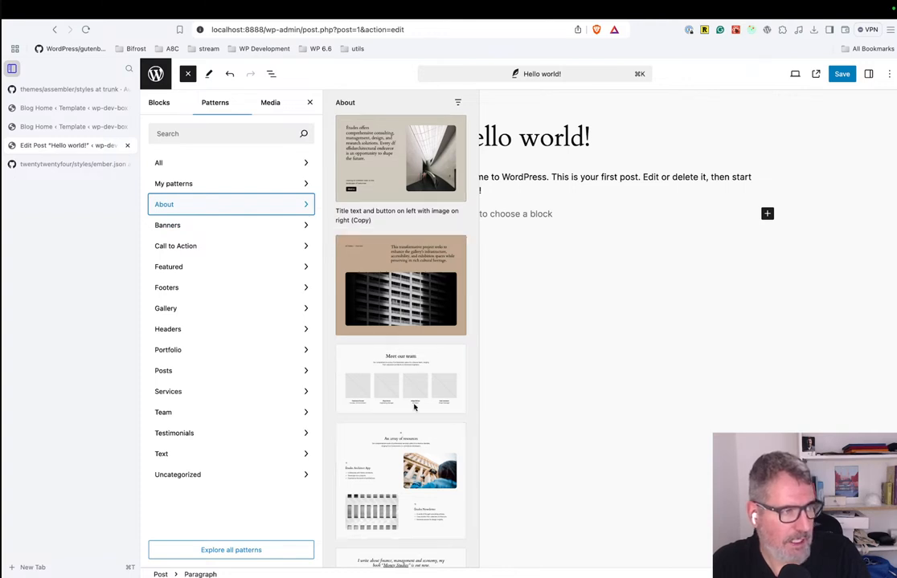
left_click(259, 229)
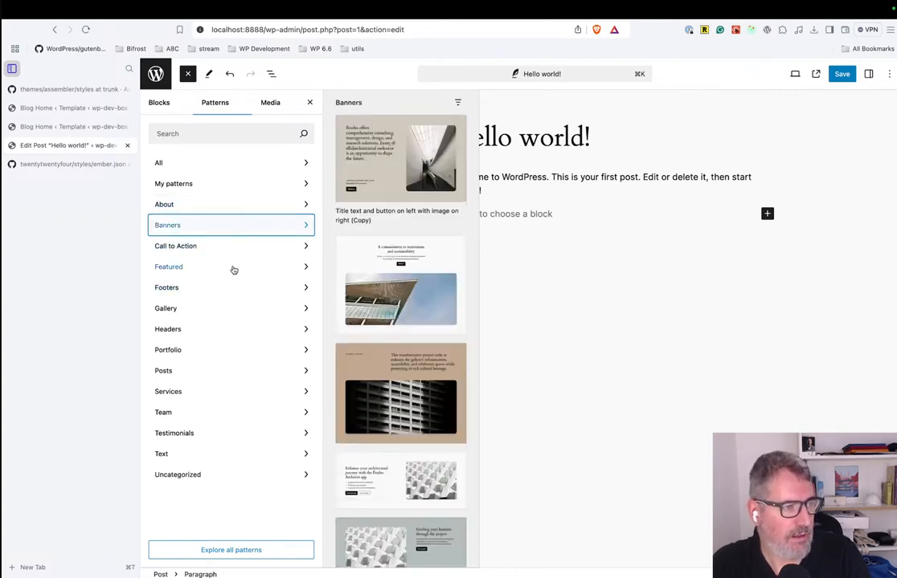
left_click(228, 249)
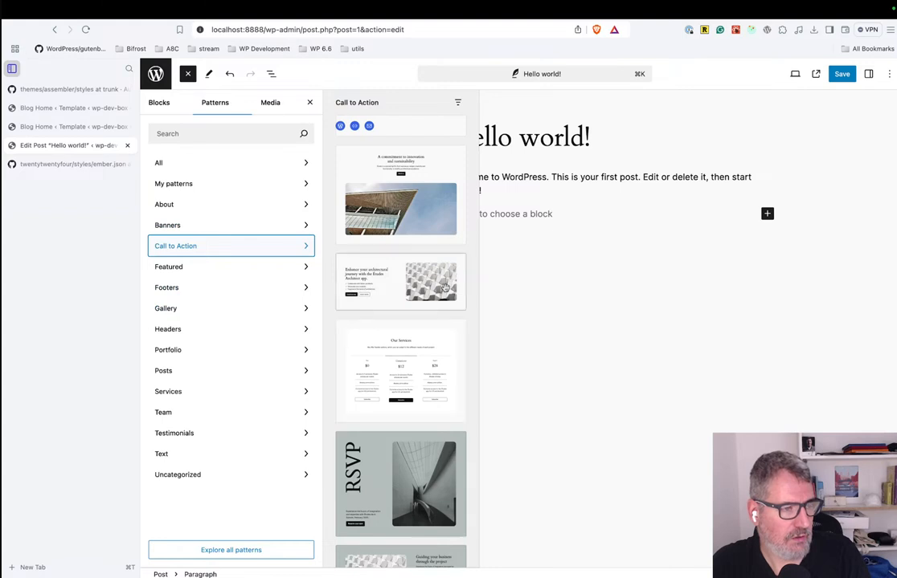
scroll(411, 434, "down", 2)
left_click(258, 291)
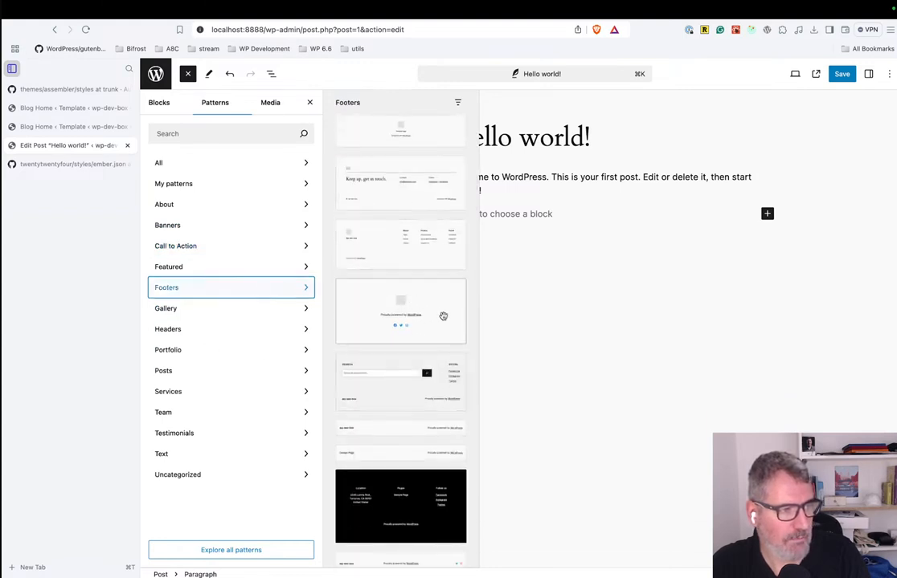
left_click(238, 246)
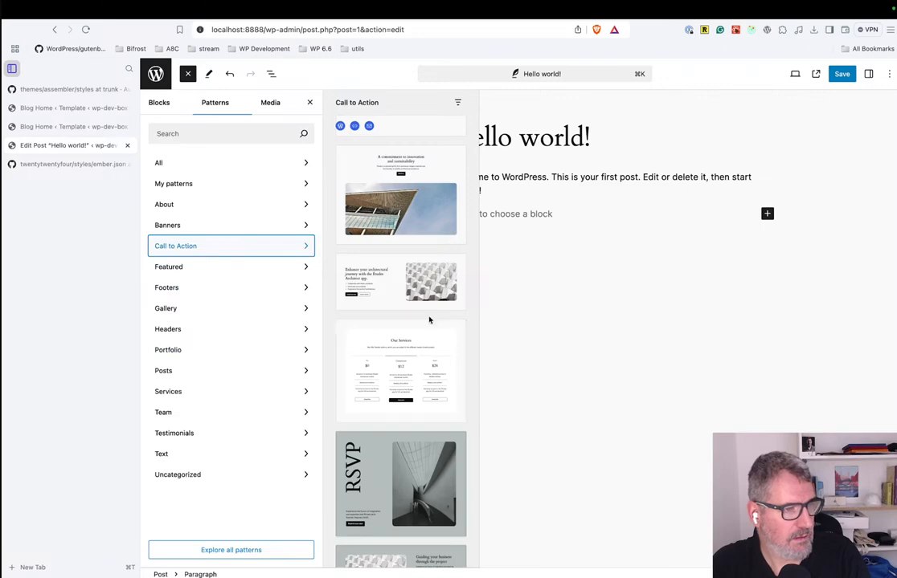
left_click(419, 285)
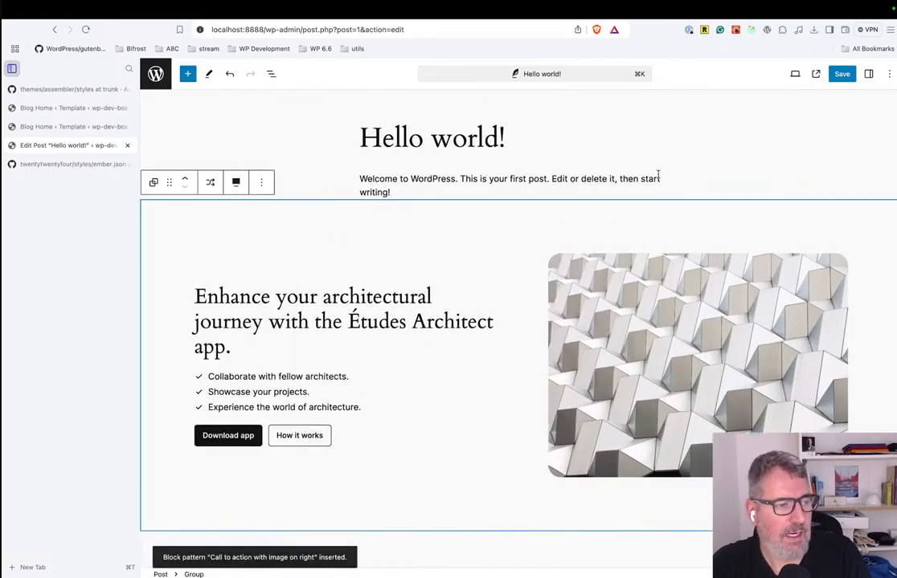
scroll(619, 331, "down", 3)
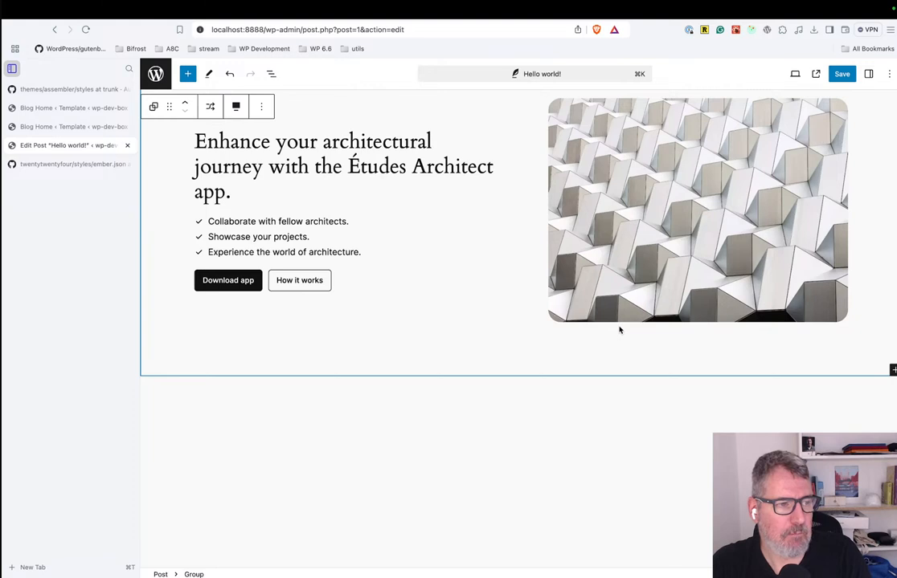
left_click(473, 410)
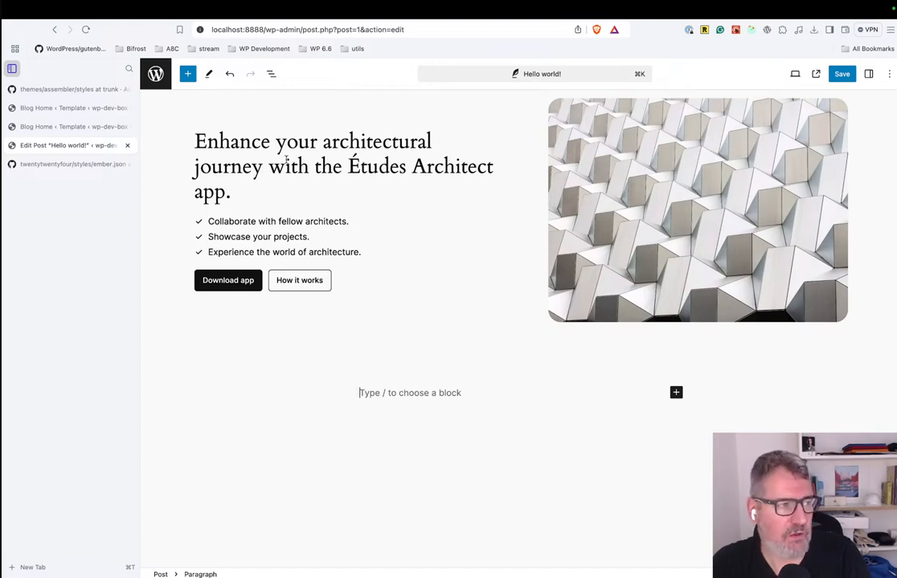
Replace "architectural" with "musical" in the call-to-action heading.
double_click(235, 141)
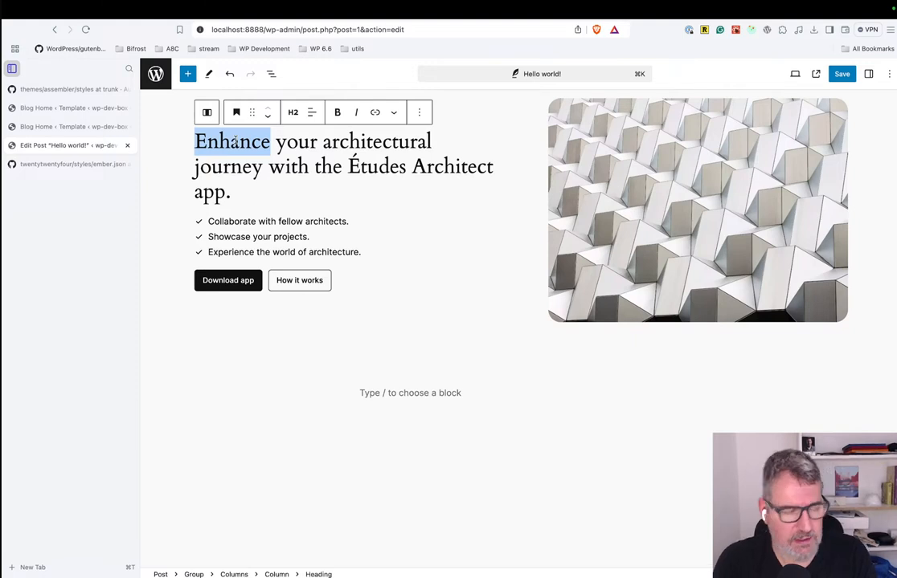
key("super+Right")
key("alt+shift+Left")
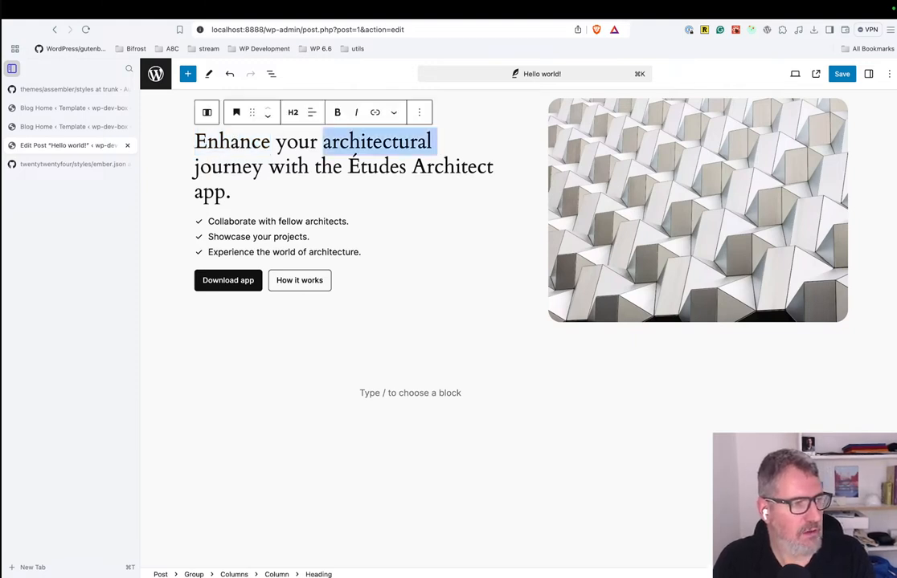
type("music")
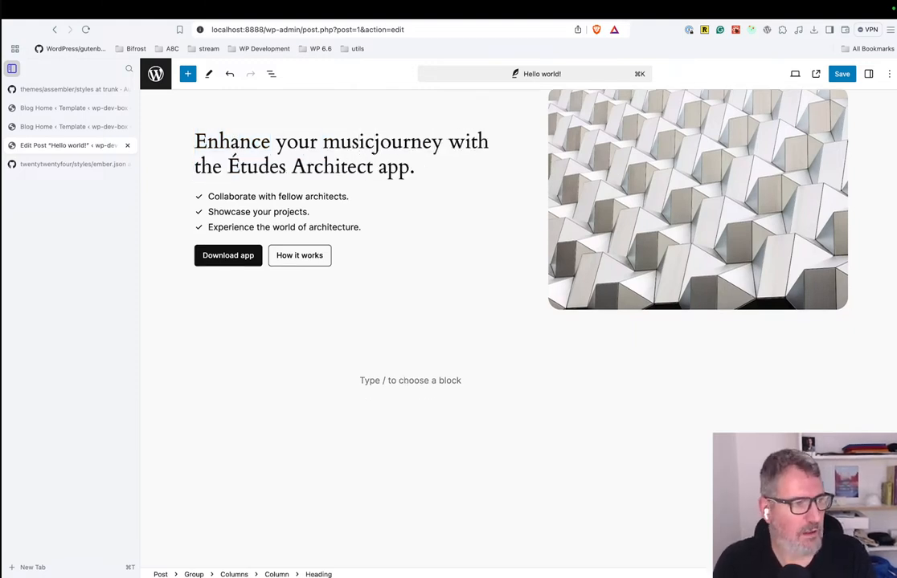
type("añ")
key("BackSpace")
key("BackSpace")
type("l")
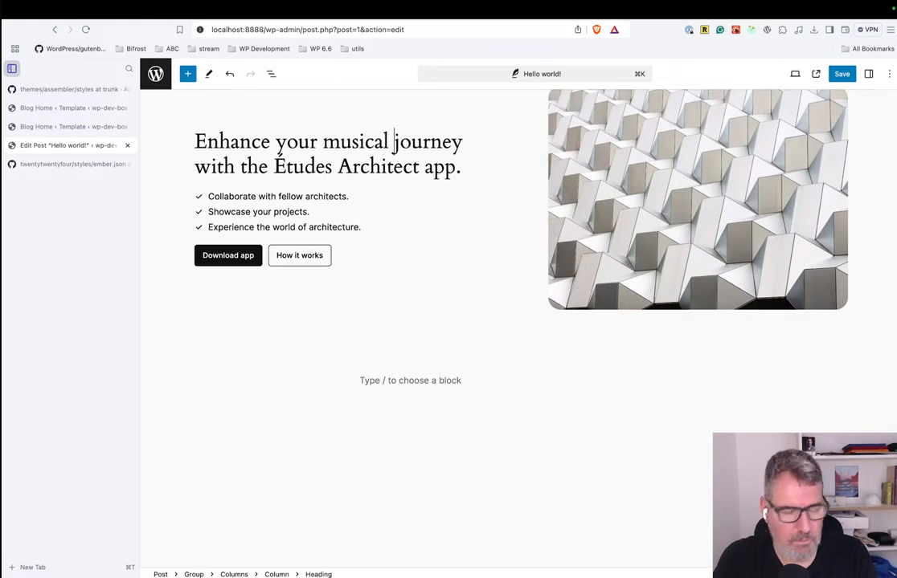
Replace "Études Architect app." at the end of the call-to-action heading with "Guitar Course".
key("Right")
key("Right")
key("Right")
key("Right")
key("Right")
key("Right")
key("Right")
key("Right")
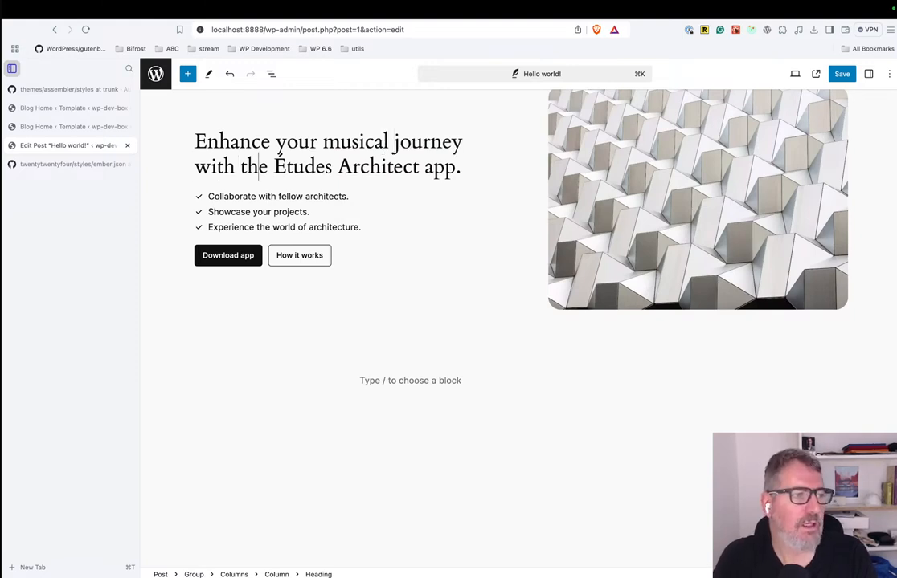
key("super+shift+Right")
type("Guitar ")
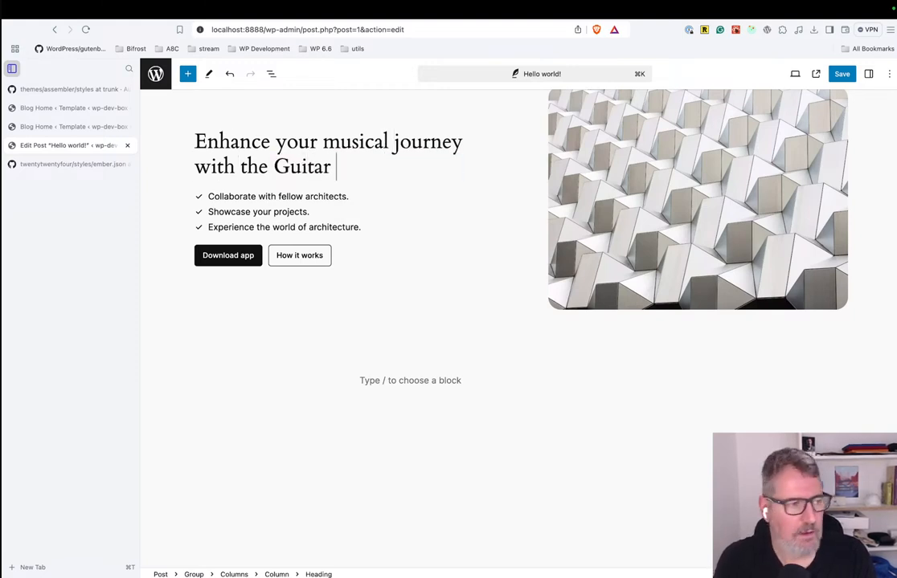
type("Course")
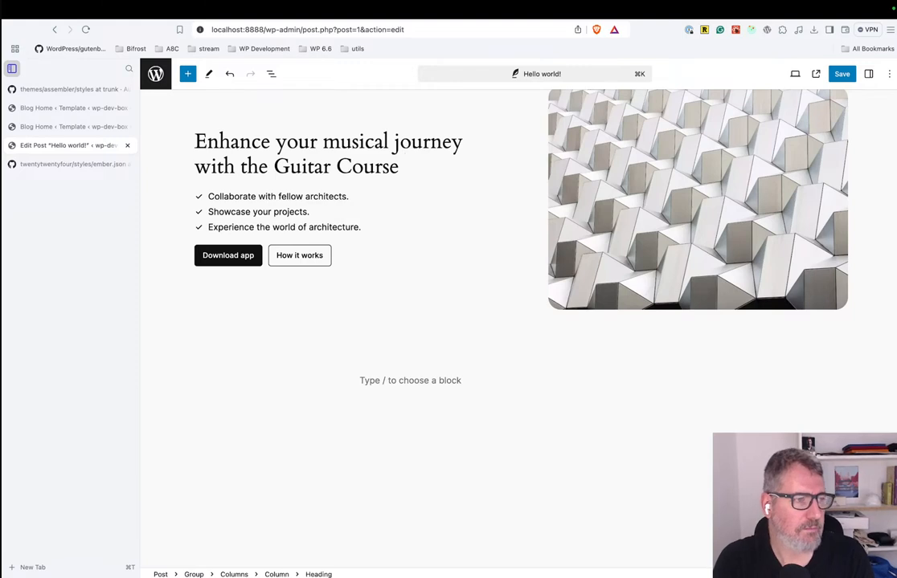
Change "the" to "this" before "Guitar Course" in the call-to-action heading.
left_click(249, 164)
type("tjhos")
key("BackSpace")
key("BackSpace")
key("BackSpace")
key("BackSpace")
key("BackSpace")
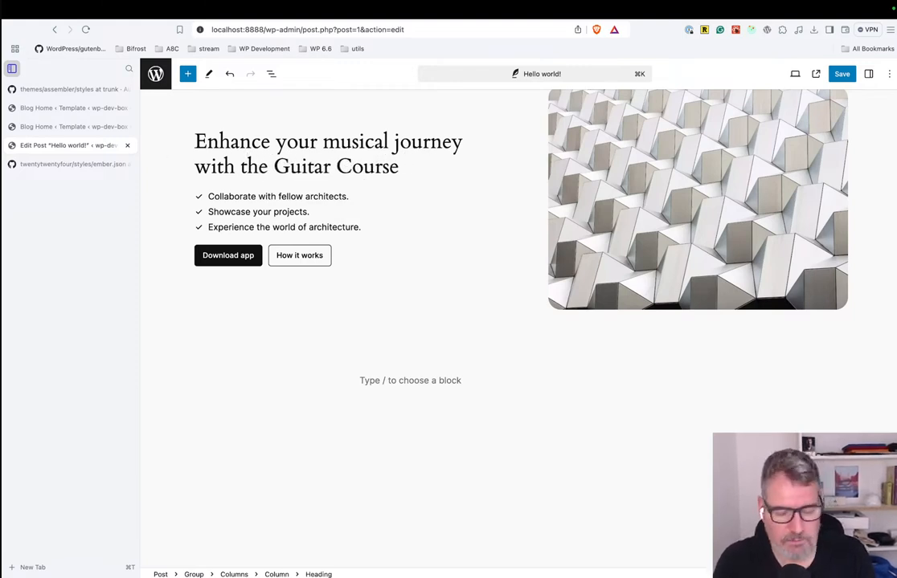
type("his")
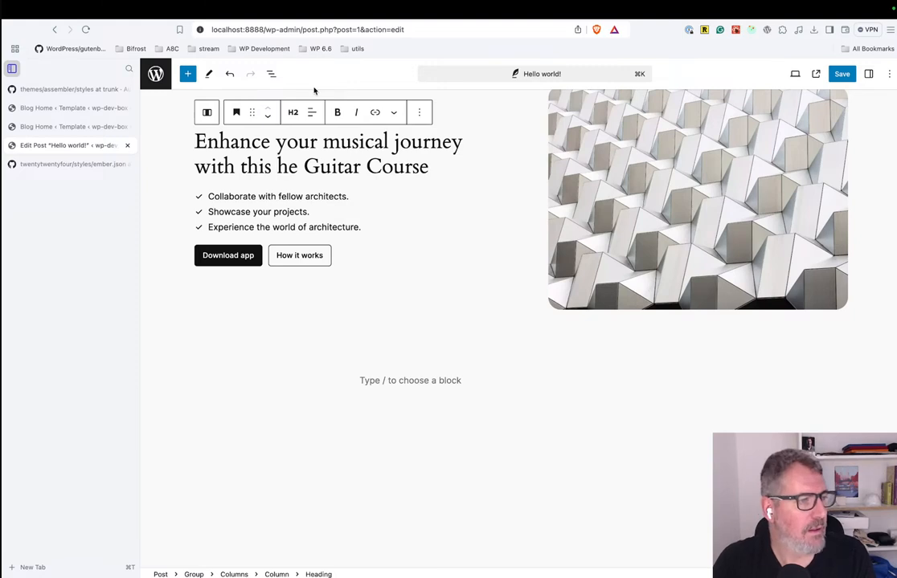
key("shift+alt+Right")
key("BackSpace")
Replace the call-to-action pattern's image by uploading pexels-photo-1407322.webp from the Desktop folder.
left_click(746, 195)
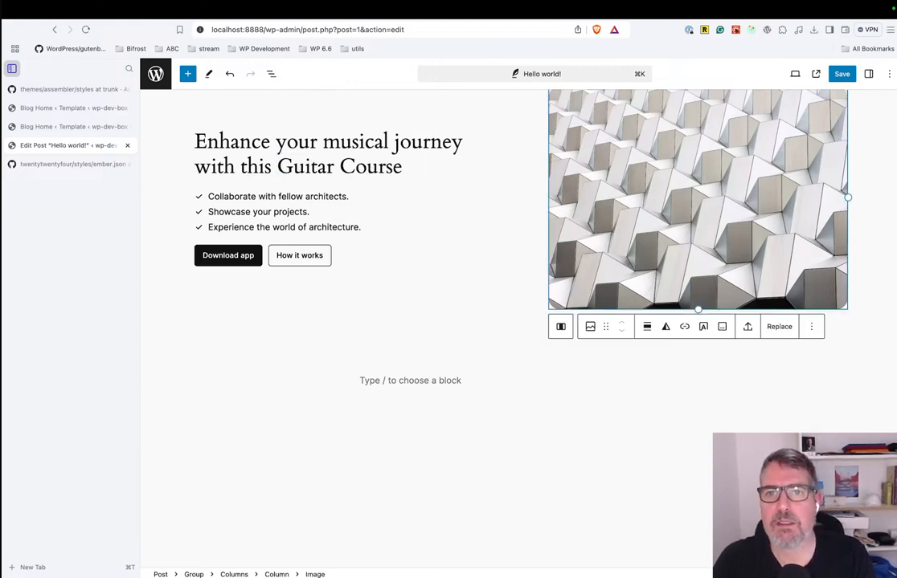
key("super+Tab")
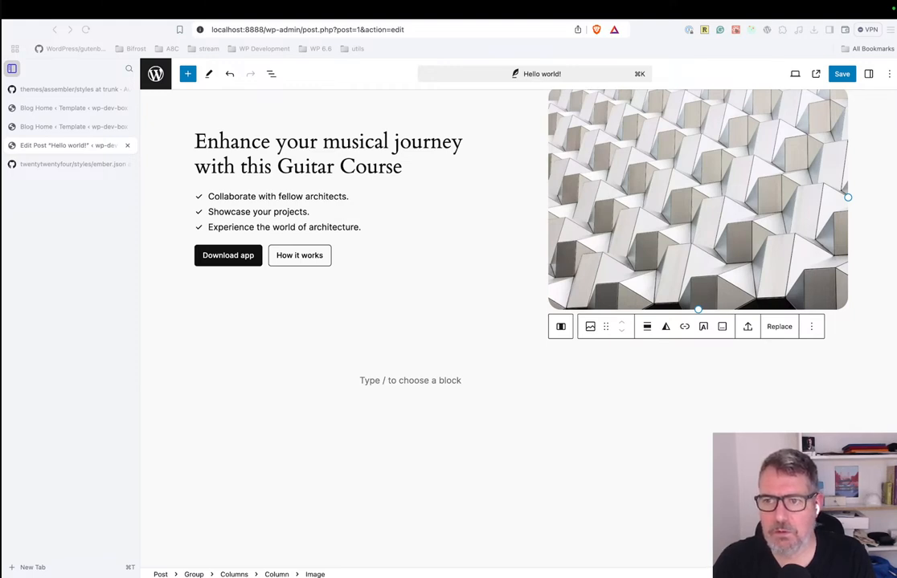
left_click(783, 328)
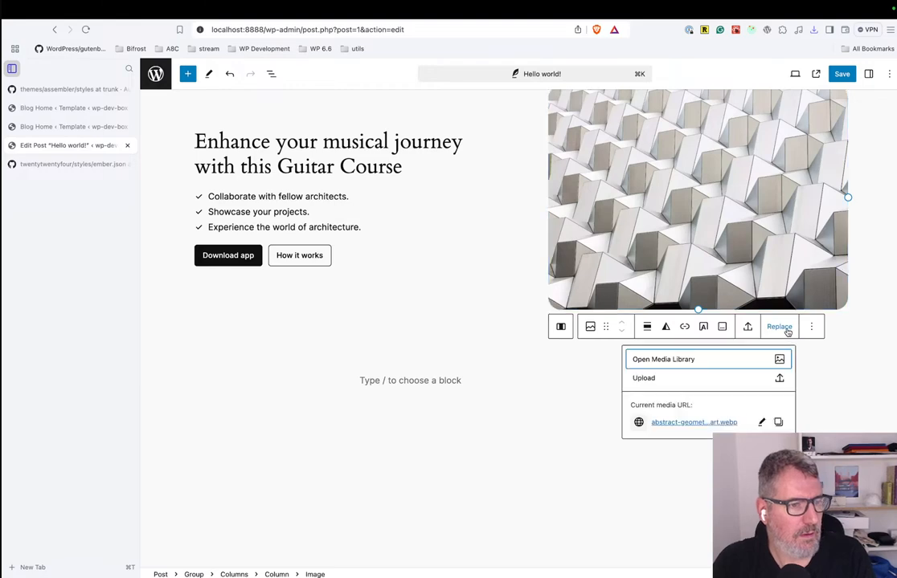
left_click(690, 377)
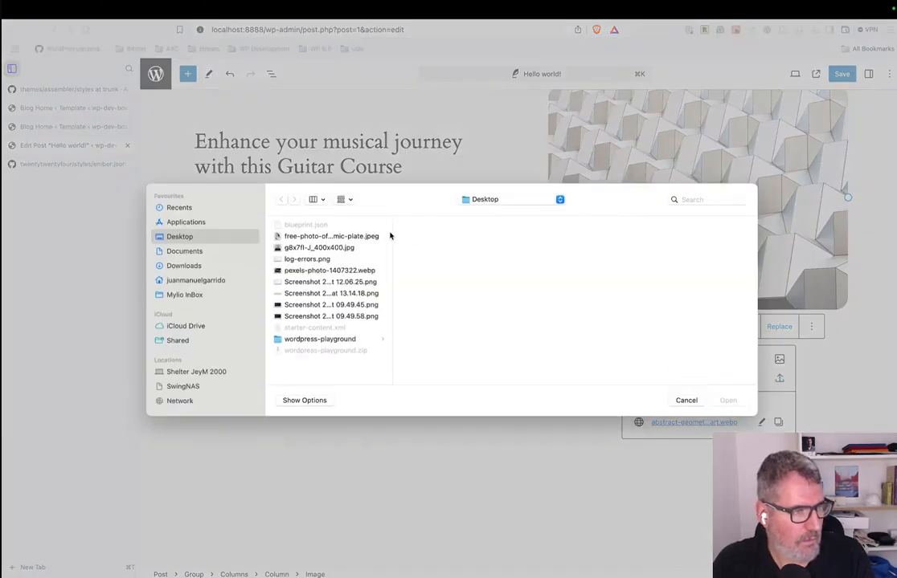
left_click(338, 270)
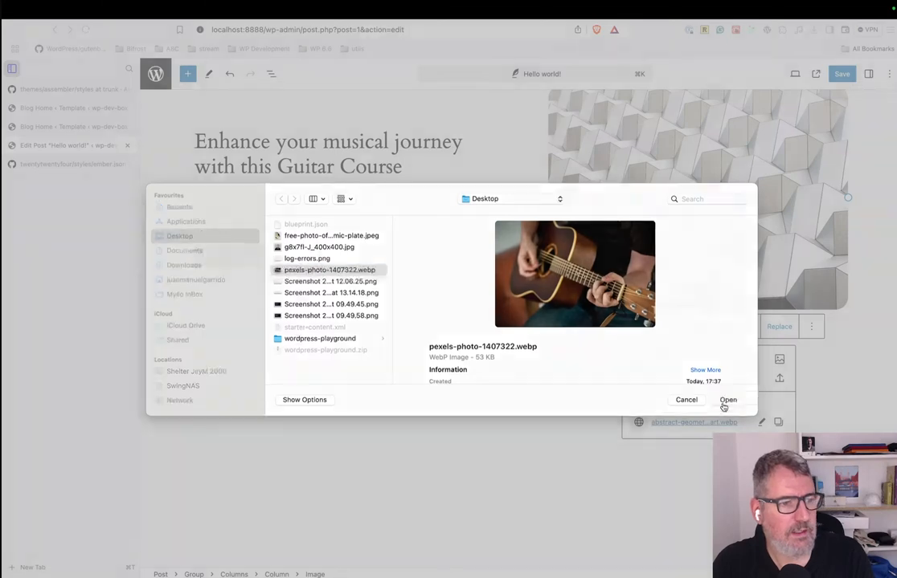
left_click(727, 401)
left_click(548, 397)
left_click(352, 278)
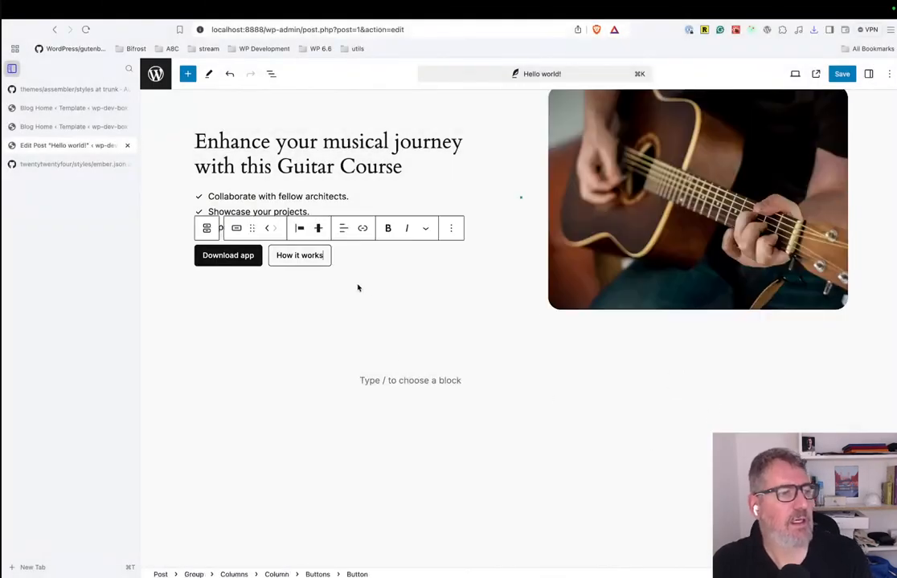
Insert a second "Call to action with image on right" pattern at the empty paragraph below the first one.
left_click(462, 384)
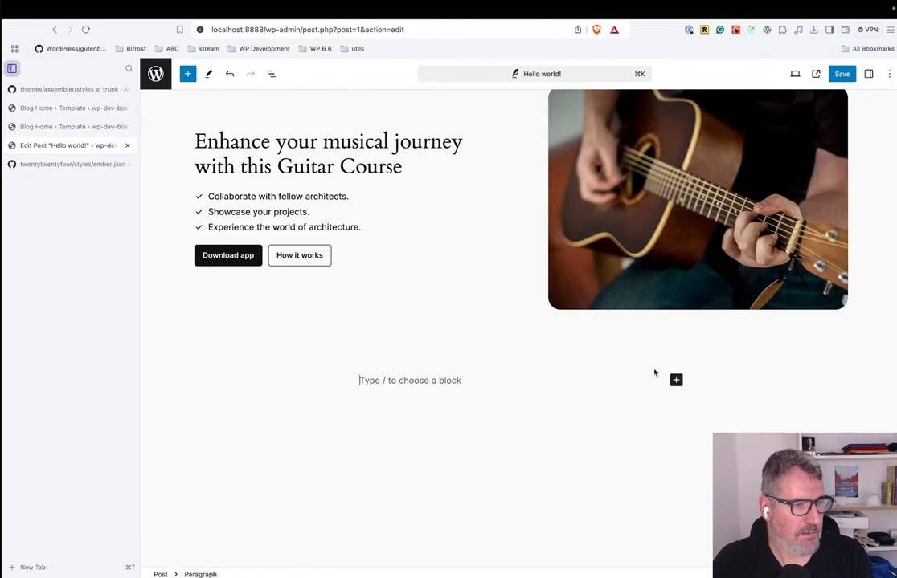
left_click(675, 380)
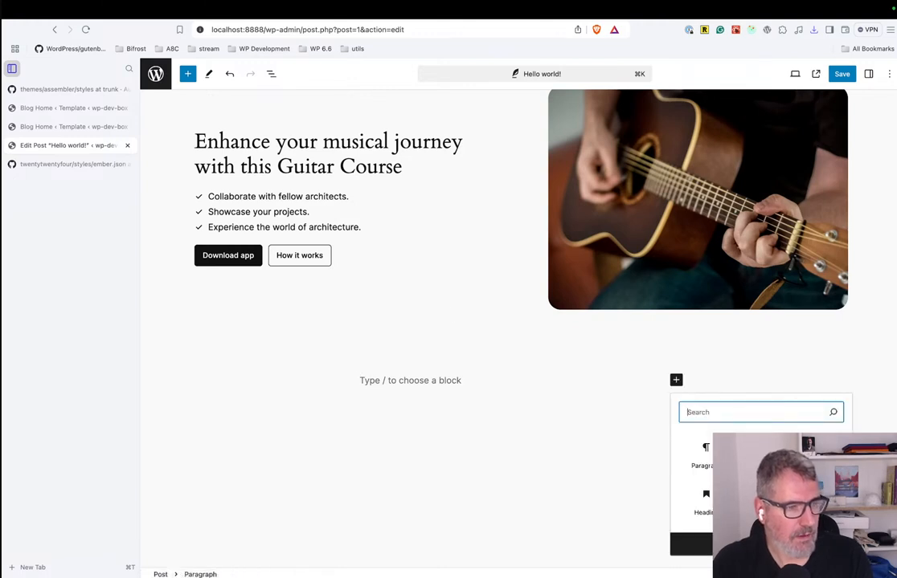
left_click(357, 304)
left_click(427, 380)
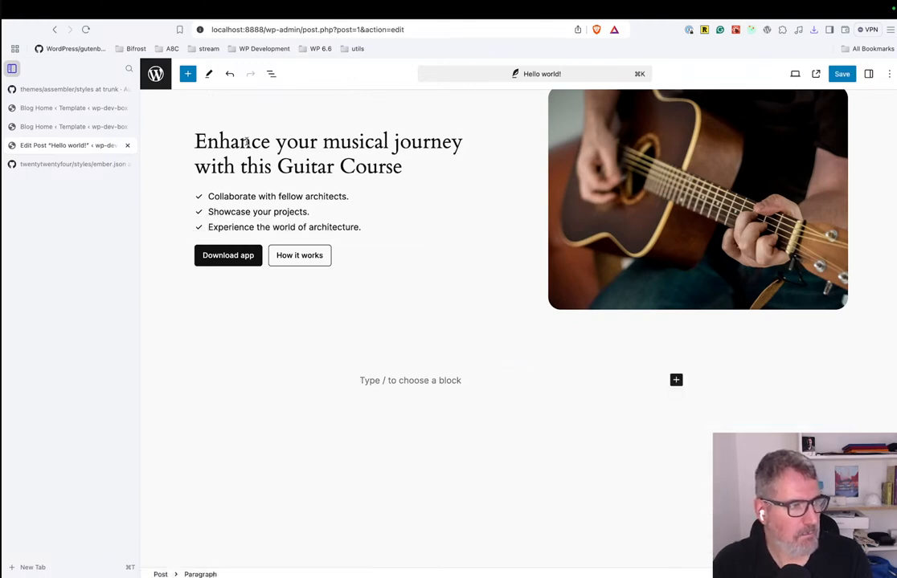
left_click(187, 73)
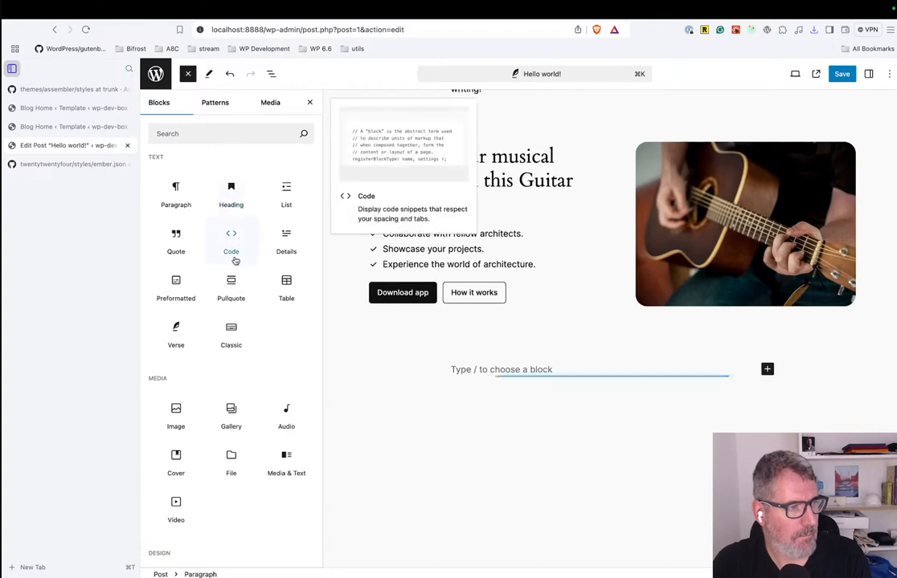
left_click(209, 104)
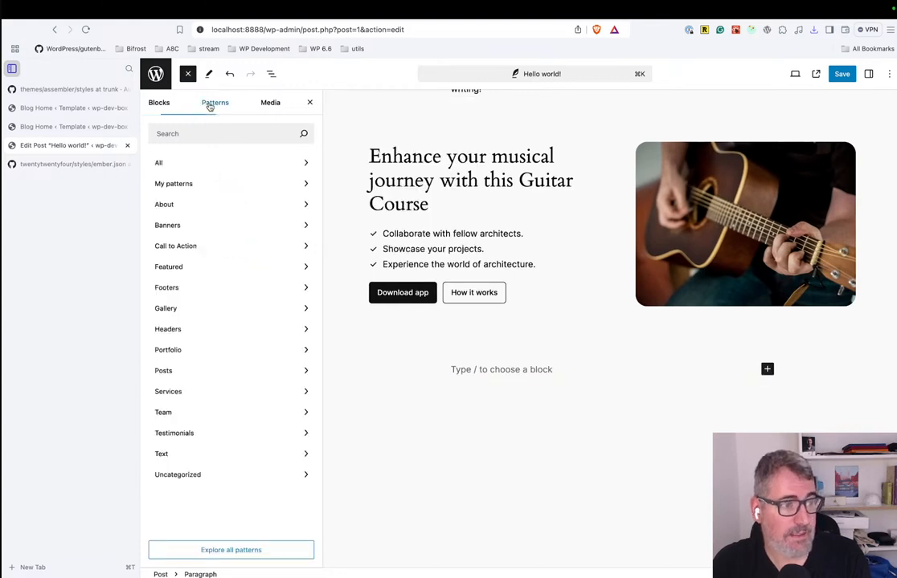
left_click(199, 266)
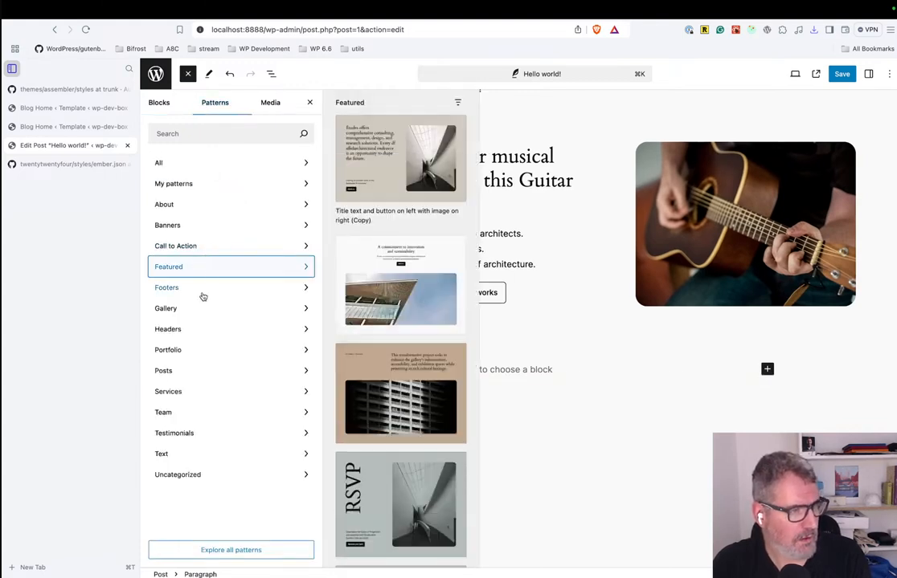
left_click(222, 246)
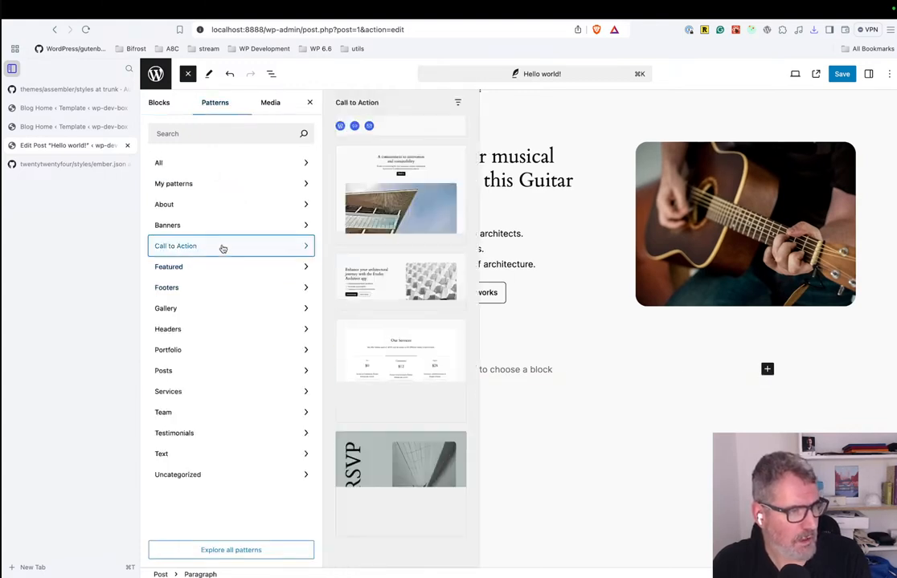
left_click(345, 259)
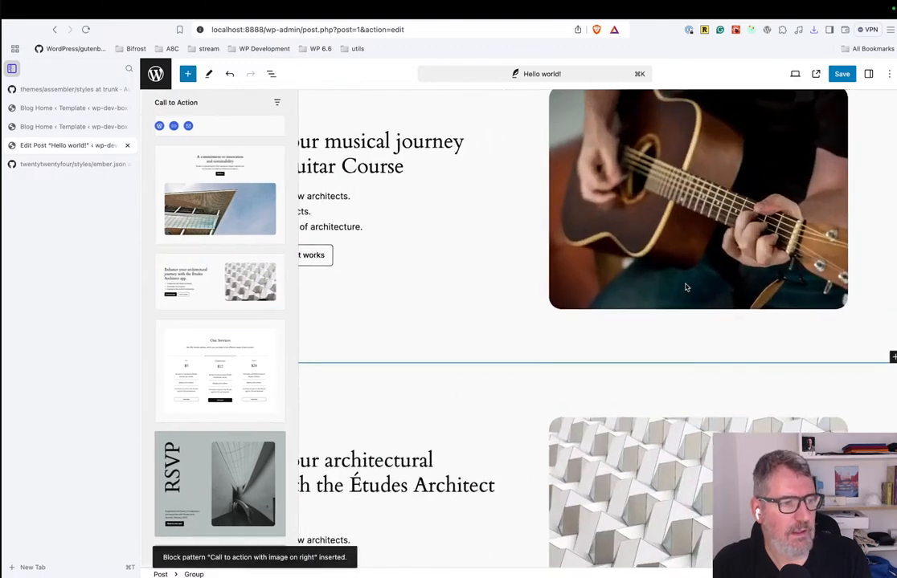
scroll(395, 448, "down", 3)
scroll(394, 448, "up", 3)
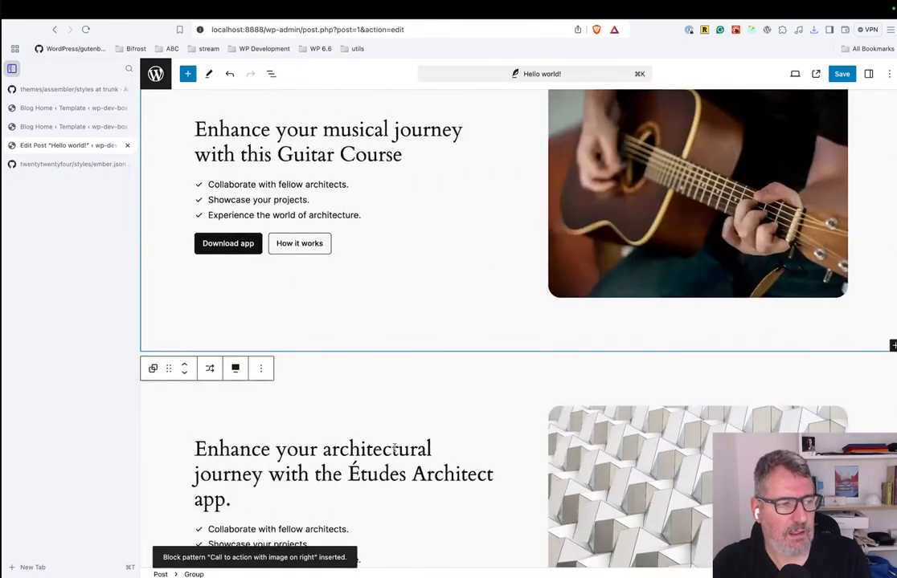
Replace "architectural" with "sdfsdfsfd" in the second call-to-action's heading and delete that pattern's image.
scroll(395, 446, "down", 3)
left_click(348, 327)
scroll(346, 326, "up", 3)
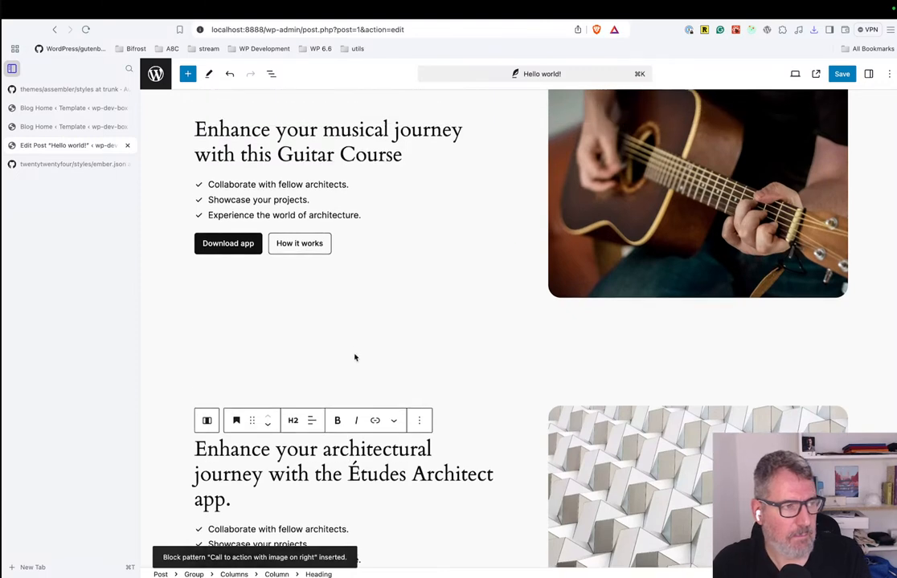
double_click(351, 449)
type("sdfsdfsfd")
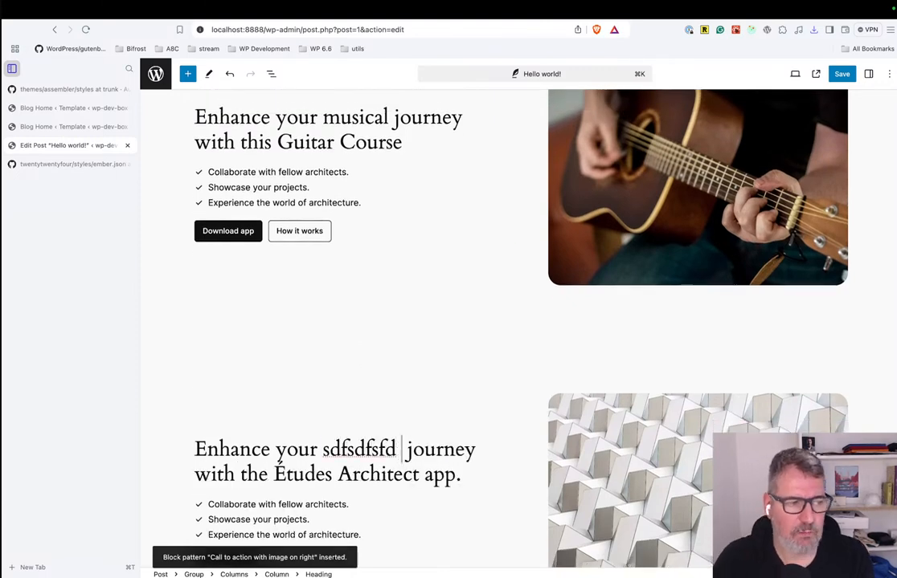
left_click(609, 469)
key("BackSpace")
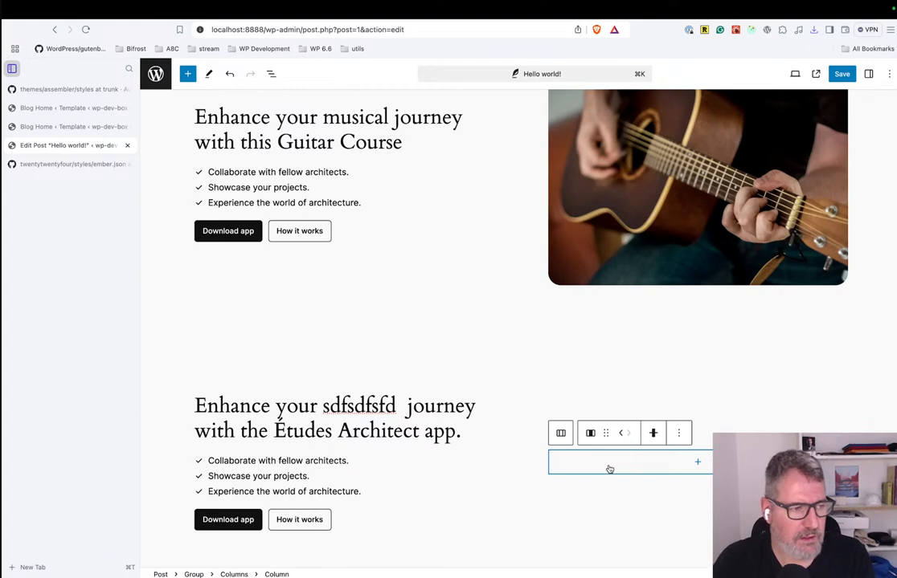
Delete the second call-to-action pattern from the post.
scroll(615, 450, "down", 1)
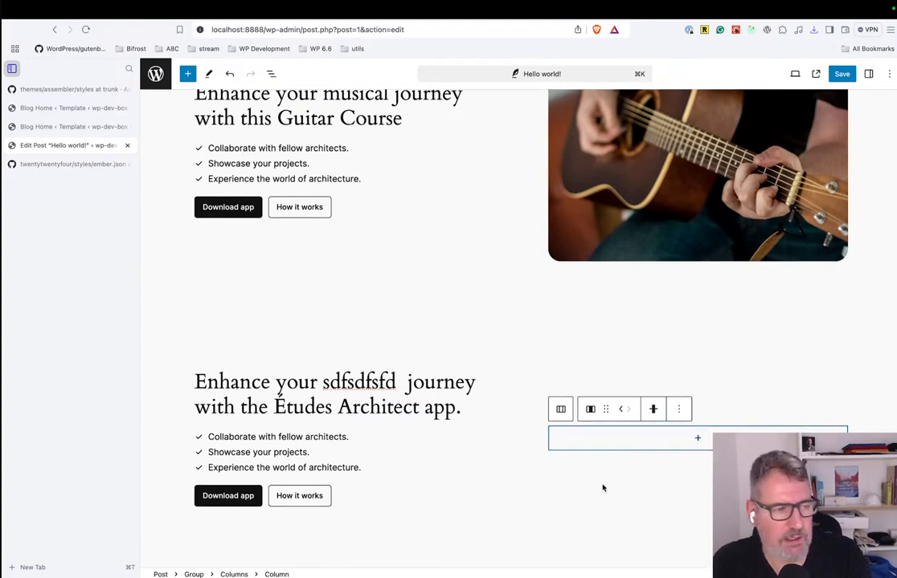
left_click(575, 500)
scroll(574, 500, "up", 1)
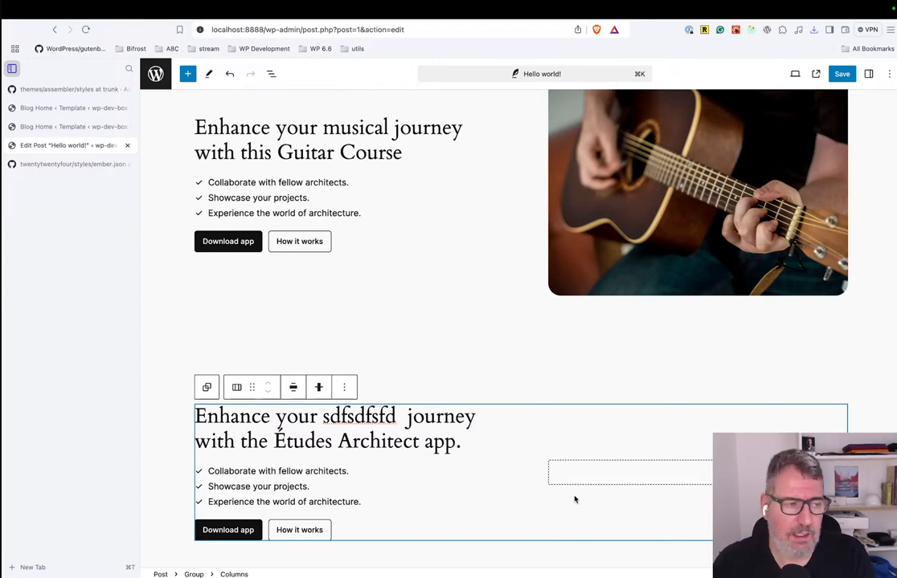
key("BackSpace")
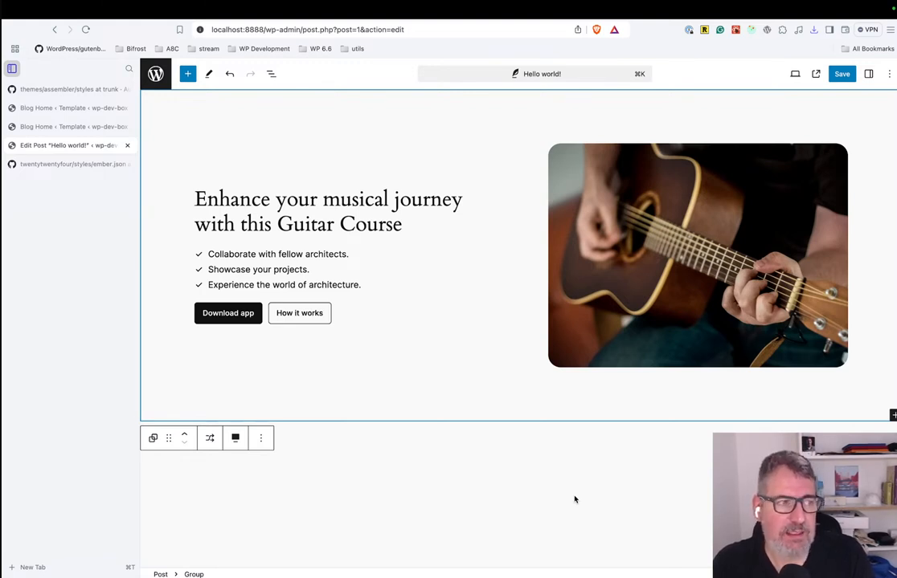
Show the block settings and examine the Columns block's advanced options and the heading's settings.
left_click(361, 171)
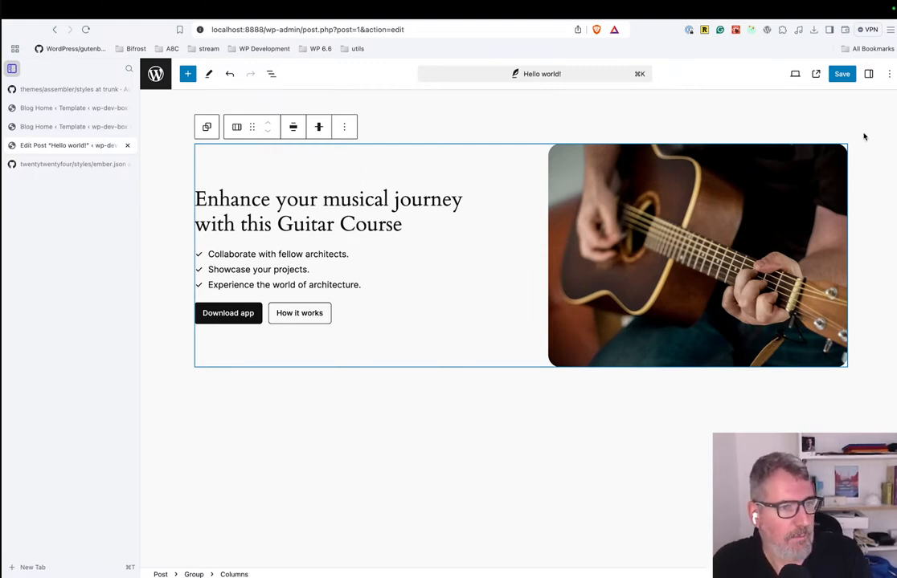
left_click(868, 73)
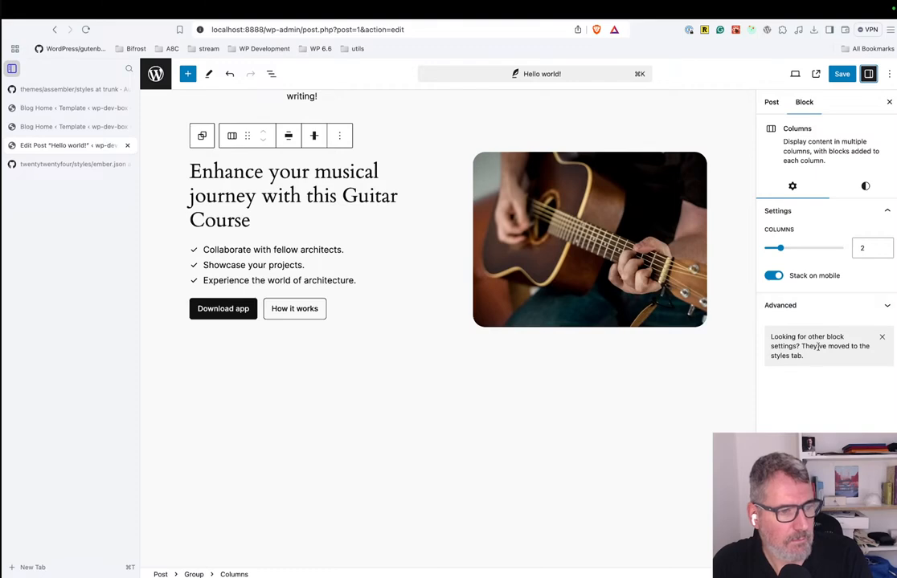
left_click(807, 306)
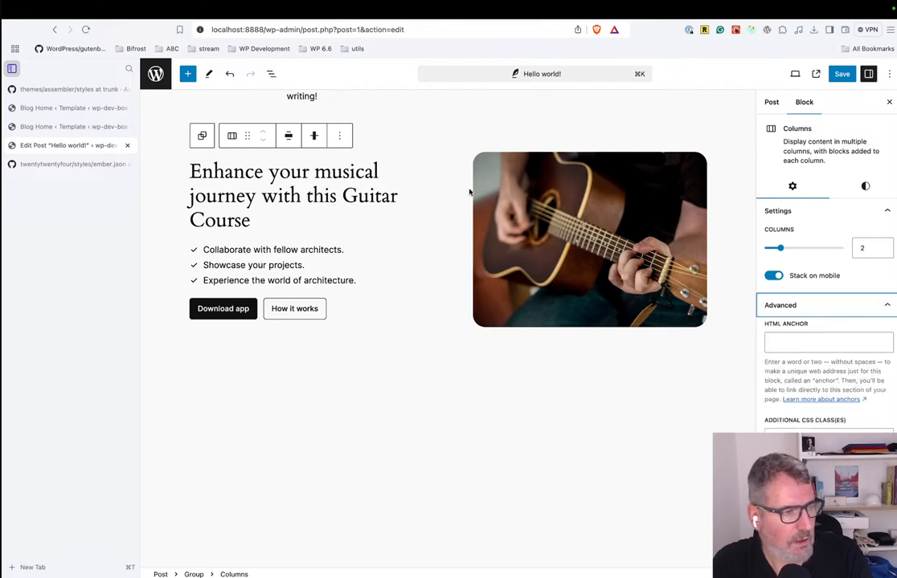
left_click(366, 165)
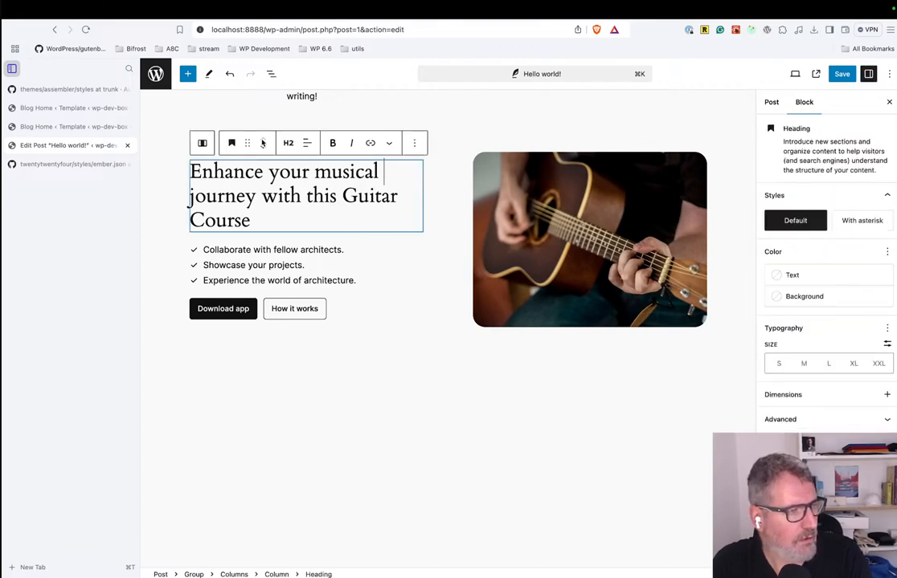
Select the whole "Call to action with image on right" group in the List View and start creating a pattern from it.
left_click(272, 74)
left_click(201, 158)
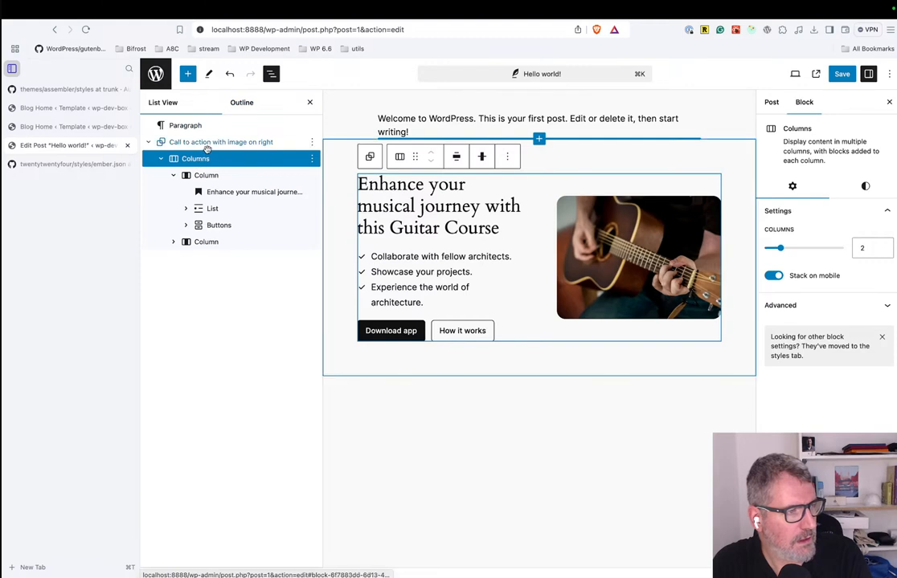
left_click(208, 143)
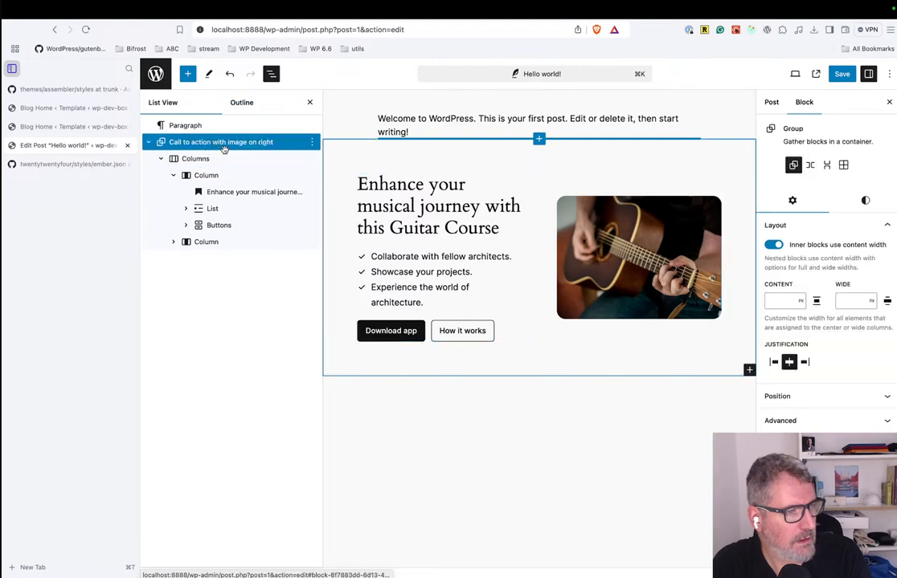
left_click(311, 143)
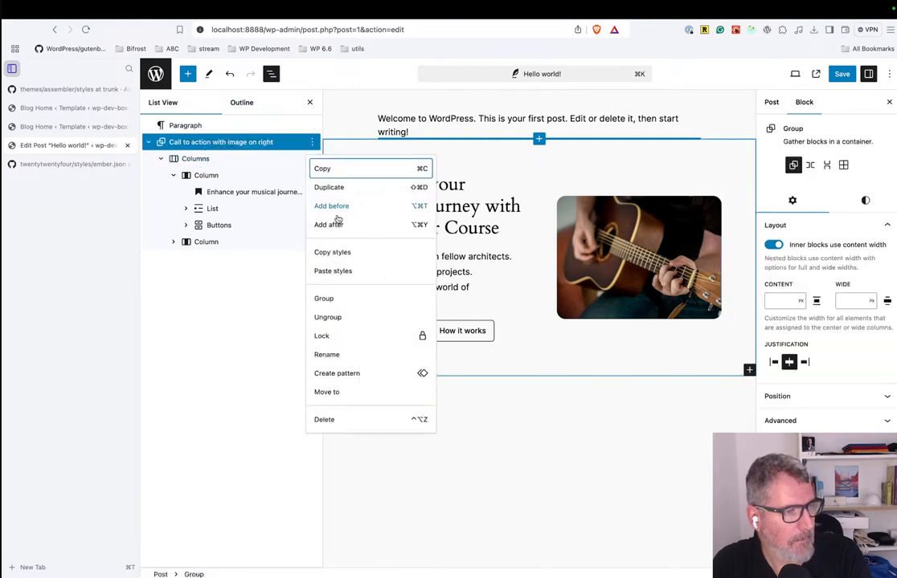
left_click(337, 374)
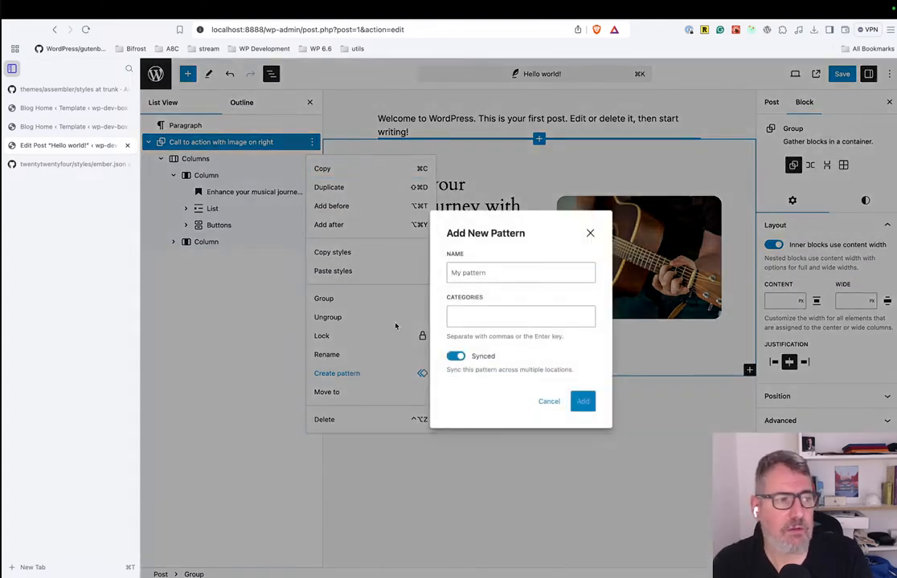
Name the new pattern "My custom CTA Guitar Pattern".
left_click(493, 271)
type("My ")
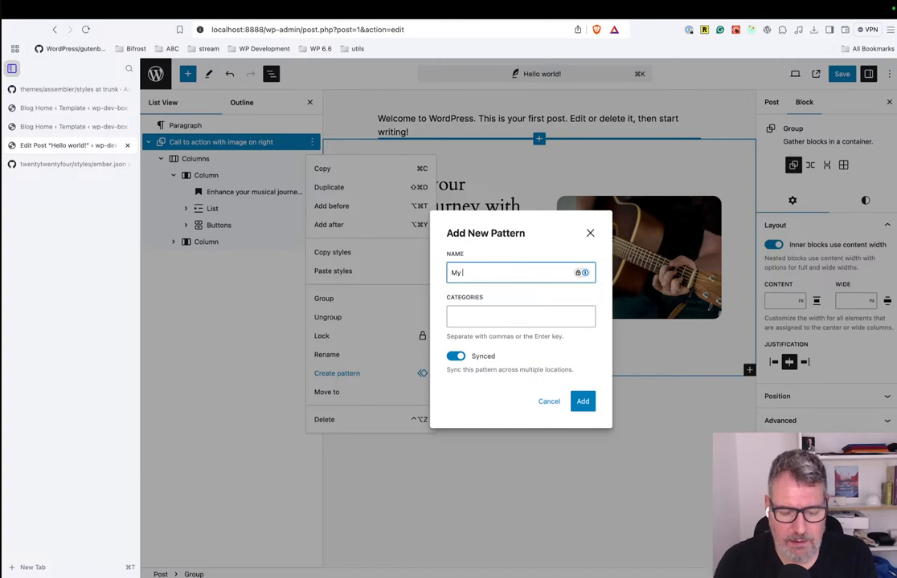
type("custom CTA ")
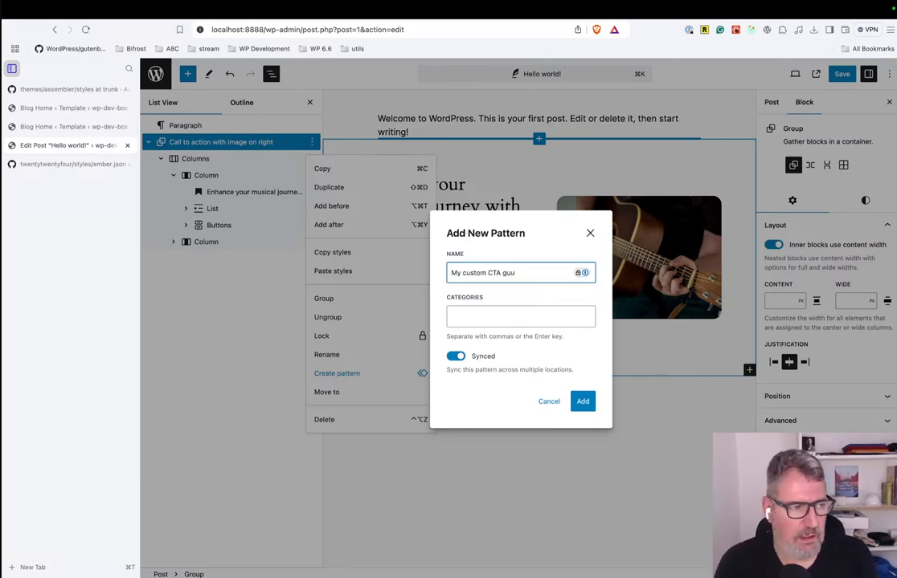
type("Guitar ")
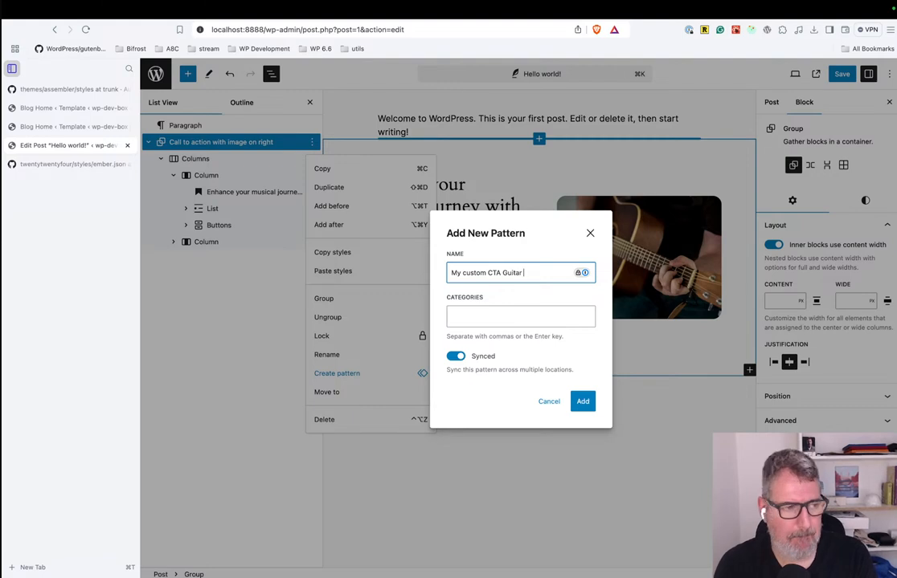
type("Pattern")
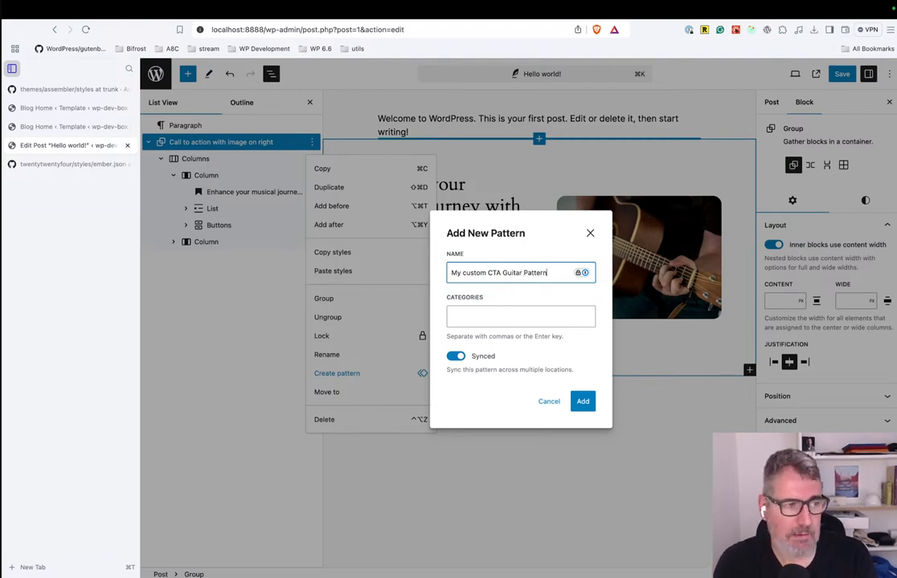
Assign the new pattern to the Call to Action category.
left_click(475, 317)
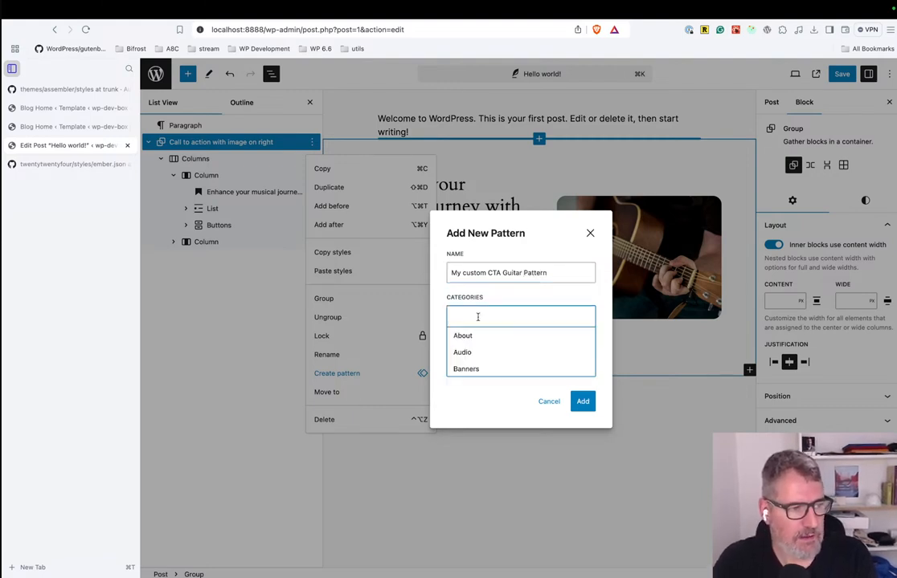
scroll(487, 350, "down", 3)
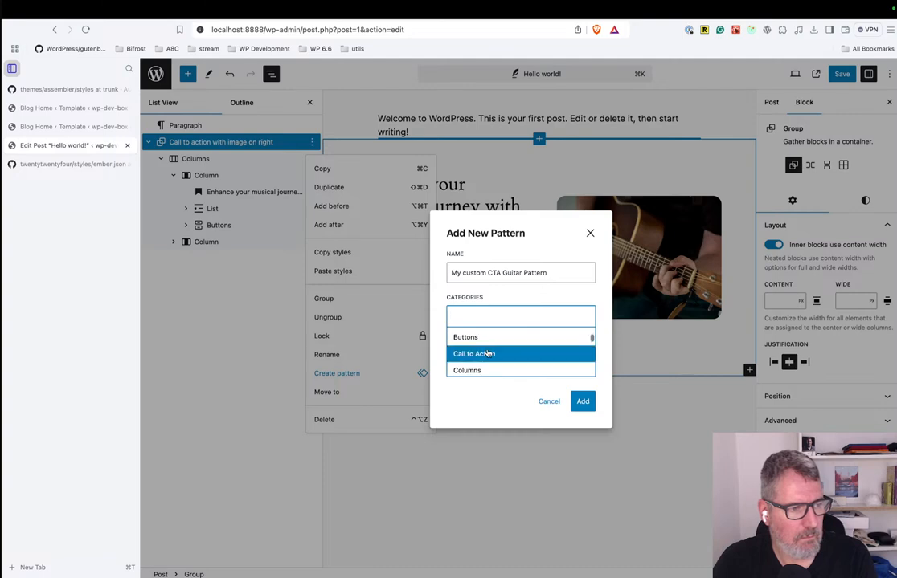
left_click(487, 354)
left_click(539, 298)
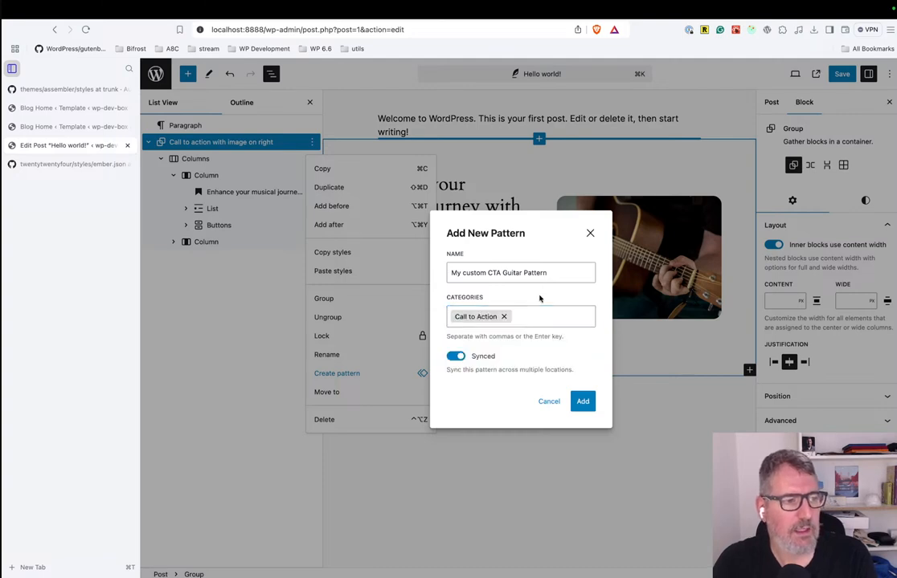
Add the pattern with syncing across locations enabled and save the post.
left_click(457, 357)
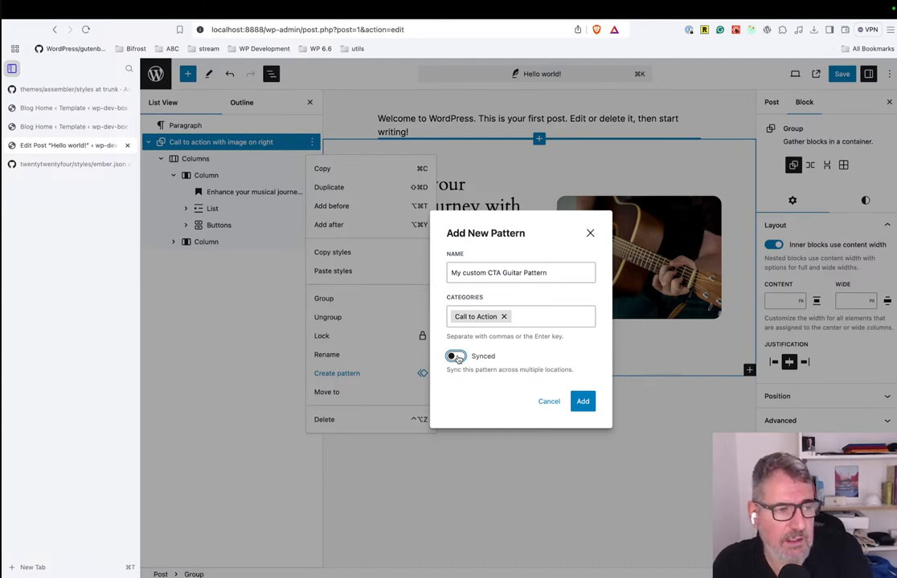
left_click(458, 359)
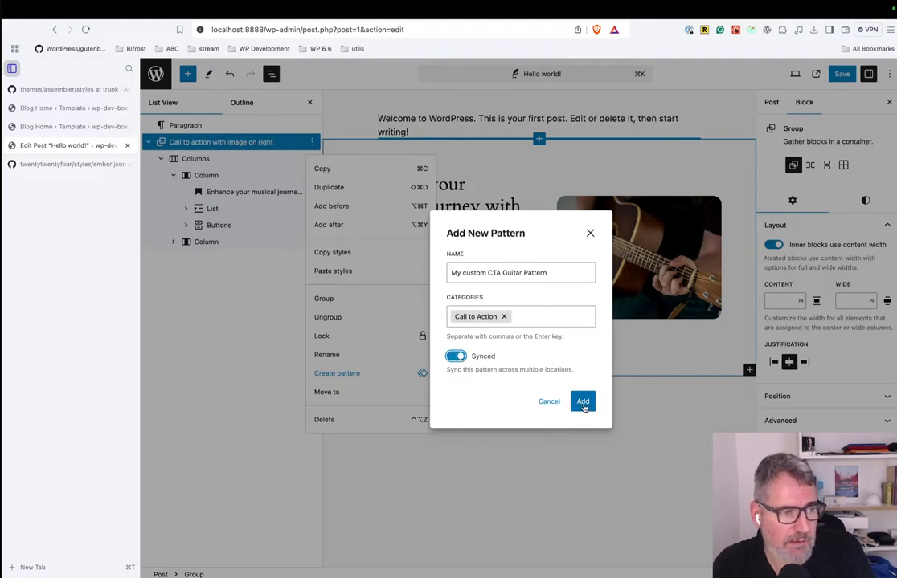
left_click(581, 401)
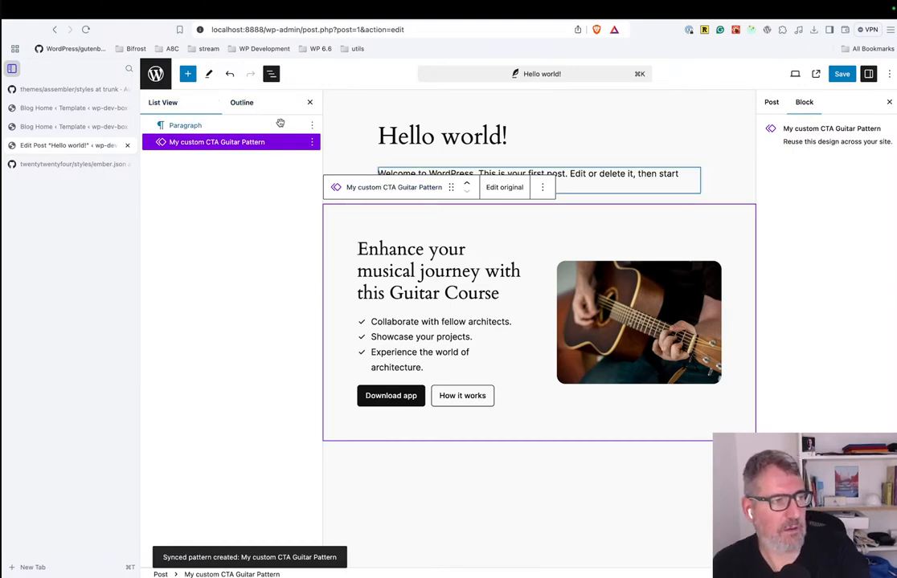
key("super+s")
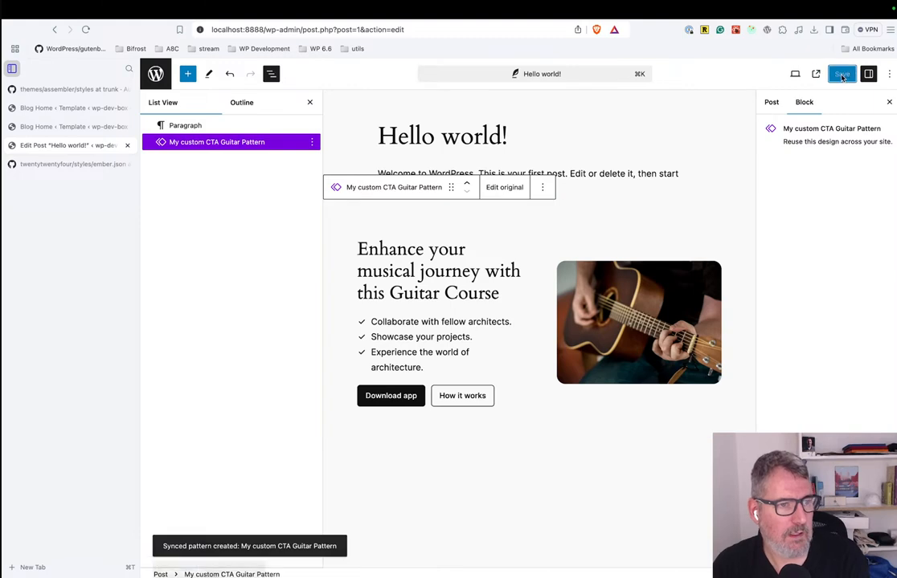
Return to the posts overview and create a new post titled "New post".
left_click(155, 76)
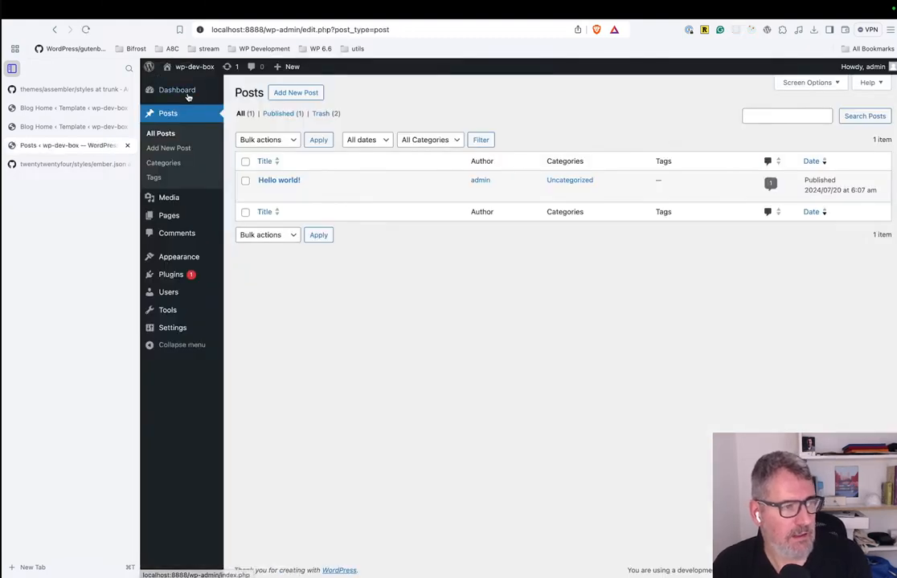
left_click(294, 93)
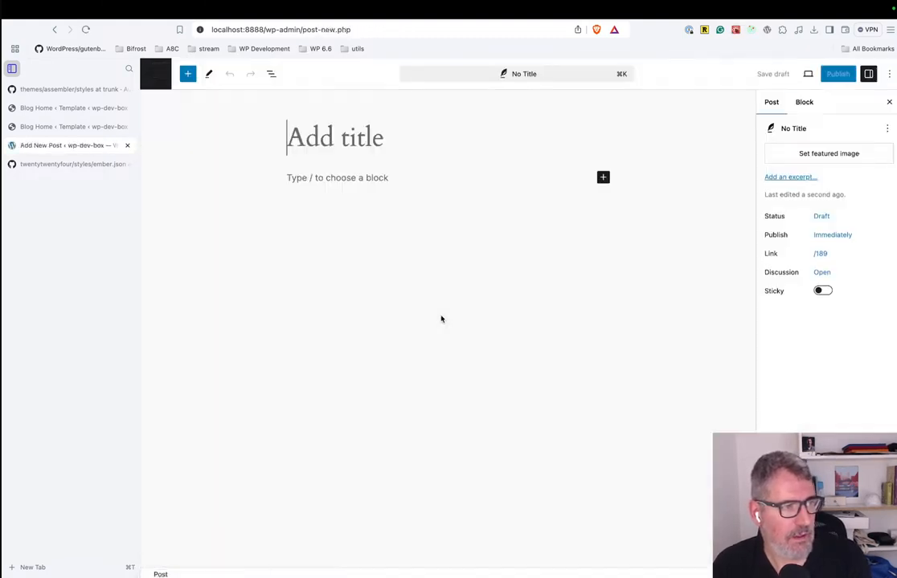
type("New post")
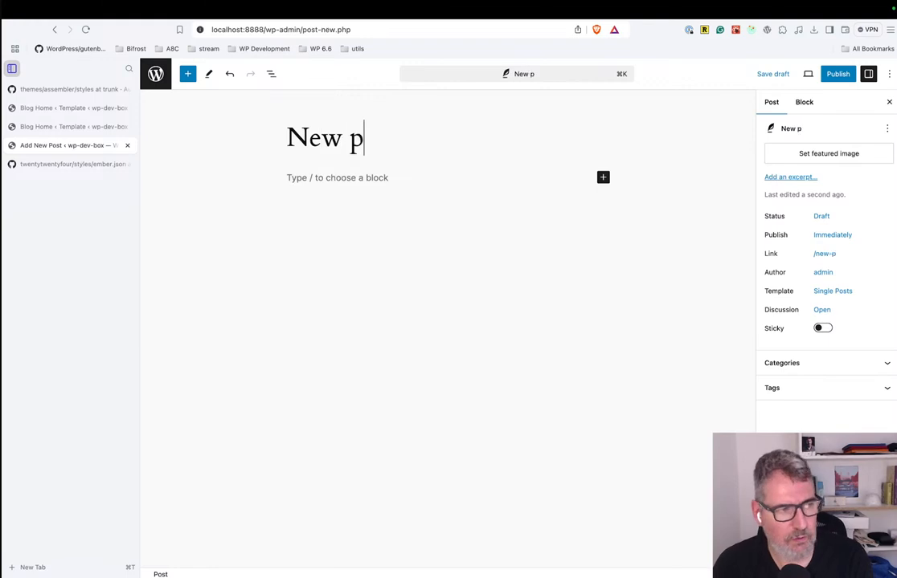
Insert "My custom CTA Guitar Pattern" from My patterns into the new post's body.
left_click(466, 171)
left_click(187, 74)
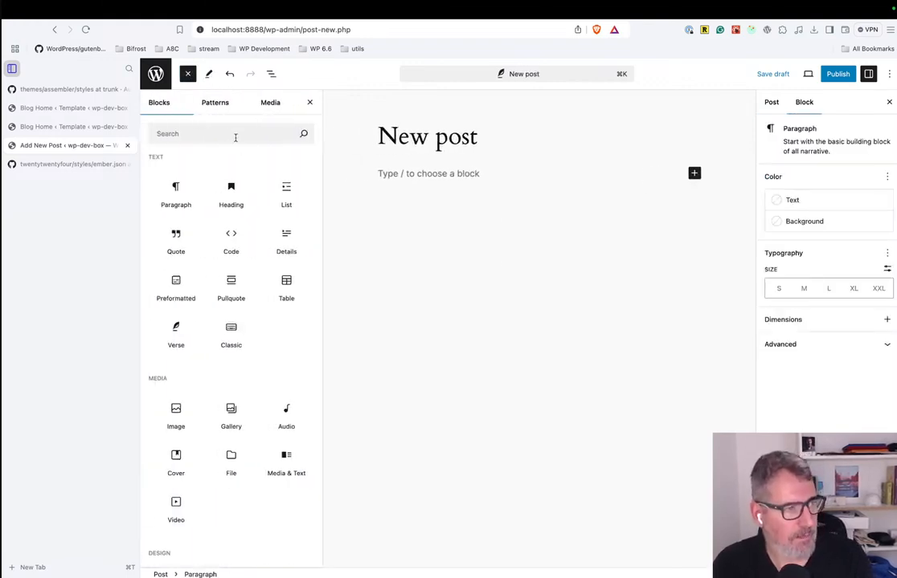
left_click(215, 102)
left_click(189, 184)
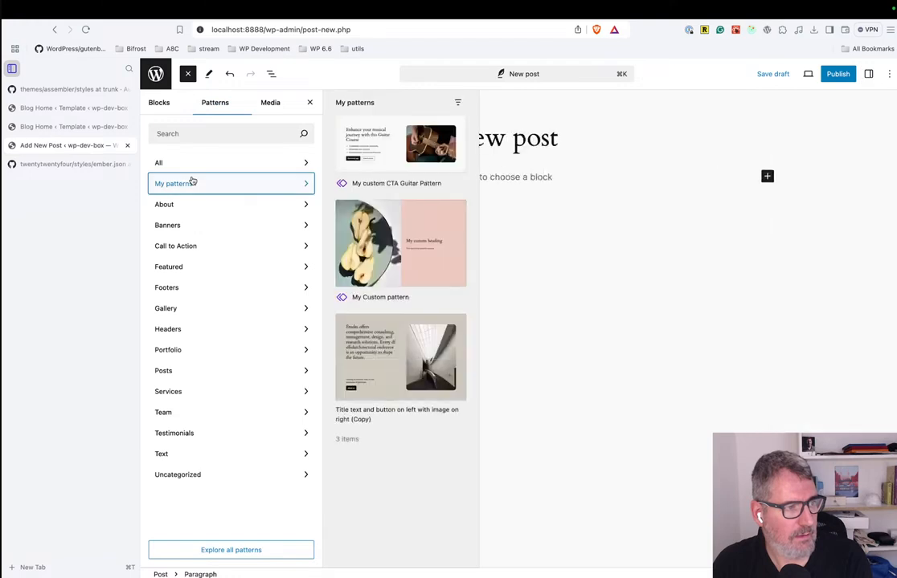
left_click(379, 144)
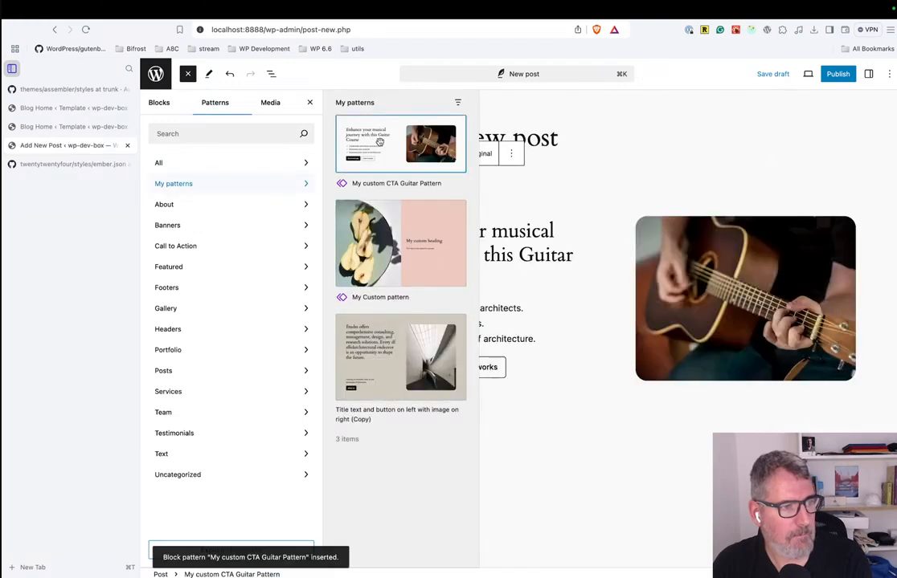
left_click(490, 282)
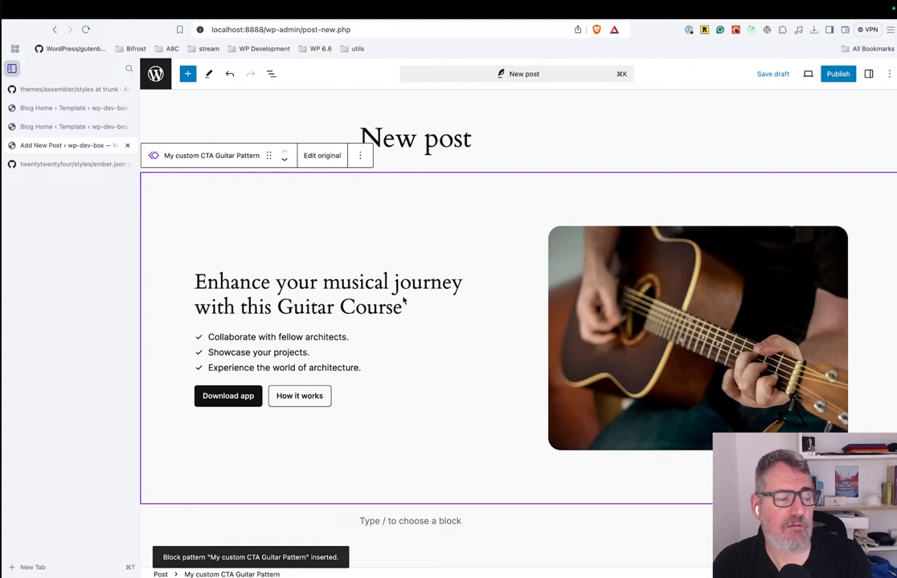
Change the post title to "New post 2" and open the inserted guitar pattern's original for editing.
left_click(472, 141)
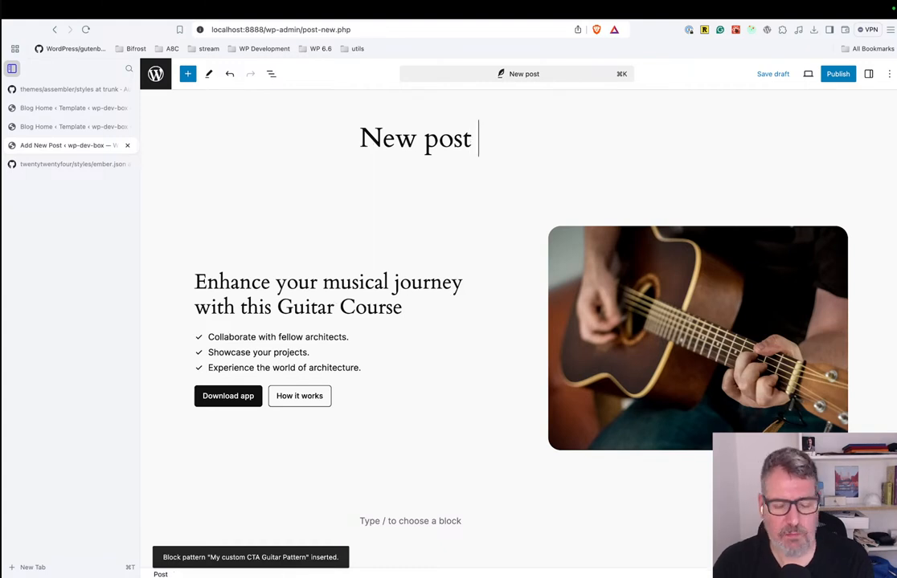
type("2")
left_click(409, 319)
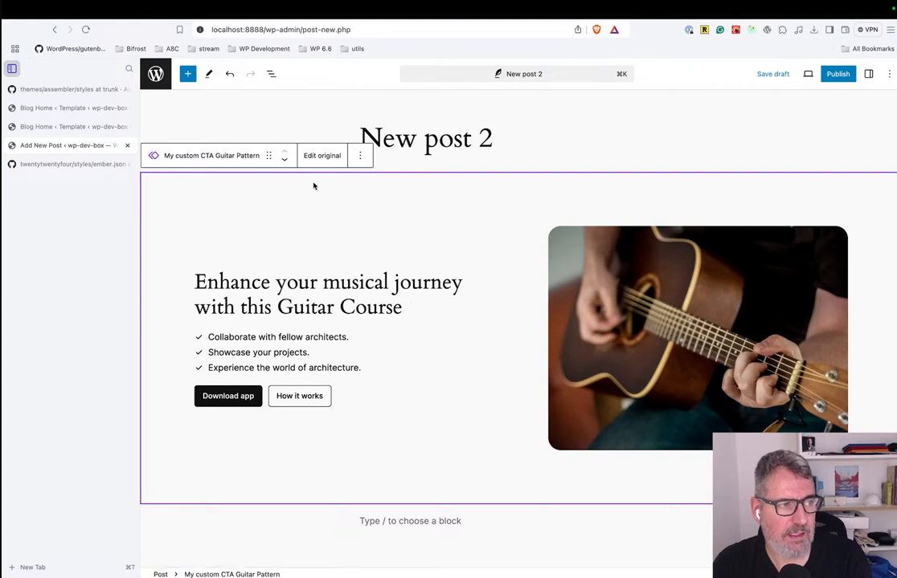
left_click(317, 155)
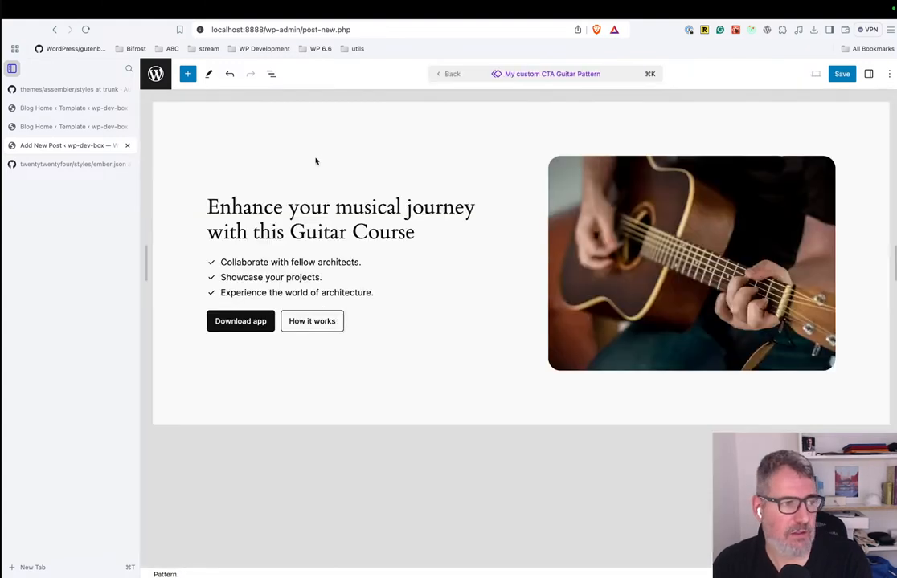
Highlight "Guitar Course" in the pattern's heading with the custom pale yellow text color #FDFBD2.
left_click(338, 207)
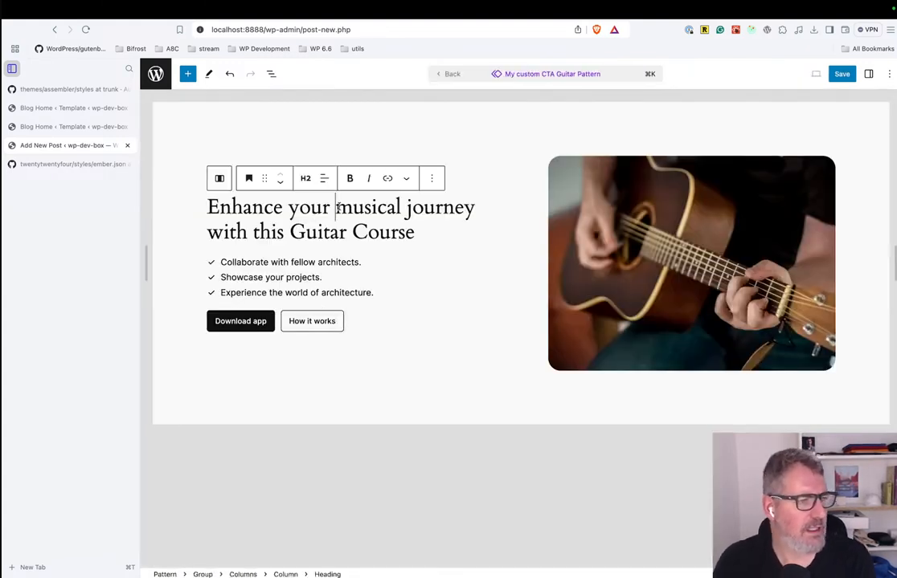
left_click_drag(335, 208, 475, 207)
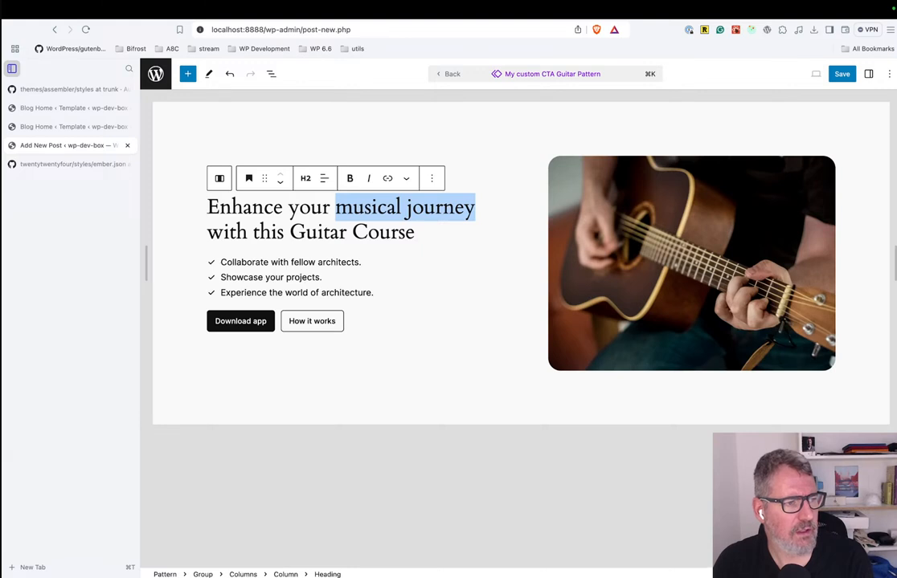
left_click_drag(290, 233, 415, 233)
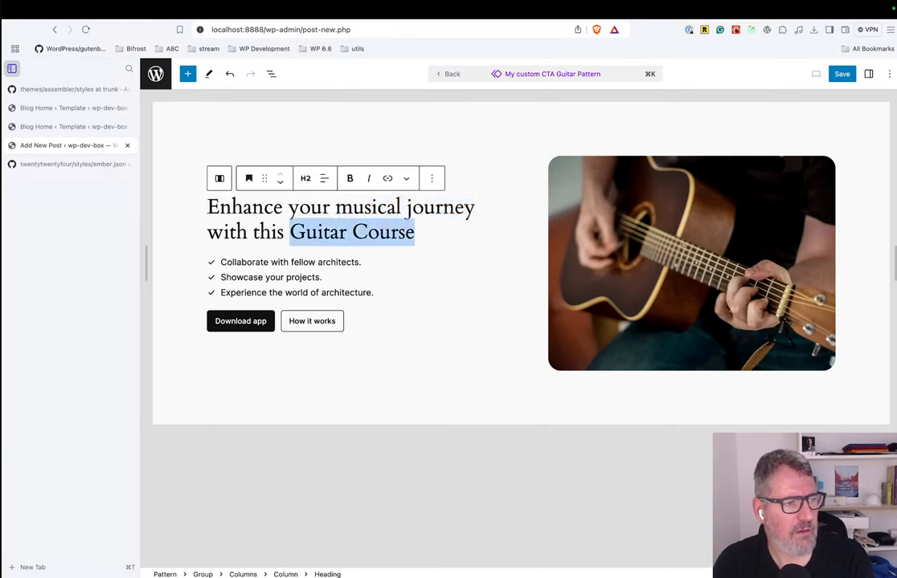
left_click(406, 178)
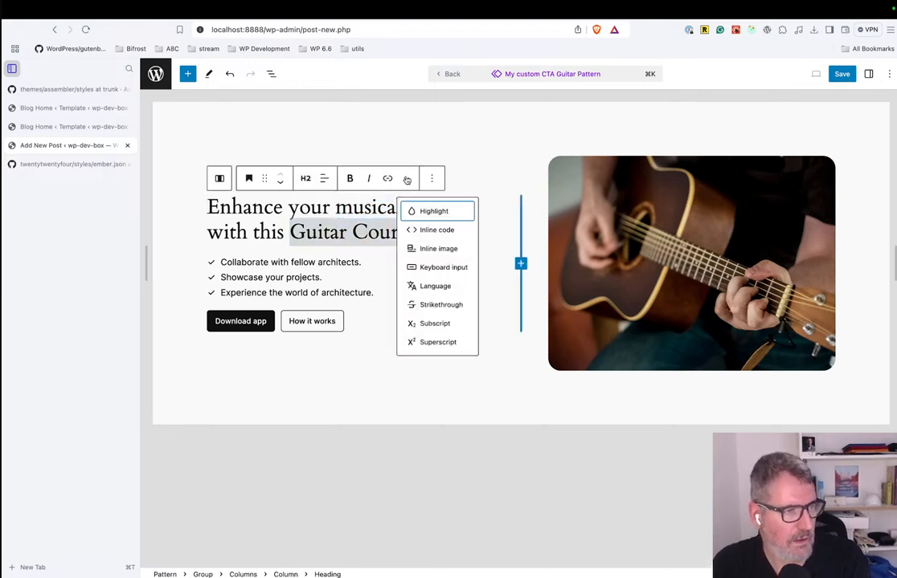
left_click(439, 212)
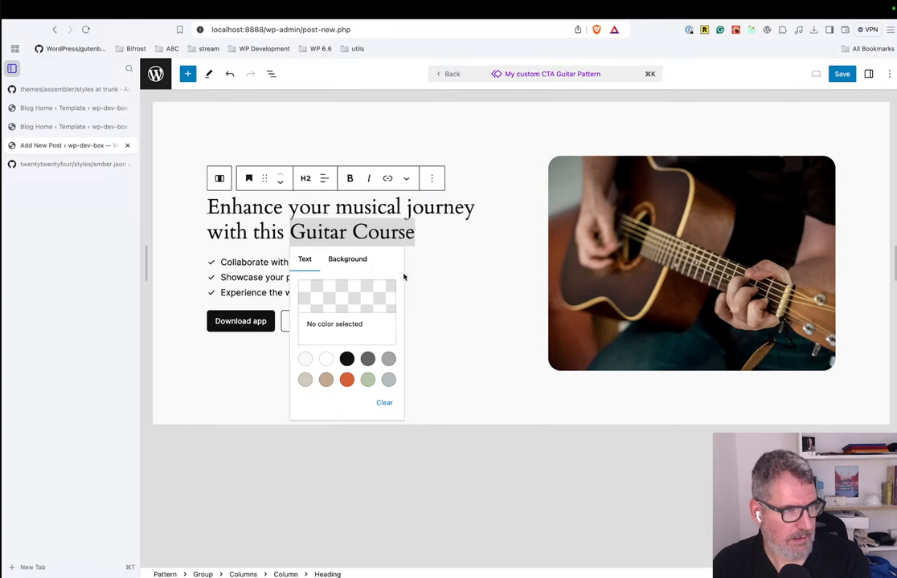
left_click(340, 297)
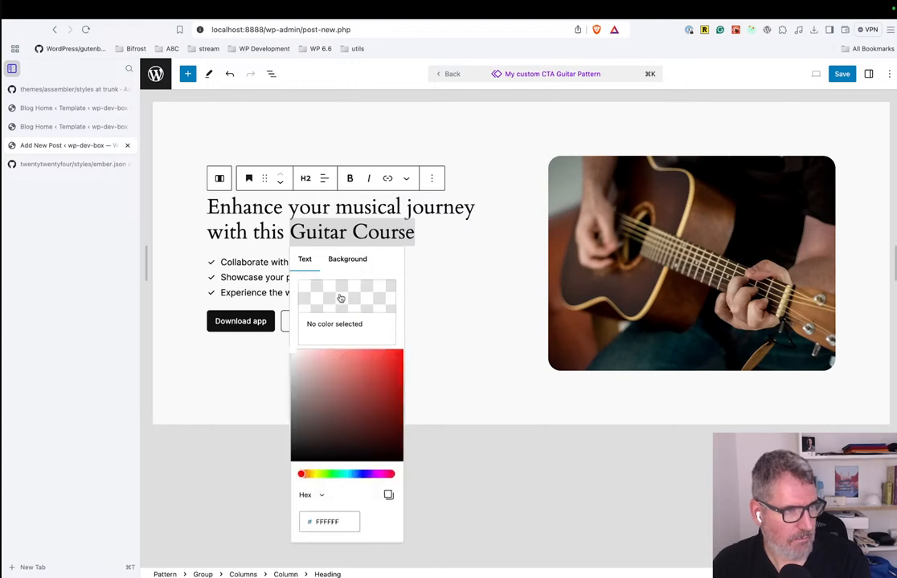
left_click_drag(302, 474, 316, 475)
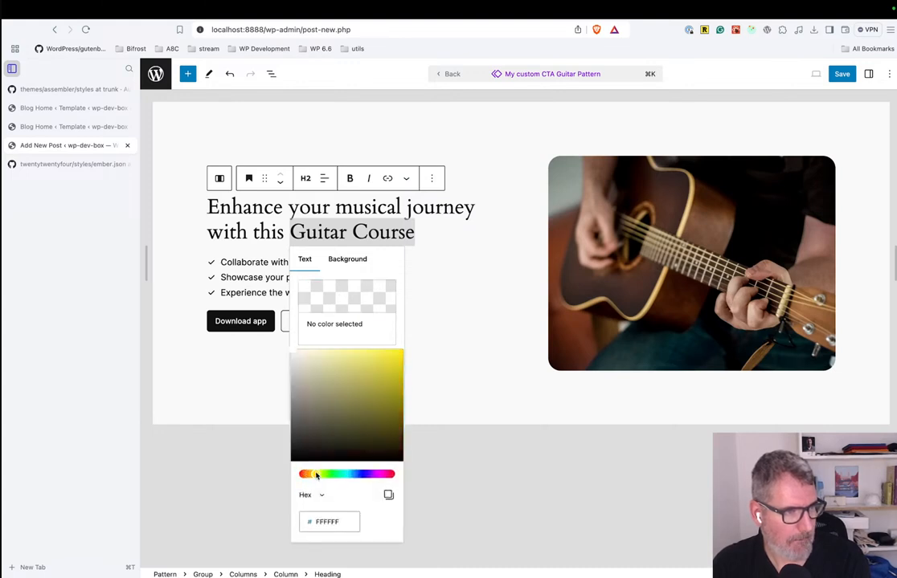
left_click_drag(292, 355, 312, 356)
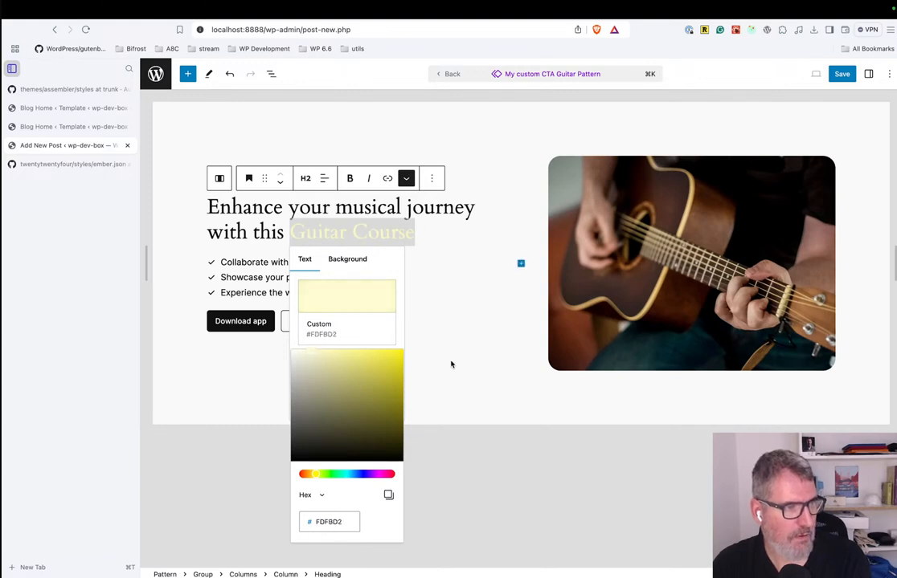
left_click(446, 332)
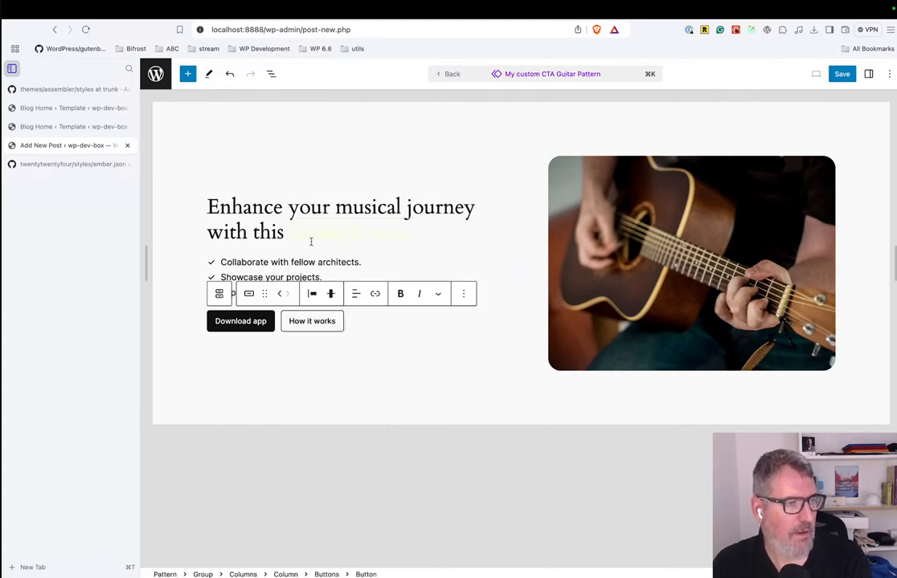
Undo the last highlight color change on "Guitar Course".
left_click(287, 230)
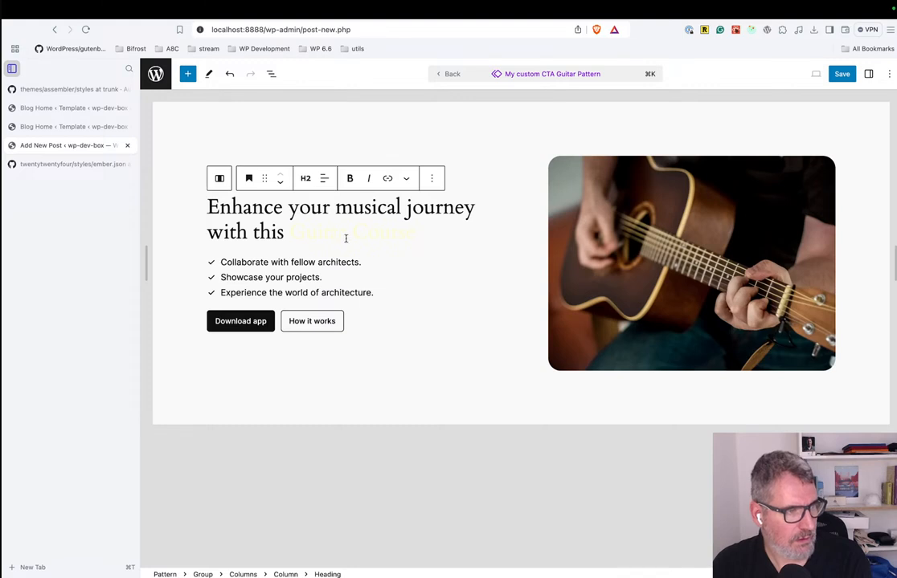
key("super+z")
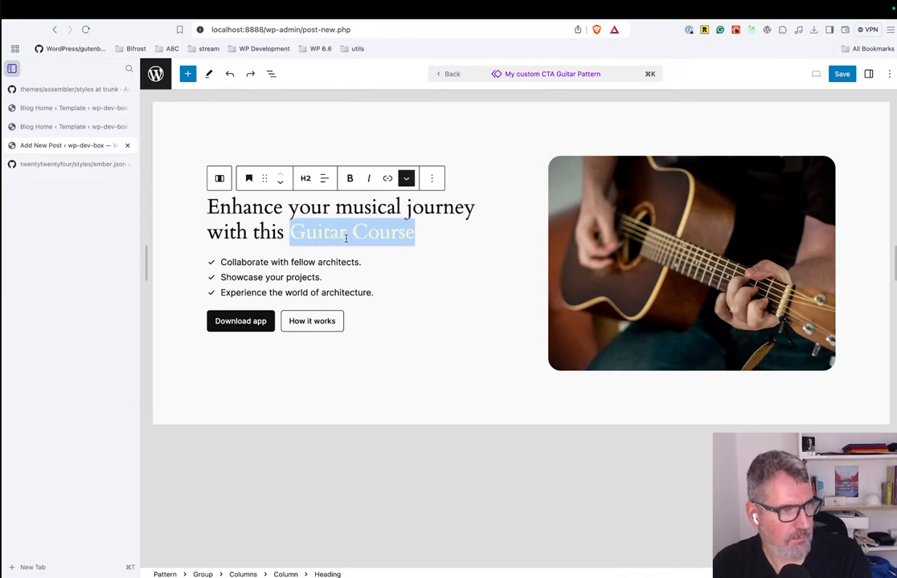
left_click(393, 289)
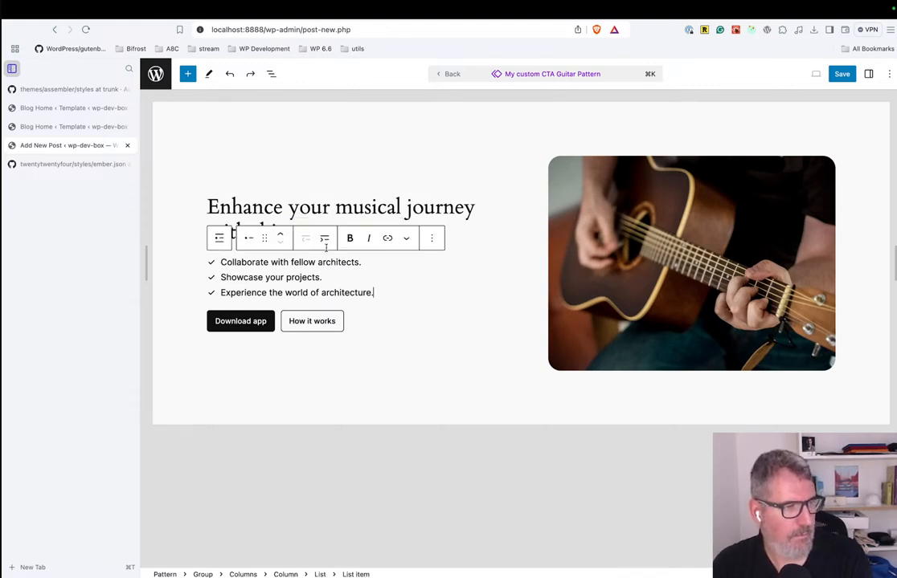
Clear the highlight text color from "Guitar Course" in the pattern's heading.
left_click(309, 191)
left_click(285, 239)
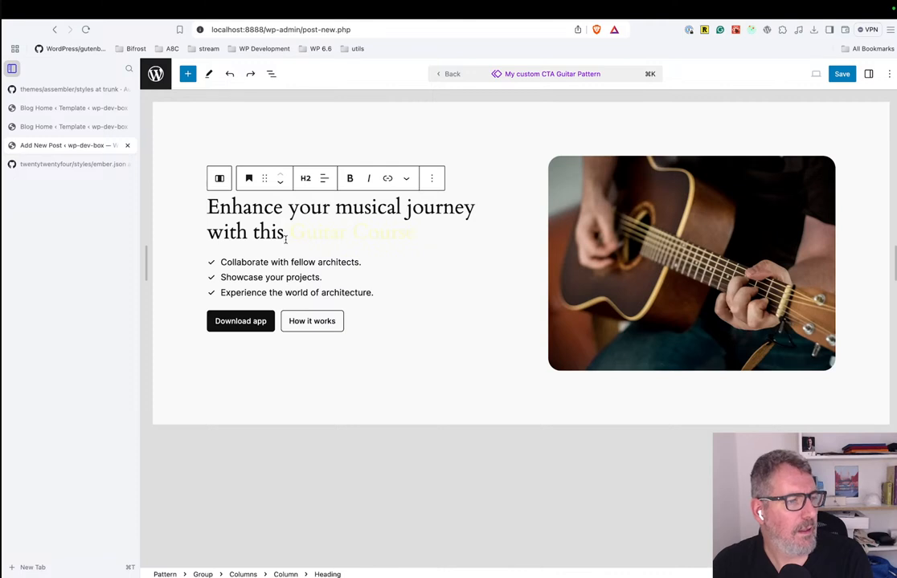
key("shift+super+Right")
left_click(406, 178)
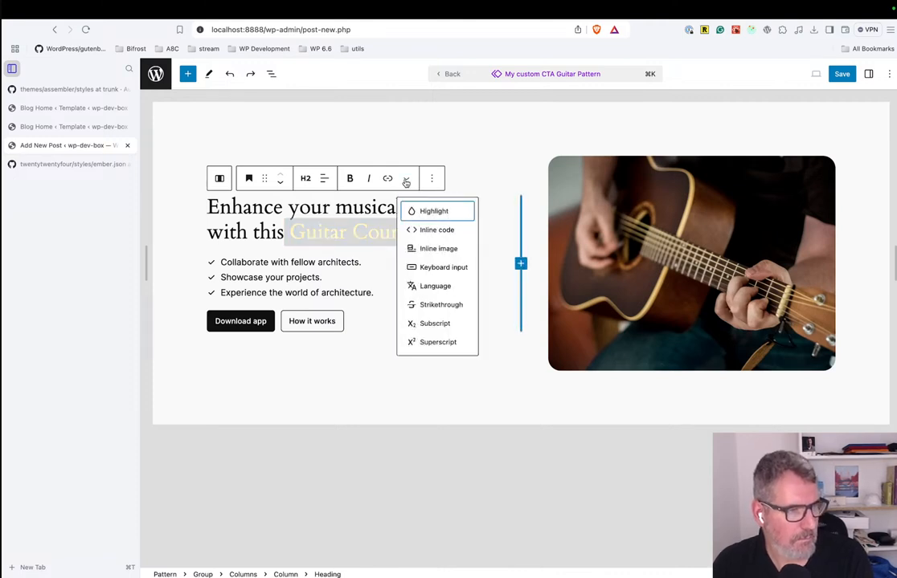
left_click(414, 216)
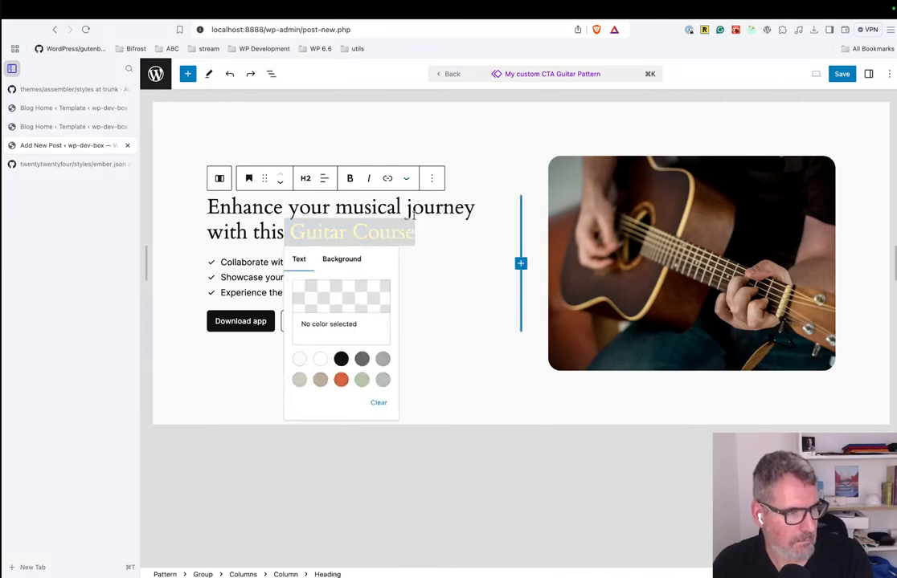
left_click(379, 404)
left_click(390, 195)
Highlight "Guitar Course" in the heading with the custom pale yellow background color #FFFDCE.
left_click_drag(291, 231, 413, 231)
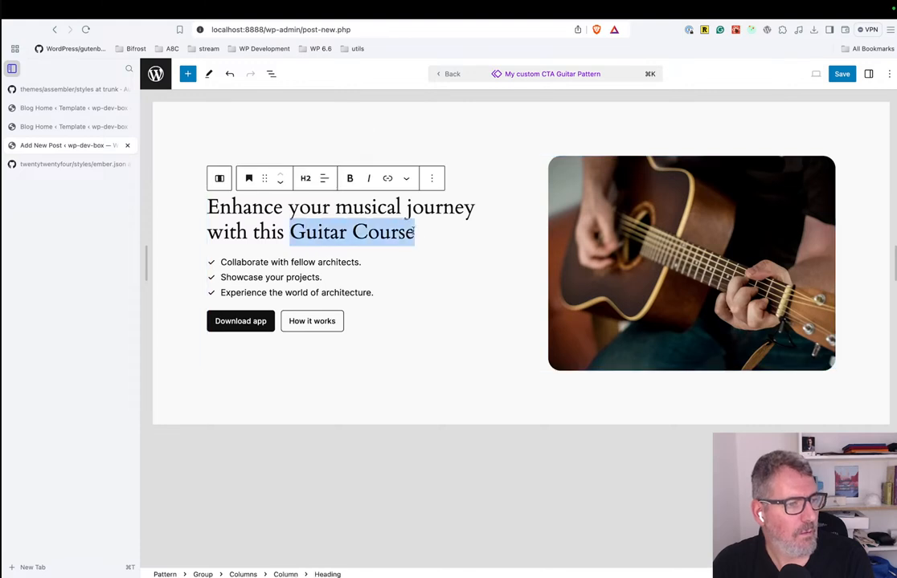
left_click(406, 179)
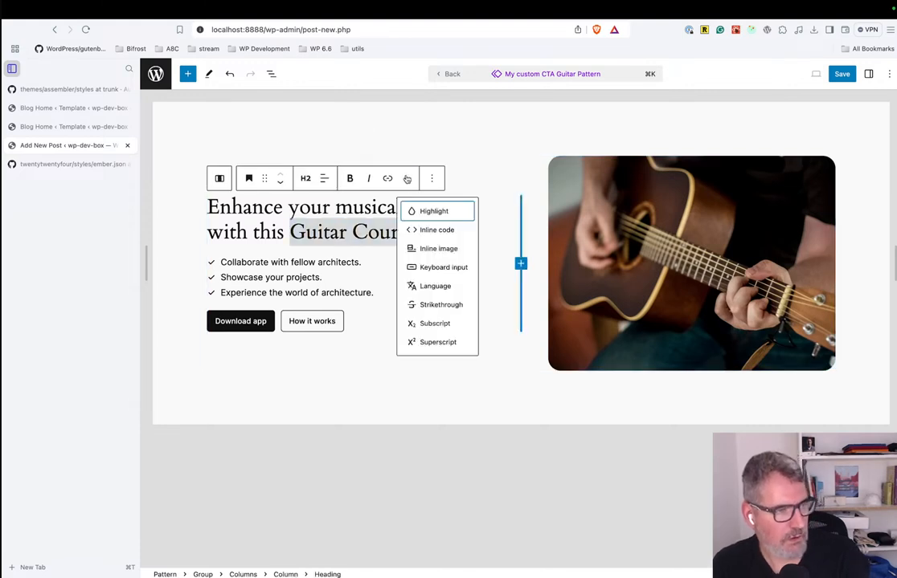
left_click(438, 213)
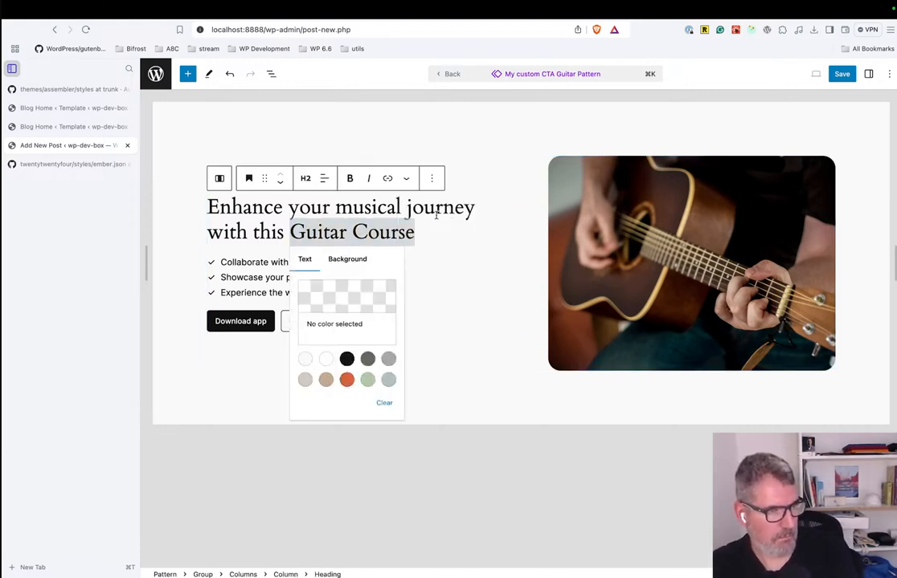
left_click(348, 259)
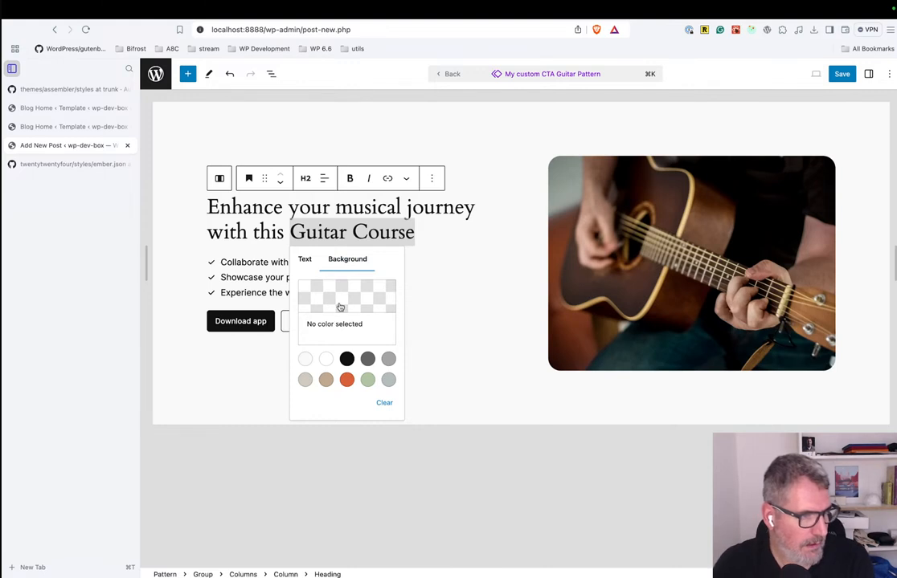
left_click(340, 309)
left_click_drag(302, 475, 317, 478)
left_click_drag(290, 364, 314, 351)
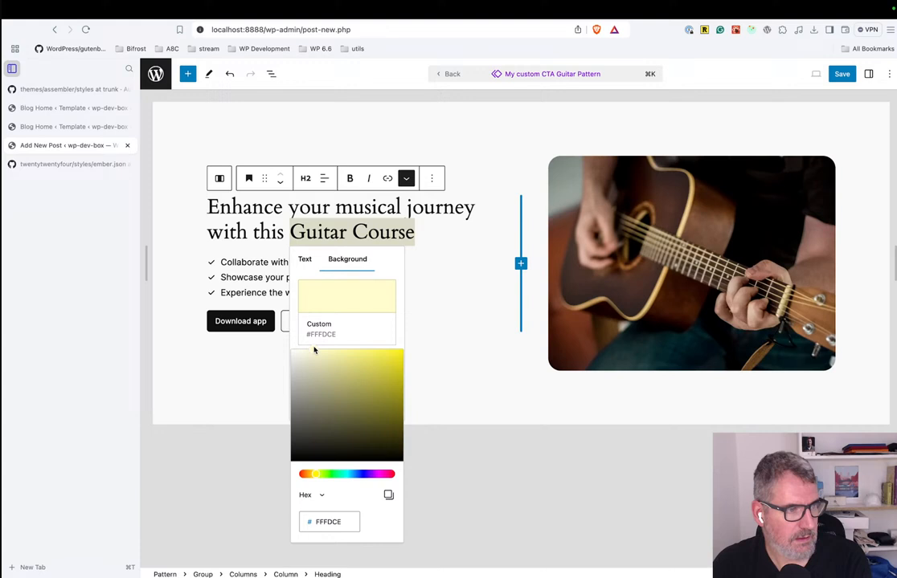
left_click(458, 364)
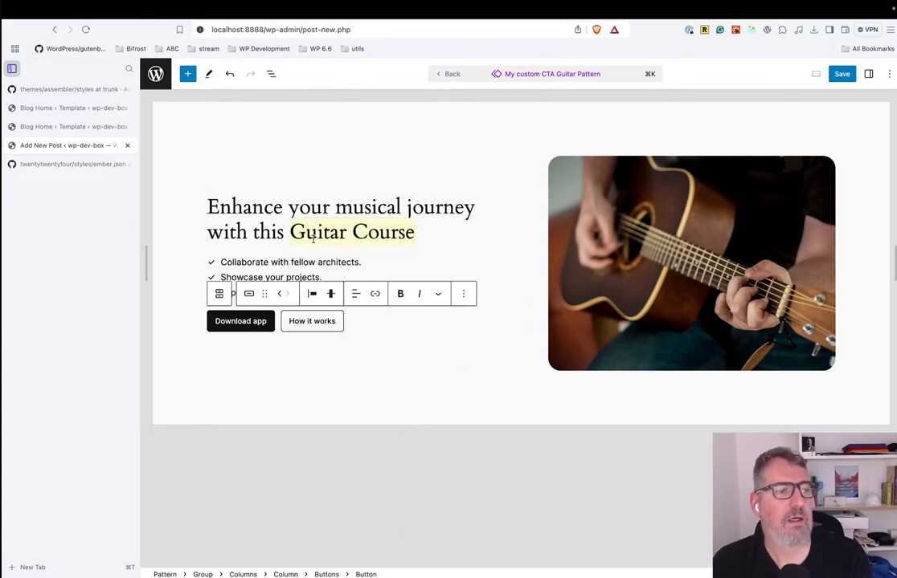
Save the changes to both "New post 2" and "My custom CTA Guitar Pattern", and return to the post.
left_click(840, 76)
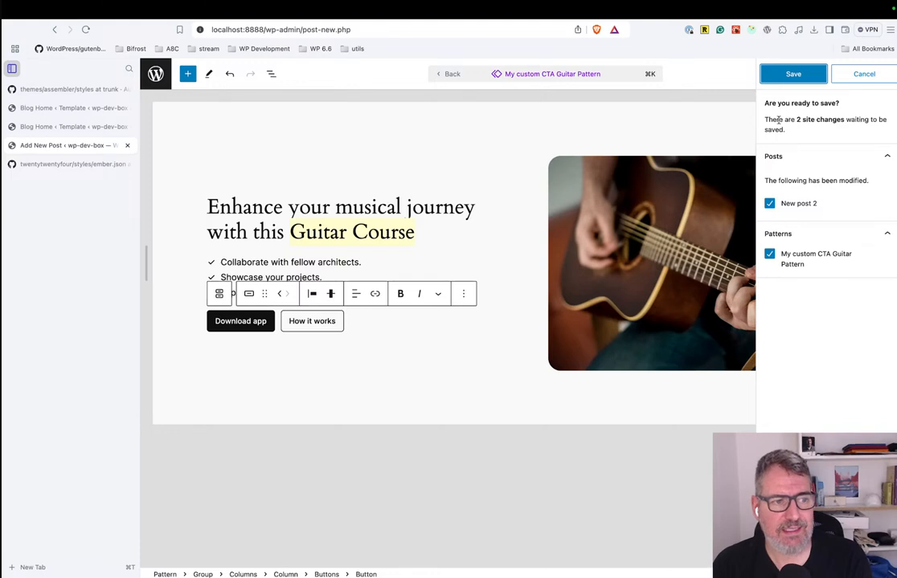
left_click(793, 73)
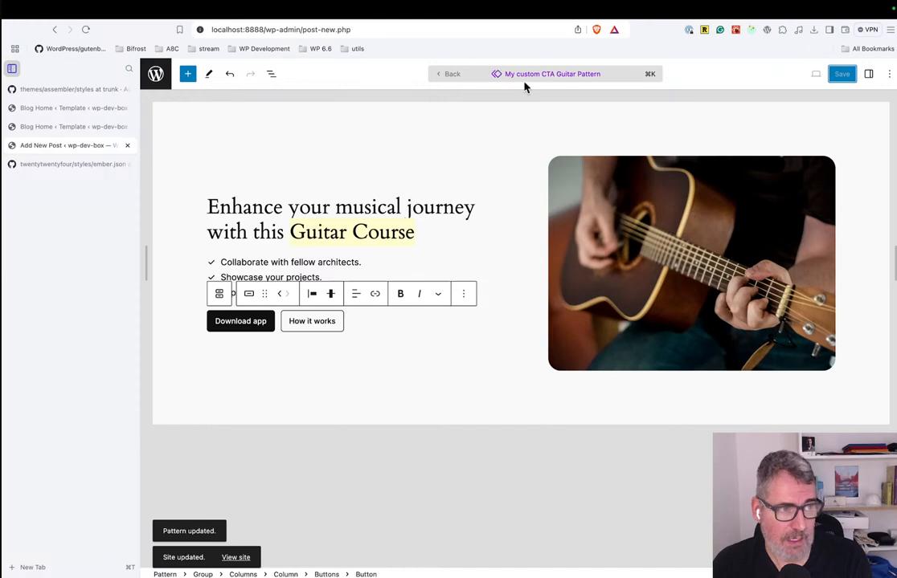
left_click(445, 74)
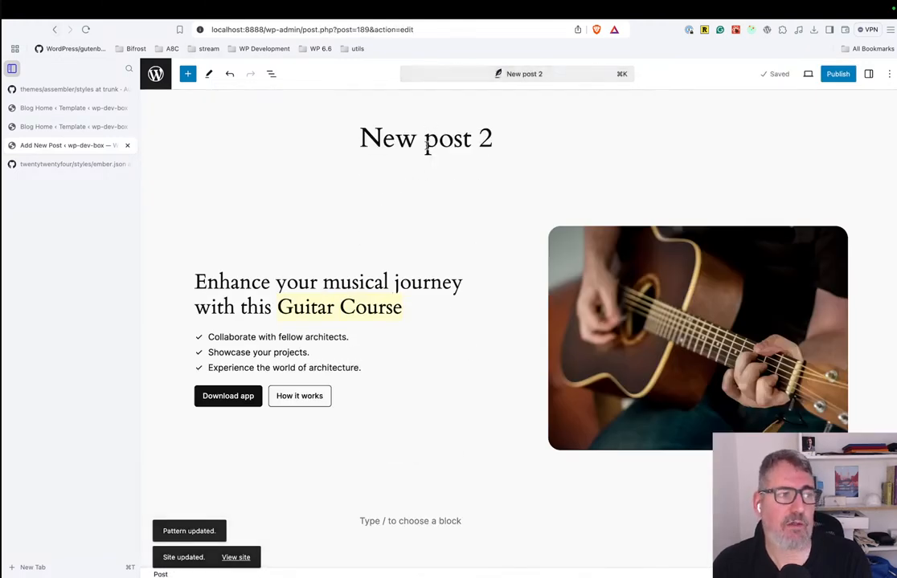
Open the "Hello world!" post from the posts list and select its guitar pattern to check the synced heading highlight.
left_click(158, 83)
left_click(274, 211)
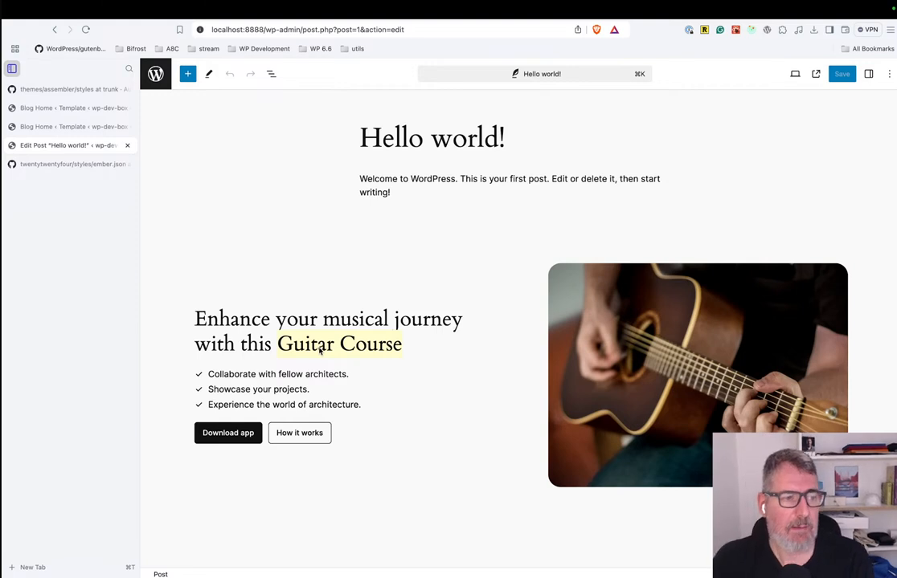
left_click(231, 378)
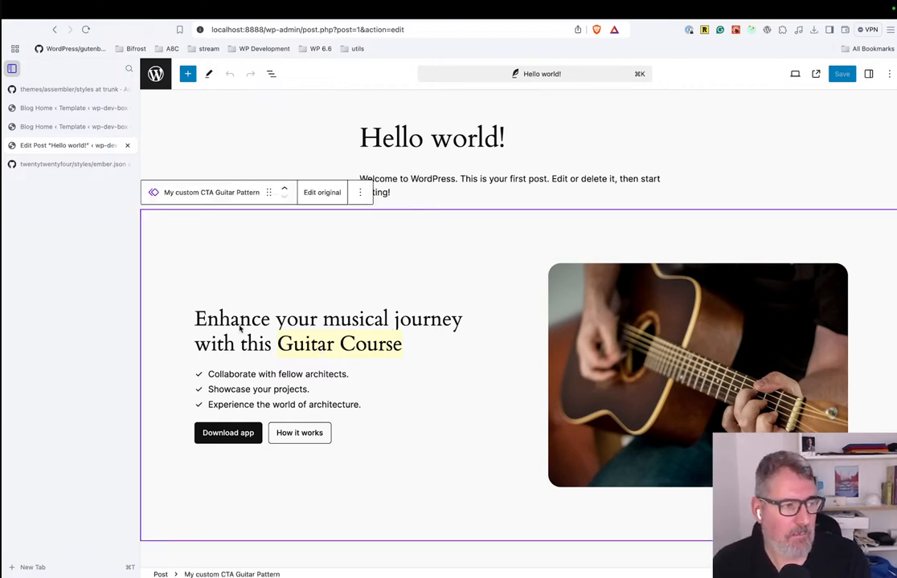
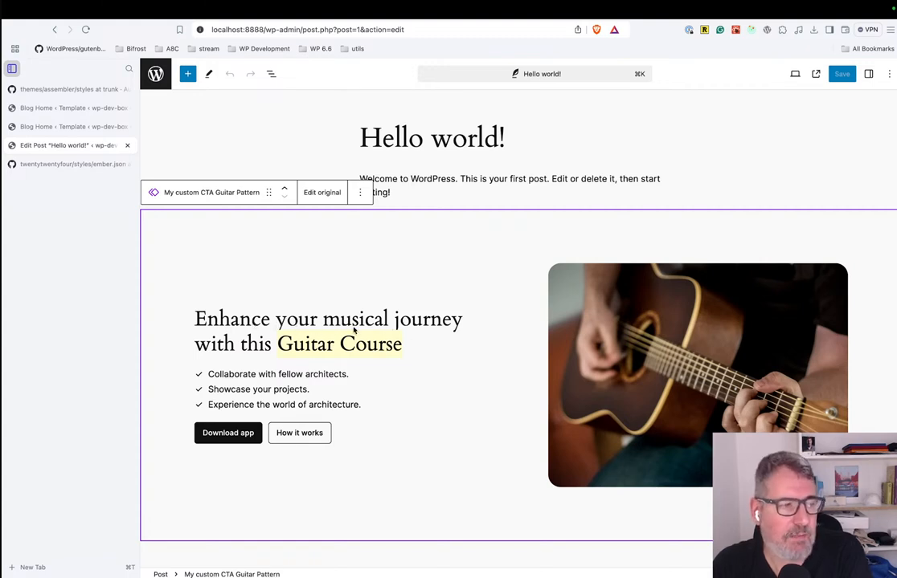
Open the original guitar pattern for editing and select its heading block, with the block structure list and advanced block settings shown.
left_click(321, 193)
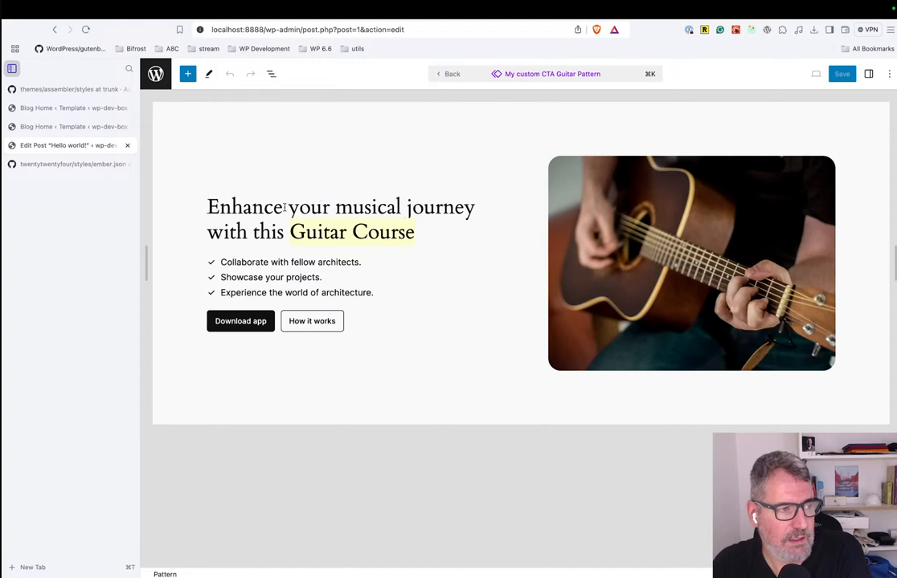
left_click(285, 207)
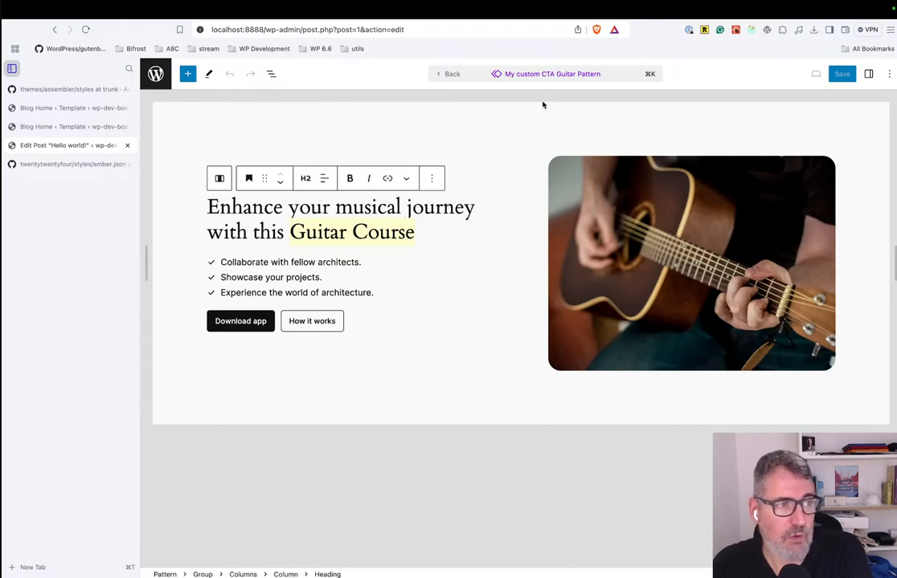
left_click(870, 74)
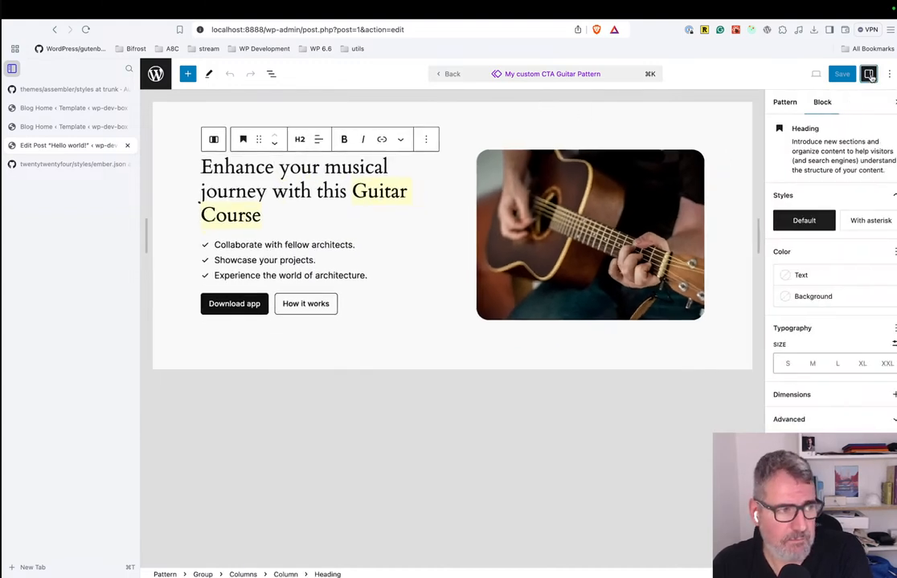
left_click(813, 418)
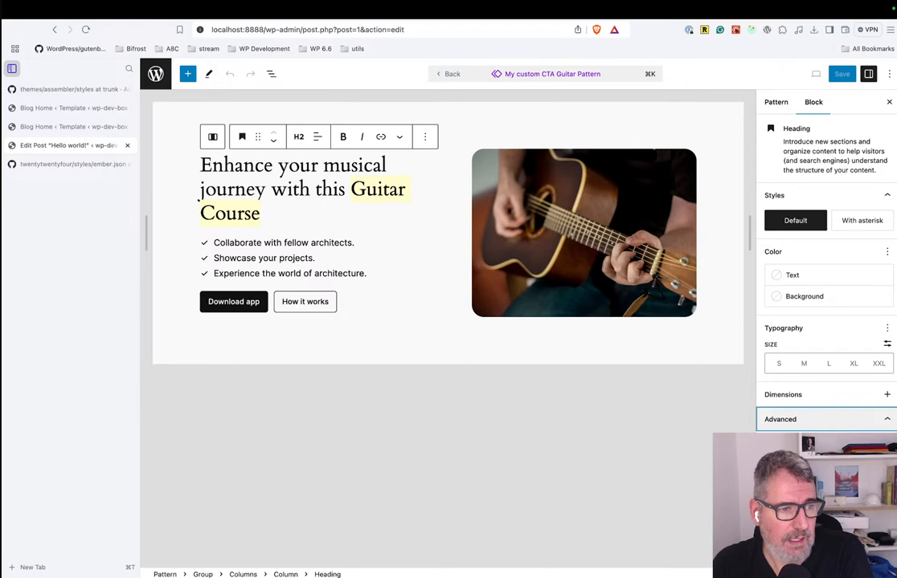
left_click(278, 194)
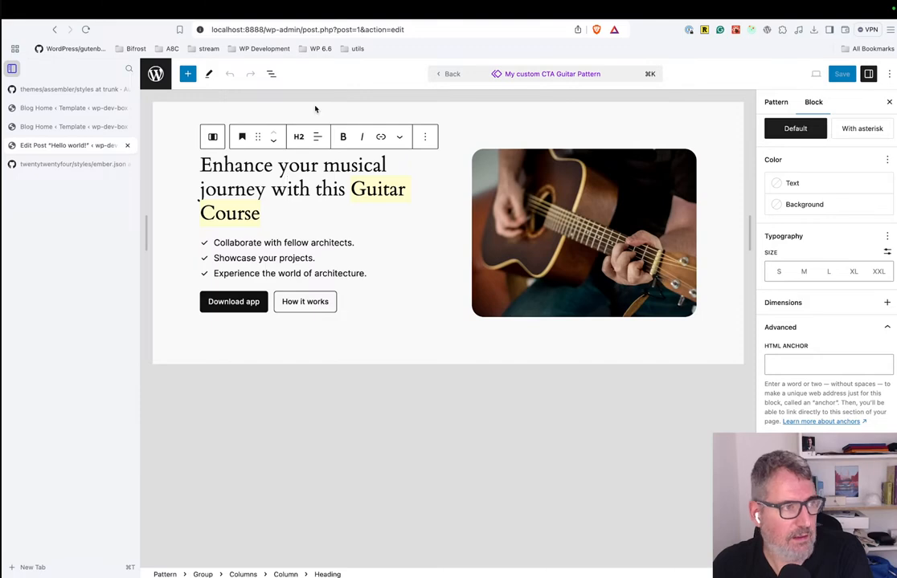
left_click(271, 74)
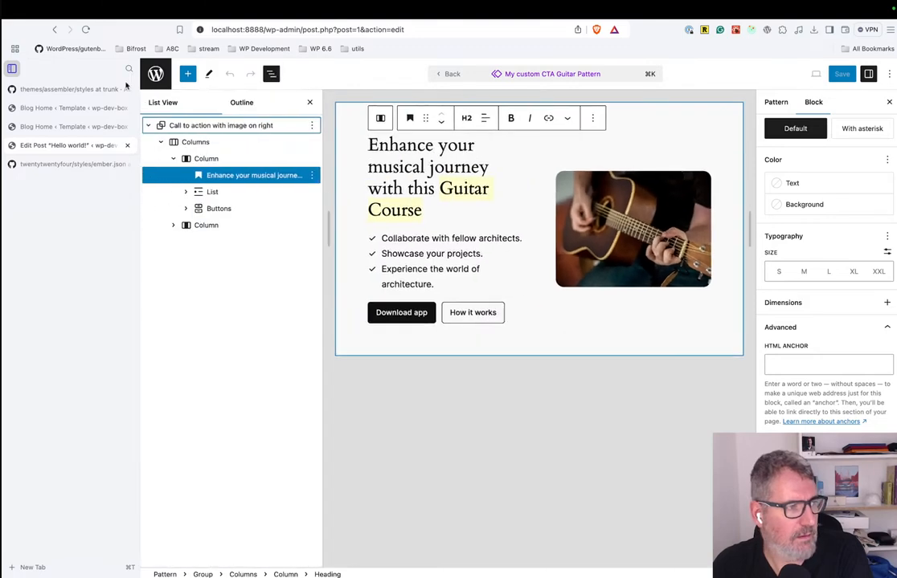
left_click(12, 69)
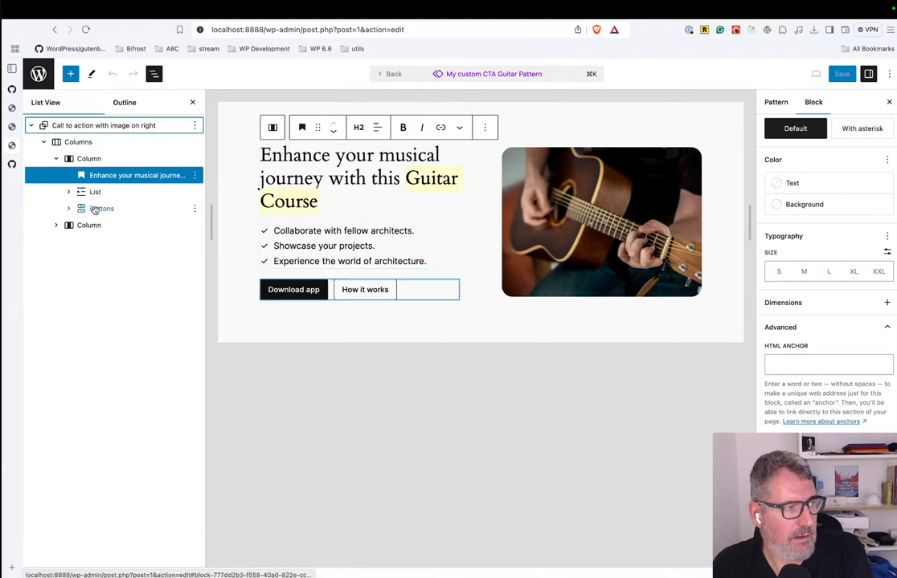
left_click(99, 178)
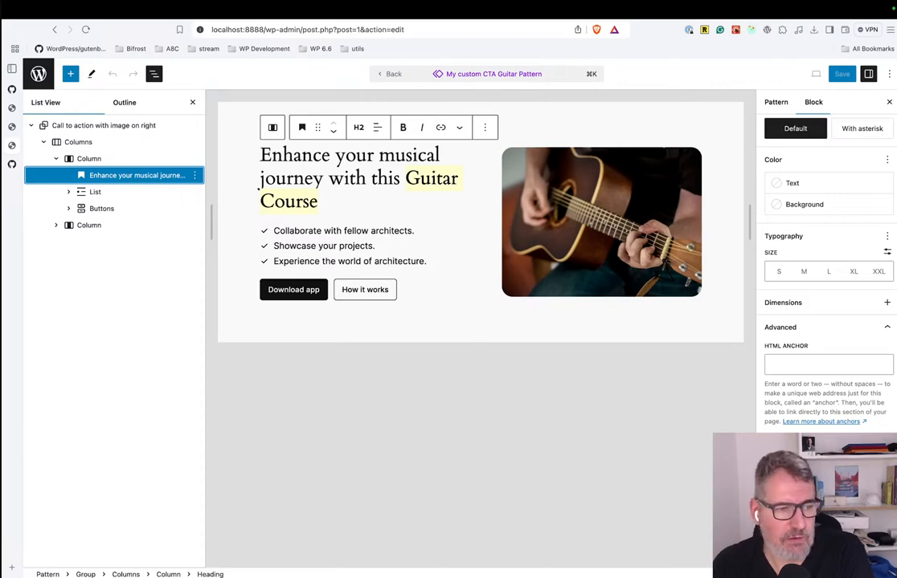
Enable overrides on the pattern's heading with the name "My Override title".
left_click(827, 518)
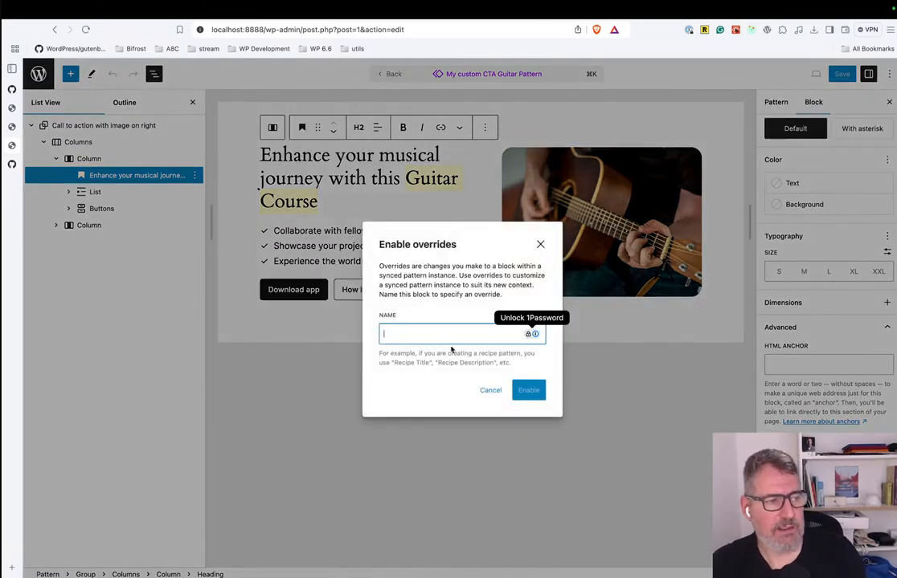
type("My")
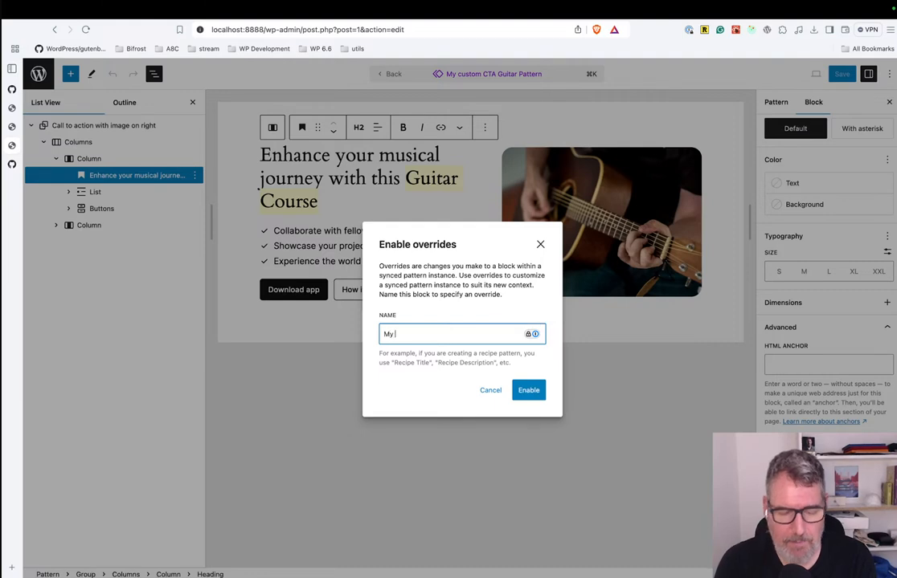
type(" Override title")
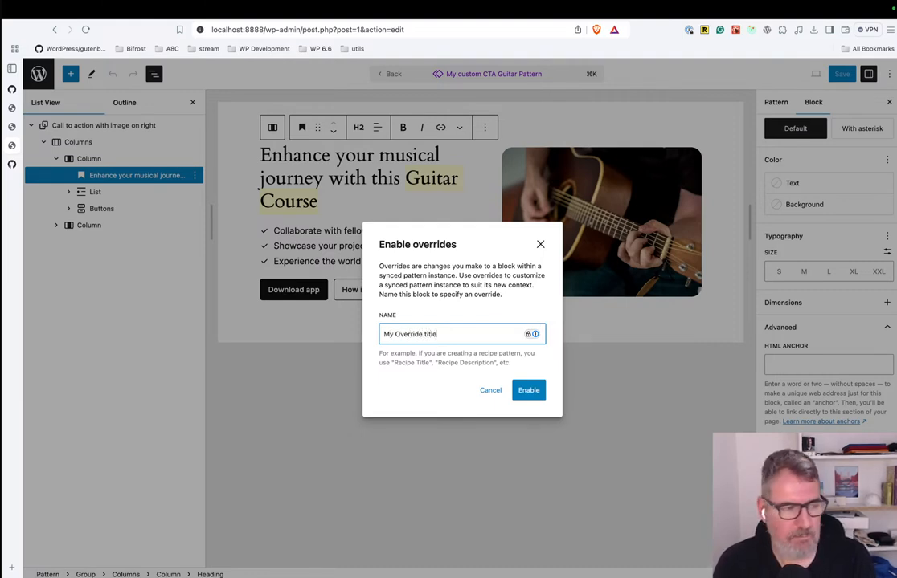
left_click(531, 389)
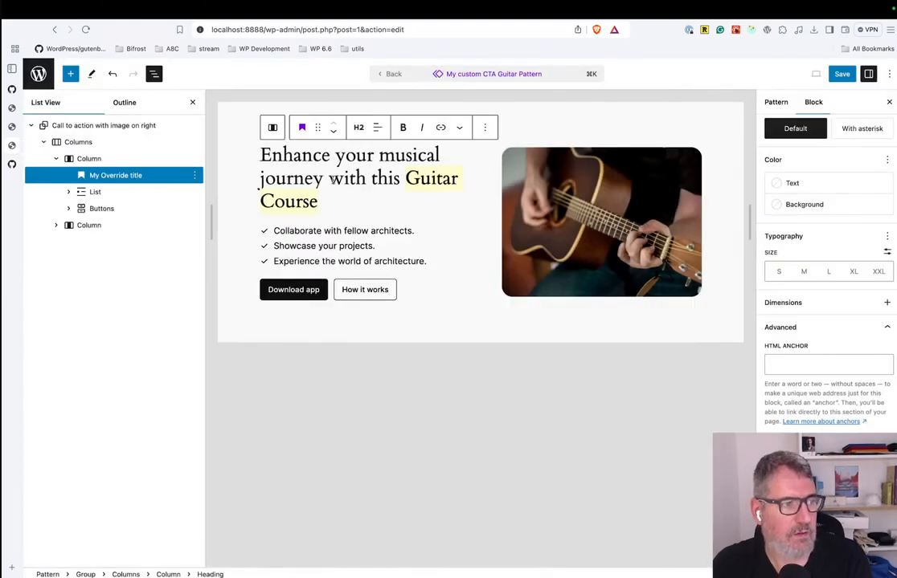
Save the pattern and return to the "Hello world!" post.
left_click(841, 75)
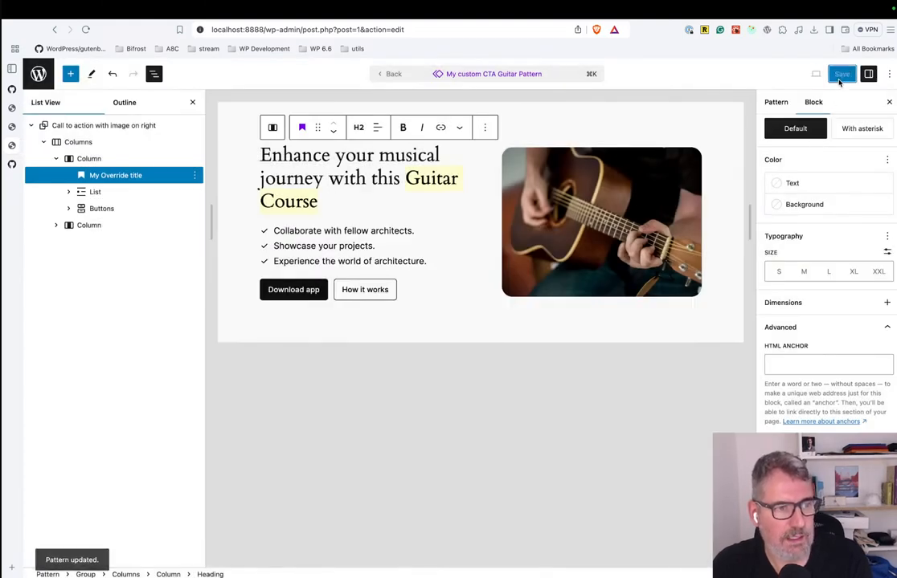
left_click(381, 74)
left_click(341, 273)
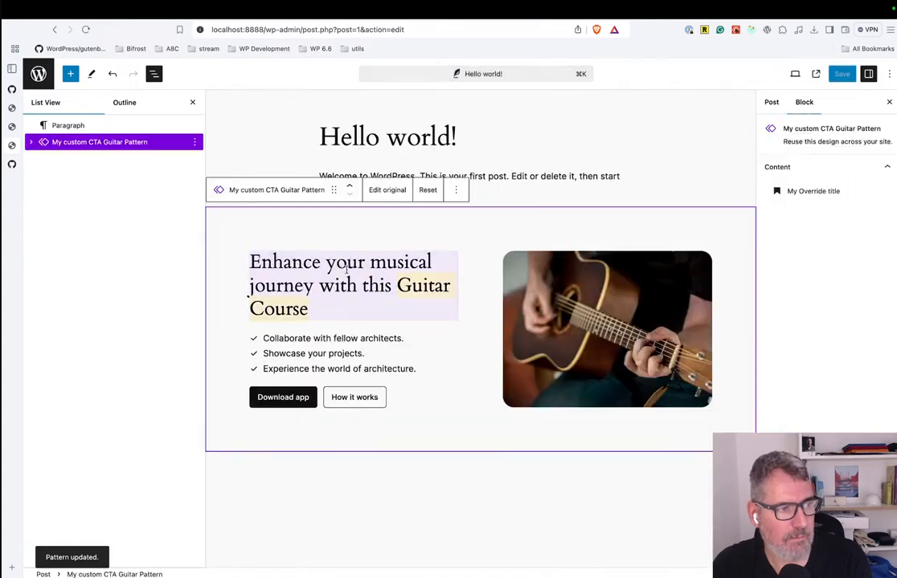
Select the heading and the list inside the post's guitar pattern to check which content can be edited.
left_click(358, 262)
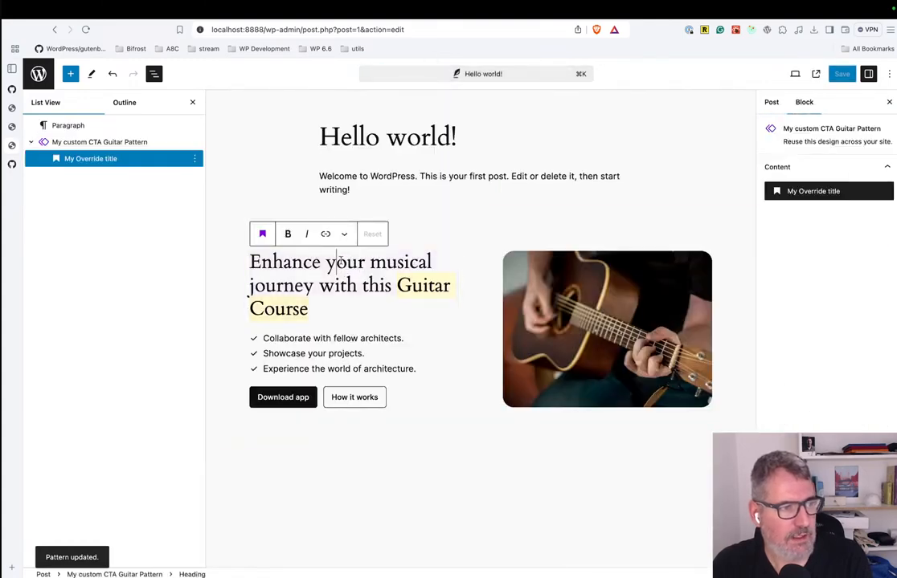
left_click(431, 358)
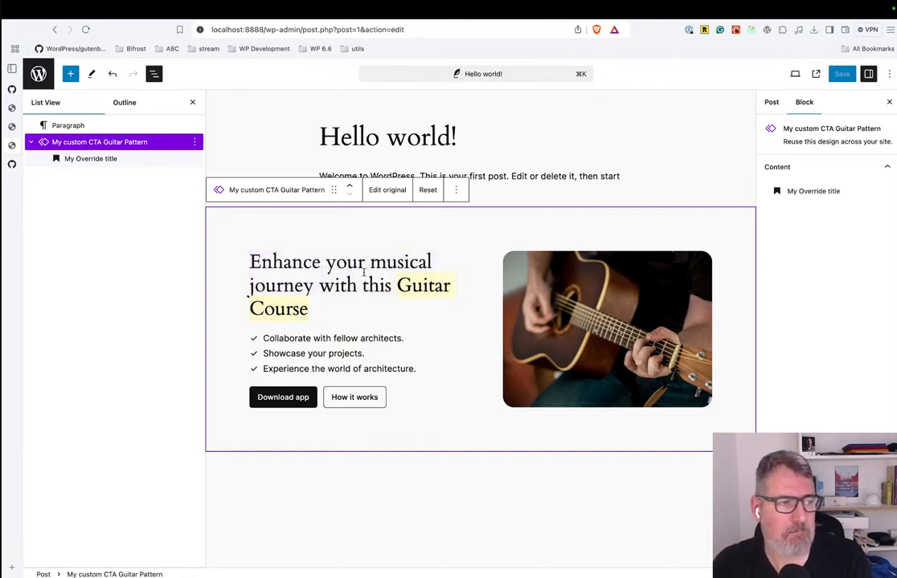
left_click(354, 290)
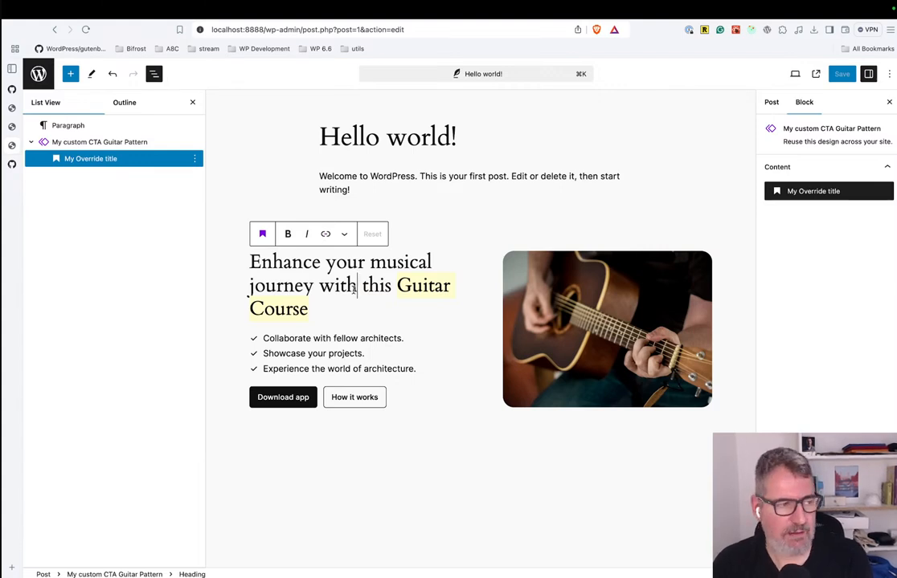
left_click(310, 361)
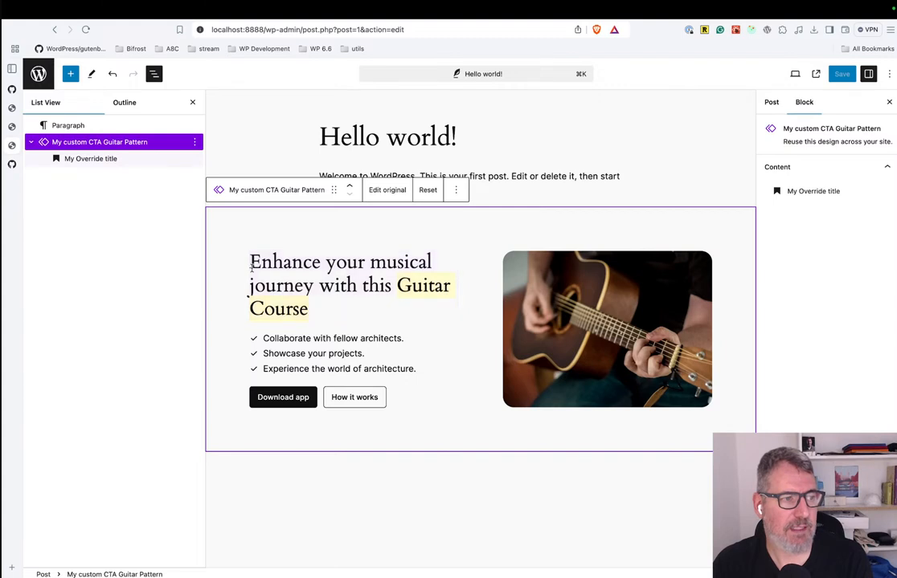
Replace "Enhance" in the post's pattern heading so it reads "Get superpowers in your musical journey with this Guitar Course".
left_click(304, 263)
key("Up")
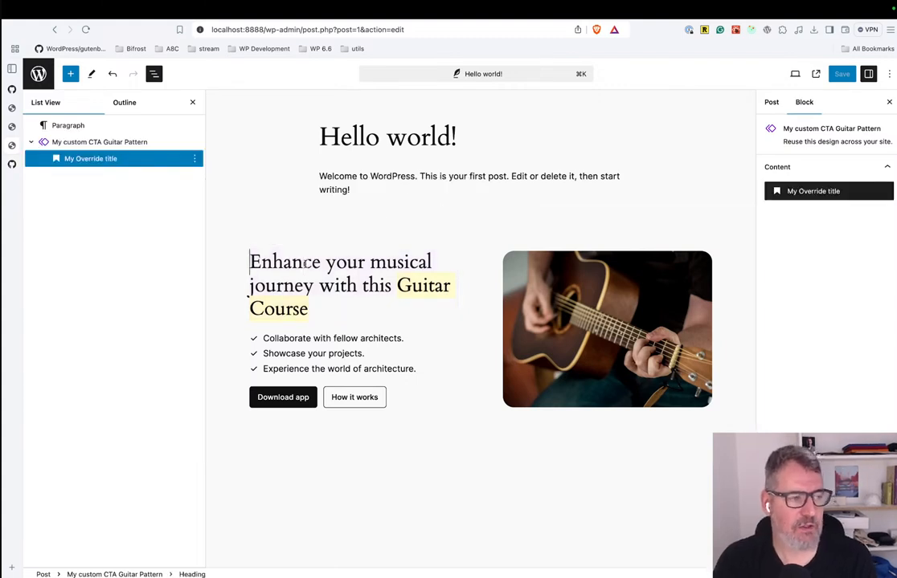
key("shift+alt+Right")
key("shift+alt+Right")
key("shift+alt+Left")
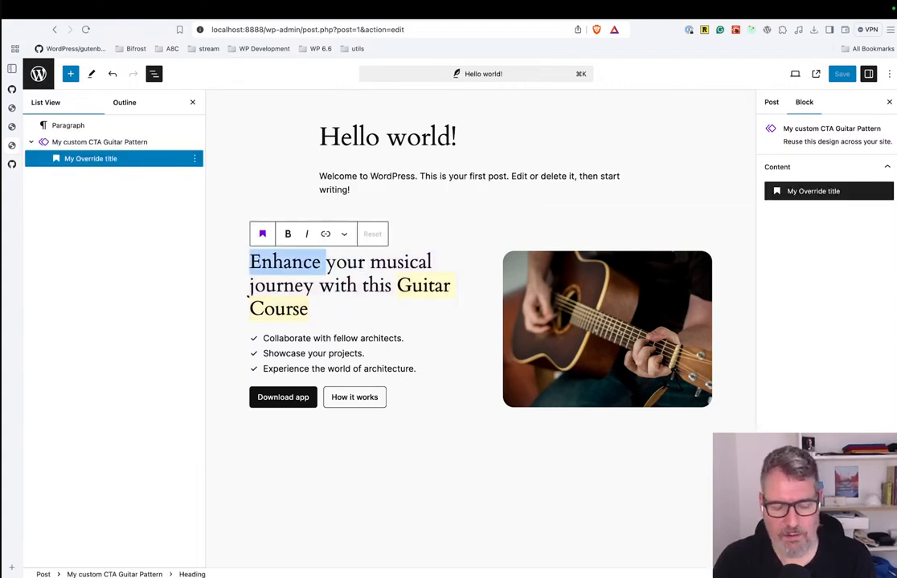
type("Get  super")
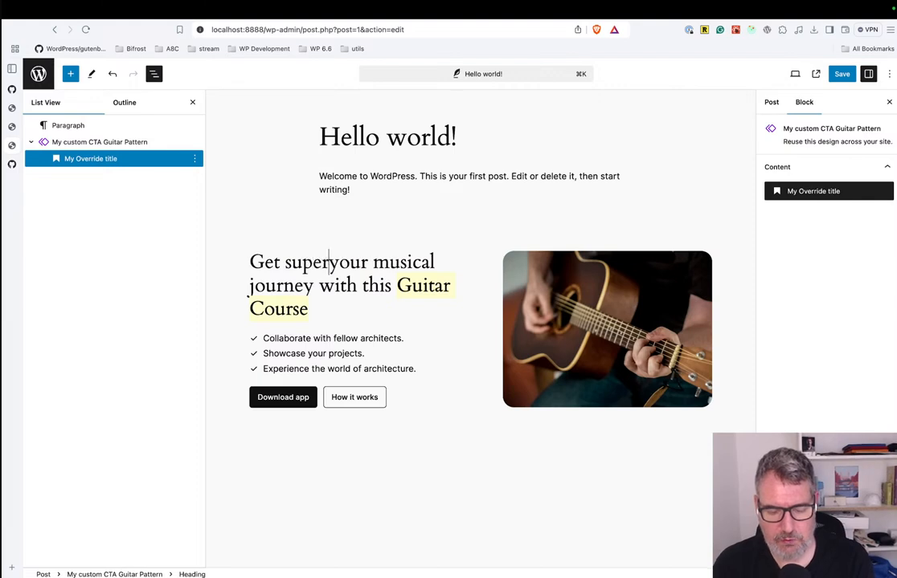
type("powers")
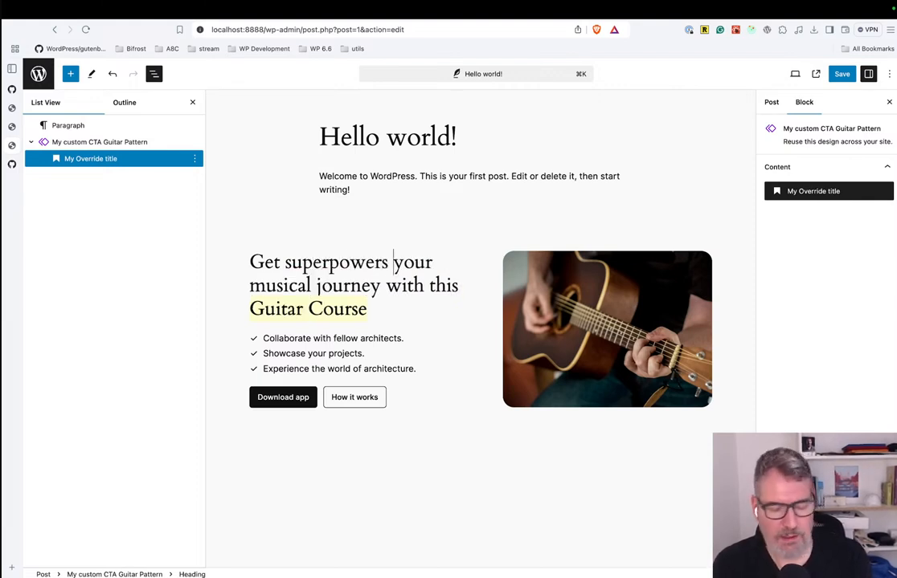
type(" in")
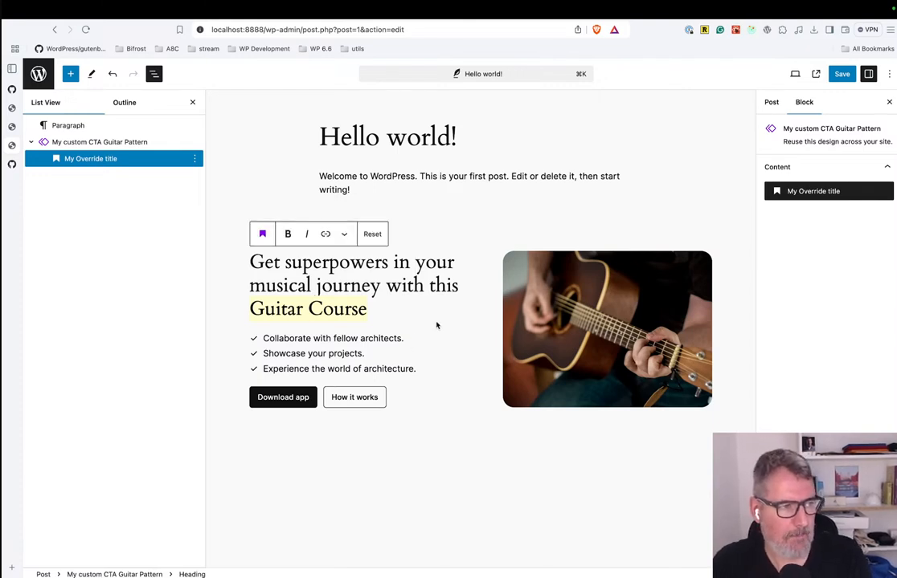
Save the "Hello world!" post and open "New post 2" from the posts list.
left_click(842, 73)
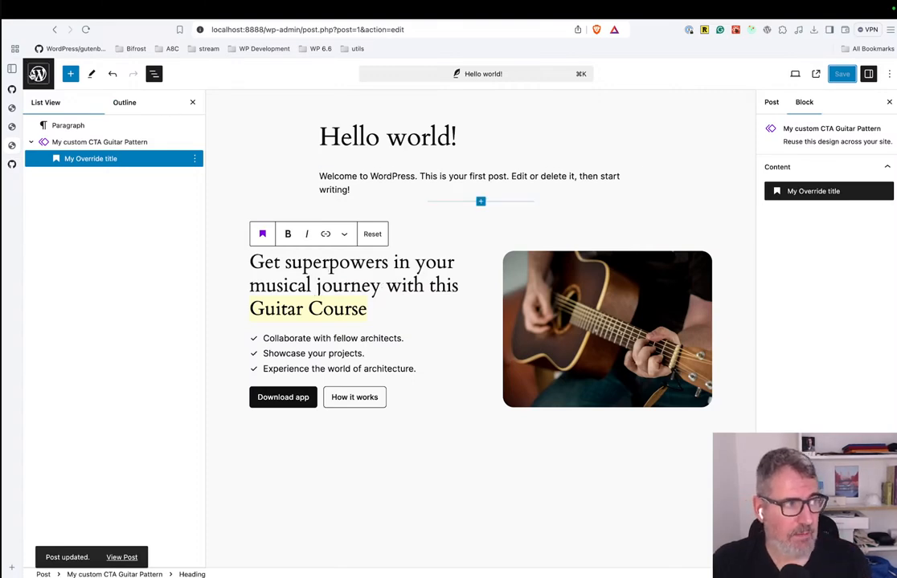
left_click(38, 76)
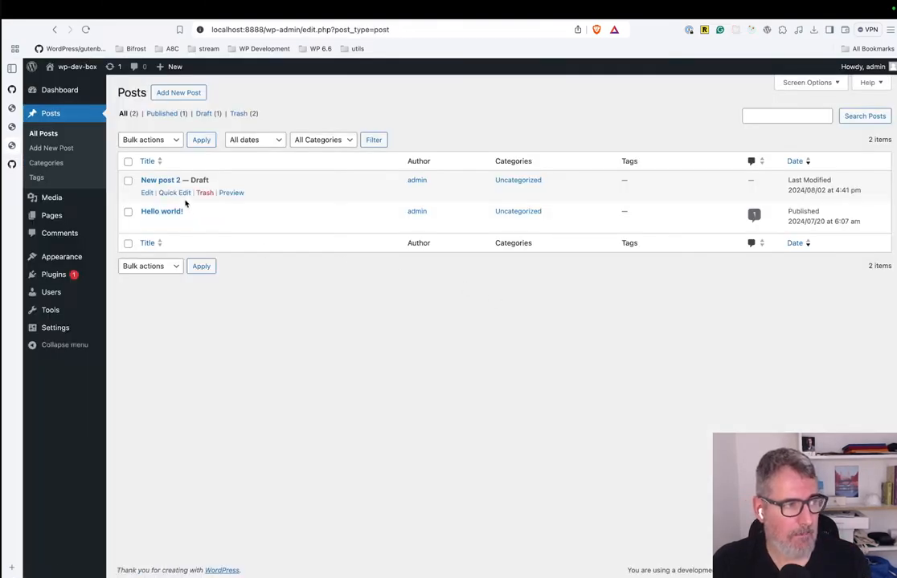
left_click(164, 179)
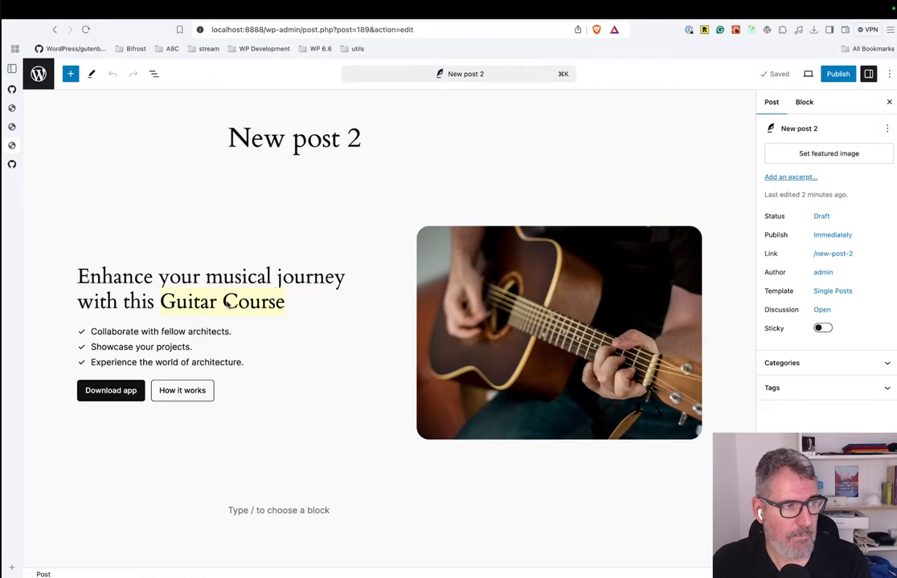
Surround the word "musical" with double underscores in the pattern heading of "New post 2".
left_click(221, 279)
left_click(192, 276)
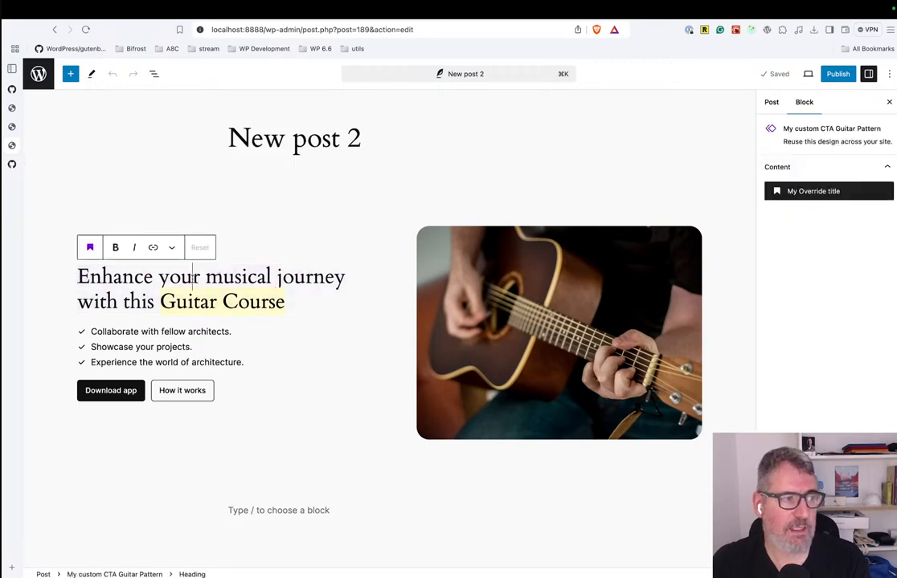
key("Right")
key("Right")
type("__")
key("Right")
key("Right")
key("Right")
key("Right")
key("Right")
key("Right")
key("Right")
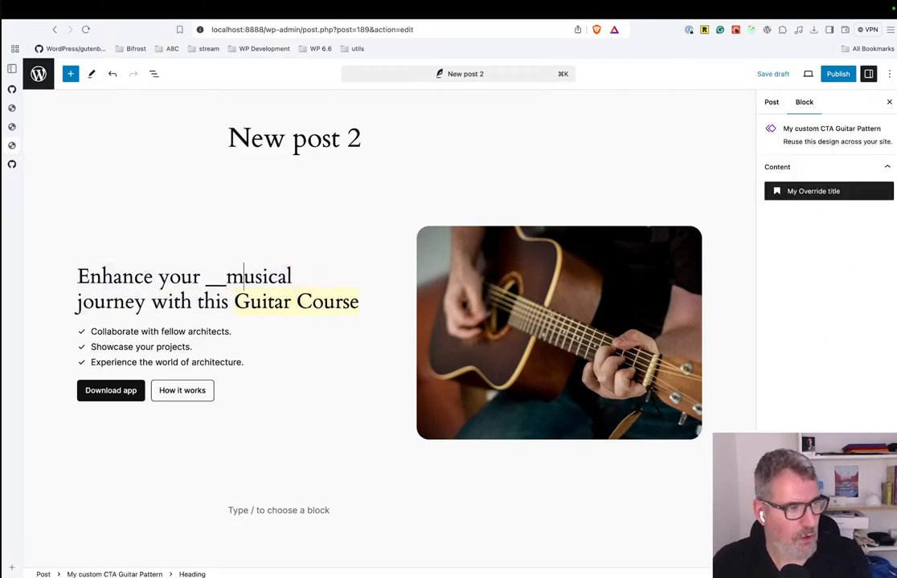
type("__")
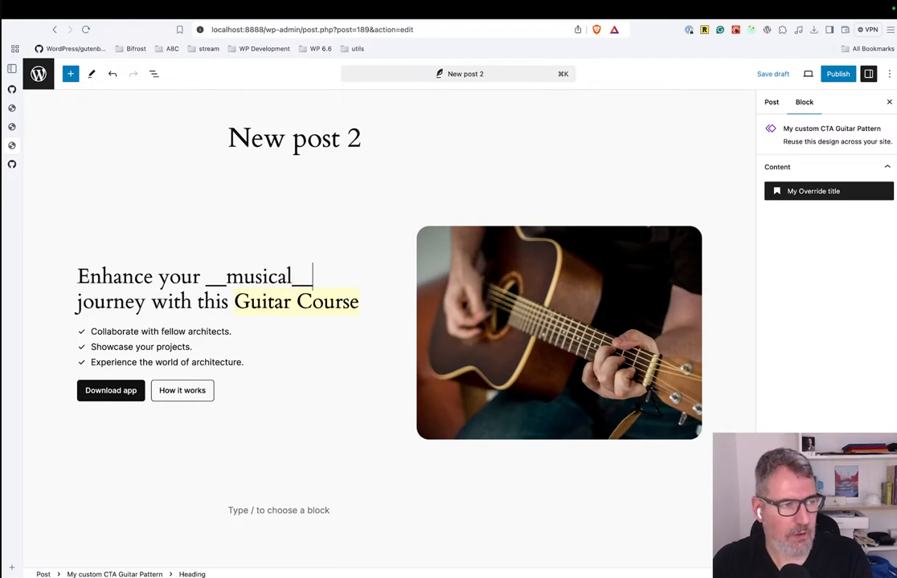
left_click(181, 353)
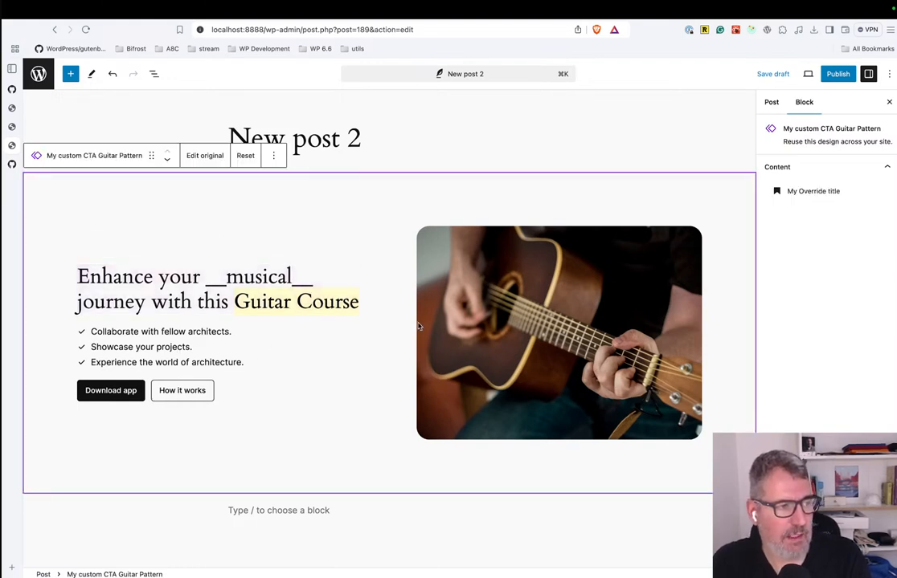
Publish "New post 2" and select its overridden heading.
left_click(835, 74)
left_click(795, 74)
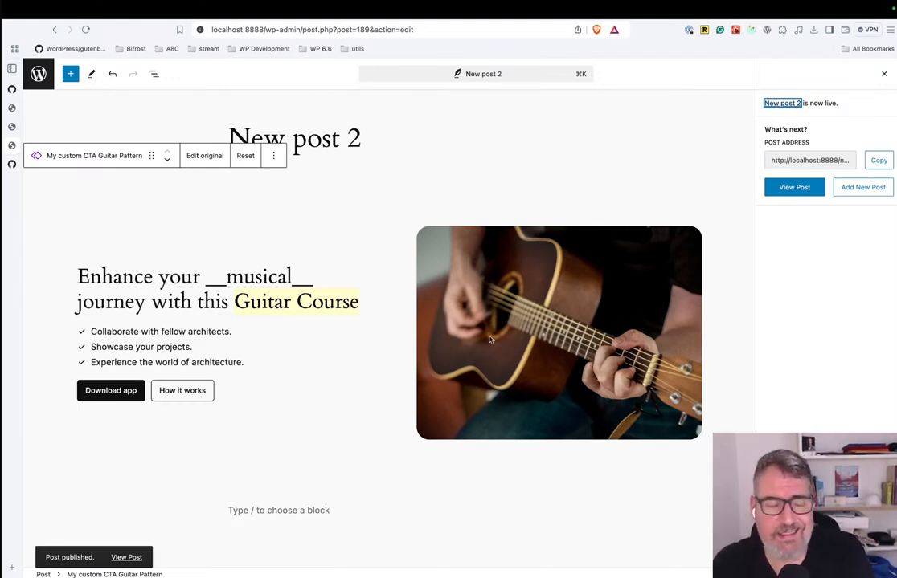
left_click(196, 283)
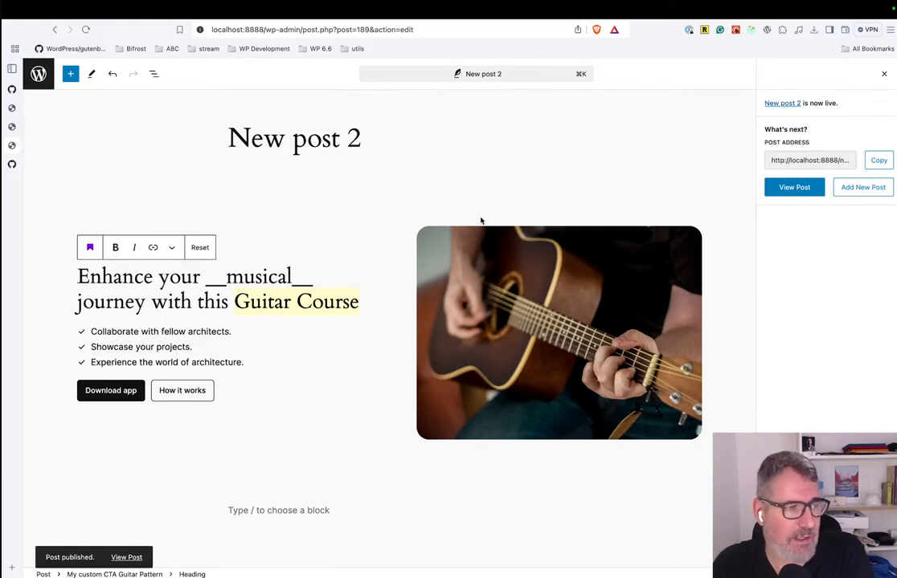
Open the original "My custom CTA Guitar Pattern" for editing from "New post 2".
left_click(504, 293)
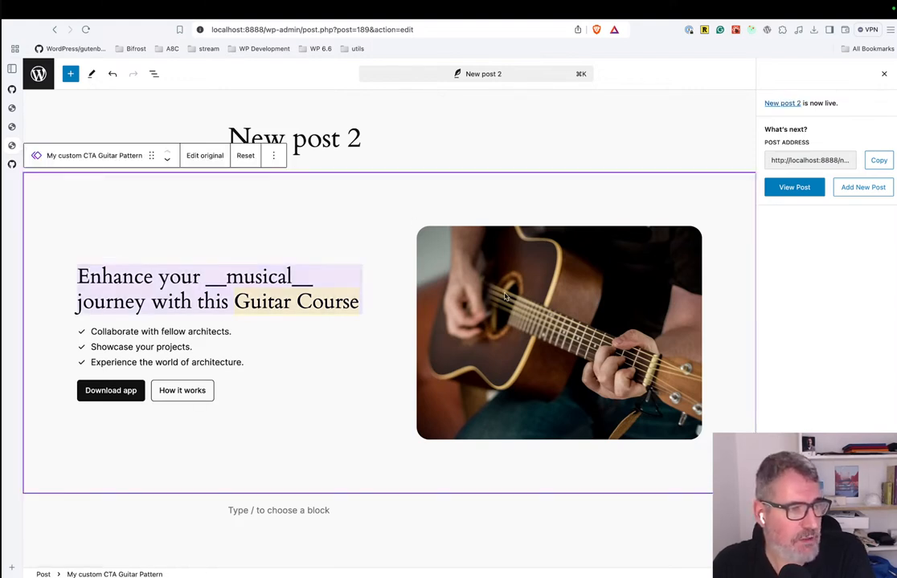
left_click(205, 155)
left_click(493, 281)
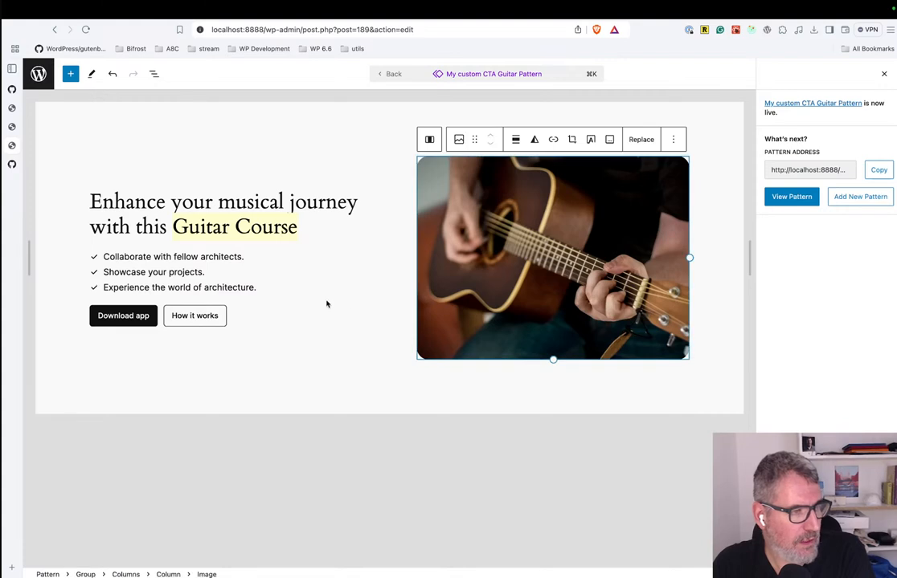
Move the pattern's Buttons block into the second column, below the guitar image.
left_click(233, 323)
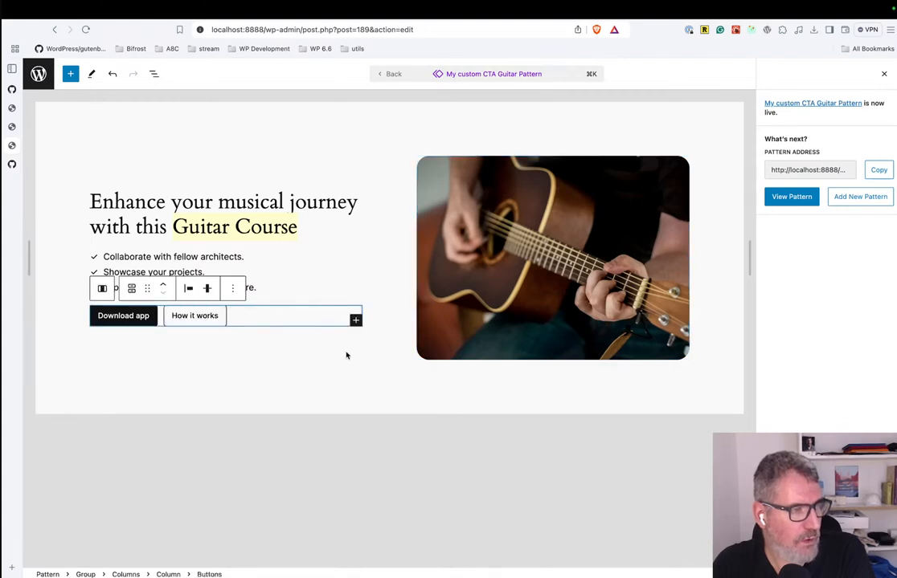
left_click(298, 316)
left_click(296, 316)
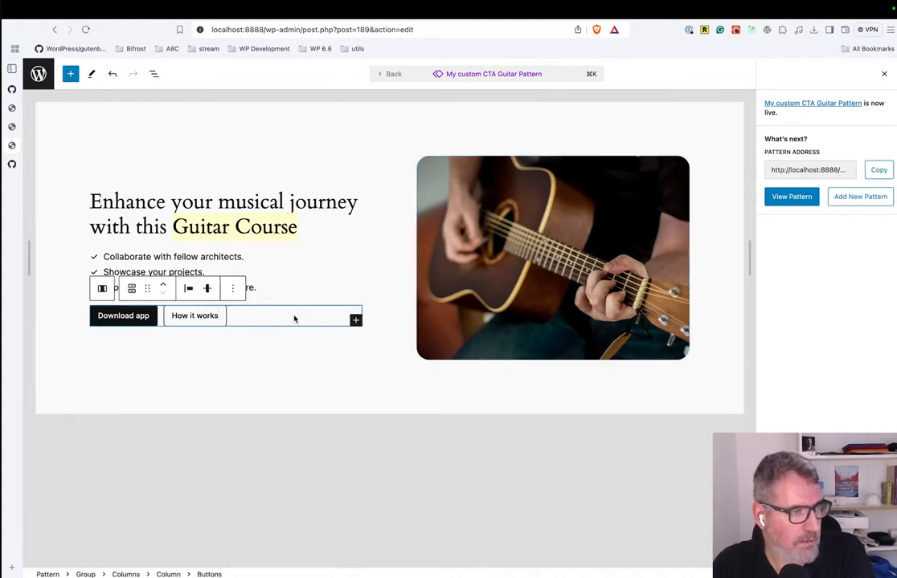
left_click(153, 74)
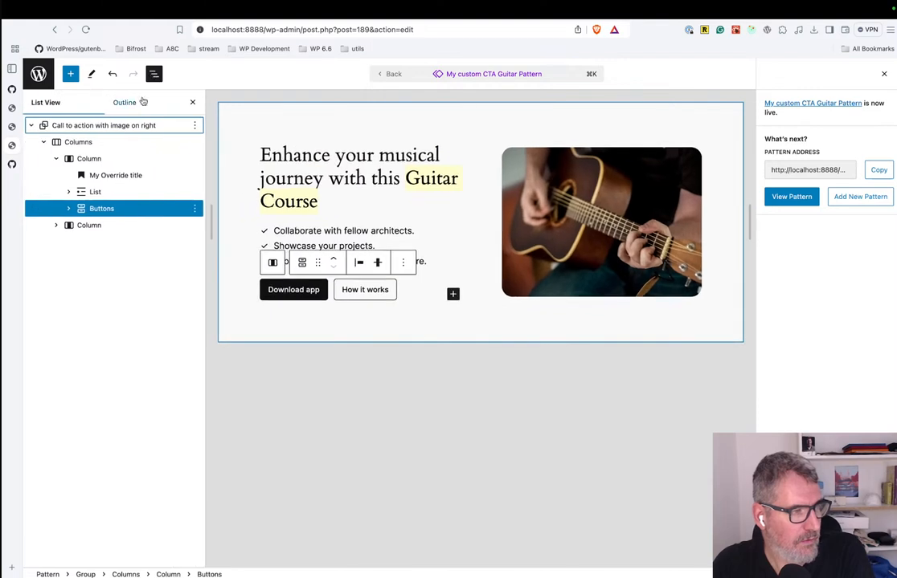
left_click(56, 226)
left_click_drag(95, 208, 113, 238)
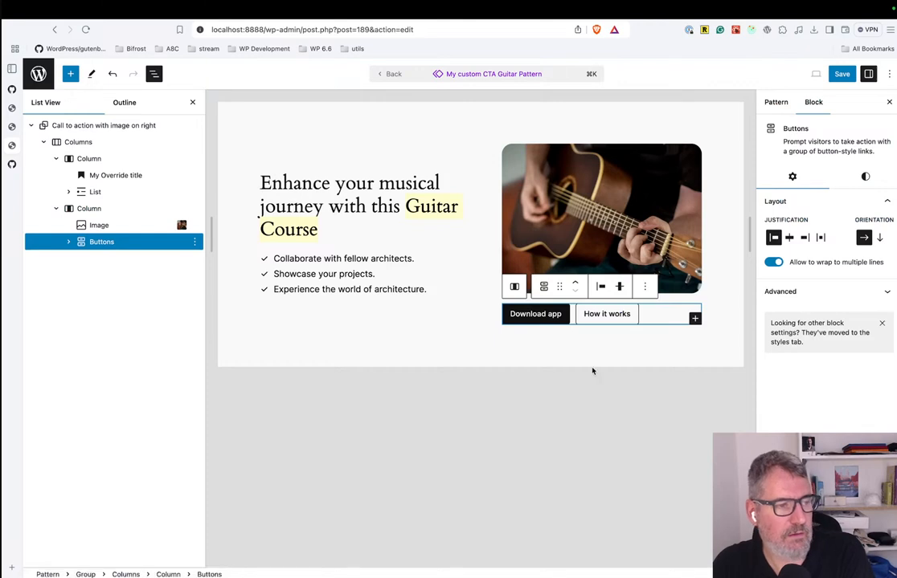
Justify the pattern's "Download app" and "How it works" buttons to the right.
left_click(637, 347)
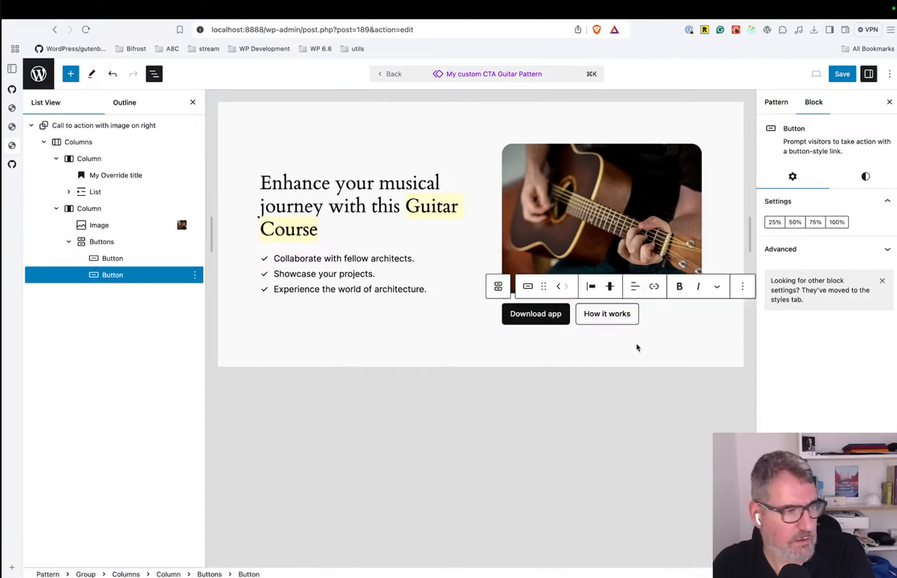
left_click(591, 287)
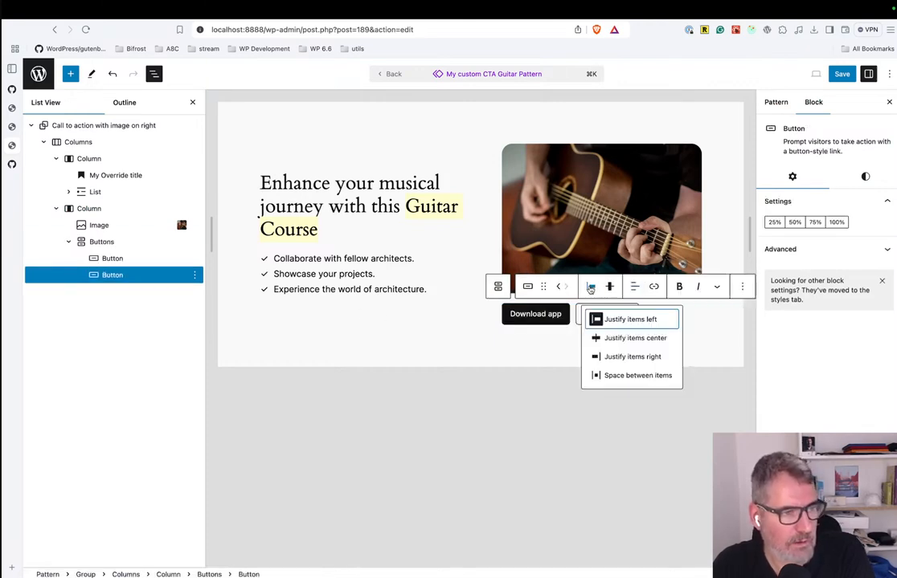
left_click(634, 357)
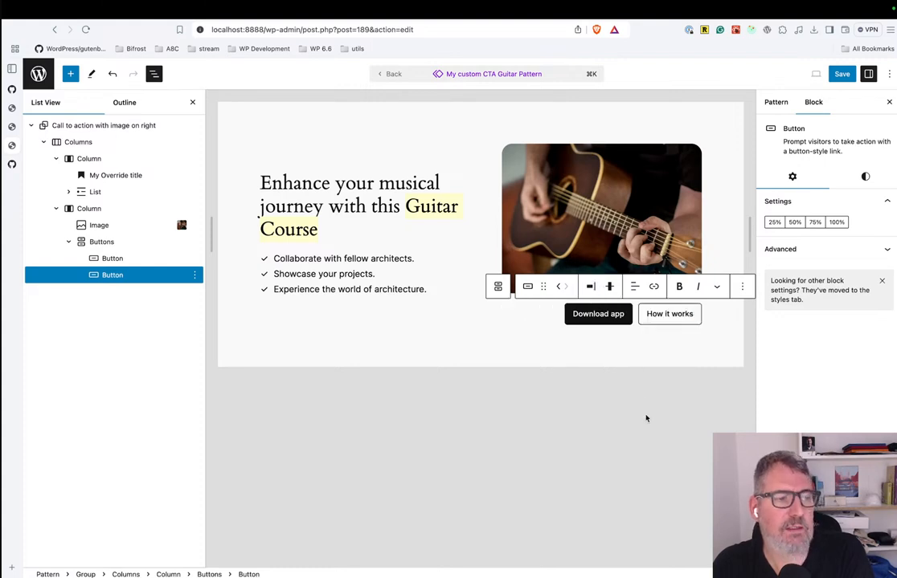
Save the updated guitar pattern and return to "New post 2".
left_click(590, 232)
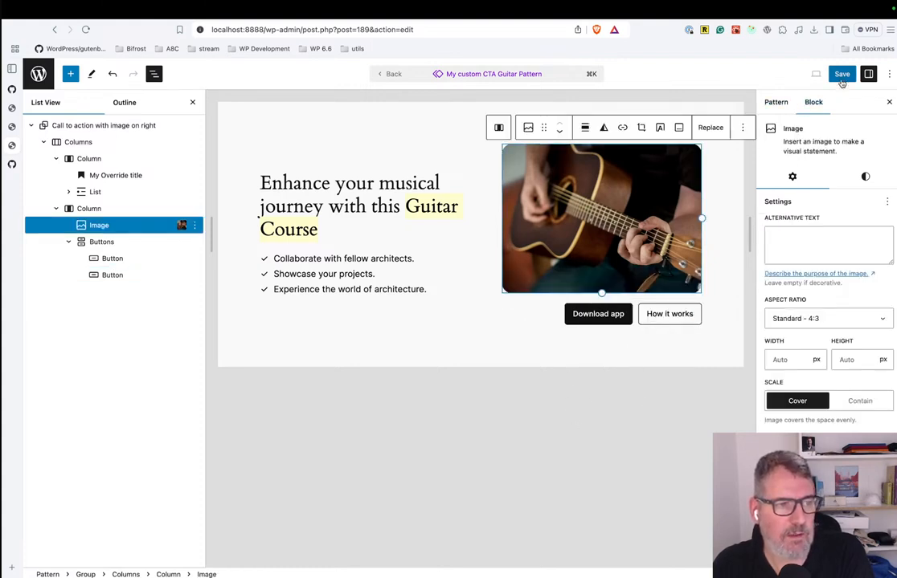
left_click(841, 74)
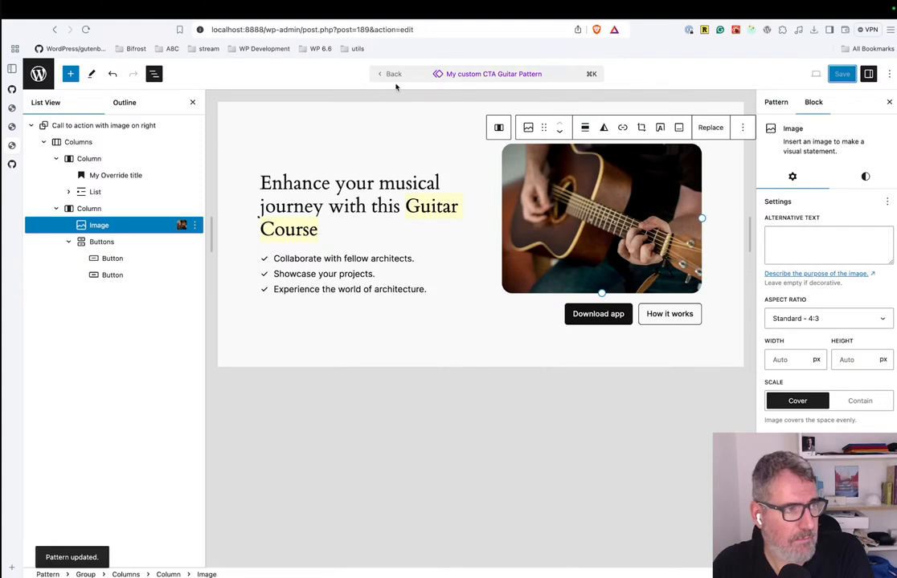
left_click(387, 74)
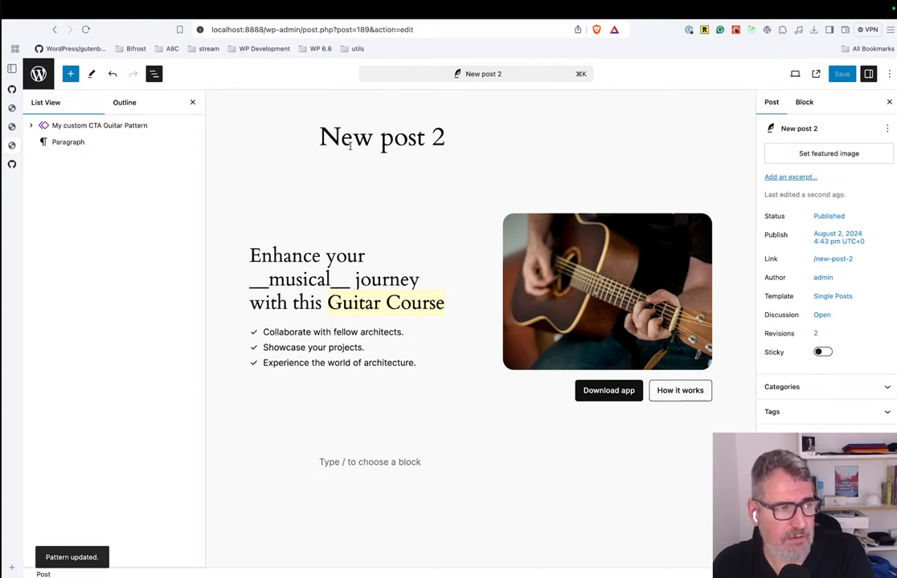
Open the "Hello world!" post from the posts list and select its overridden pattern heading to check the updated layout.
left_click(38, 73)
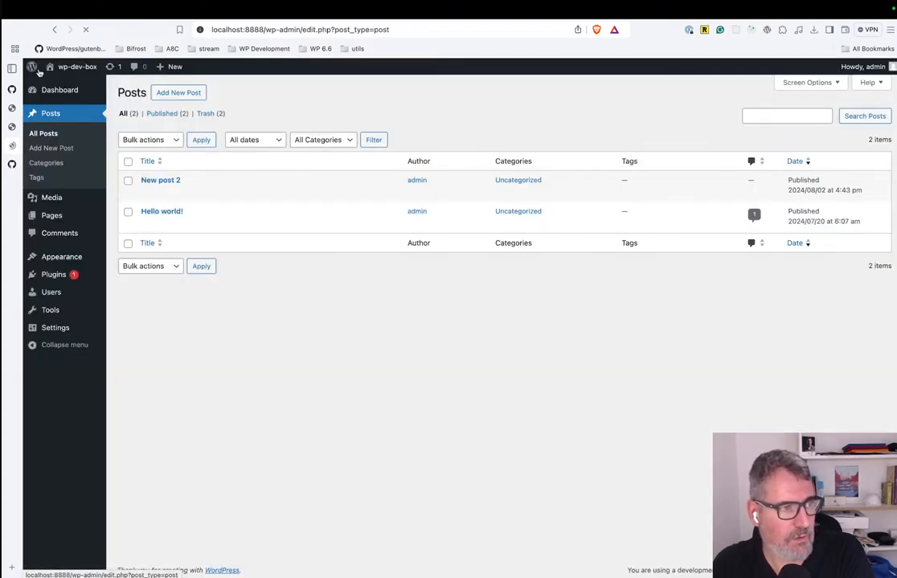
left_click(149, 211)
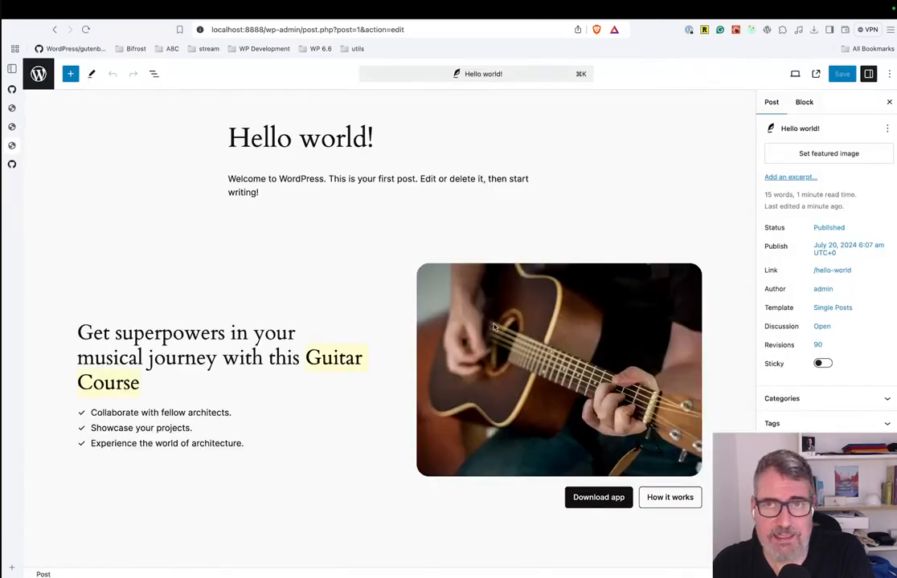
scroll(494, 325, "down", 2)
left_click(198, 251)
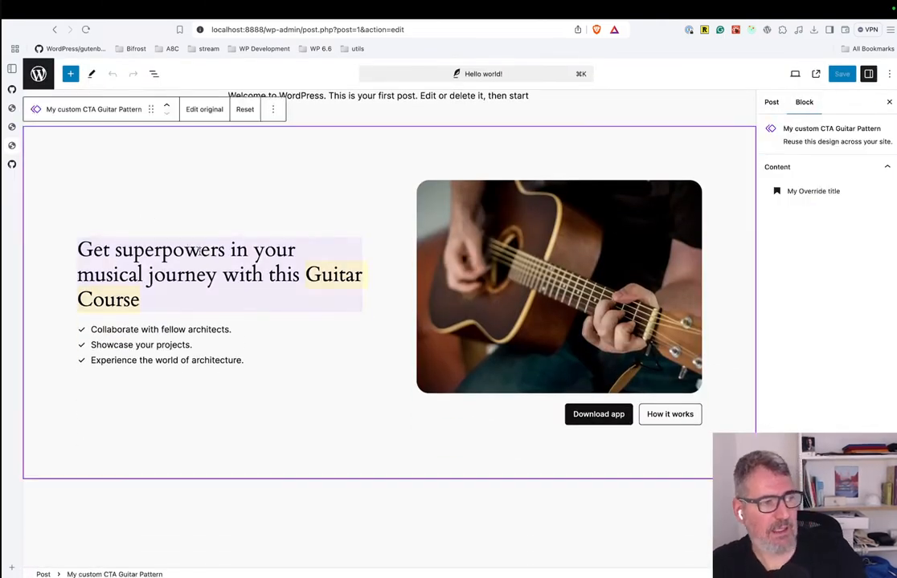
left_click(172, 250)
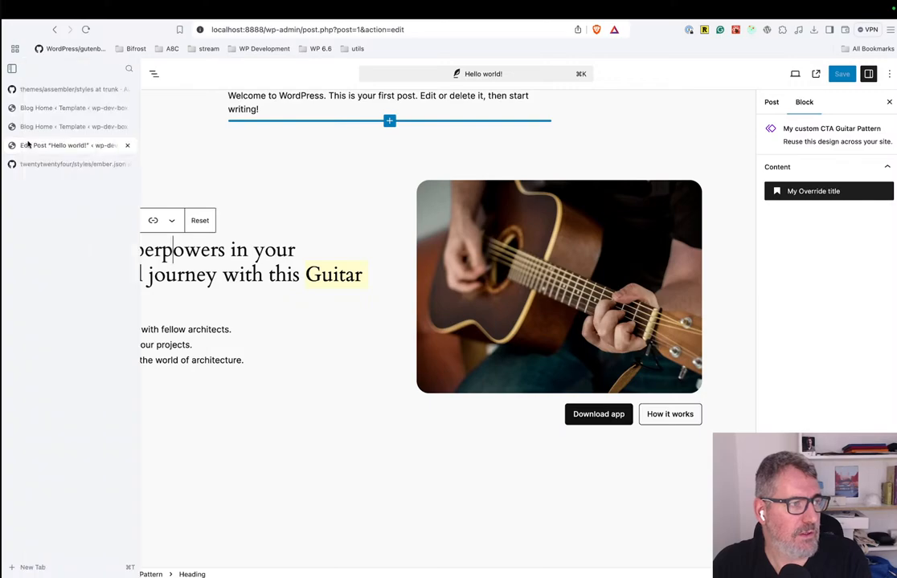
Switch to the Google Slides presentation "FIVE new features for developers in WP 6.6".
key("ctrl+Left")
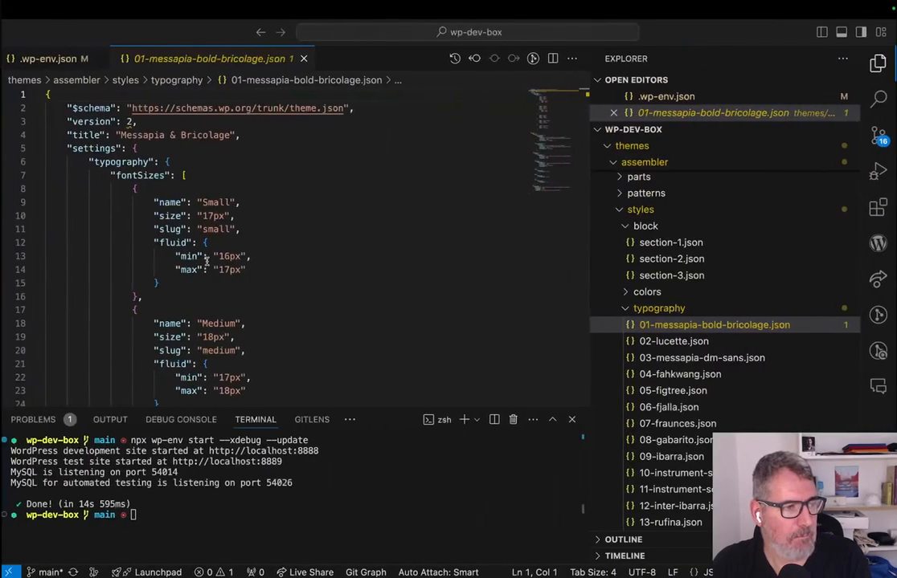
key("ctrl+Right")
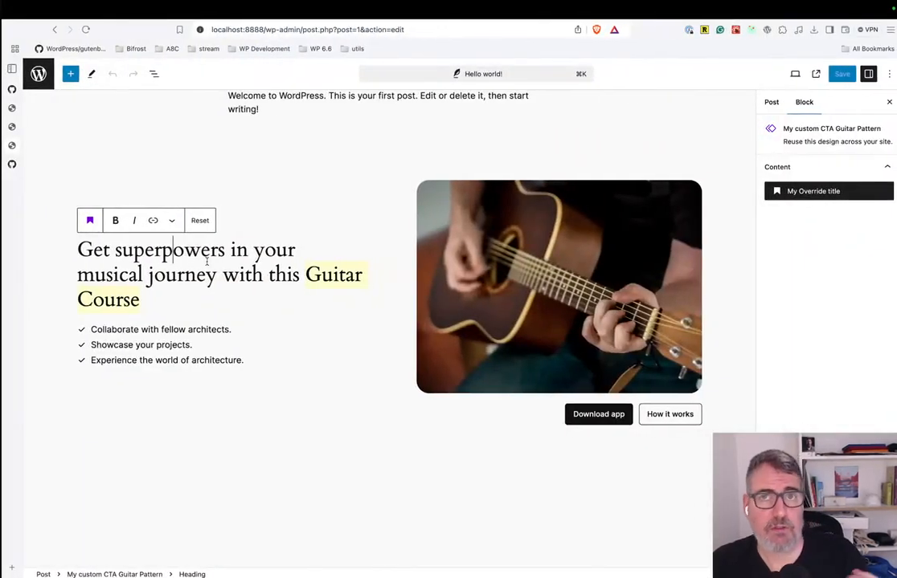
key("ctrl+Left")
key("ctrl+Left")
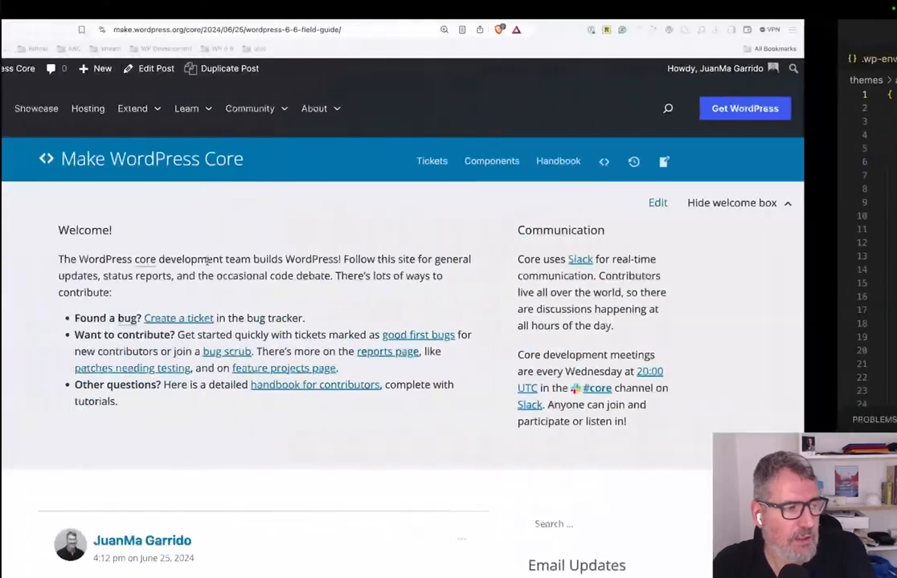
key("super+l")
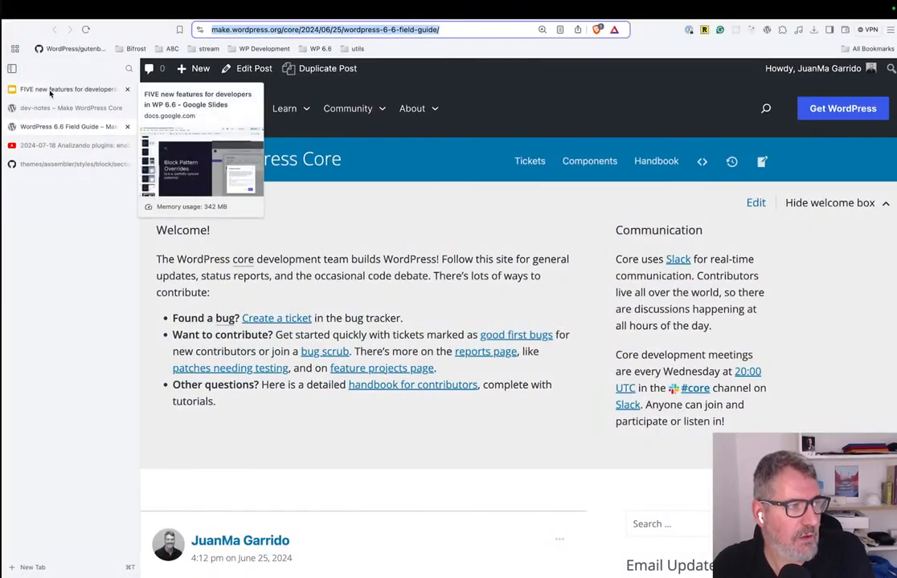
left_click(44, 88)
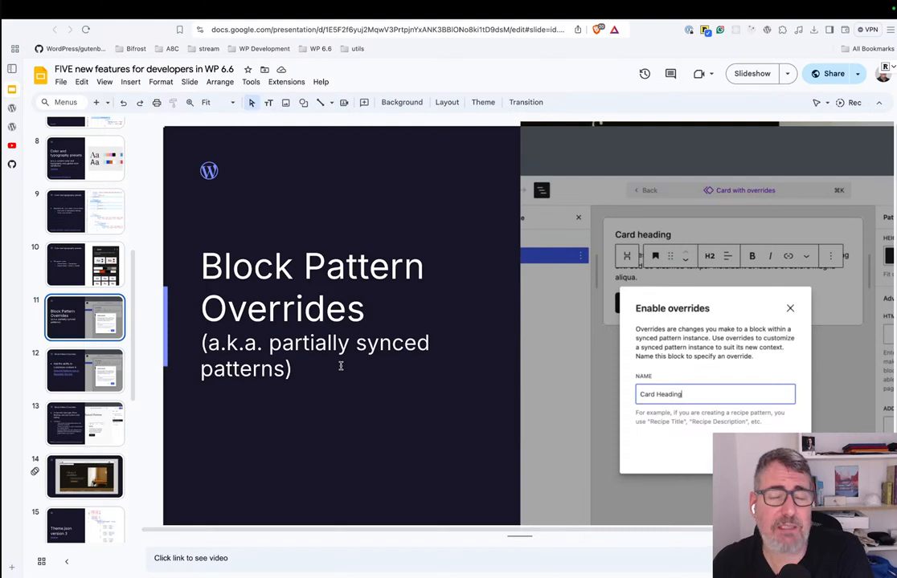
Go to slide 12 on Block Pattern Overrides and show the preview of its "Synced Patterns (a.k.a. Reusable blocks)" link.
left_click(421, 345)
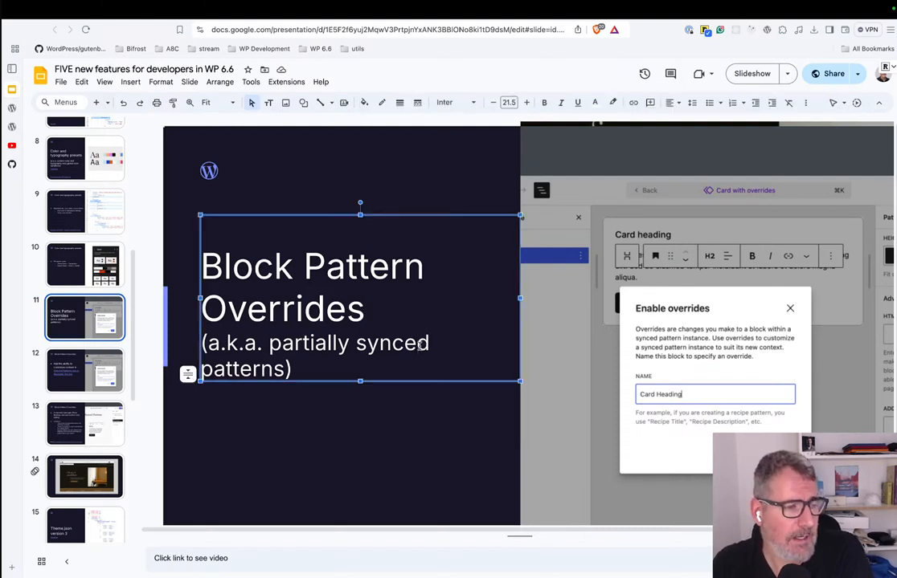
left_click(74, 382)
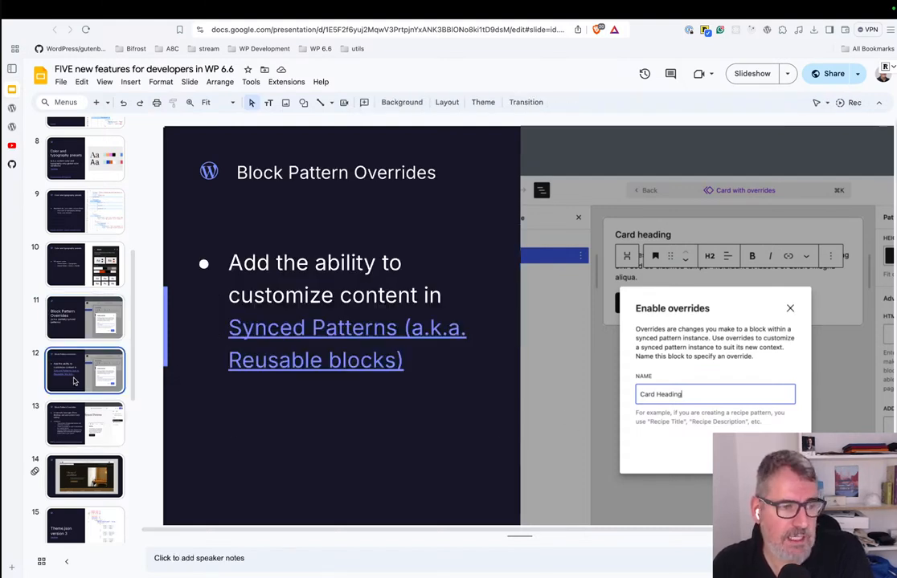
left_click(338, 335)
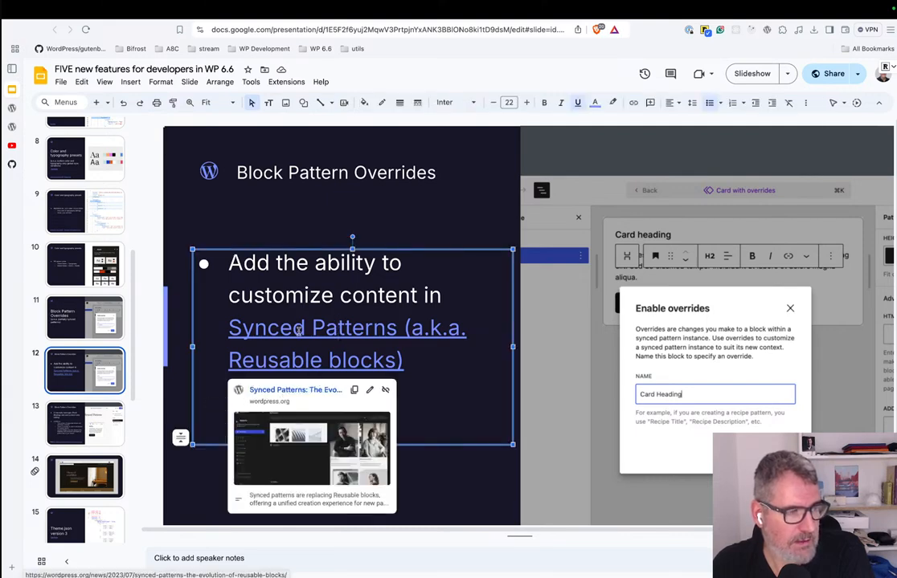
Open slide 14 and play its embedded pattern overrides video in full screen.
left_click(84, 477)
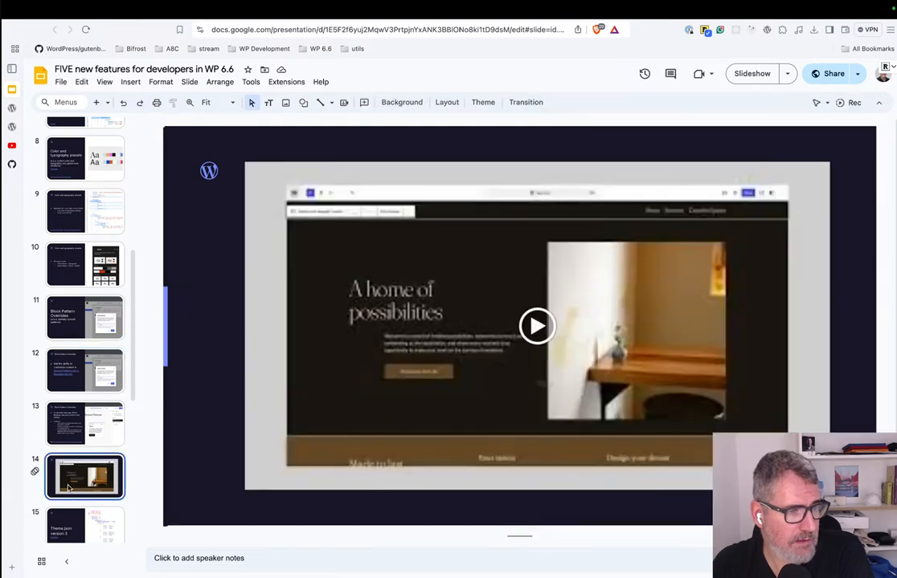
left_click(544, 338)
left_click(809, 479)
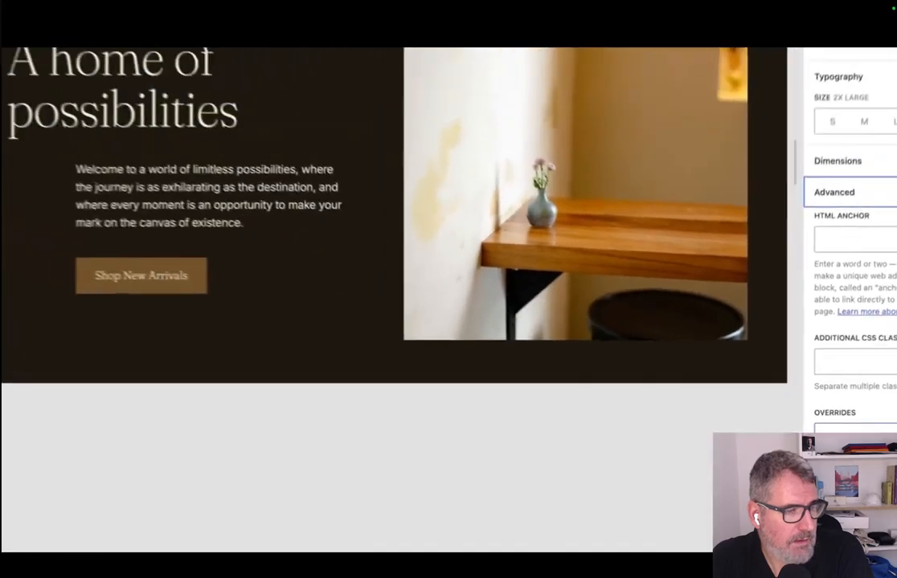
Enable overrides on the "A home of possibilities" heading block under the name "Title".
left_click(753, 321)
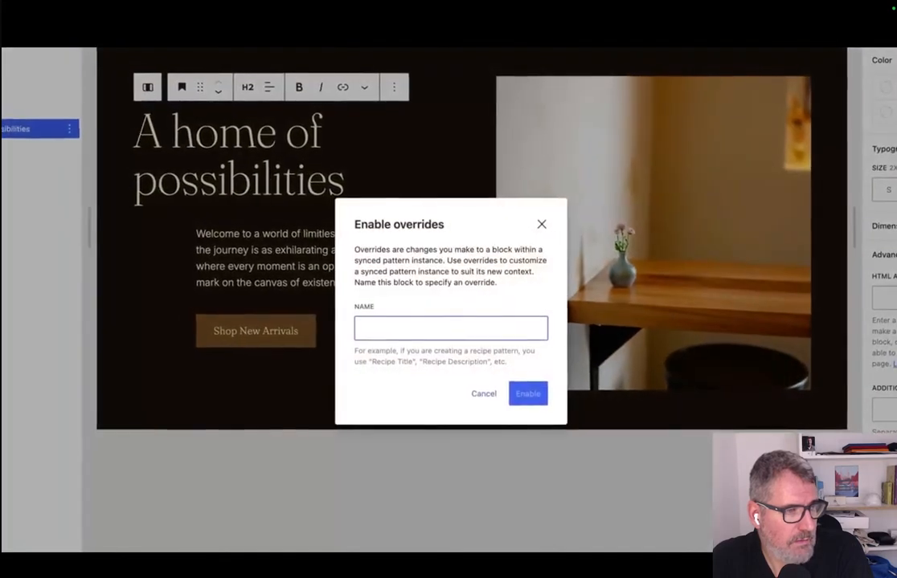
type("Title")
key("Return")
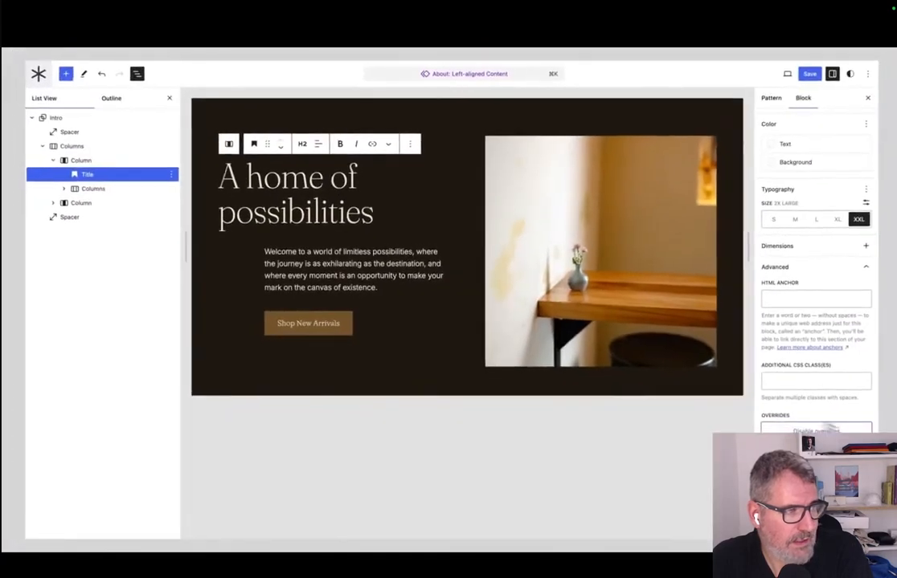
Enable overrides on the welcome paragraph block under the name "Description".
left_click(392, 287)
left_click(795, 466)
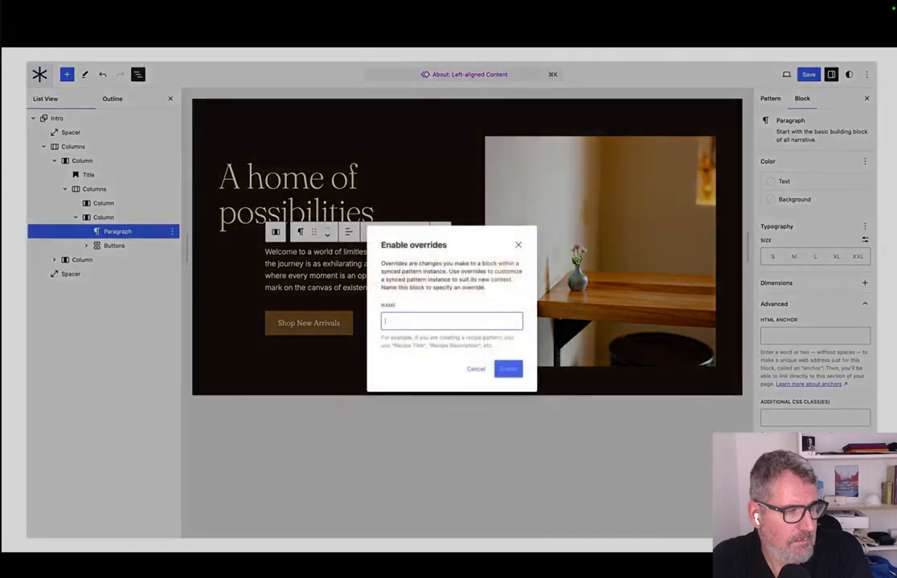
type("Description")
key("Return")
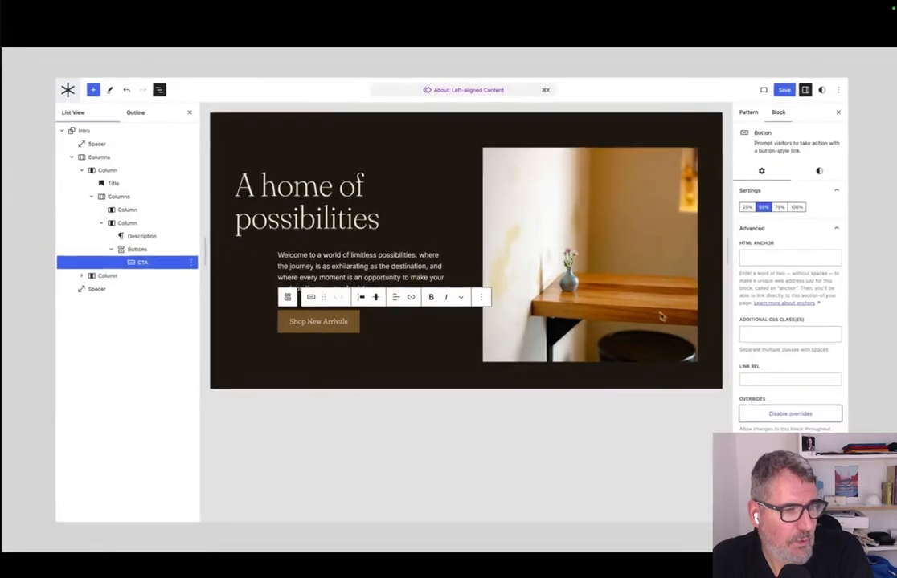
Enable overrides on the pattern's image block under the name "Feature Image".
left_click(128, 289)
left_click(797, 430)
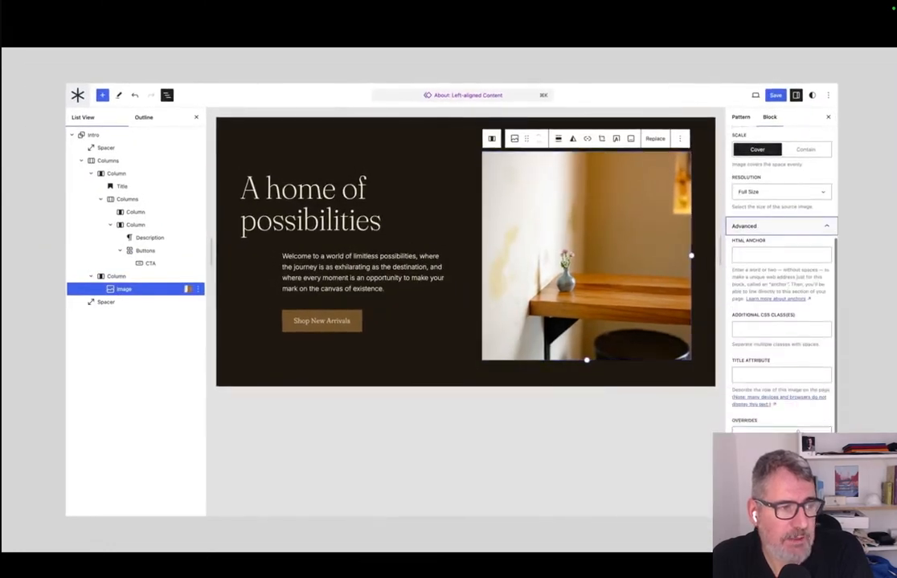
left_click(797, 434)
type("Feature Image")
key("Return")
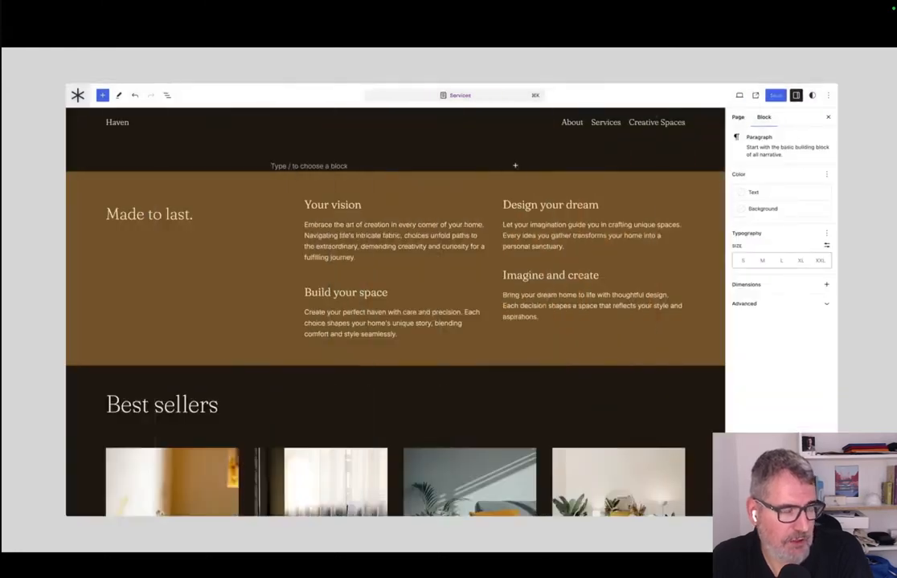
Open the pattern inserter on the Services page and list all available patterns.
left_click(102, 95)
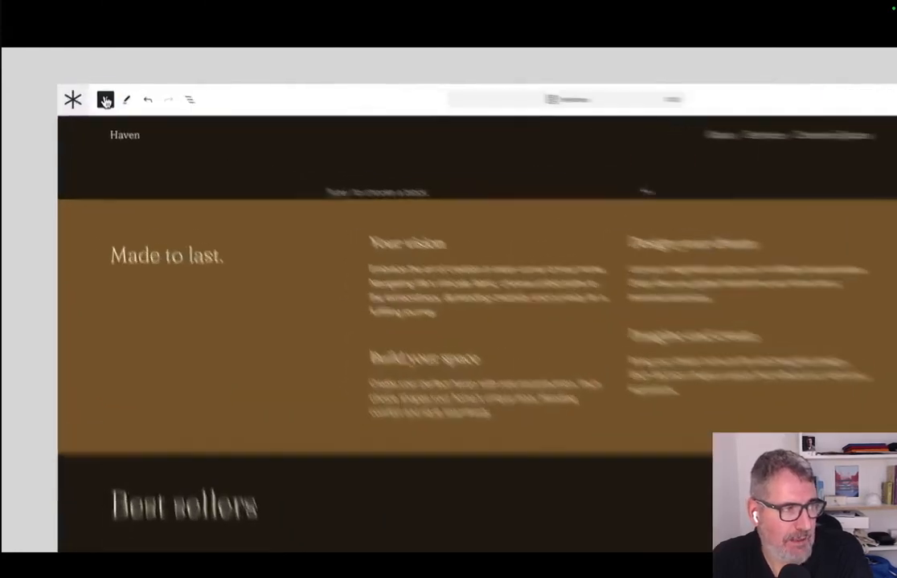
left_click(125, 117)
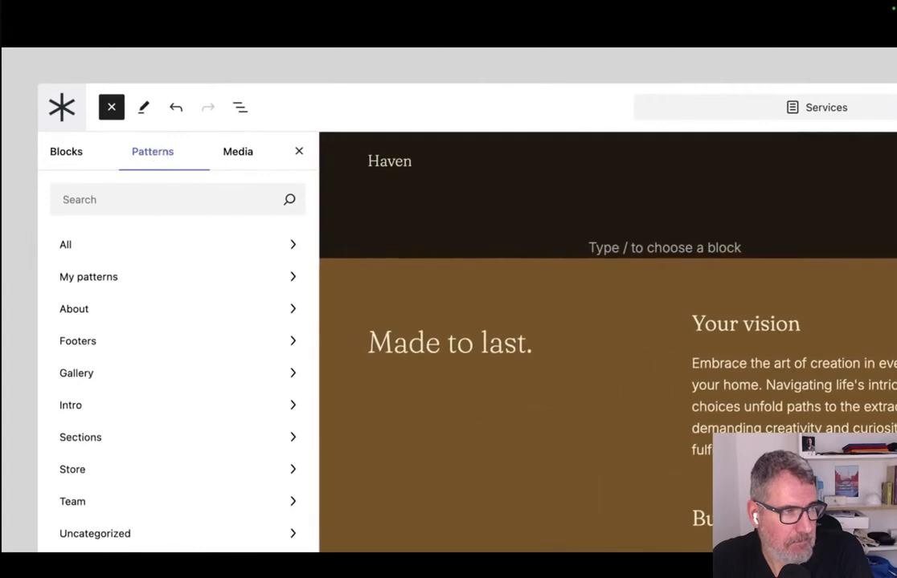
left_click(155, 249)
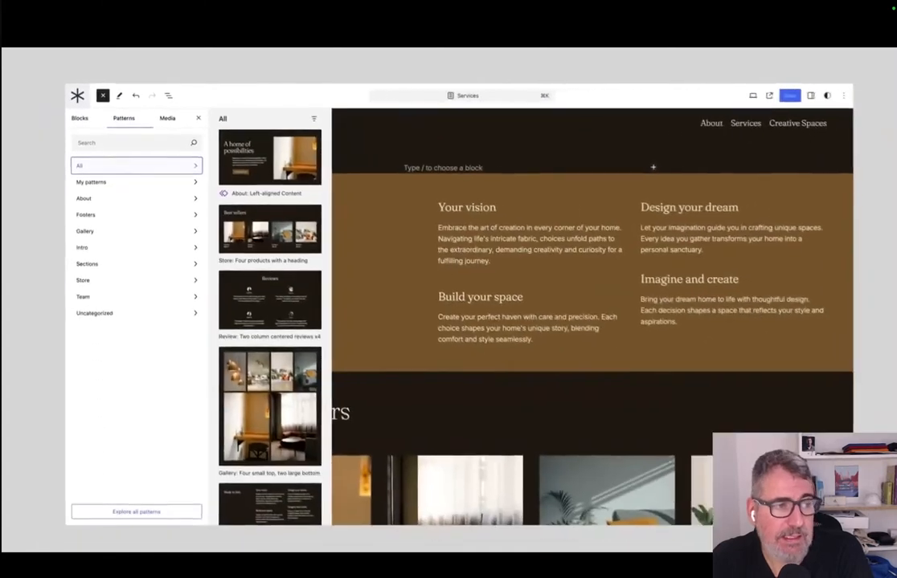
Insert the "About: Left-aligned Content" pattern at the start of the Services page and change its heading to "Make it your own".
left_click(458, 185)
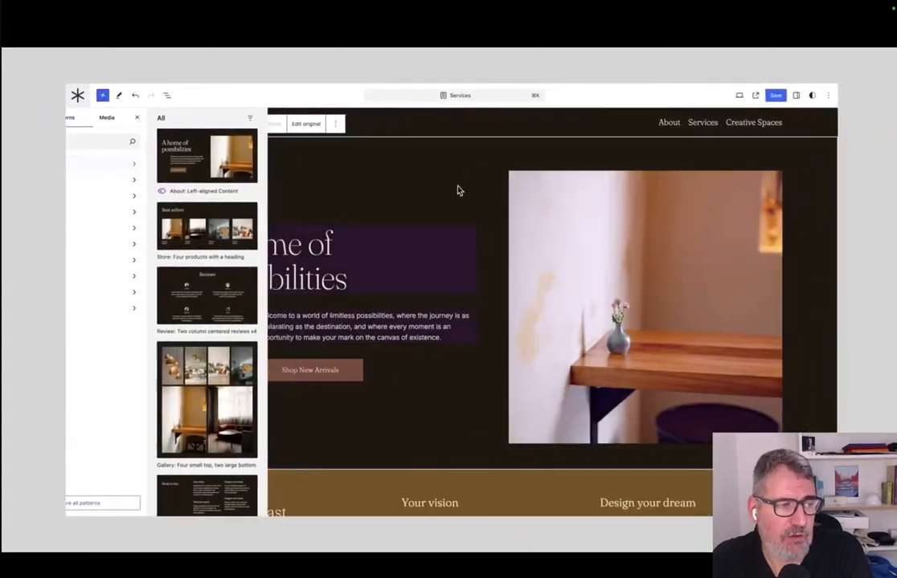
triple_click(279, 276)
type("Make it your own")
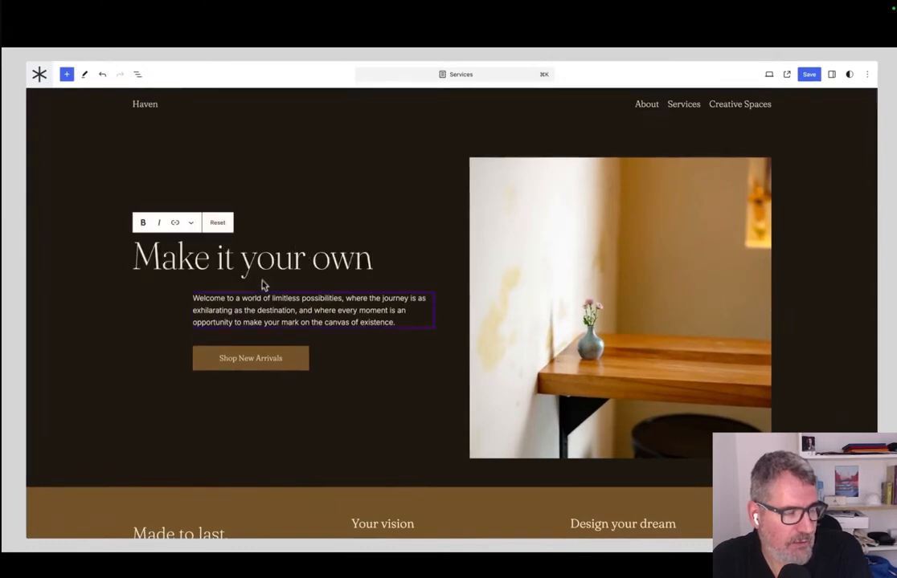
Replace the paragraph with the "Discover furniture and design solutions that blend style and functionality" text and relabel the button "Explore".
left_click(274, 306)
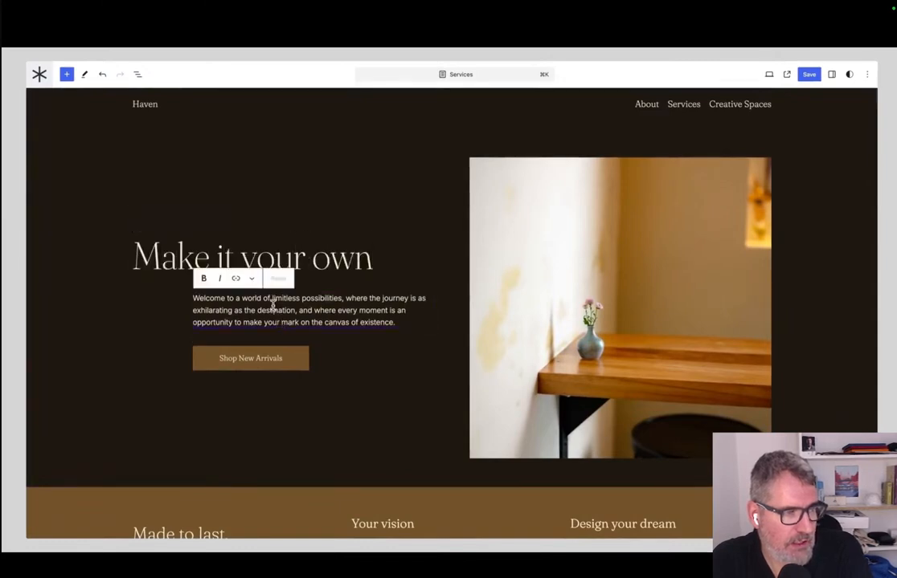
key("ctrl+a")
type("Discover furniture and design solutions that blend style and functionality. Let us help you create a home that truly reflects your taste and needs.")
left_click(265, 358)
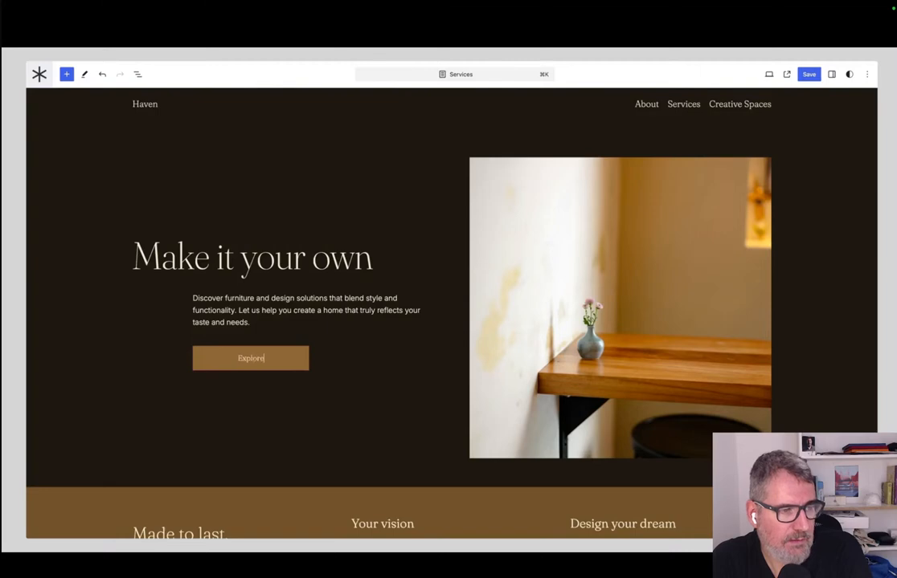
Replace this pattern instance's image with the media library photo of the grey sofa with an orange cushion.
left_click(521, 266)
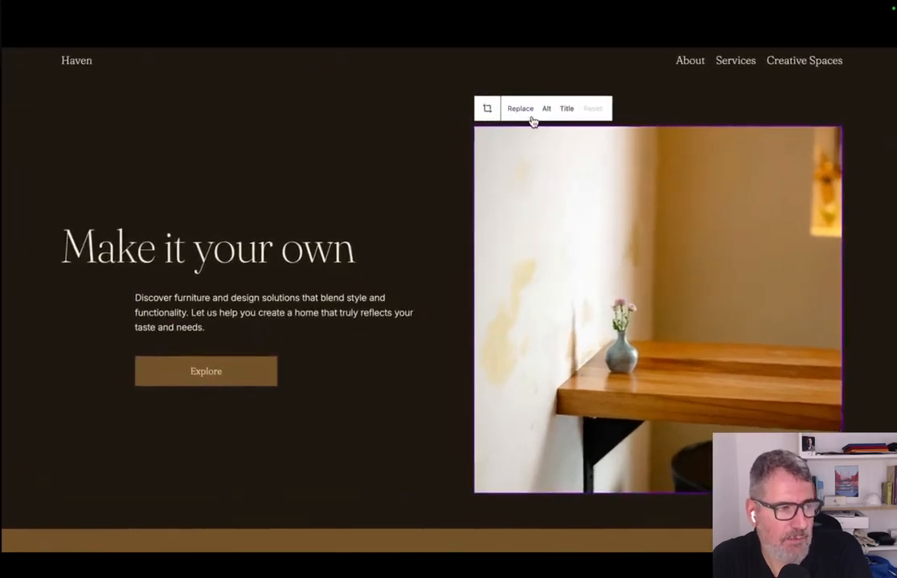
left_click(509, 145)
left_click(543, 144)
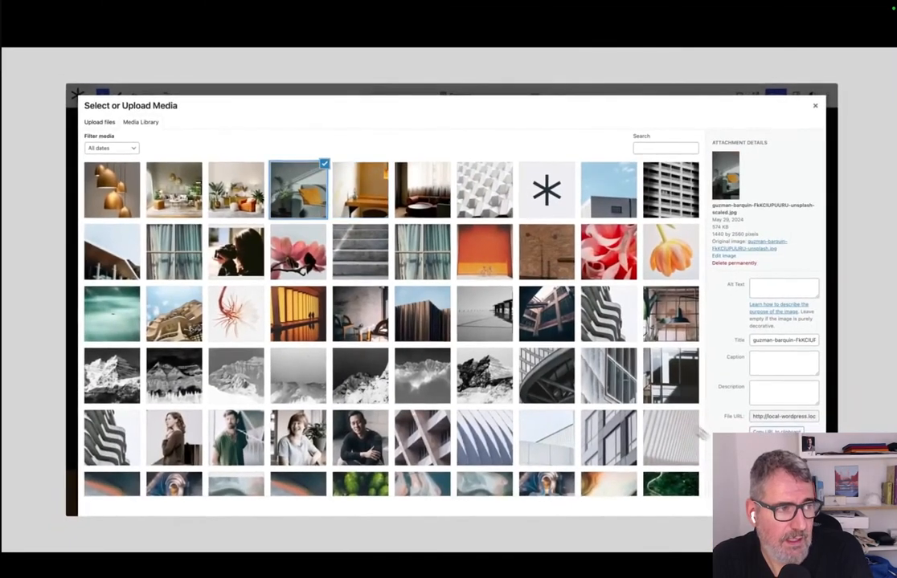
left_click(804, 500)
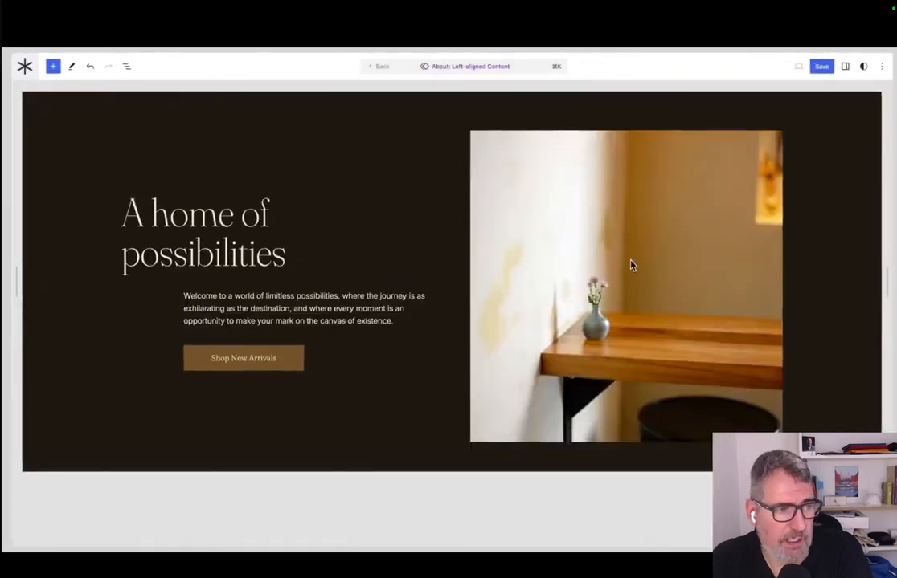
In the original pattern, unlink the image's corner radii, set the top-right radius to 1000 px, and return to the Services page.
left_click(632, 265)
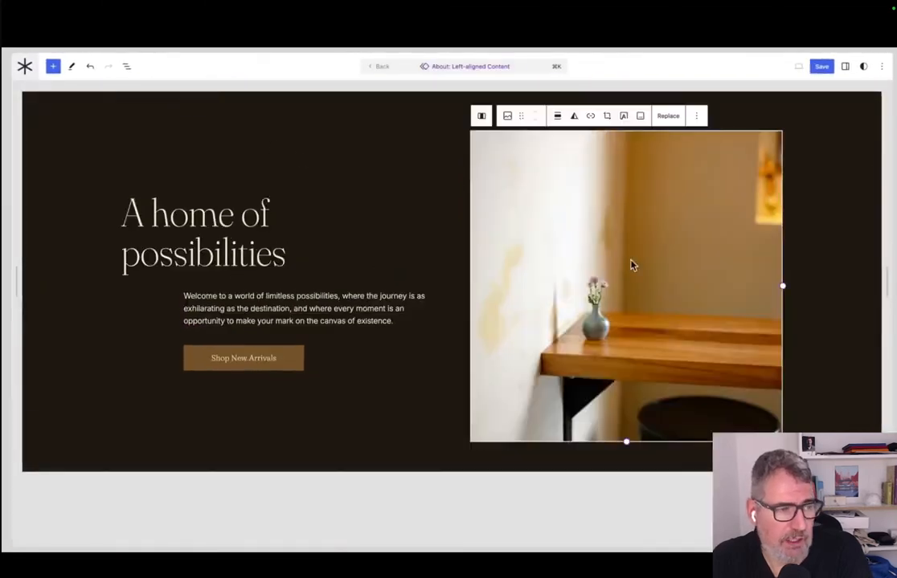
left_click(845, 66)
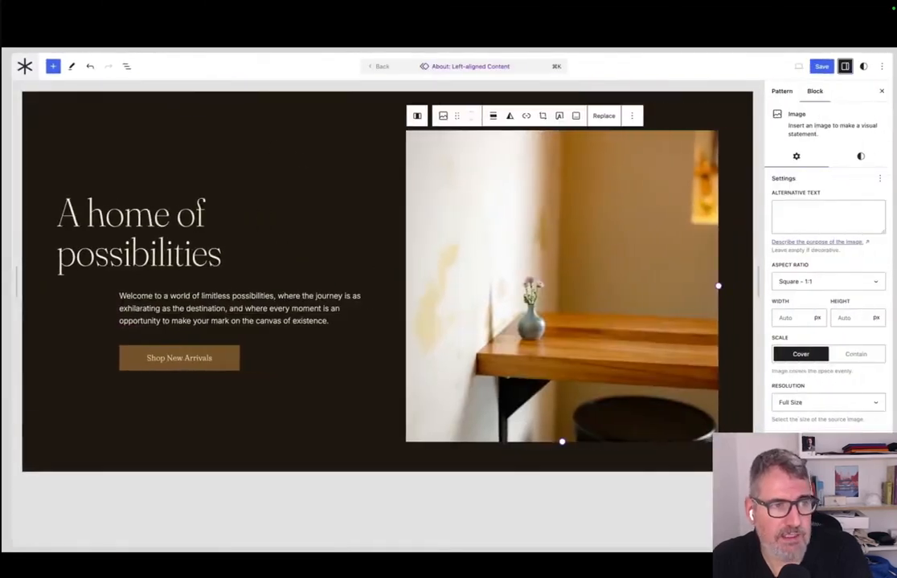
left_click(861, 157)
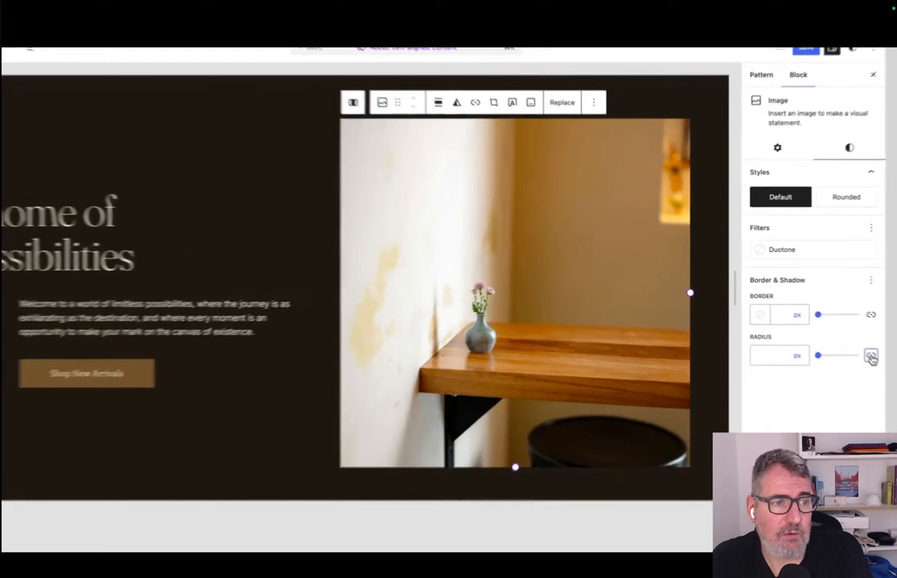
left_click(879, 342)
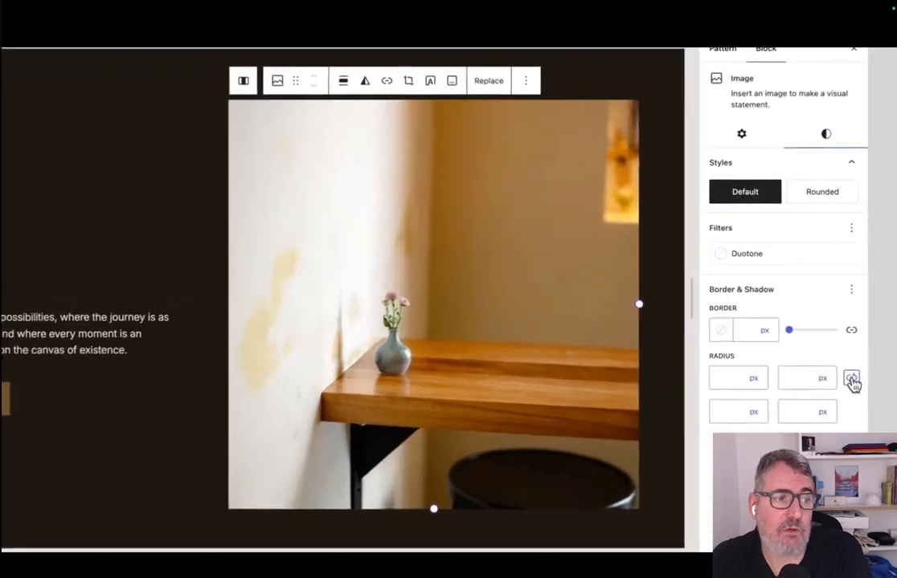
left_click(840, 342)
type("1000")
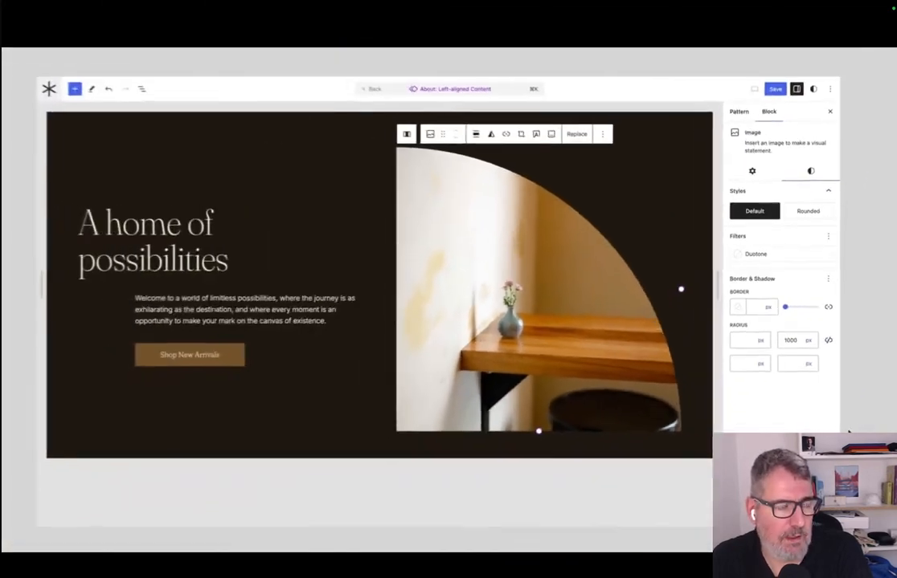
left_click(384, 94)
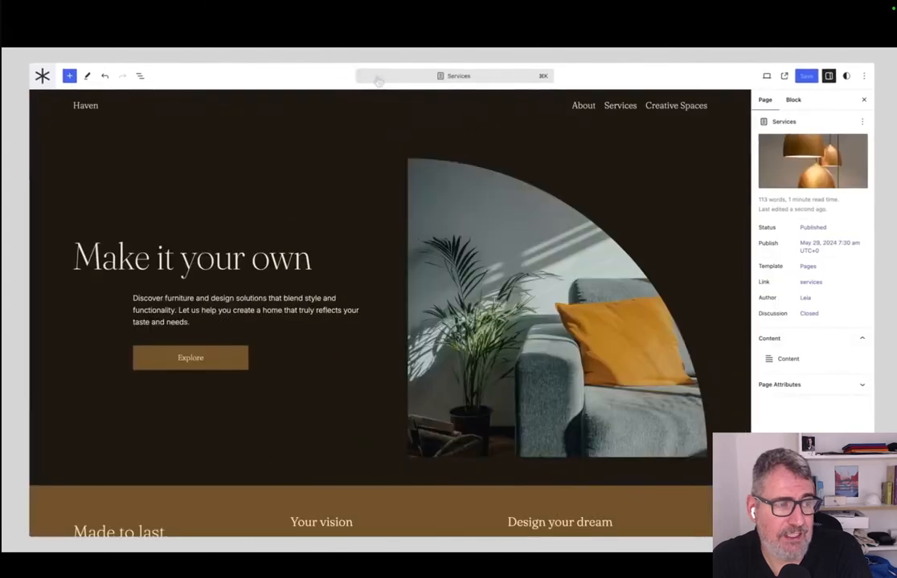